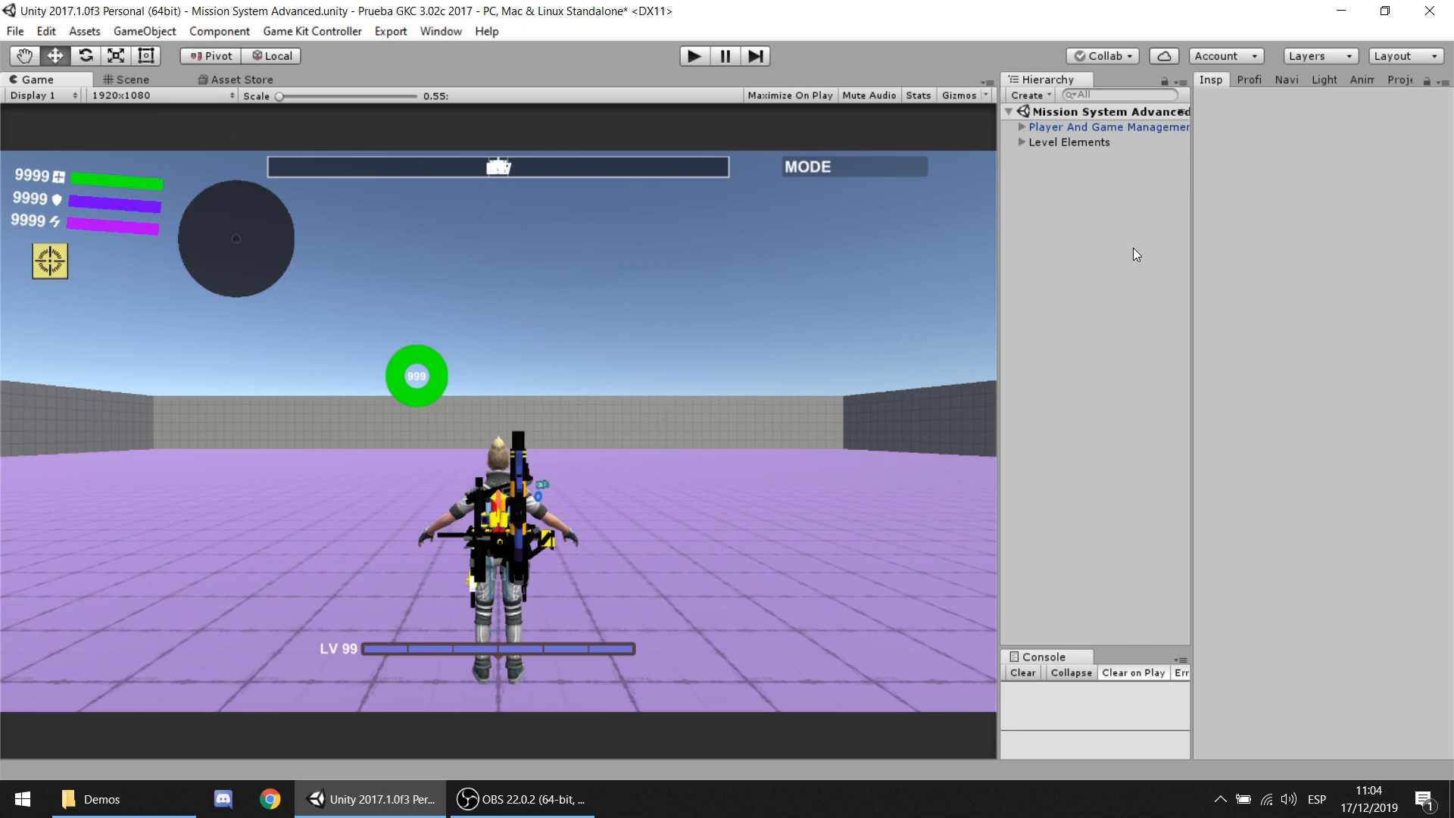
Step: Switch to the Scene view and create a Game Kit Controller Prefabs Manager for the scene
drag(998, 220, 886, 235)
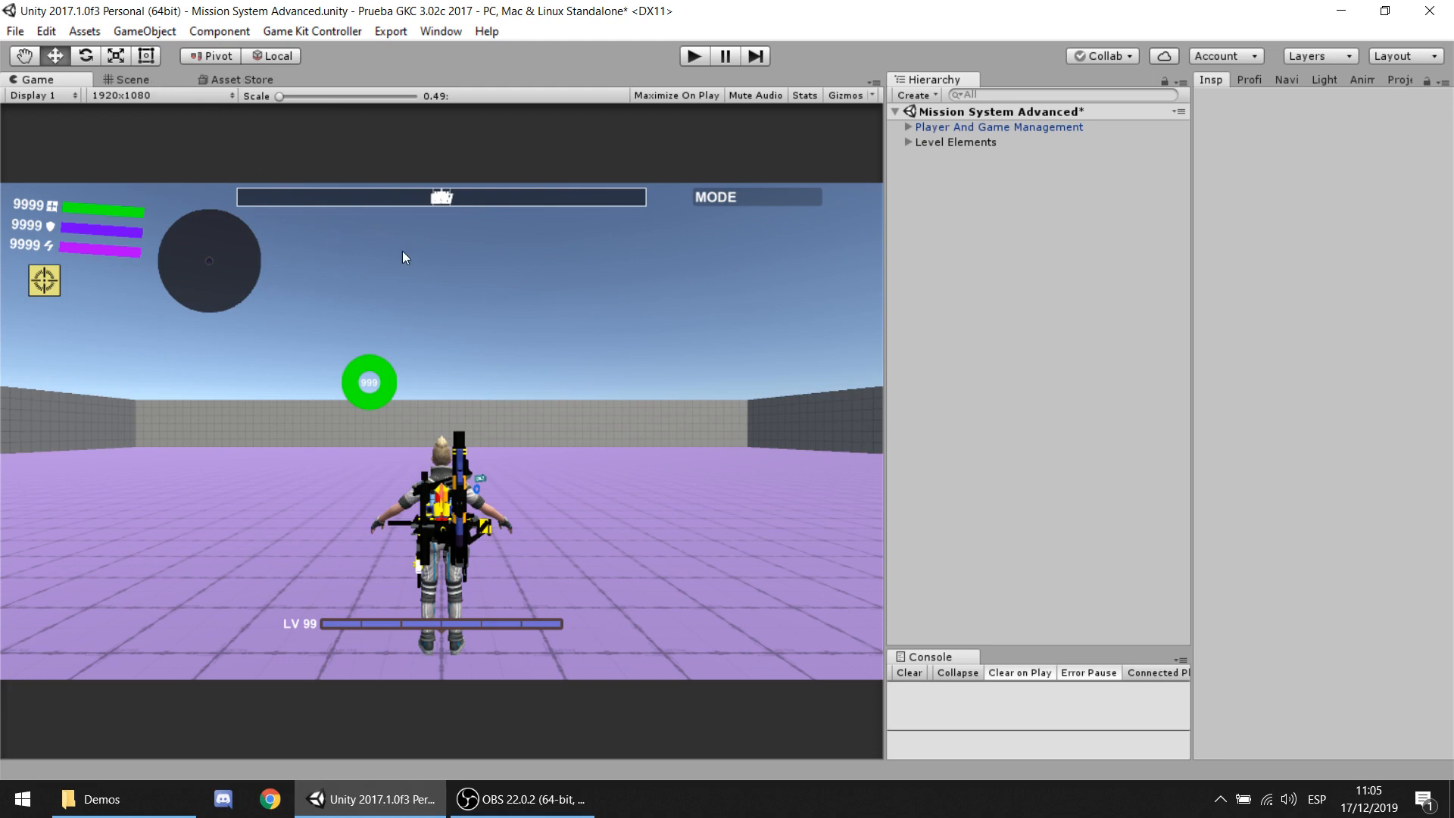
click(156, 80)
right_drag(598, 479, 599, 412)
right_drag(441, 307, 427, 361)
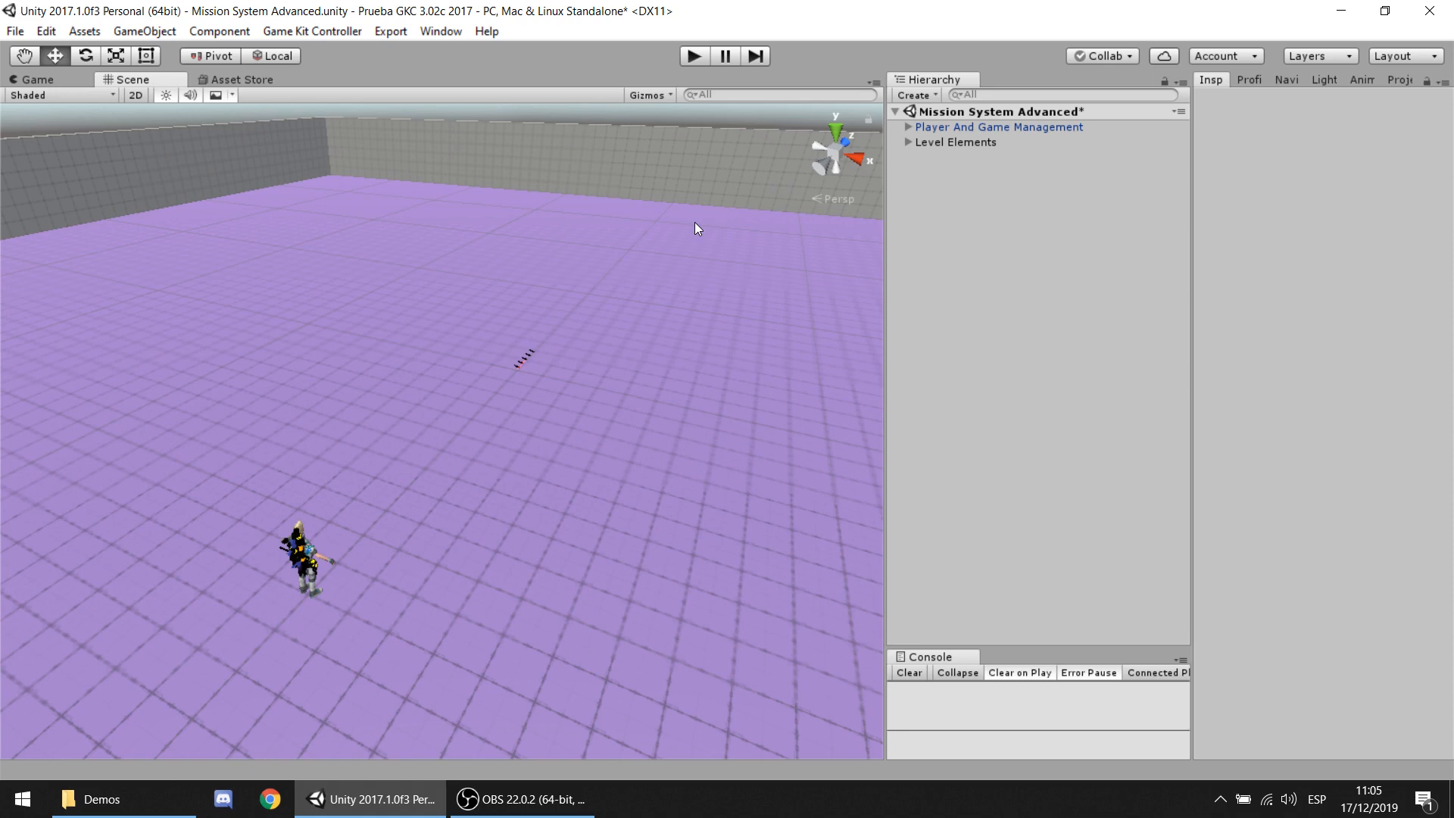
right_drag(520, 381, 526, 380)
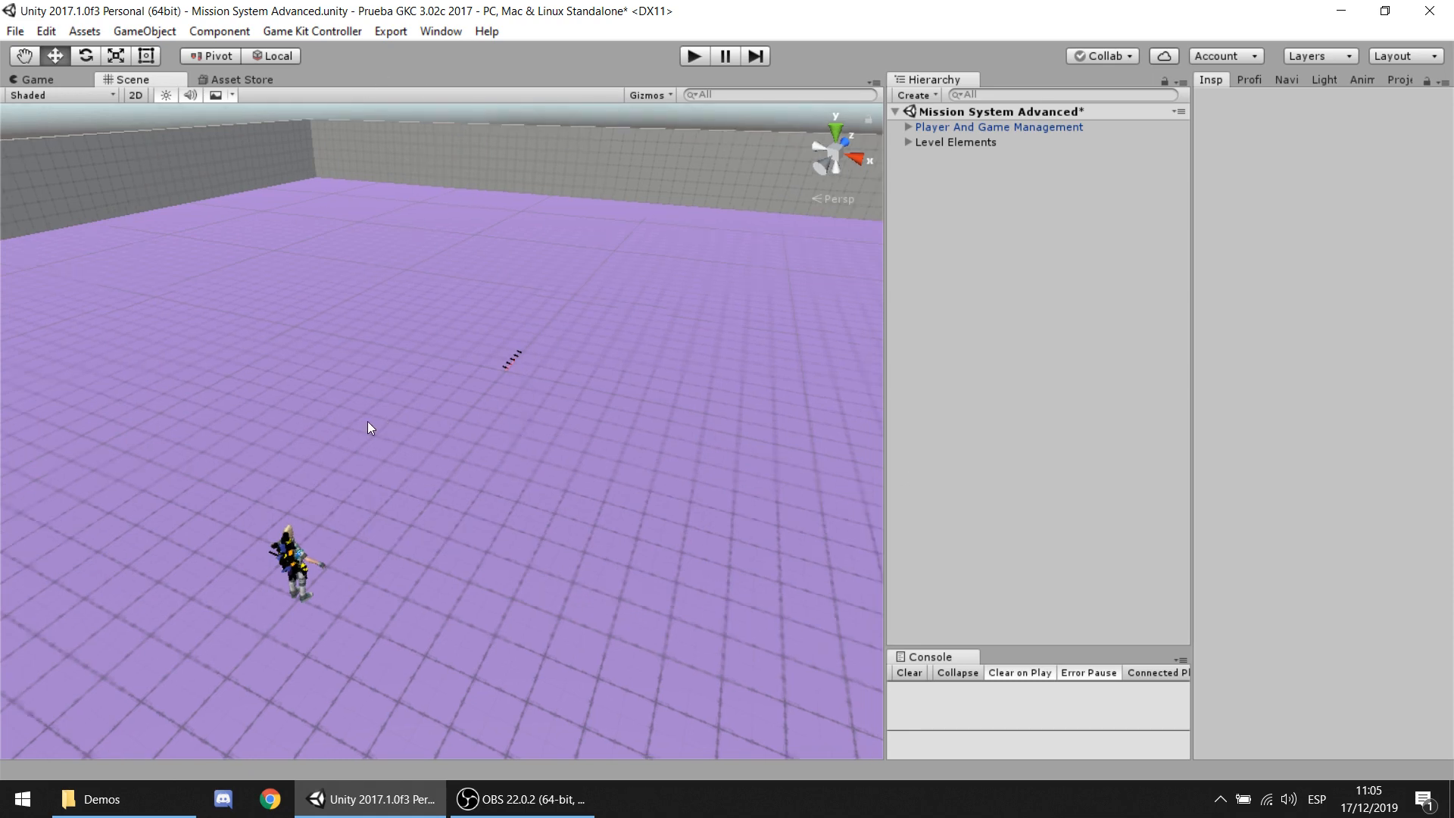
click(310, 30)
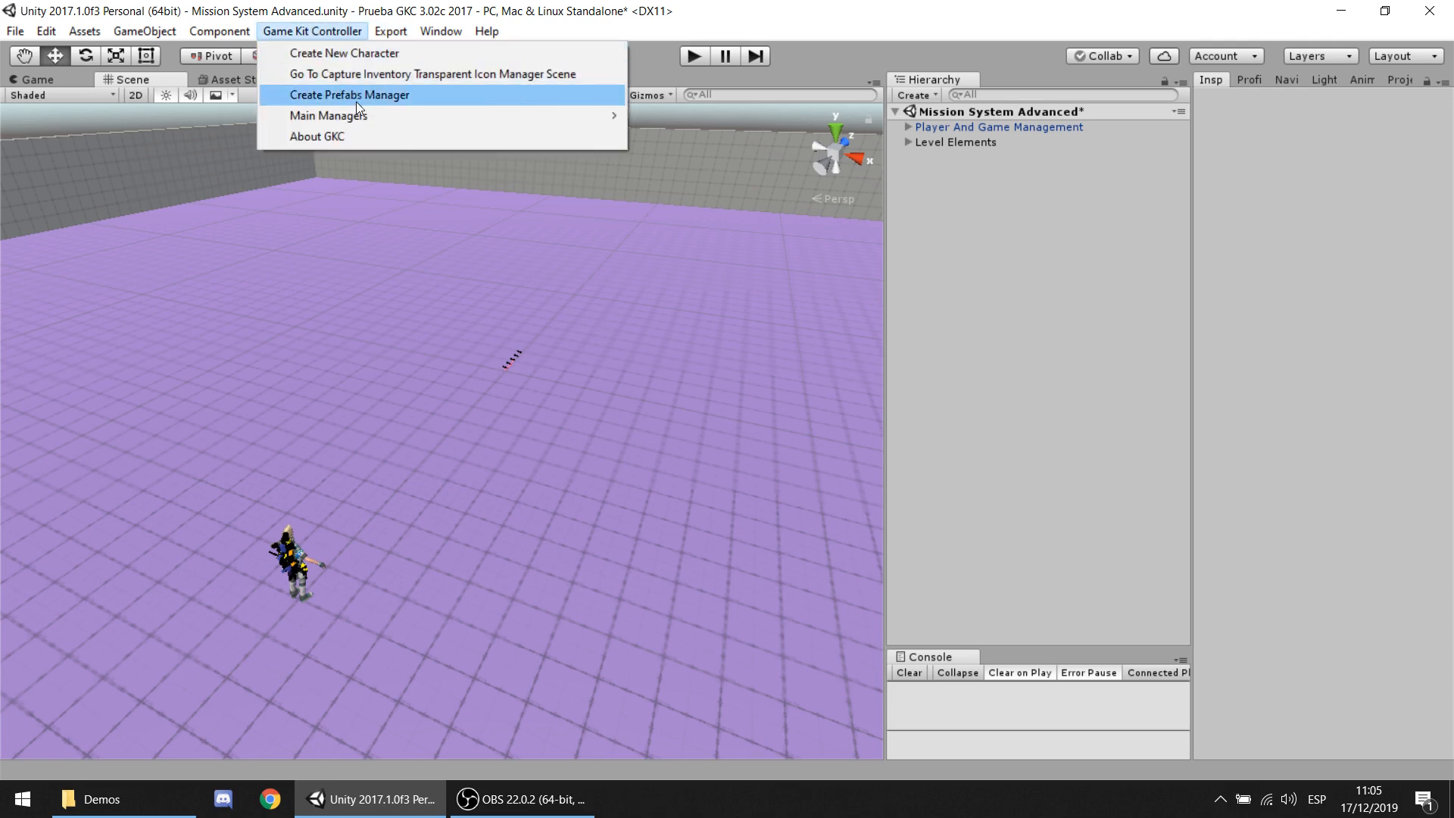
click(374, 93)
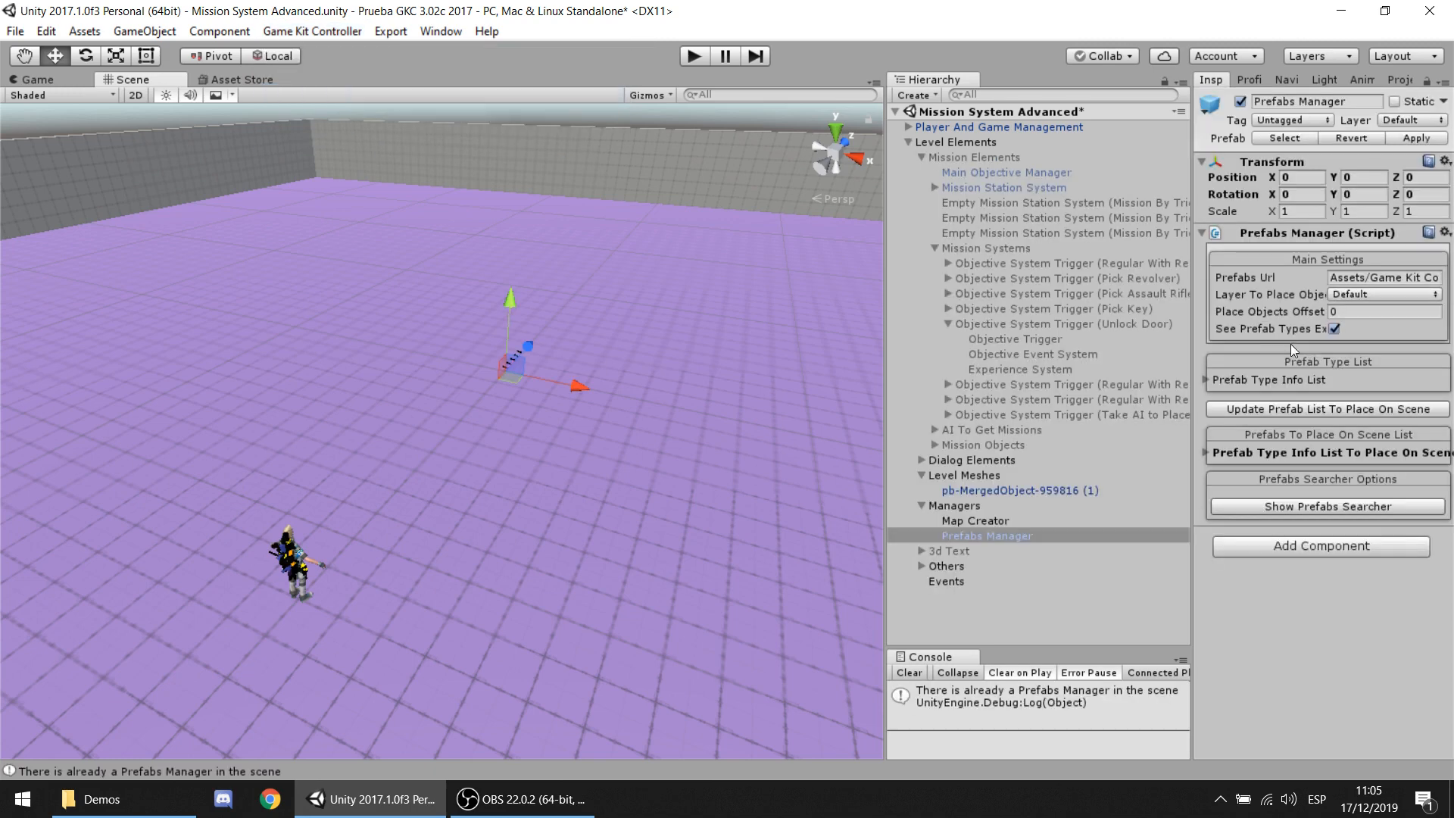
Step: Move Prefabs Manager to the root of the scene hierarchy above Level Elements and collapse Level Elements
click(928, 157)
click(921, 157)
drag(967, 248, 987, 140)
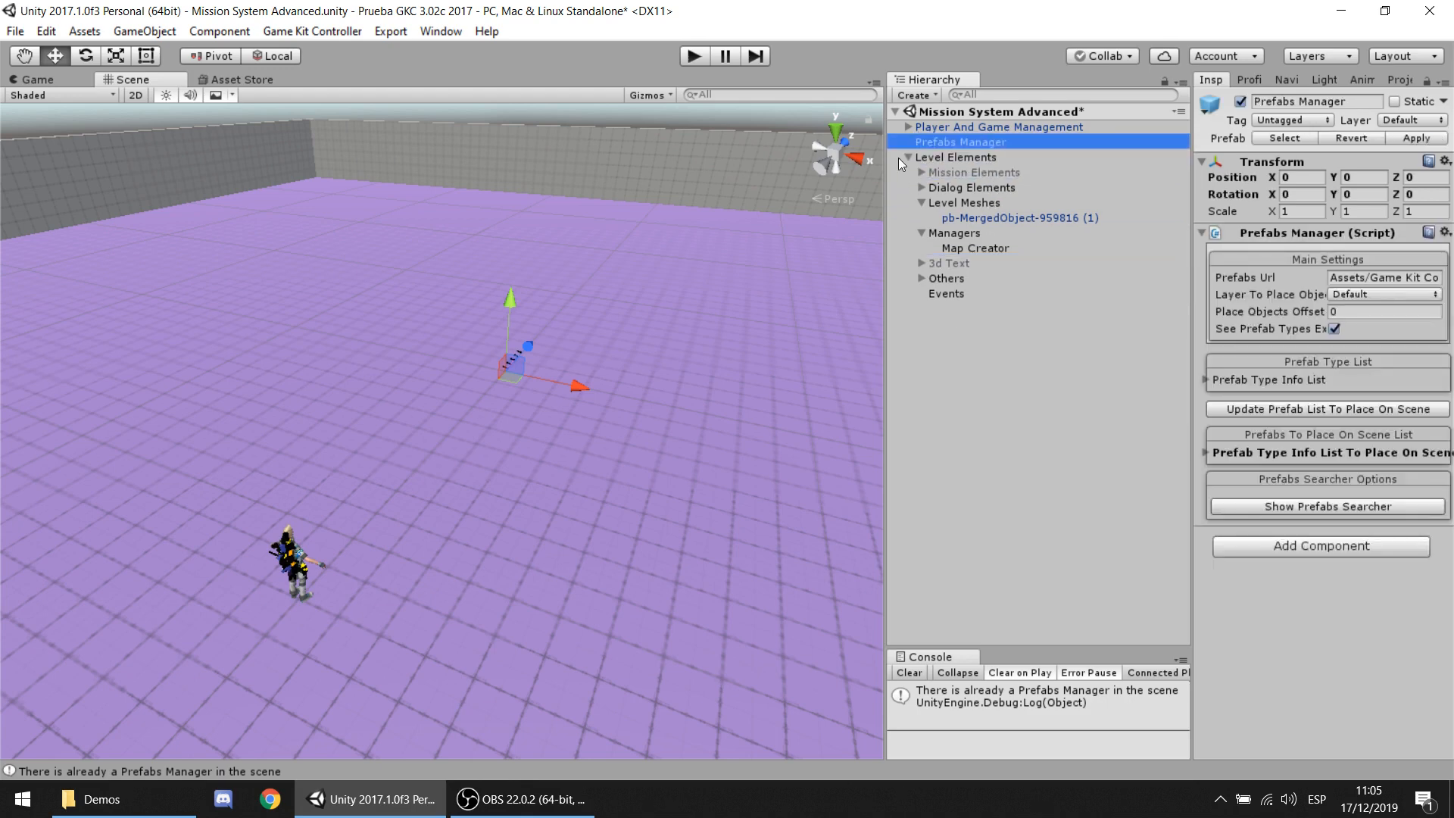
click(901, 156)
click(908, 158)
click(975, 140)
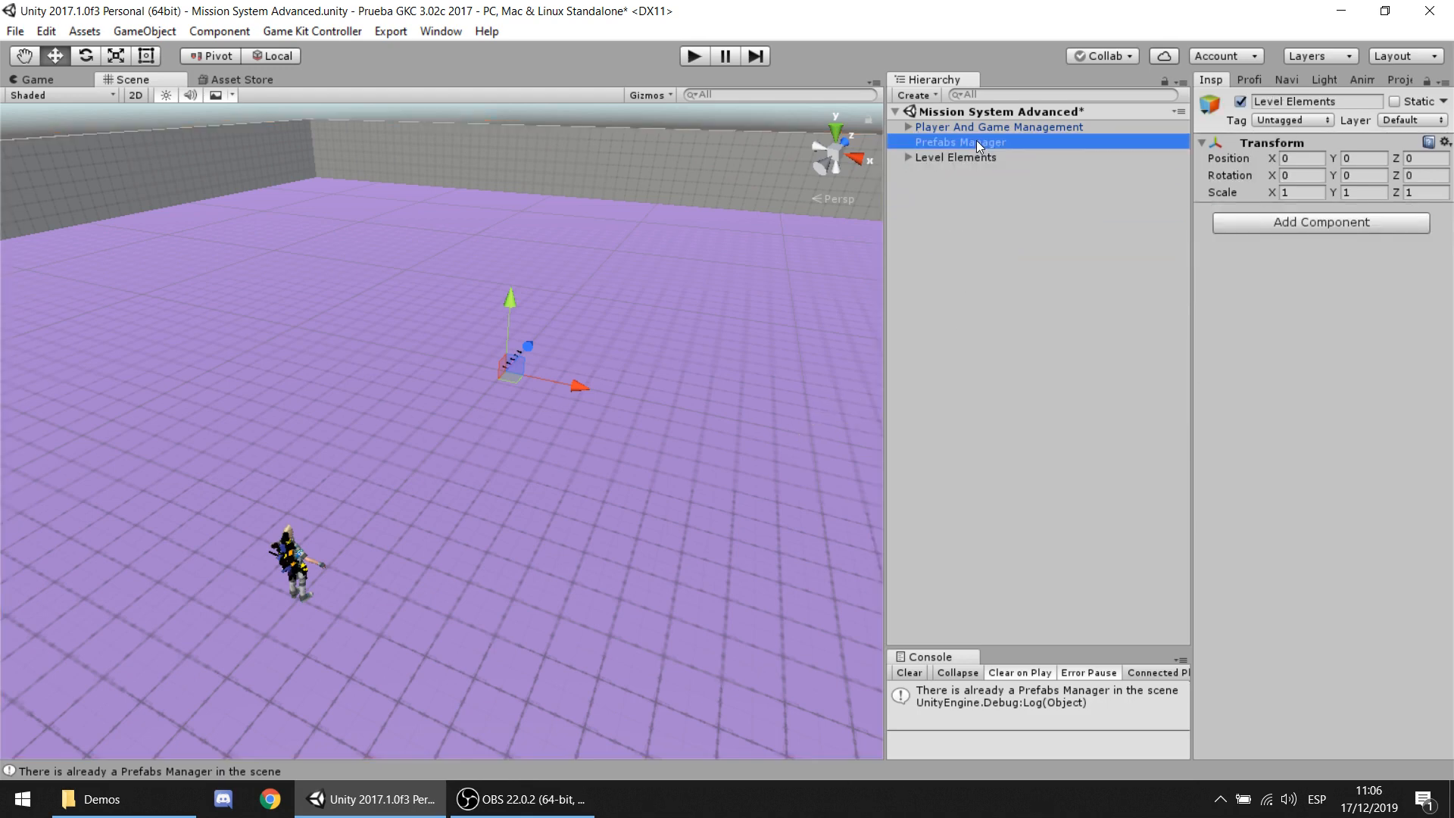
Step: Add an Objective System Trigger to the scene from the Mission System category of the Prefabs Manager's placeable prefabs
drag(1191, 199, 908, 200)
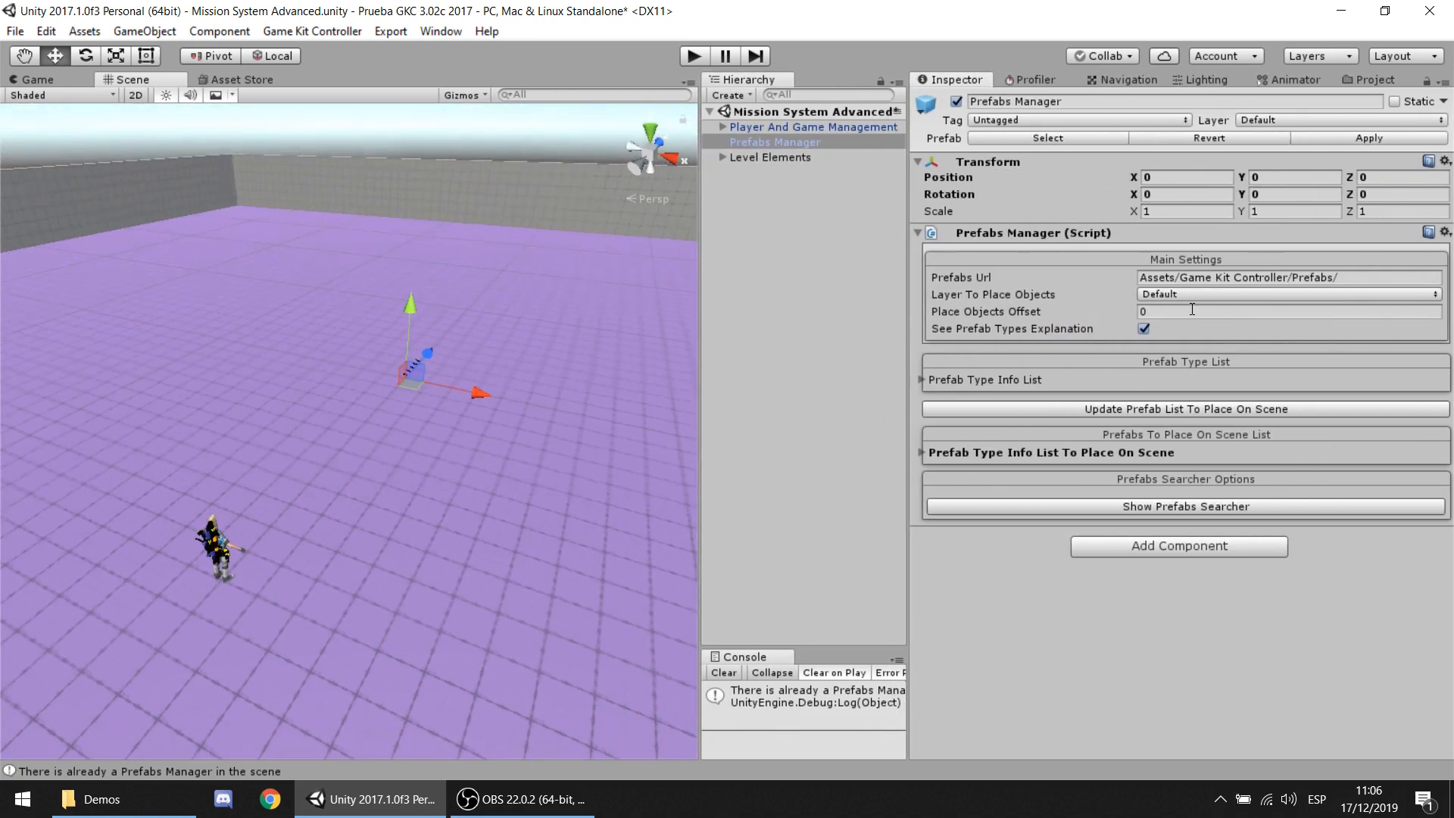
click(1025, 452)
scroll(1036, 435, down, 15)
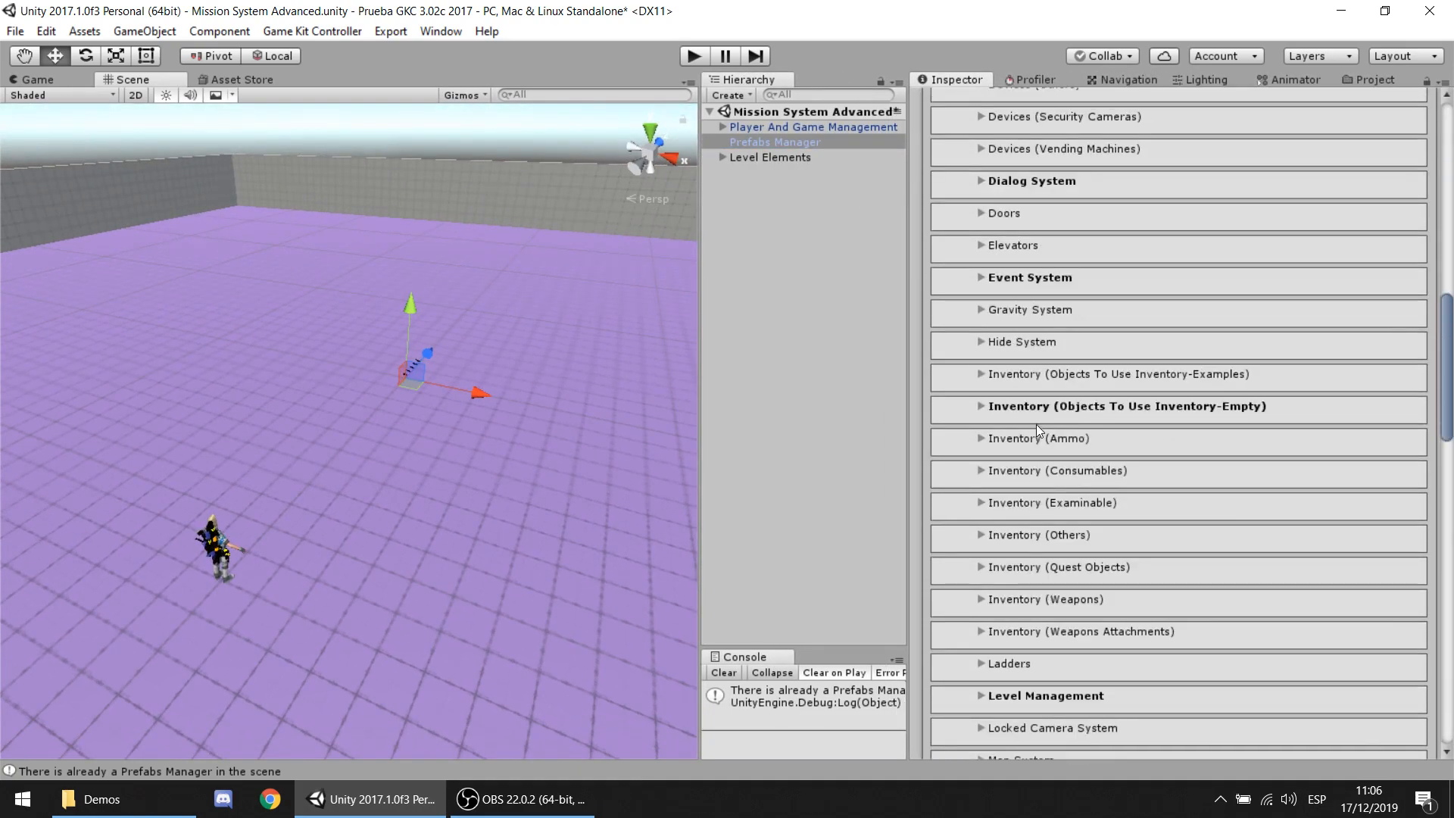
scroll(1035, 432, down, 10)
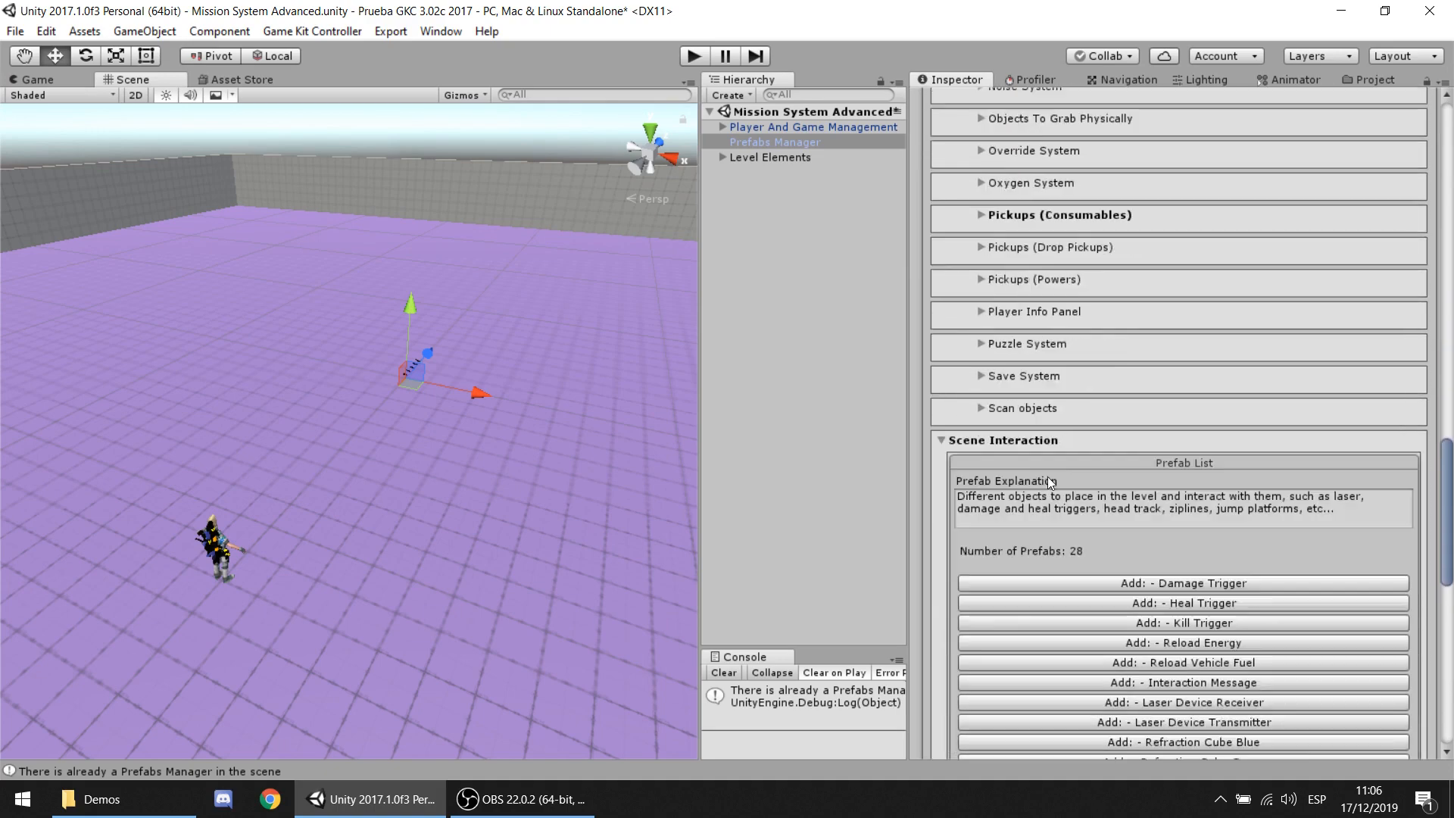
click(1019, 447)
scroll(1060, 363, up, 8)
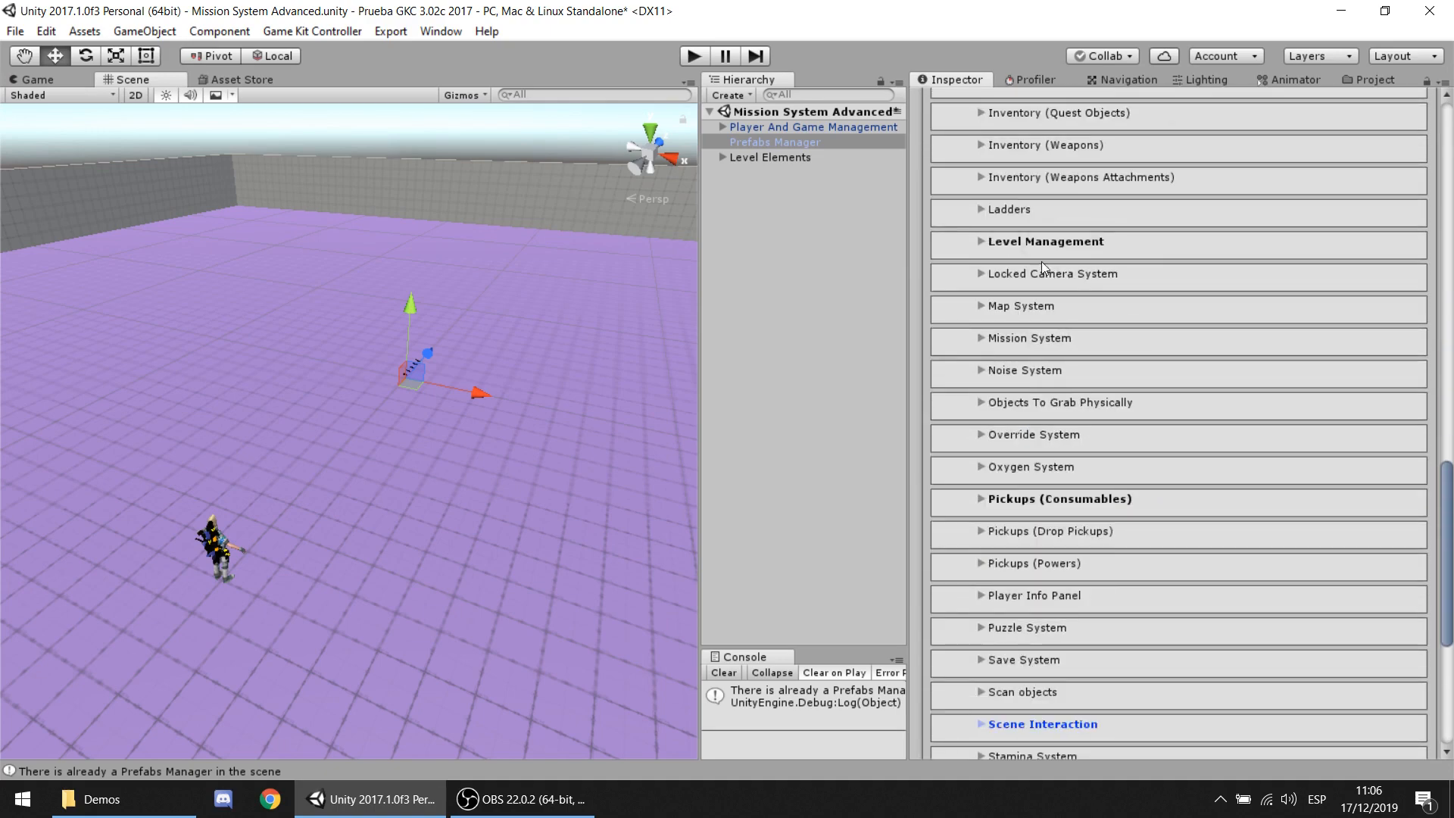
click(1045, 348)
scroll(1074, 350, down, 4)
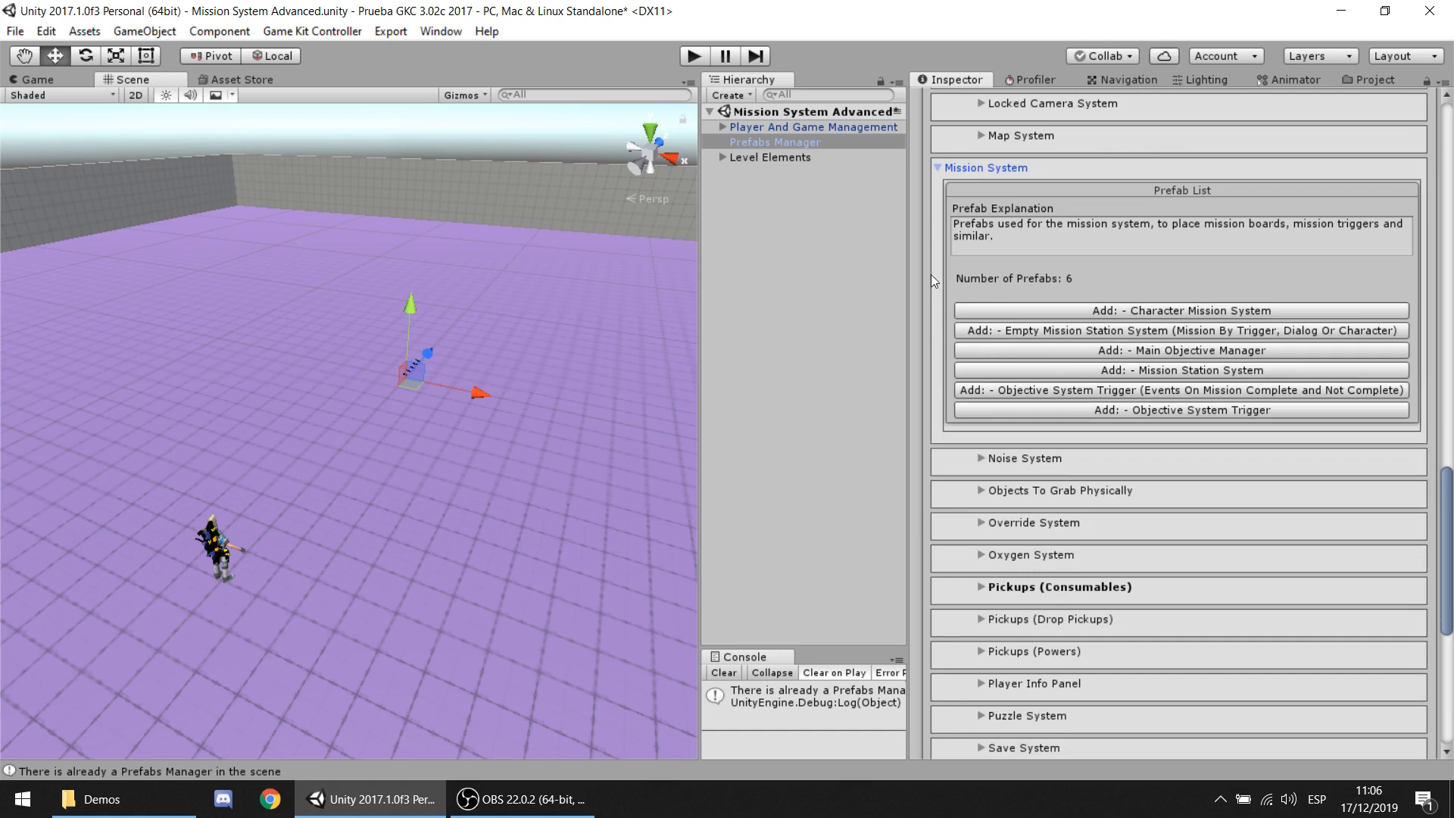
drag(911, 271, 817, 272)
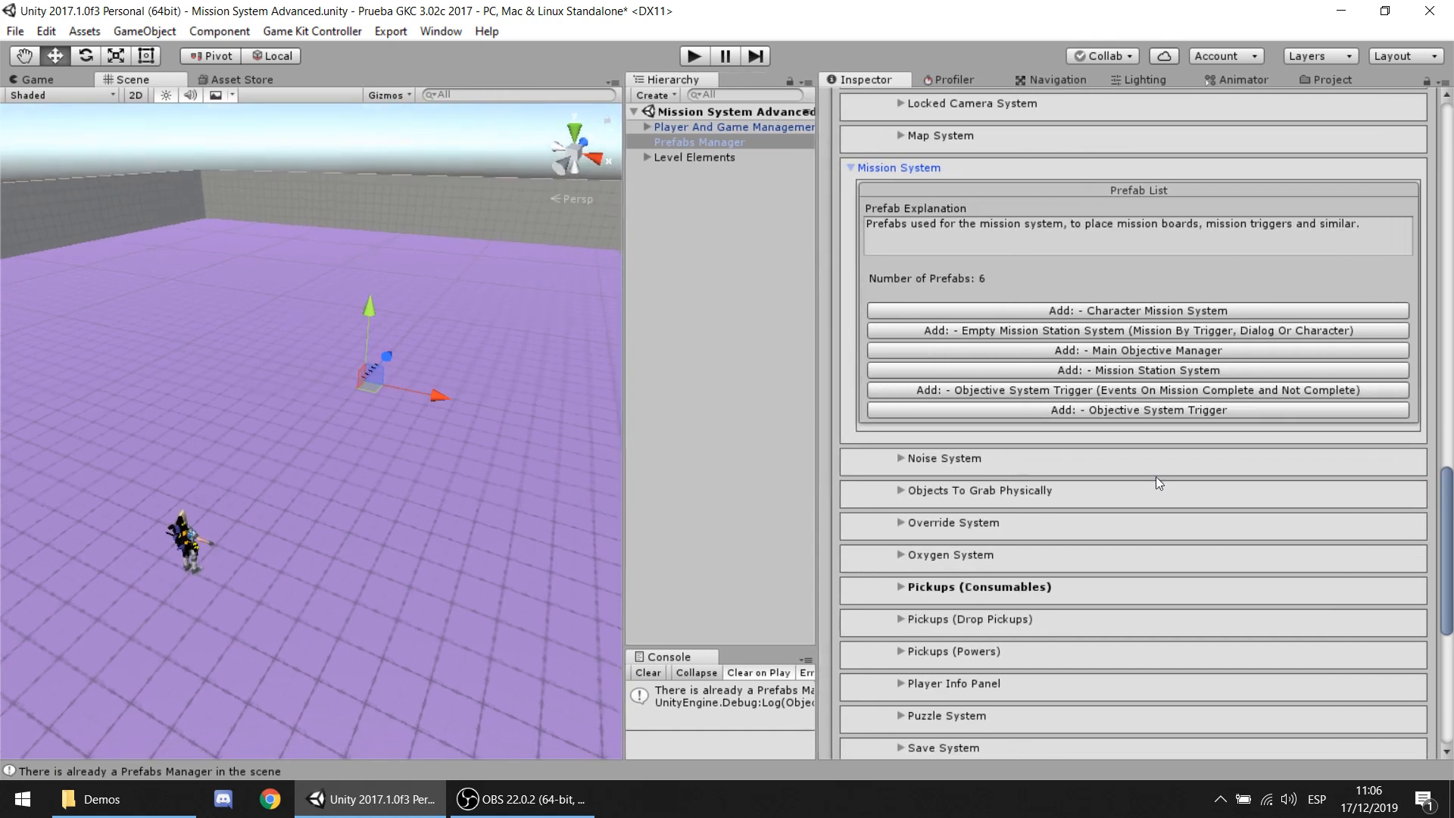
click(1209, 413)
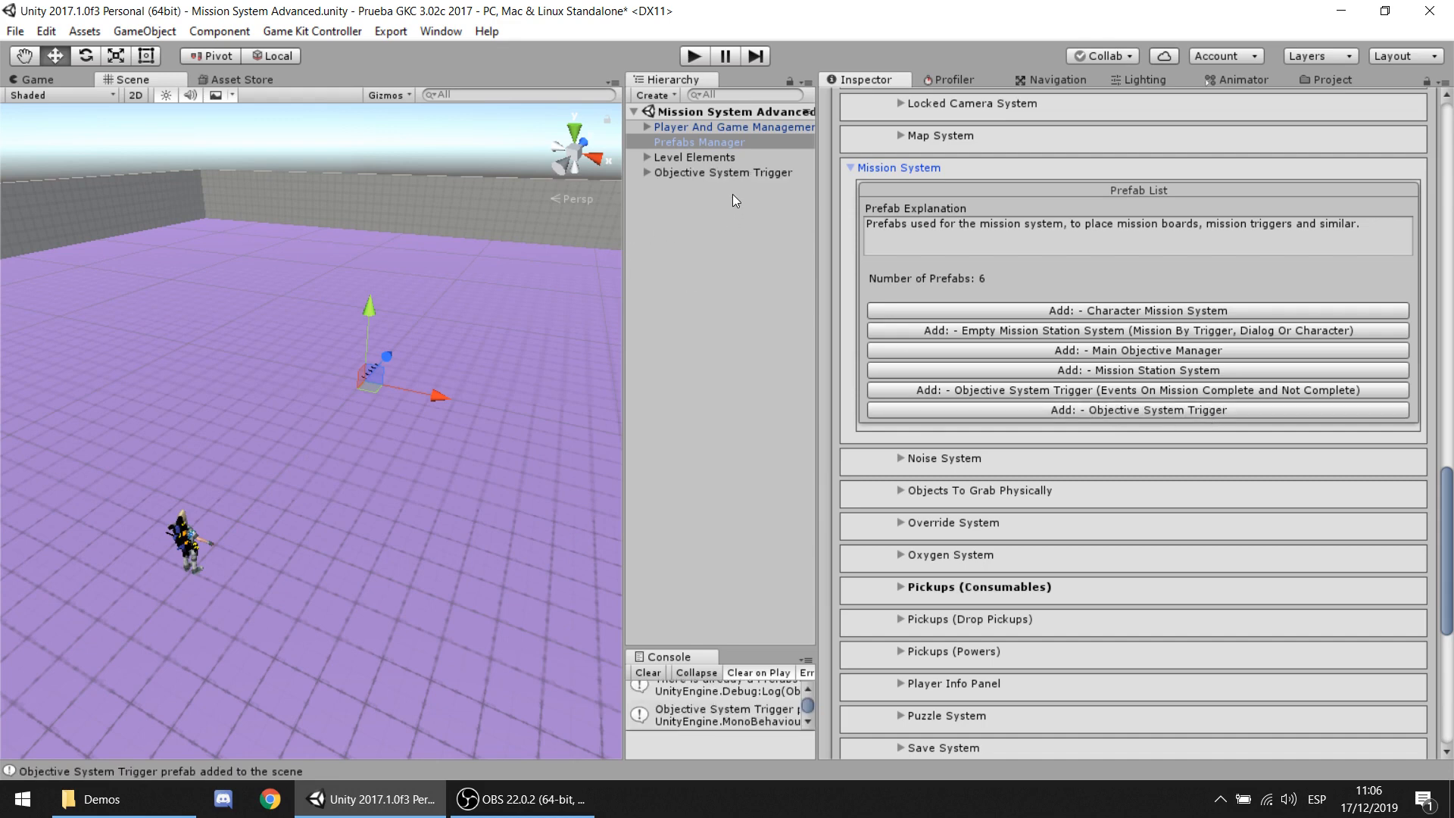
Step: Select the added Objective System Trigger and expand it in the hierarchy to show its child objects
click(735, 183)
click(757, 176)
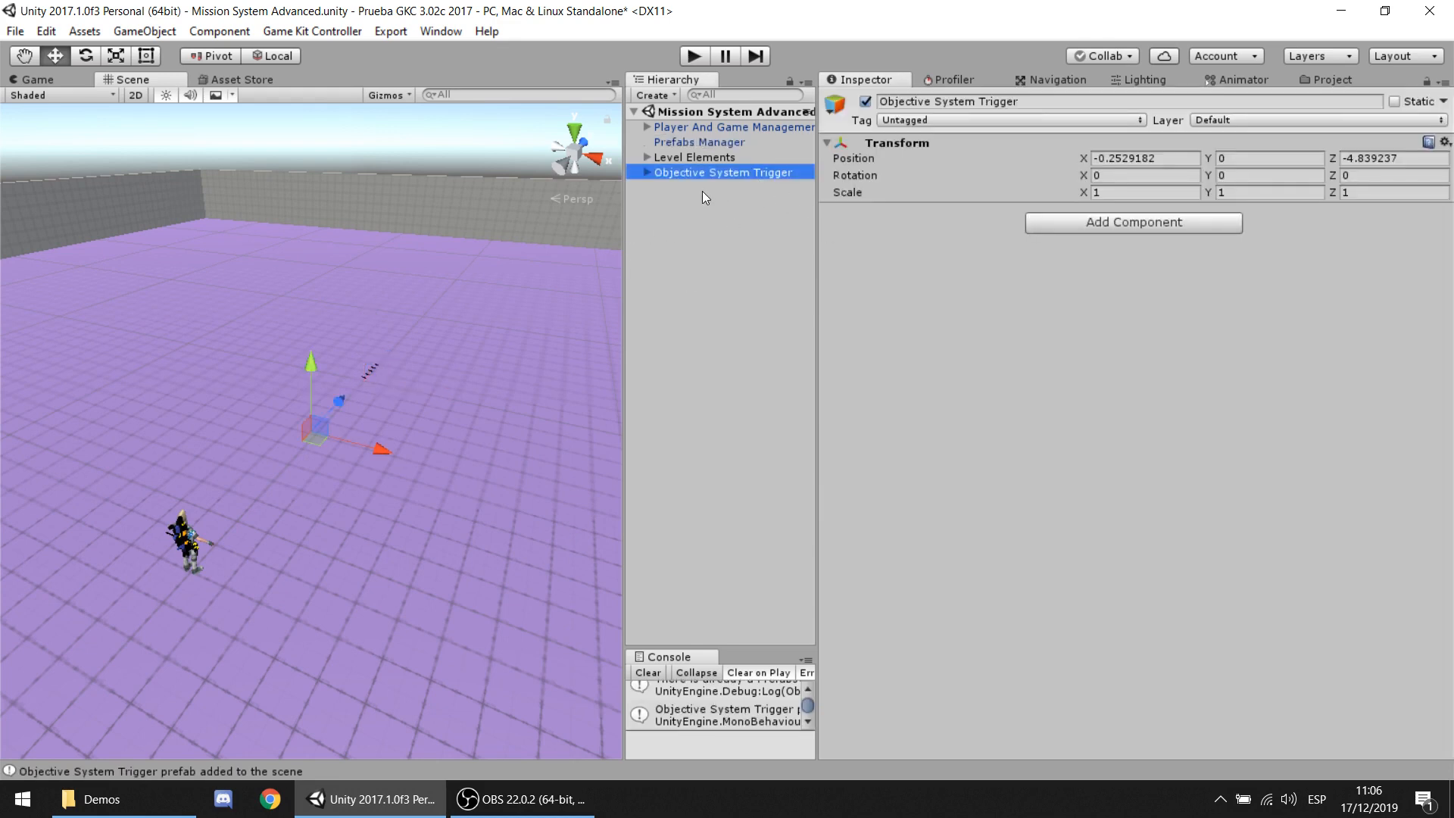
click(646, 172)
drag(816, 223, 996, 241)
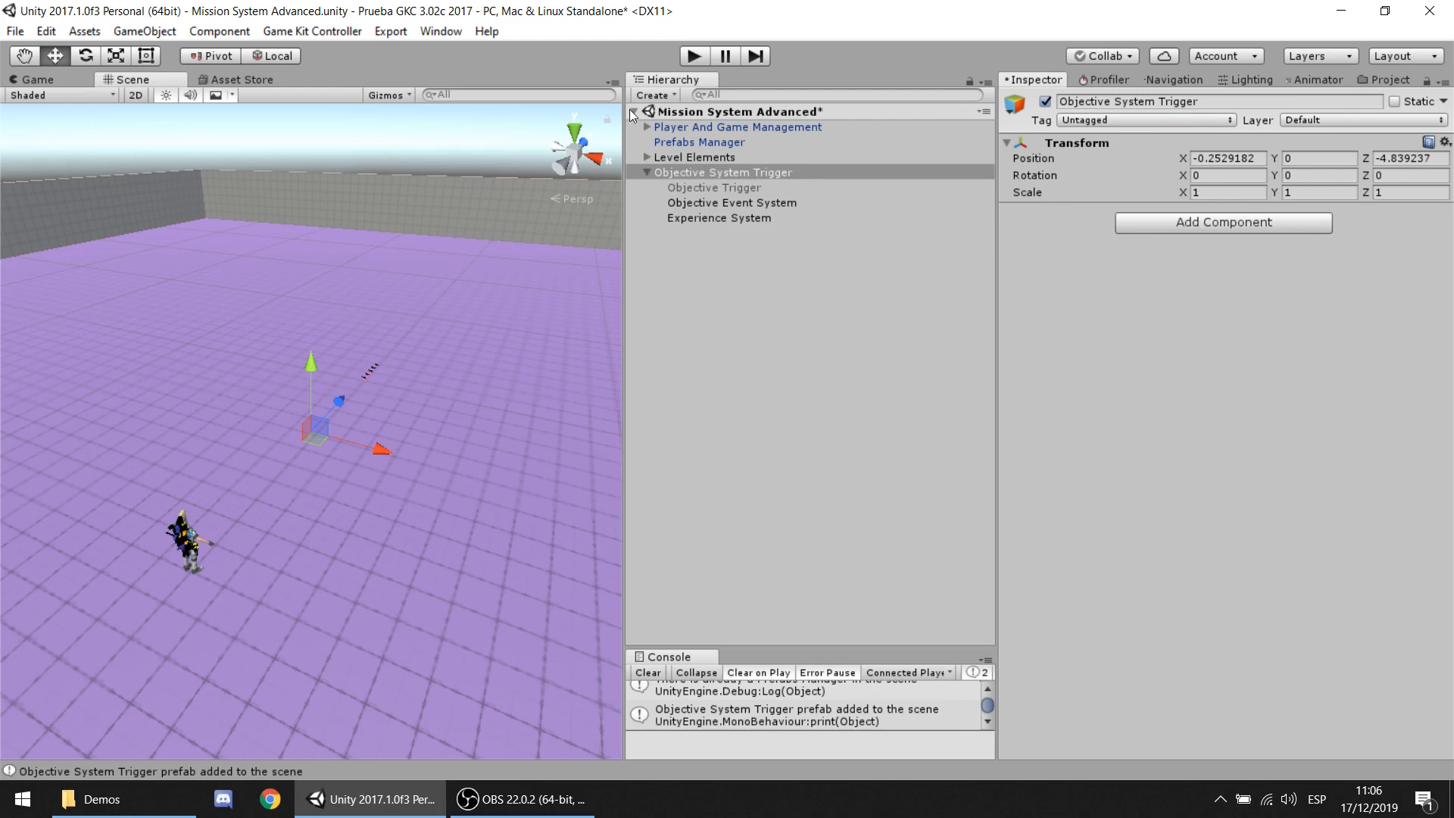
Step: Add the Main Mission Manager from the Game Kit Controller main managers and select Main Objective Manager in the hierarchy
click(333, 32)
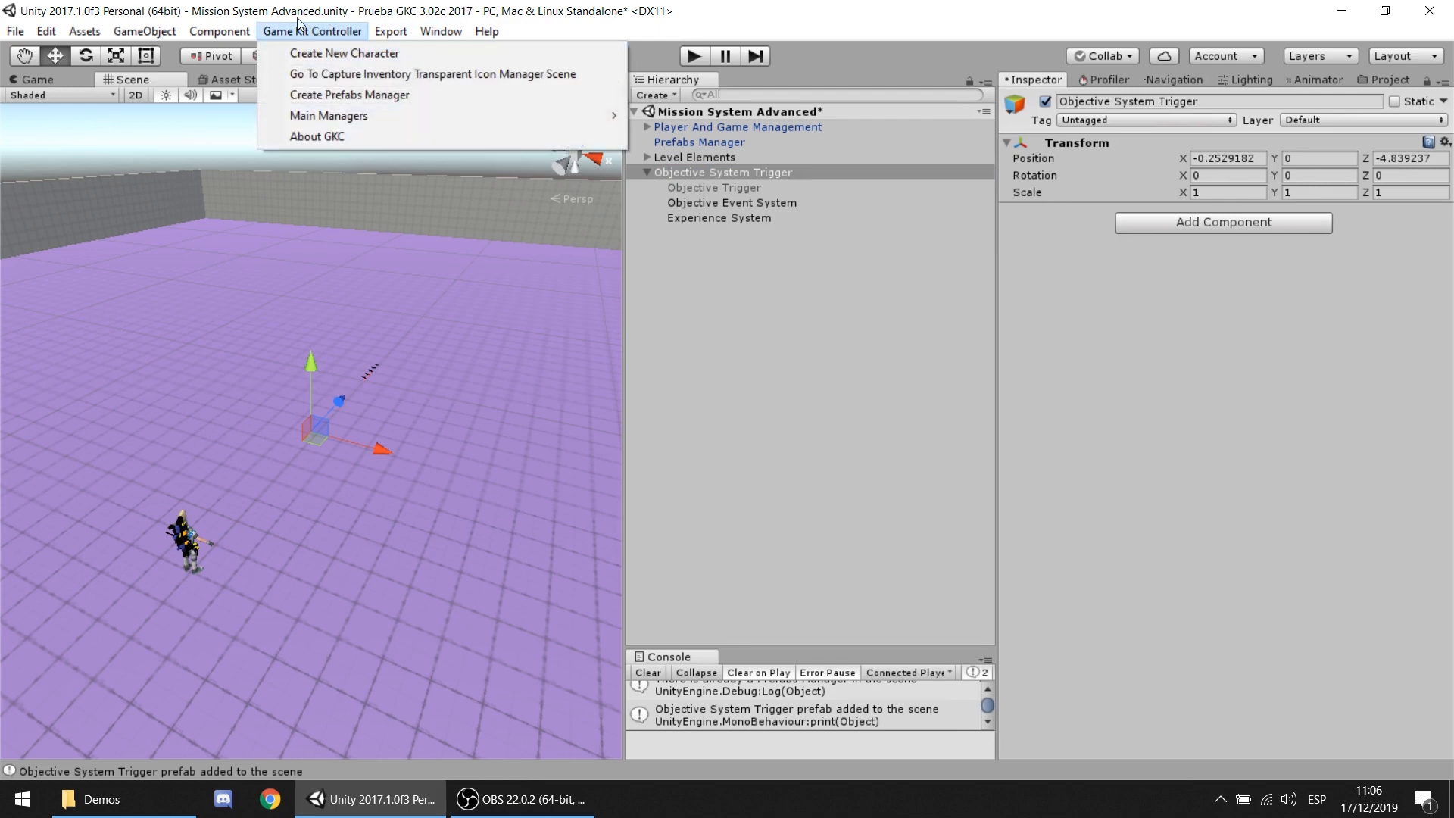
mouse_move(377, 114)
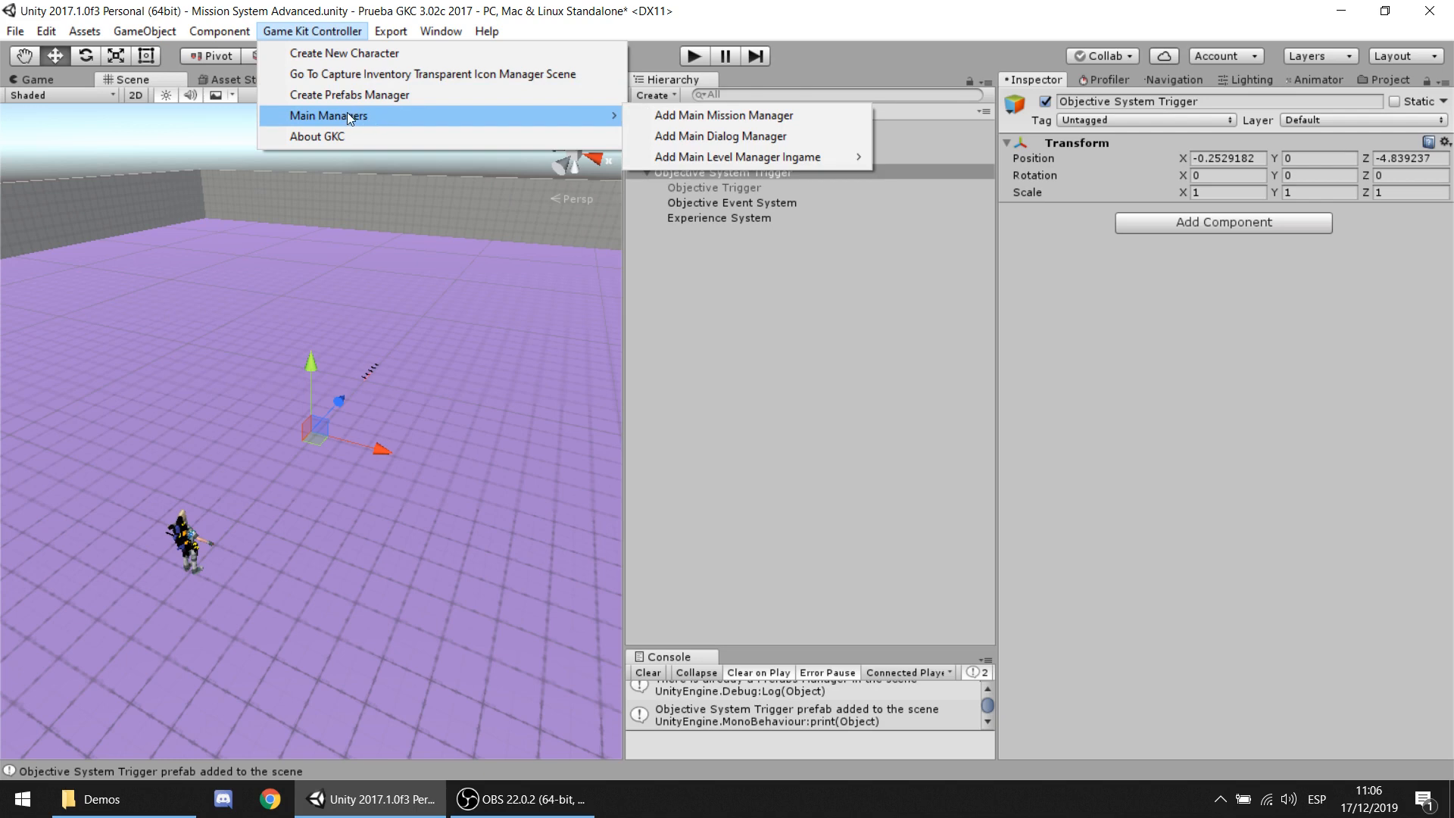
mouse_move(785, 158)
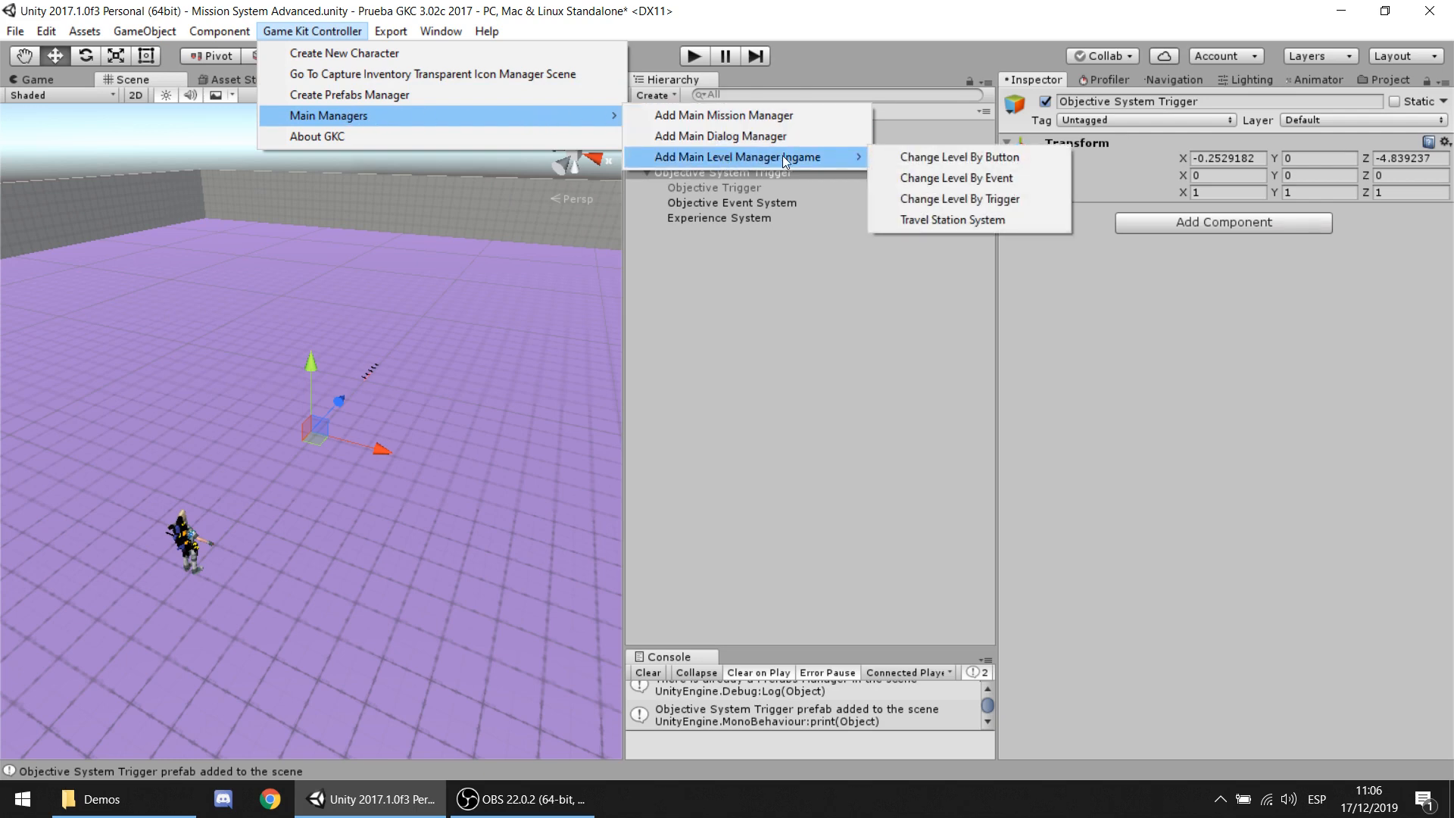
click(763, 121)
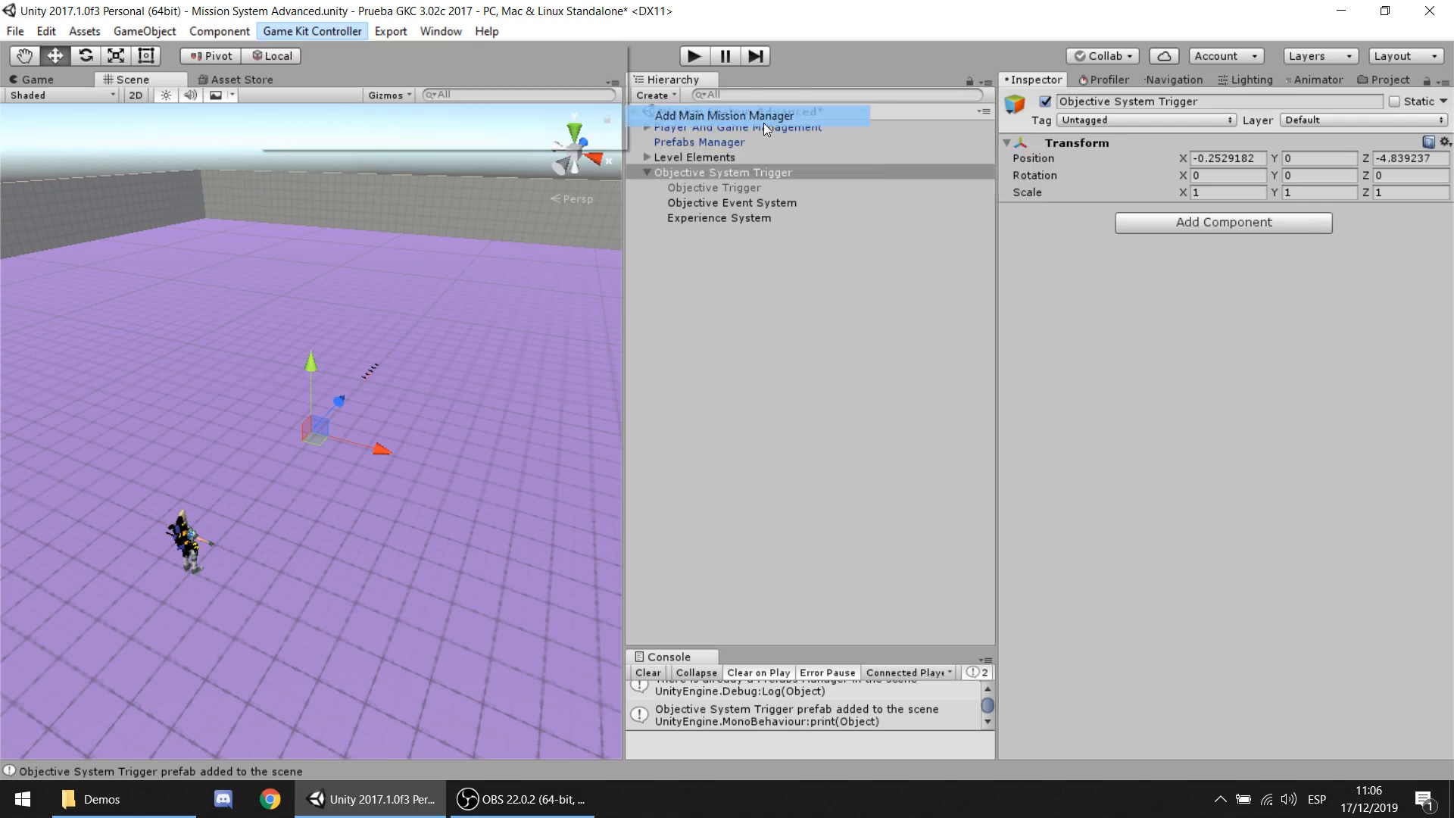
click(749, 235)
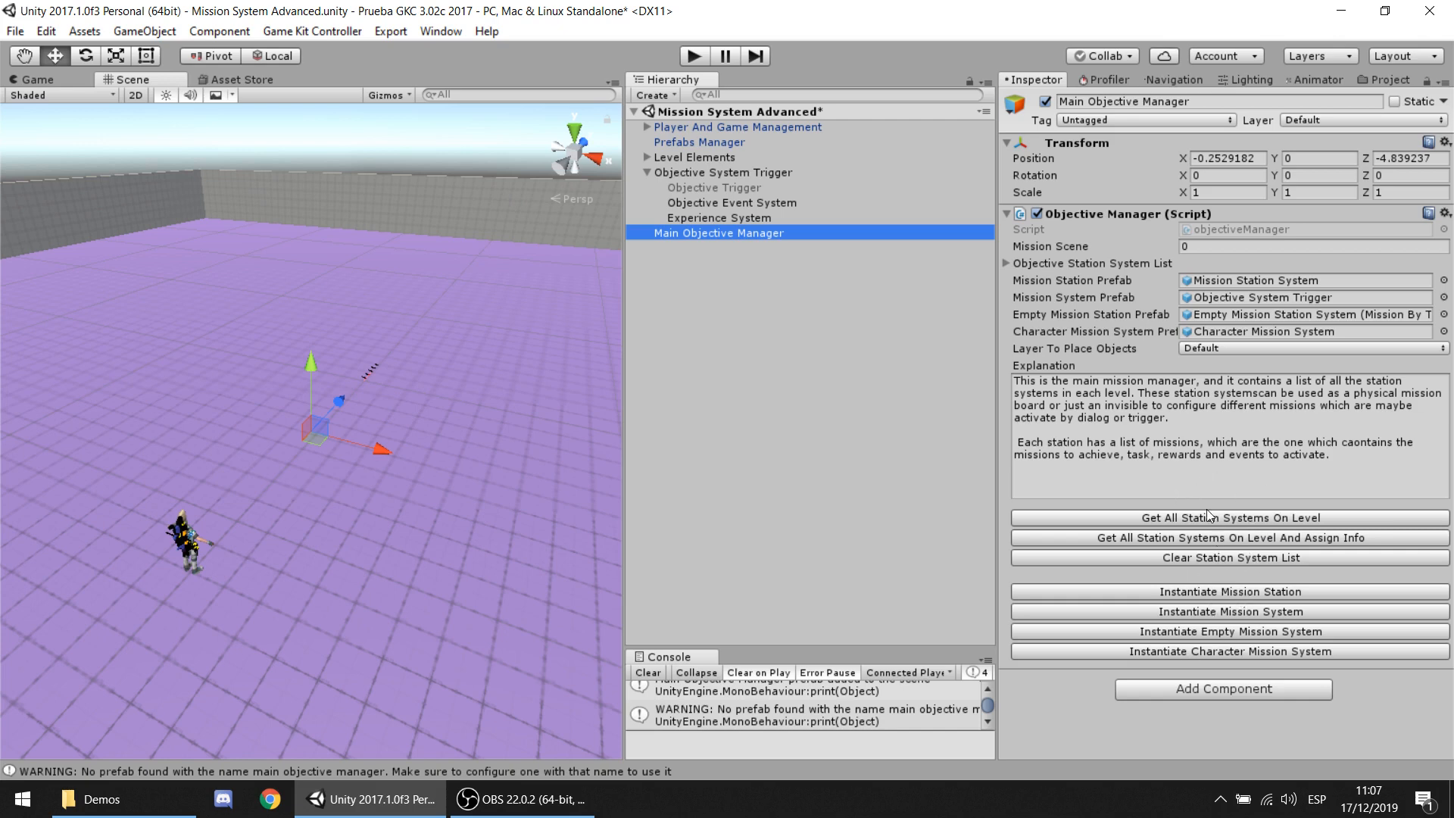
Step: Instantiate another mission system from the Main Objective Manager and compare it with the first Objective System Trigger
right_drag(426, 452, 473, 472)
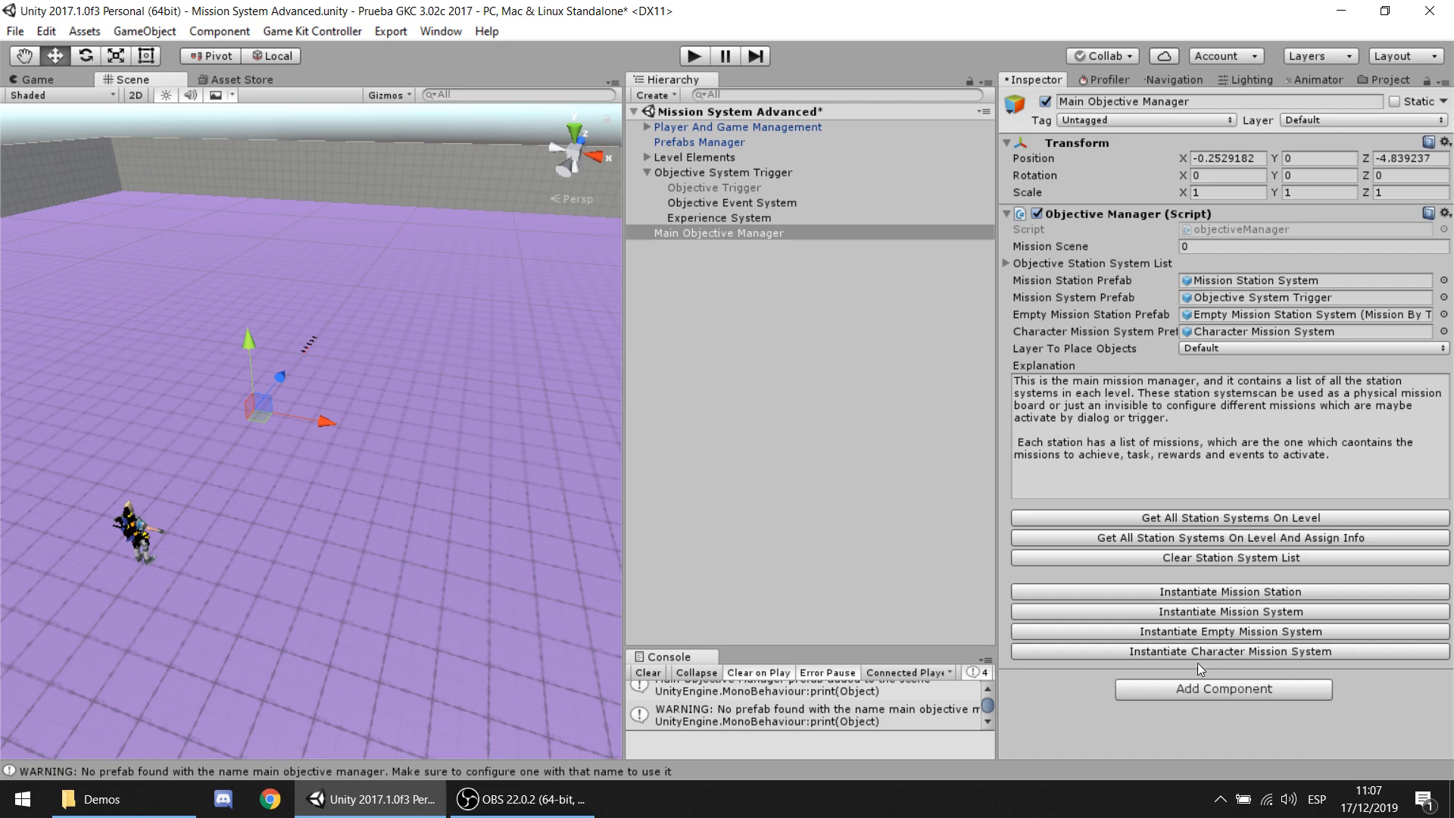
click(1266, 613)
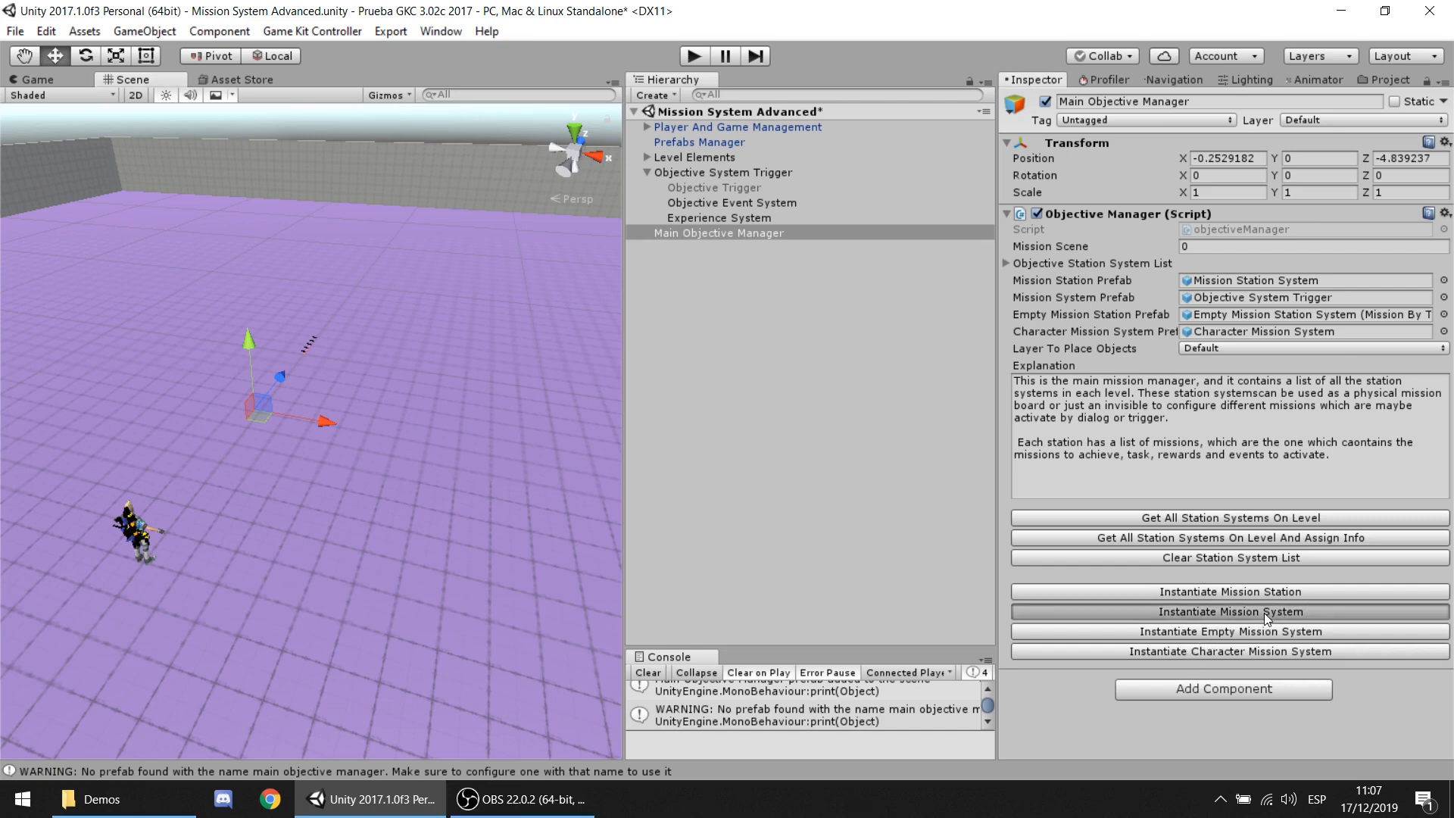
click(648, 248)
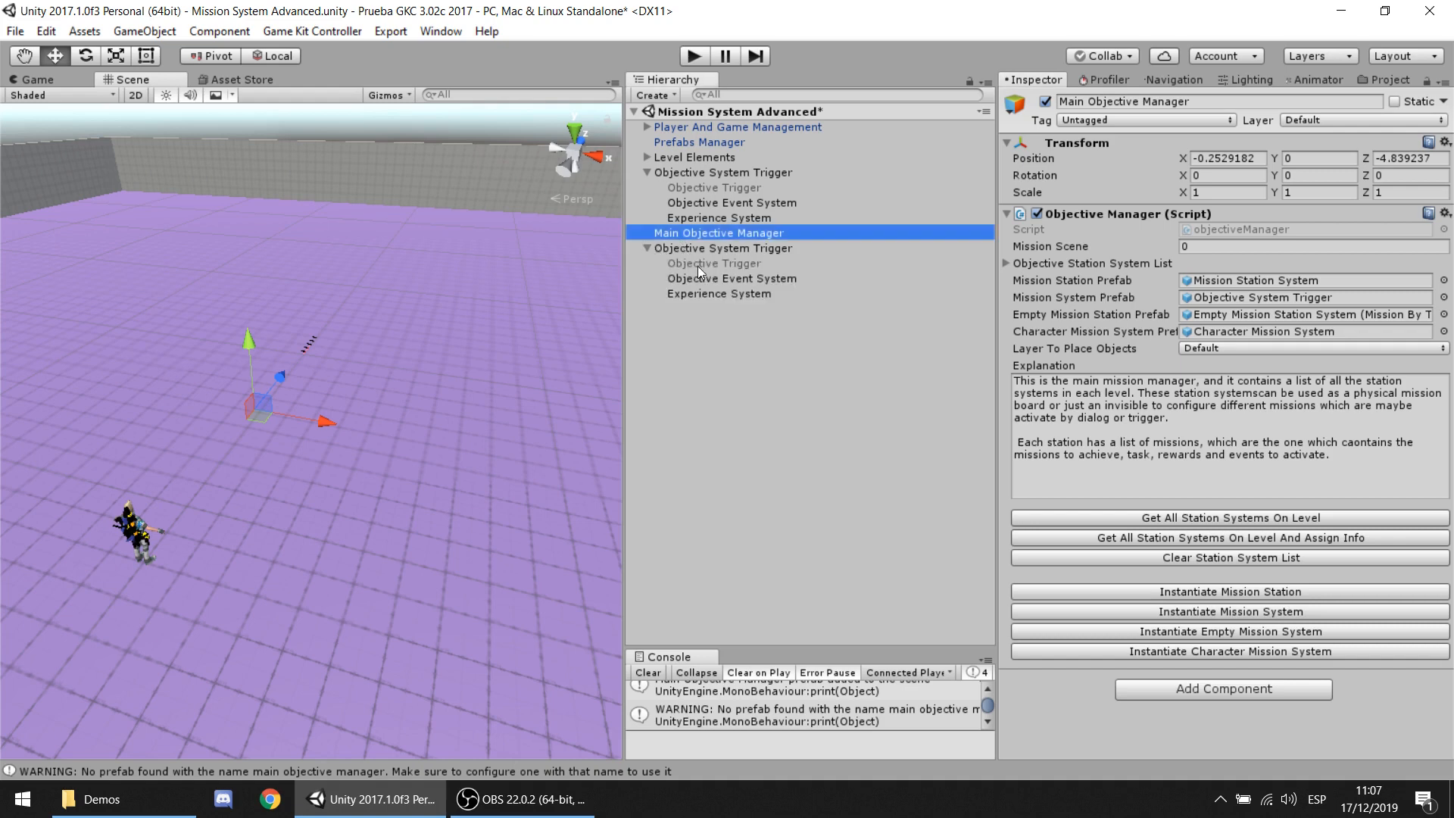
click(715, 249)
click(719, 173)
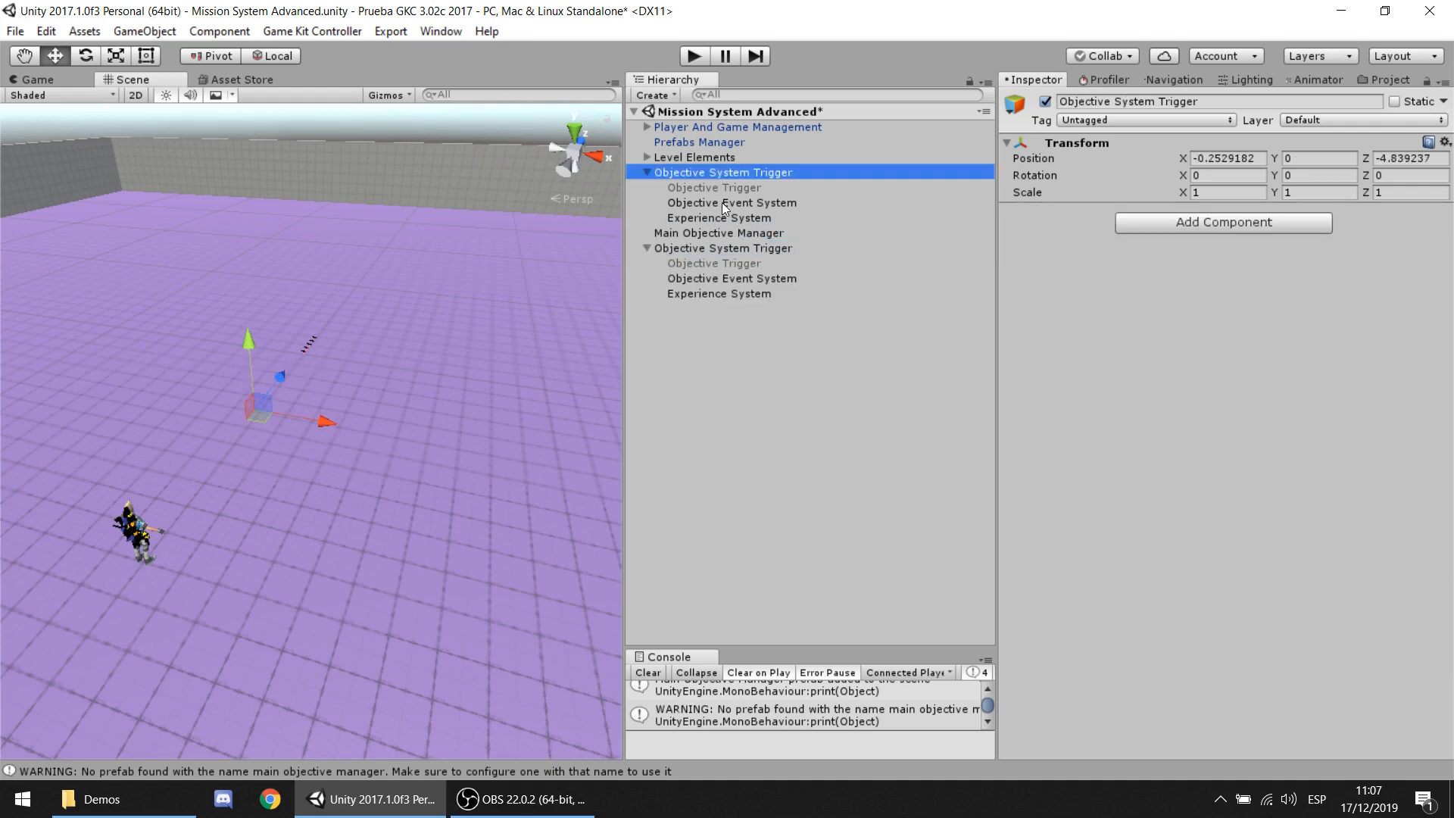
Step: Delete the second Objective System Trigger, below Main Objective Manager, and select the original one
click(729, 252)
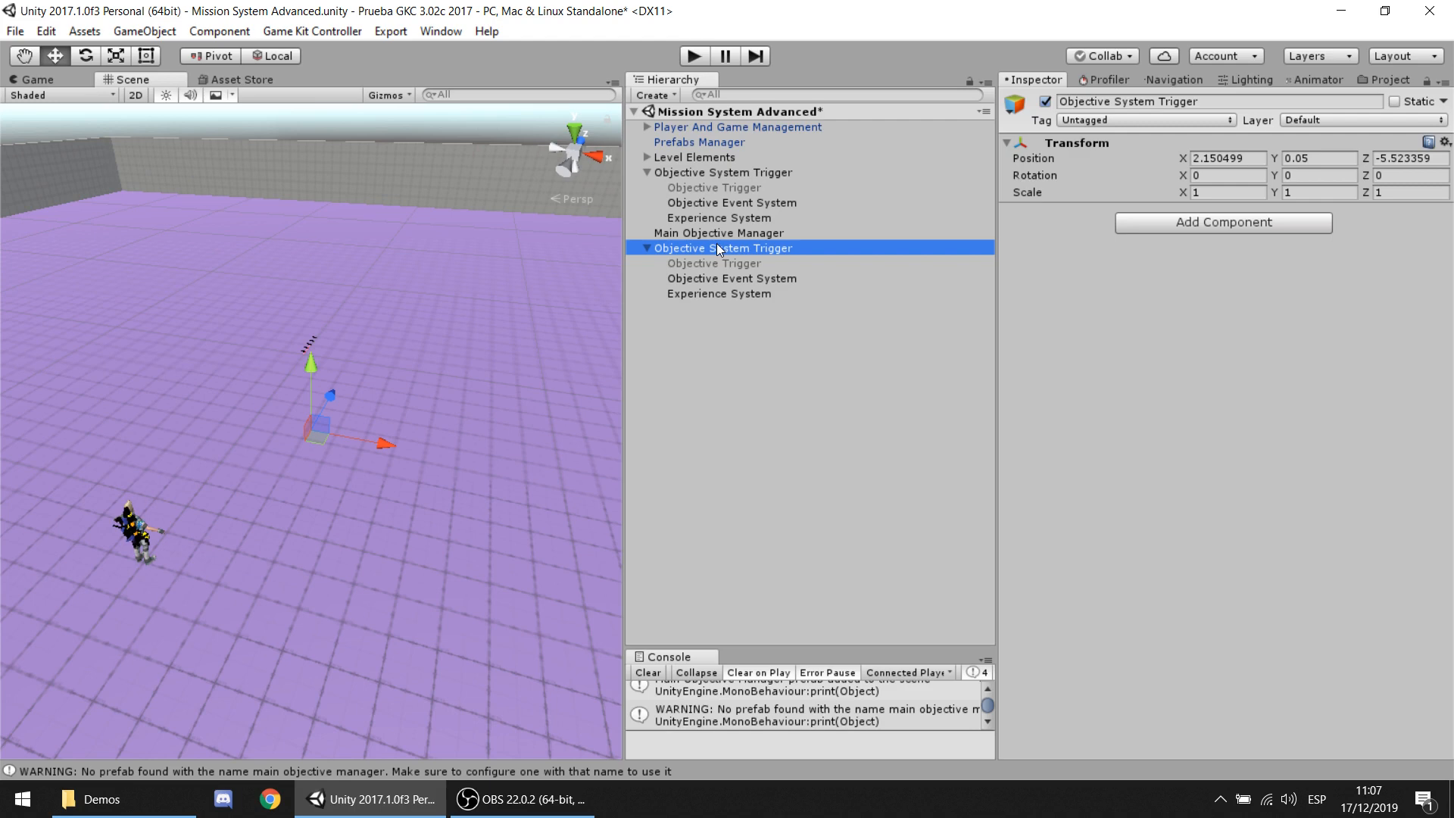
key(Delete)
click(697, 171)
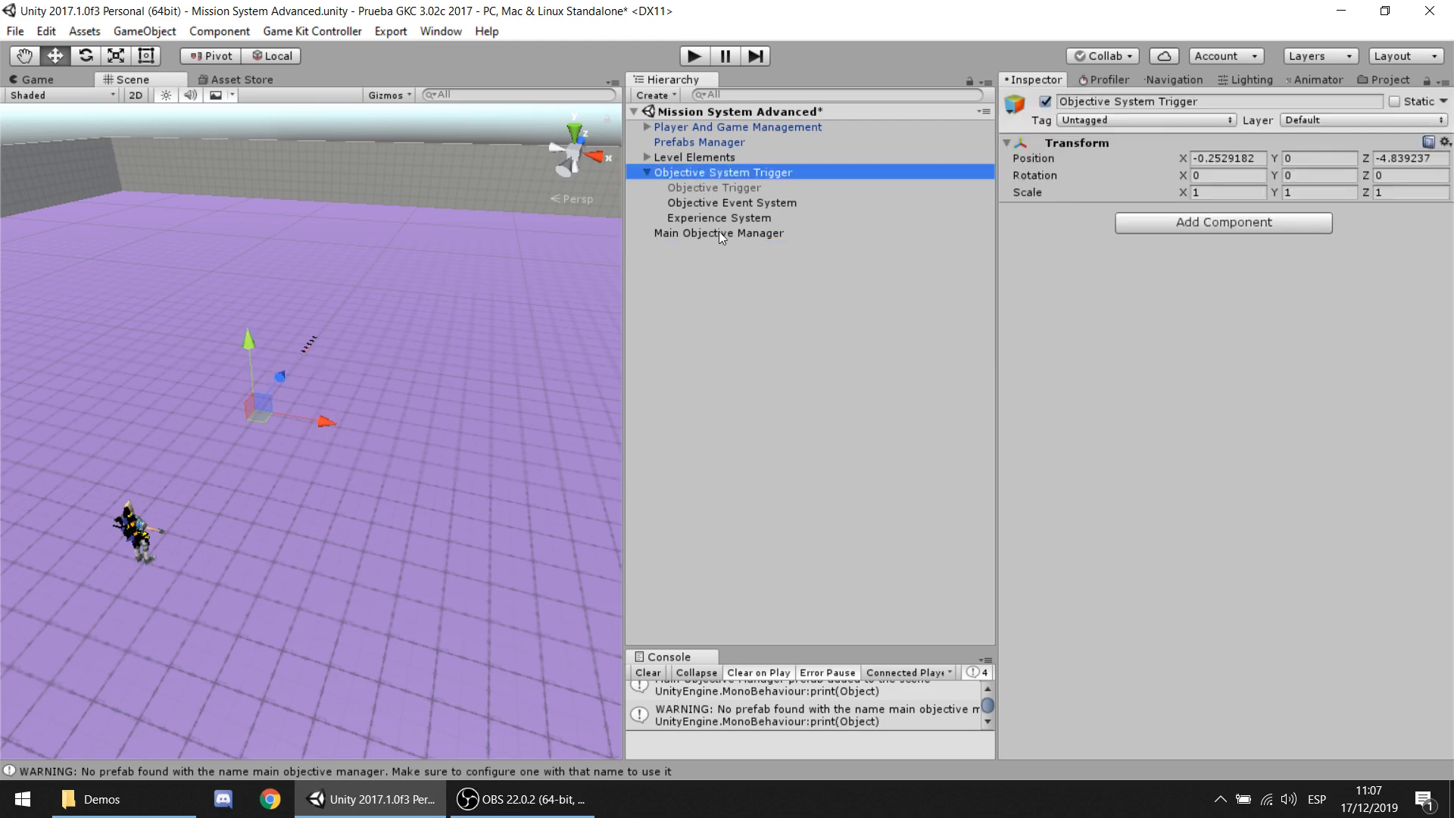
Step: Move Main Objective Manager to the hierarchy root directly above Level Elements, keeping Level Elements collapsed
drag(719, 235, 710, 162)
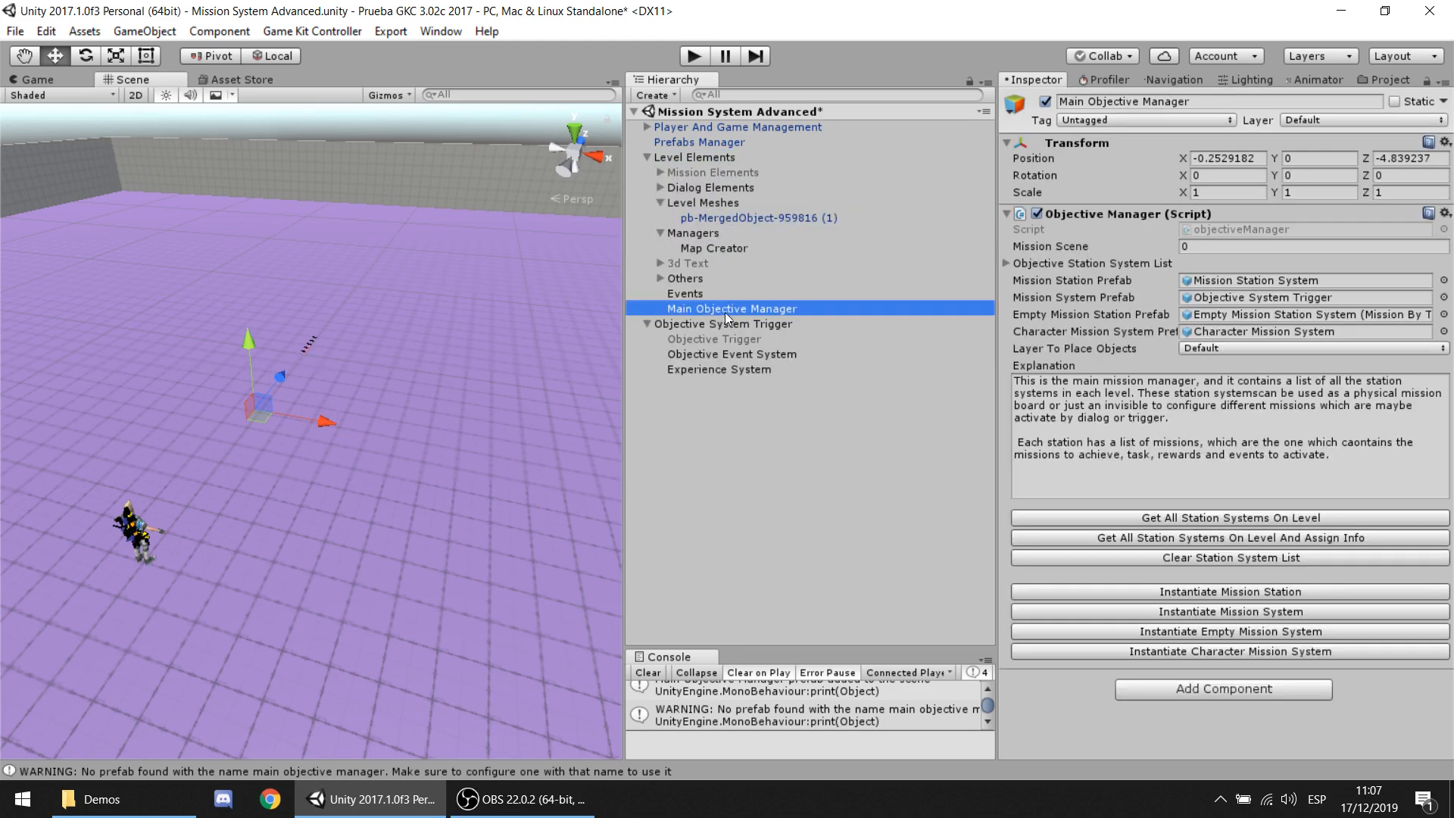
drag(724, 312, 713, 151)
click(646, 173)
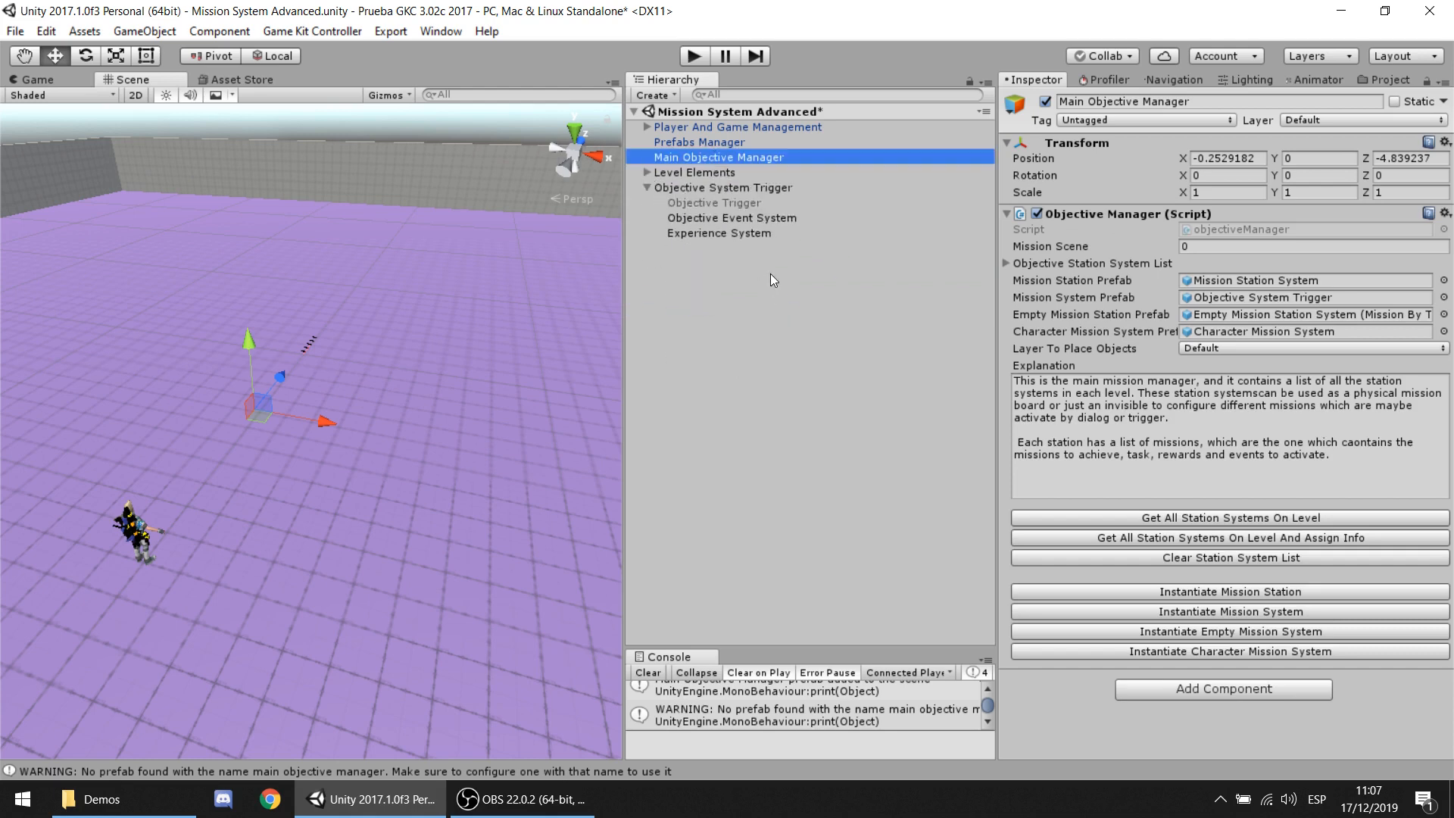
Step: Review the settings of the Objective Trigger child under Objective System Trigger and activate that object
click(788, 188)
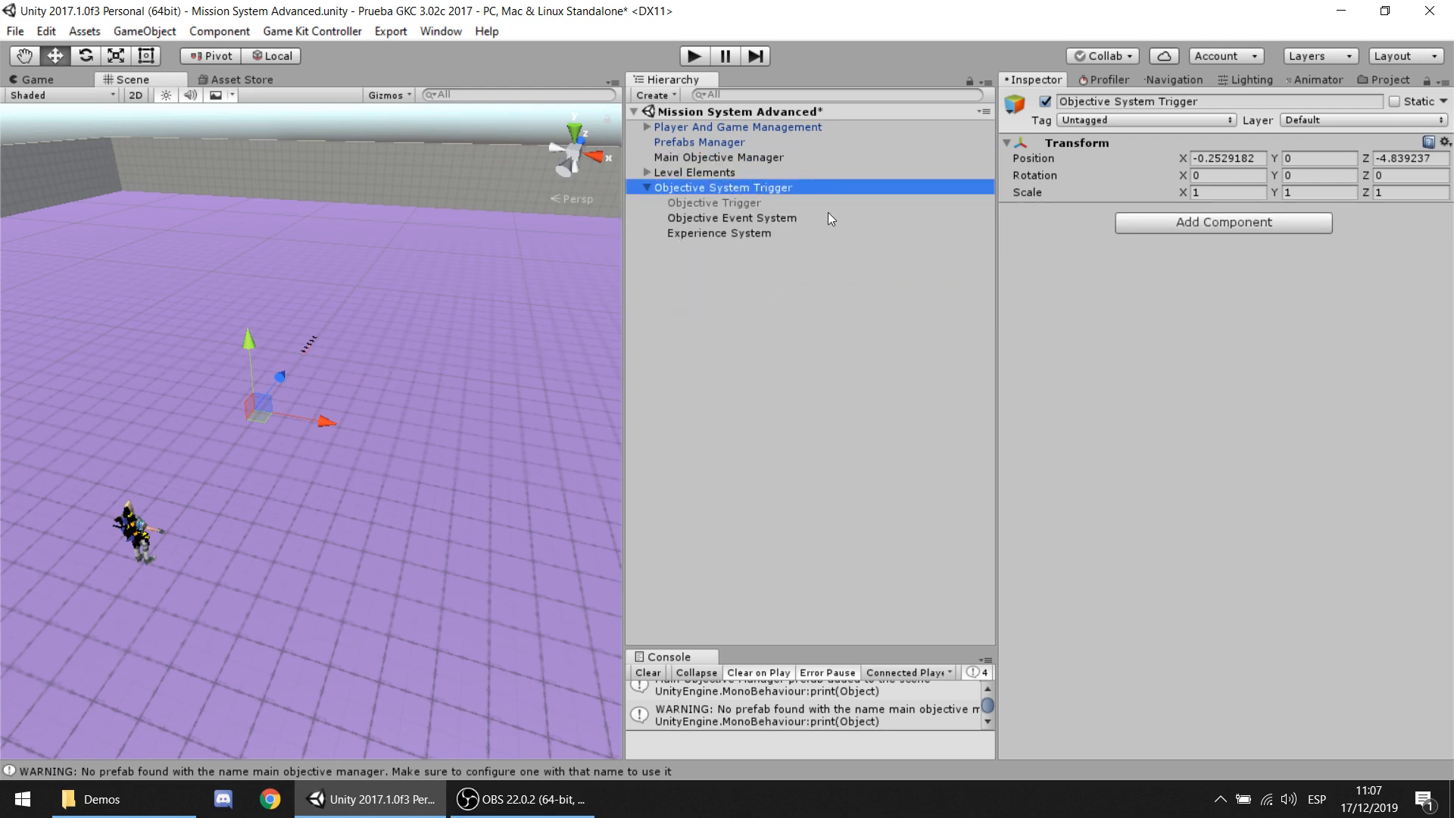
right_drag(439, 350, 397, 333)
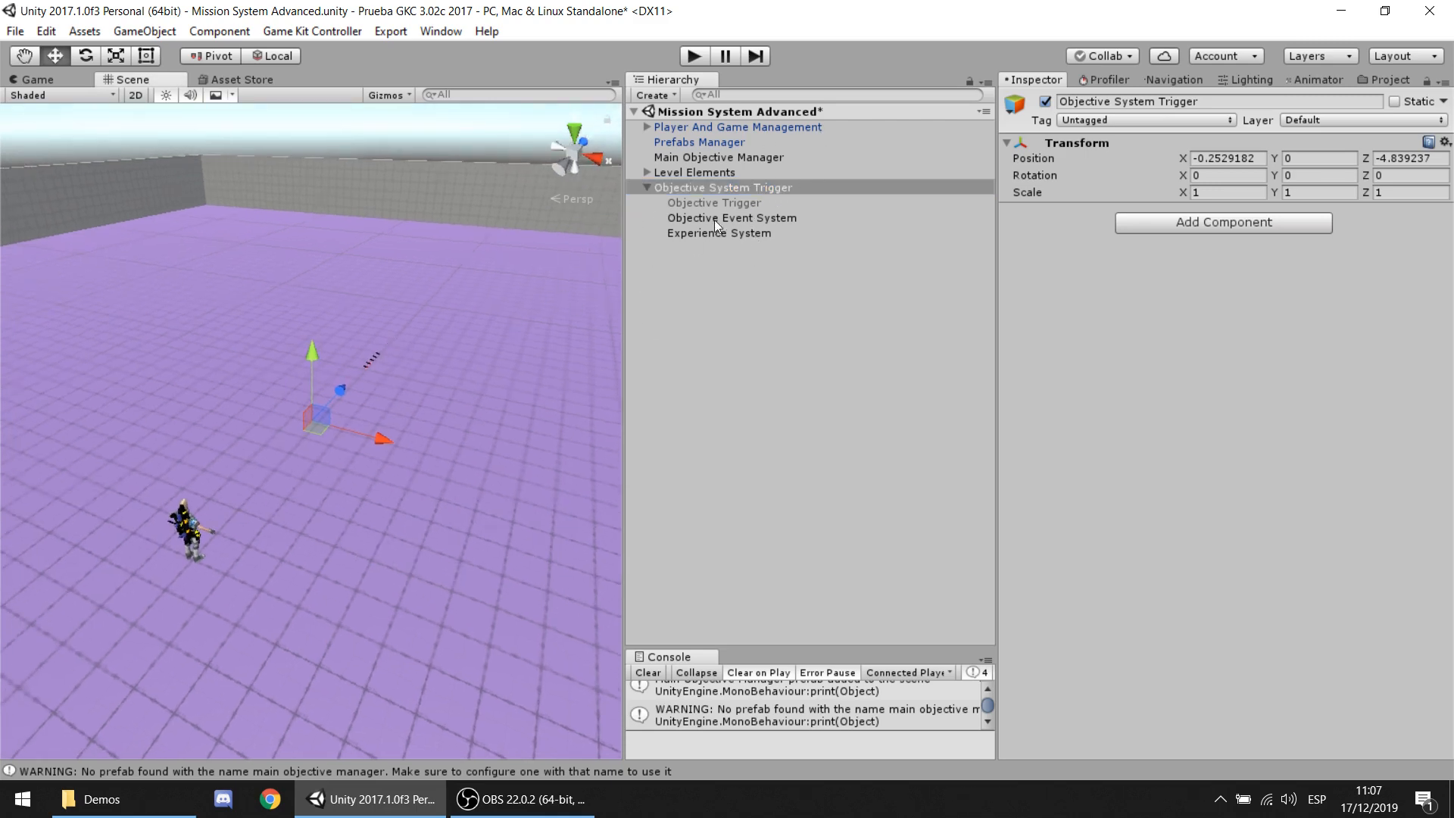
click(761, 204)
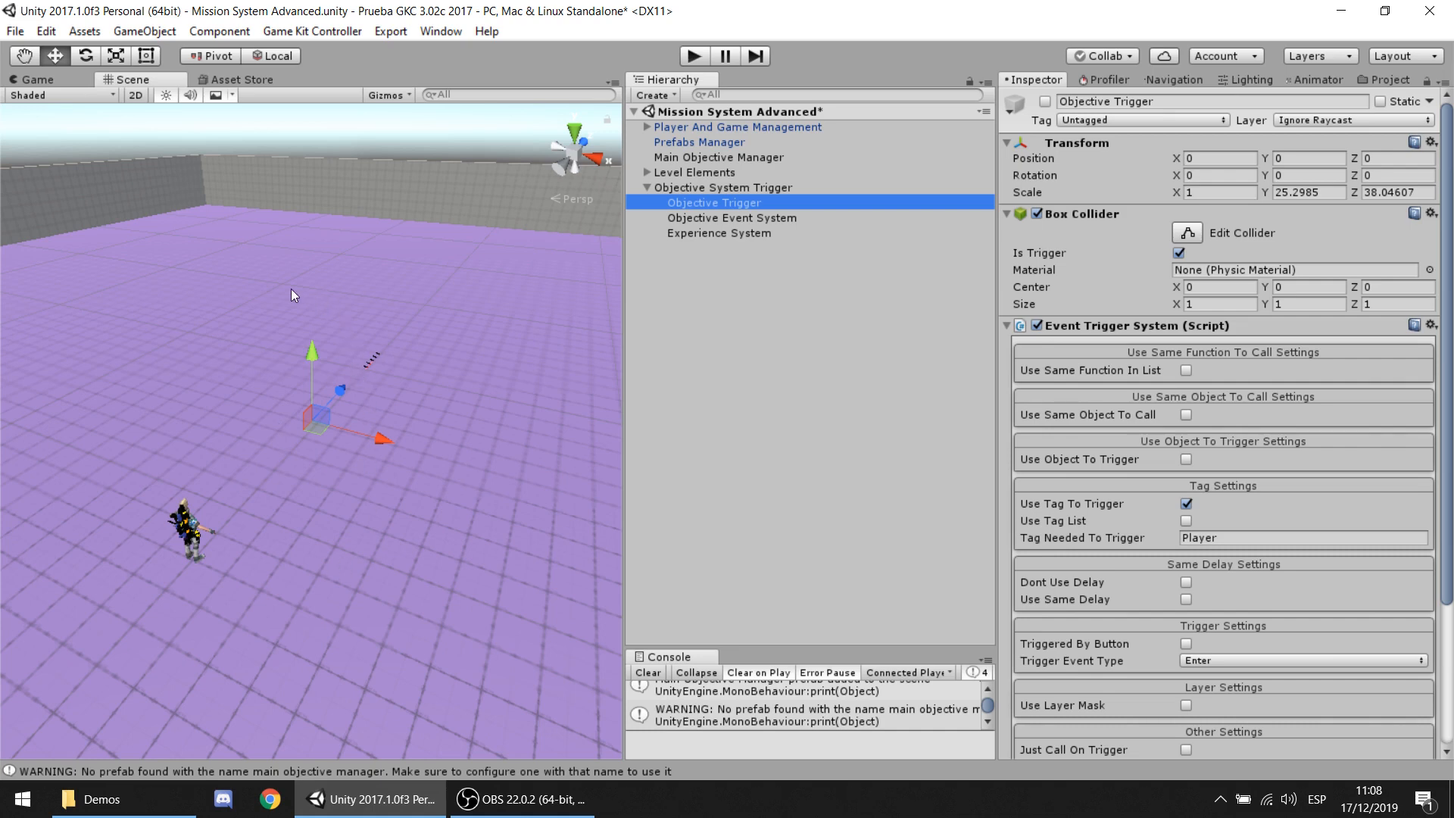
scroll(1074, 365, down, 5)
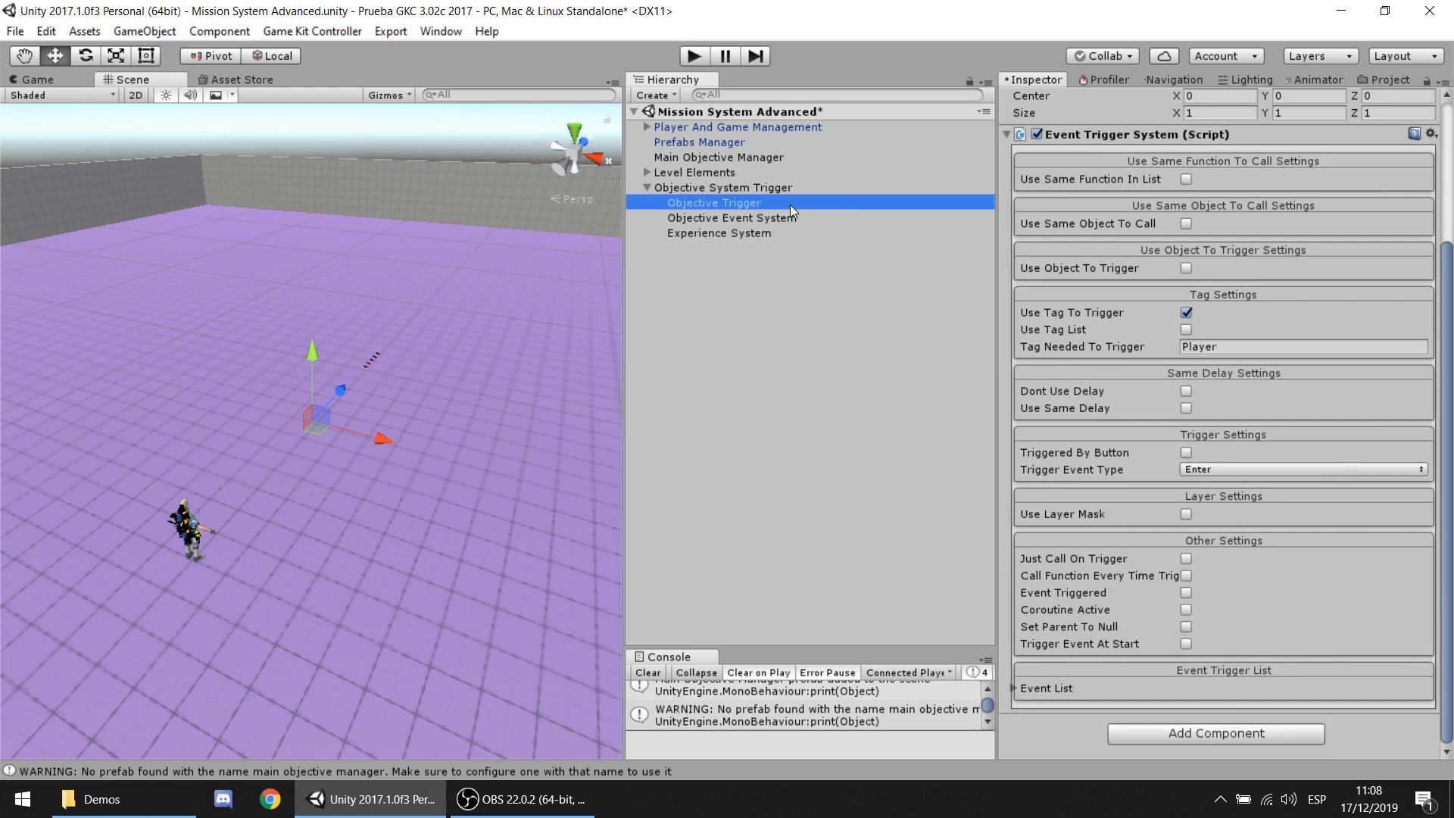
scroll(1142, 211, up, 5)
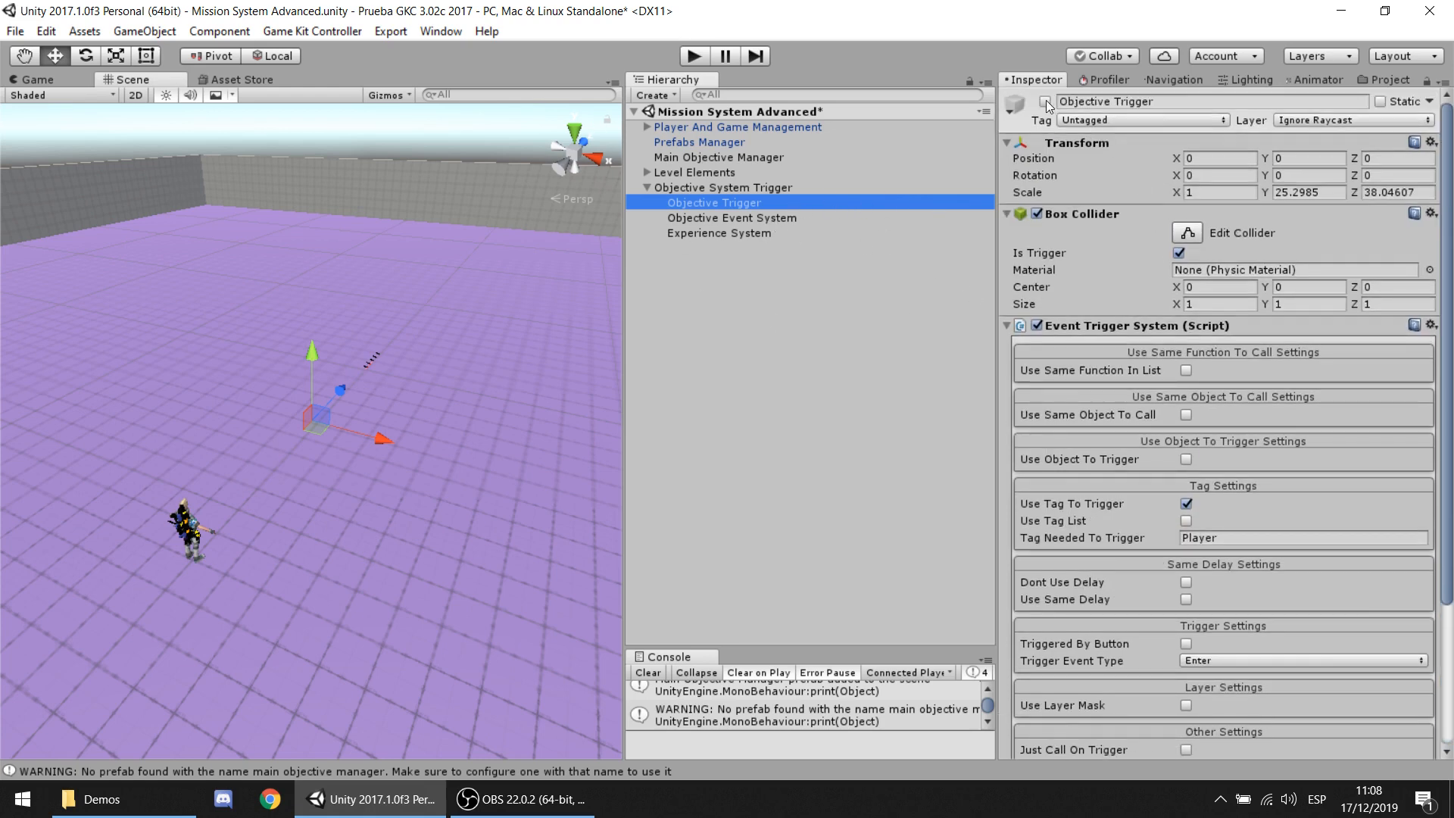
scroll(441, 316, down, 3)
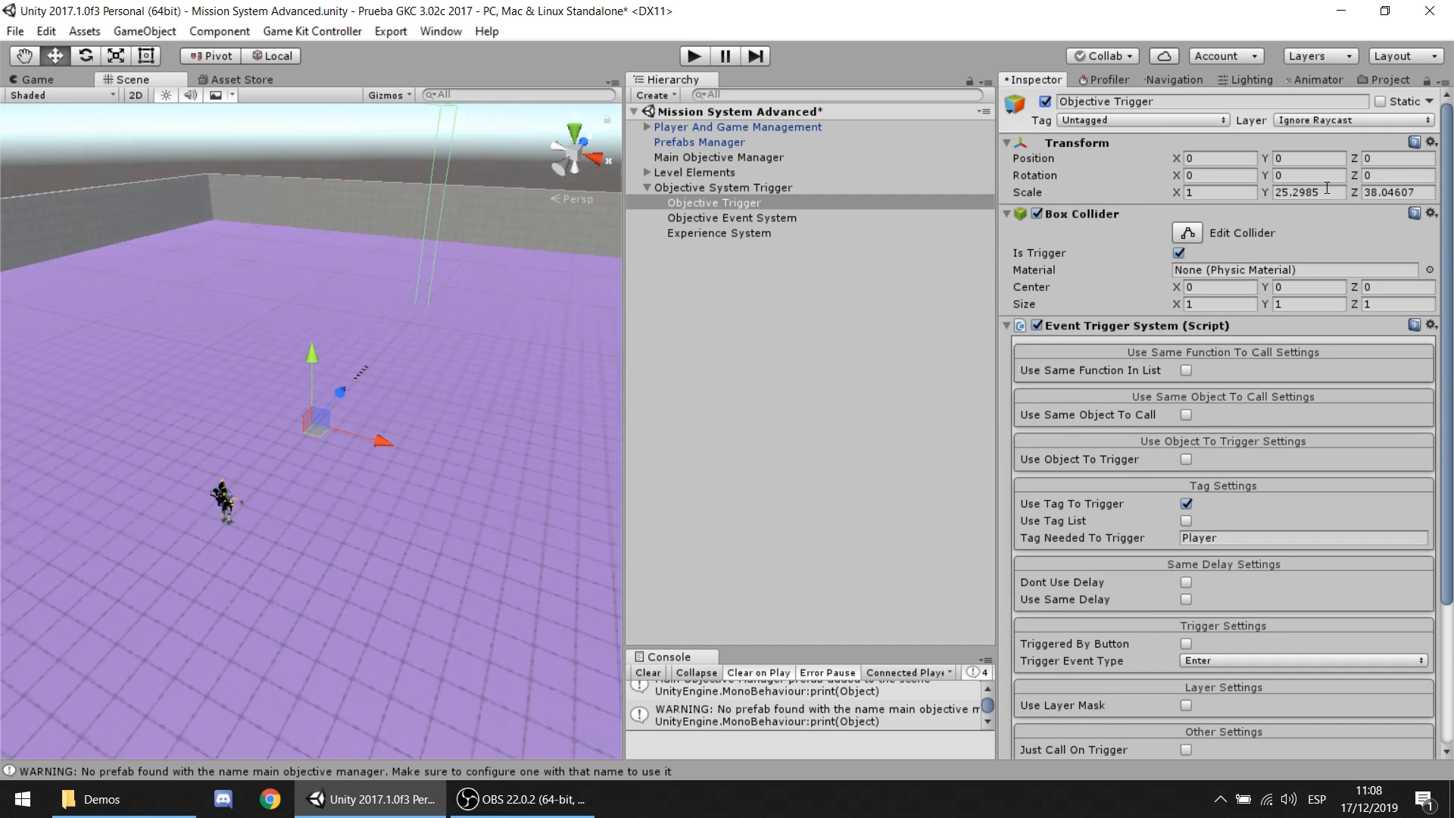
Step: Set the Objective Trigger's scale to 4 on all three axes and move it to about X 0.45, Y 1.96, Z -2.16
click(1223, 192)
text(4)
key(Tab)
text(4)
key(Tab)
text(4)
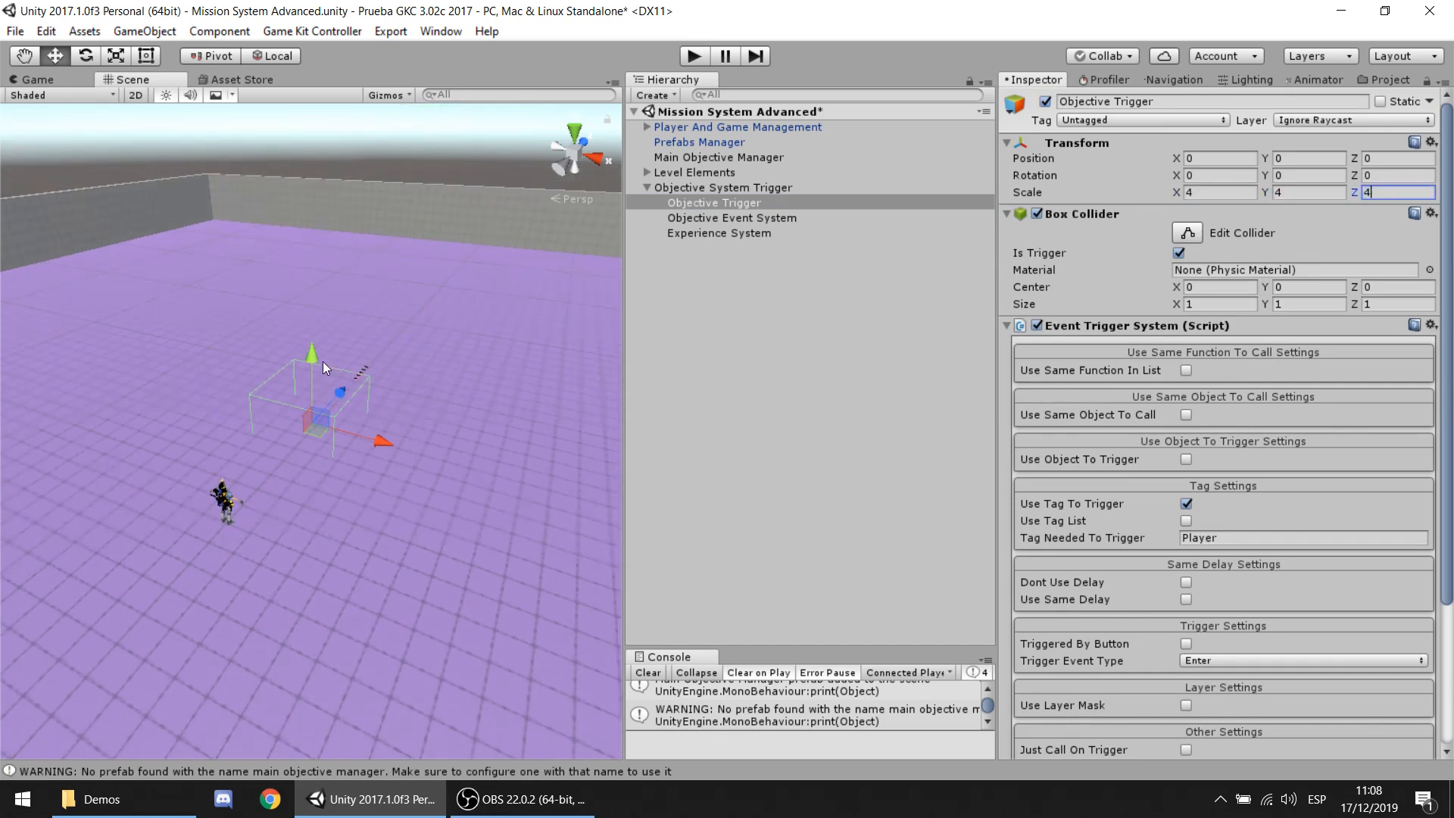
drag(313, 360, 374, 424)
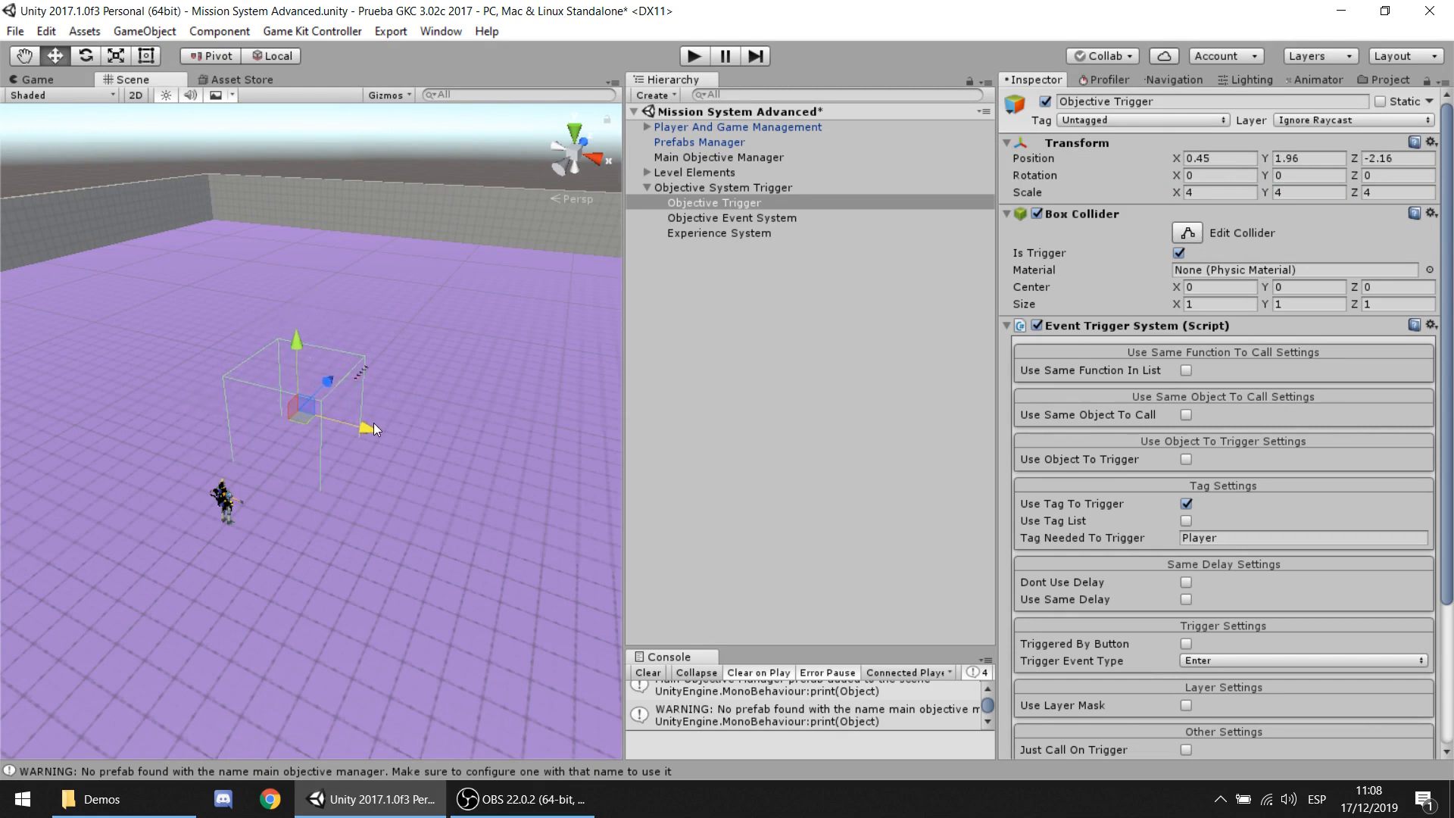
scroll(1091, 292, down, 3)
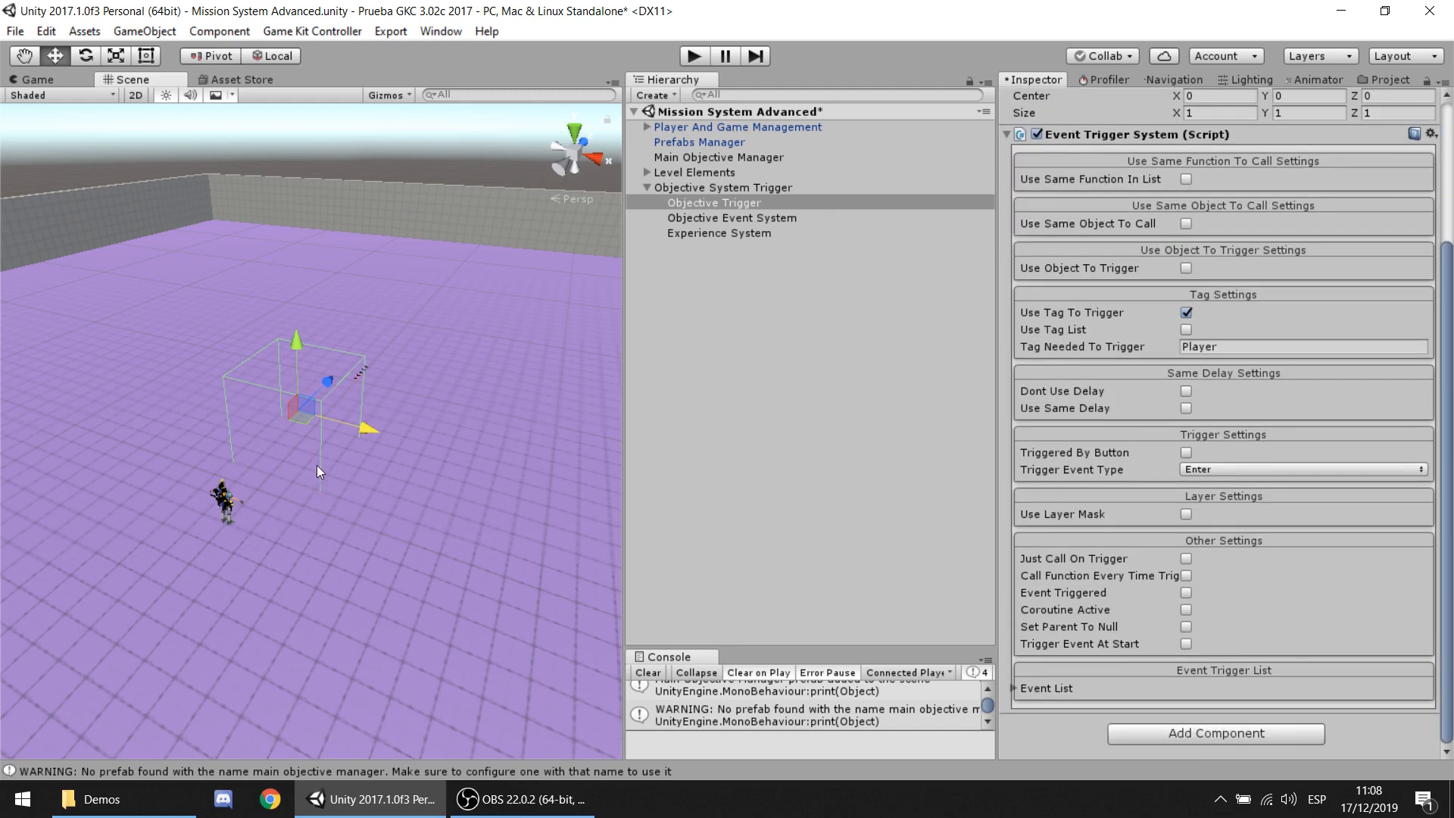
Step: Select the Objective Event System child, widen its settings view and collapse the Objective Info List
click(742, 217)
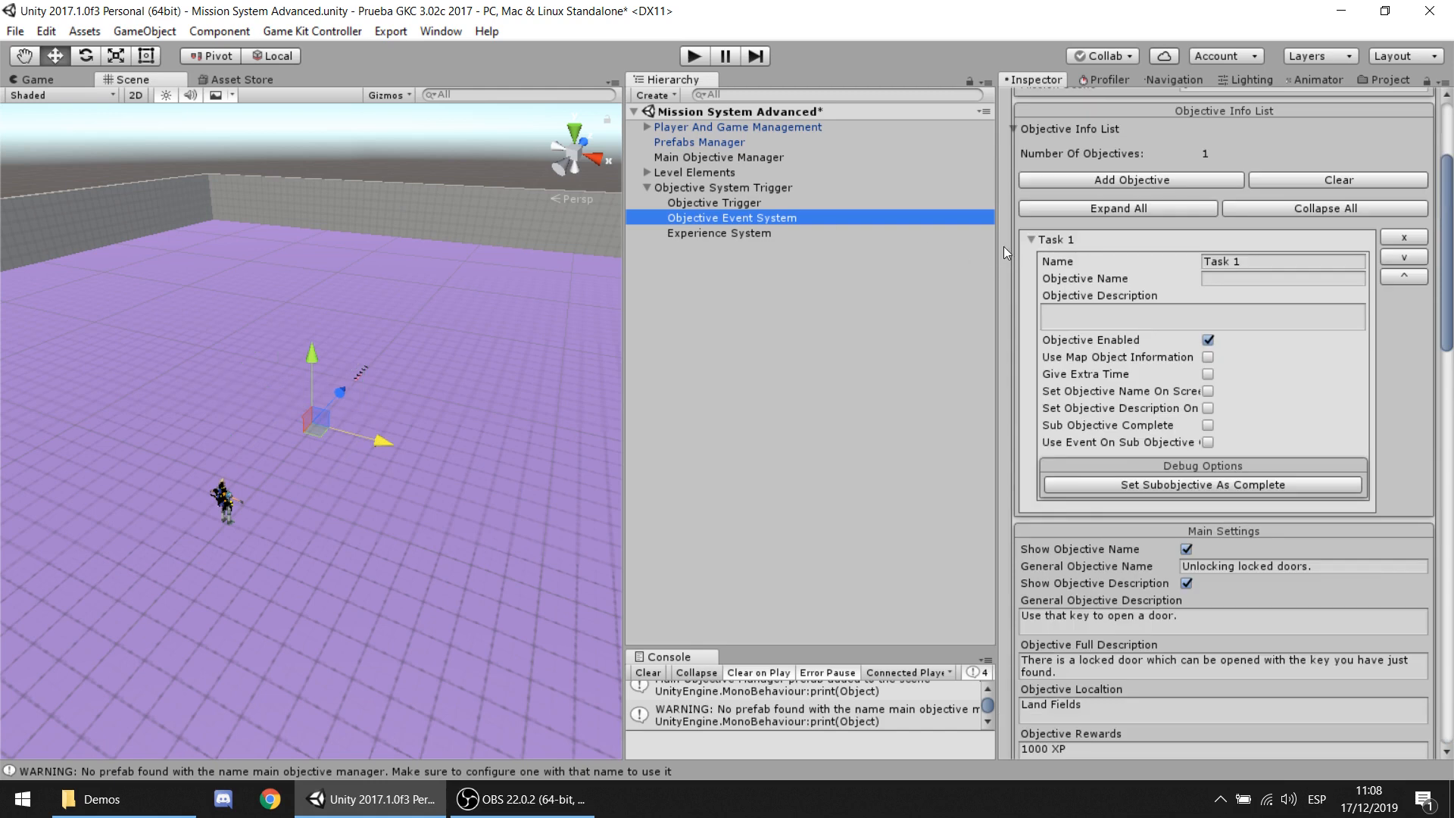
drag(999, 250, 843, 282)
scroll(920, 318, down, 3)
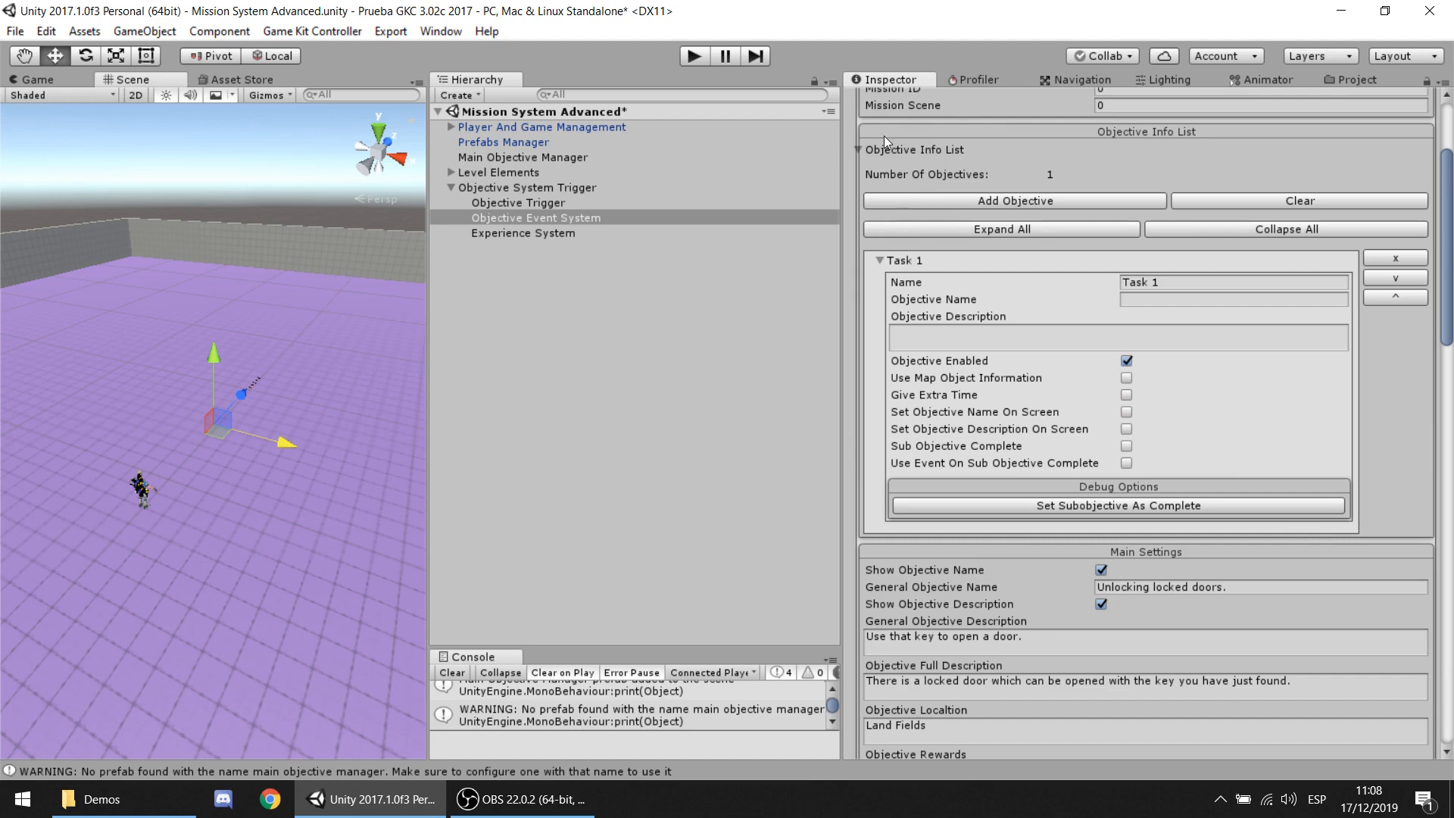
click(911, 144)
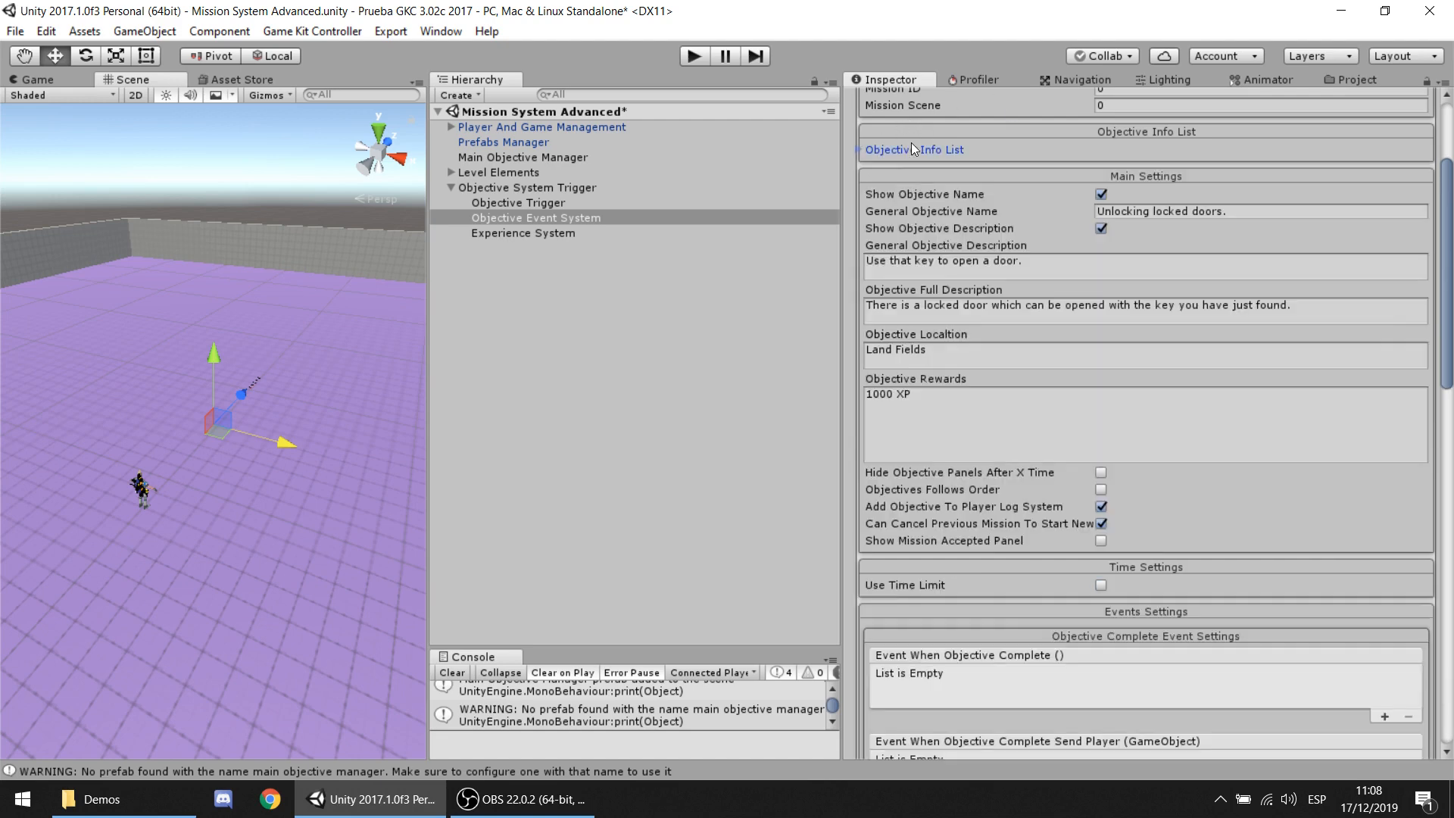
drag(843, 302, 693, 302)
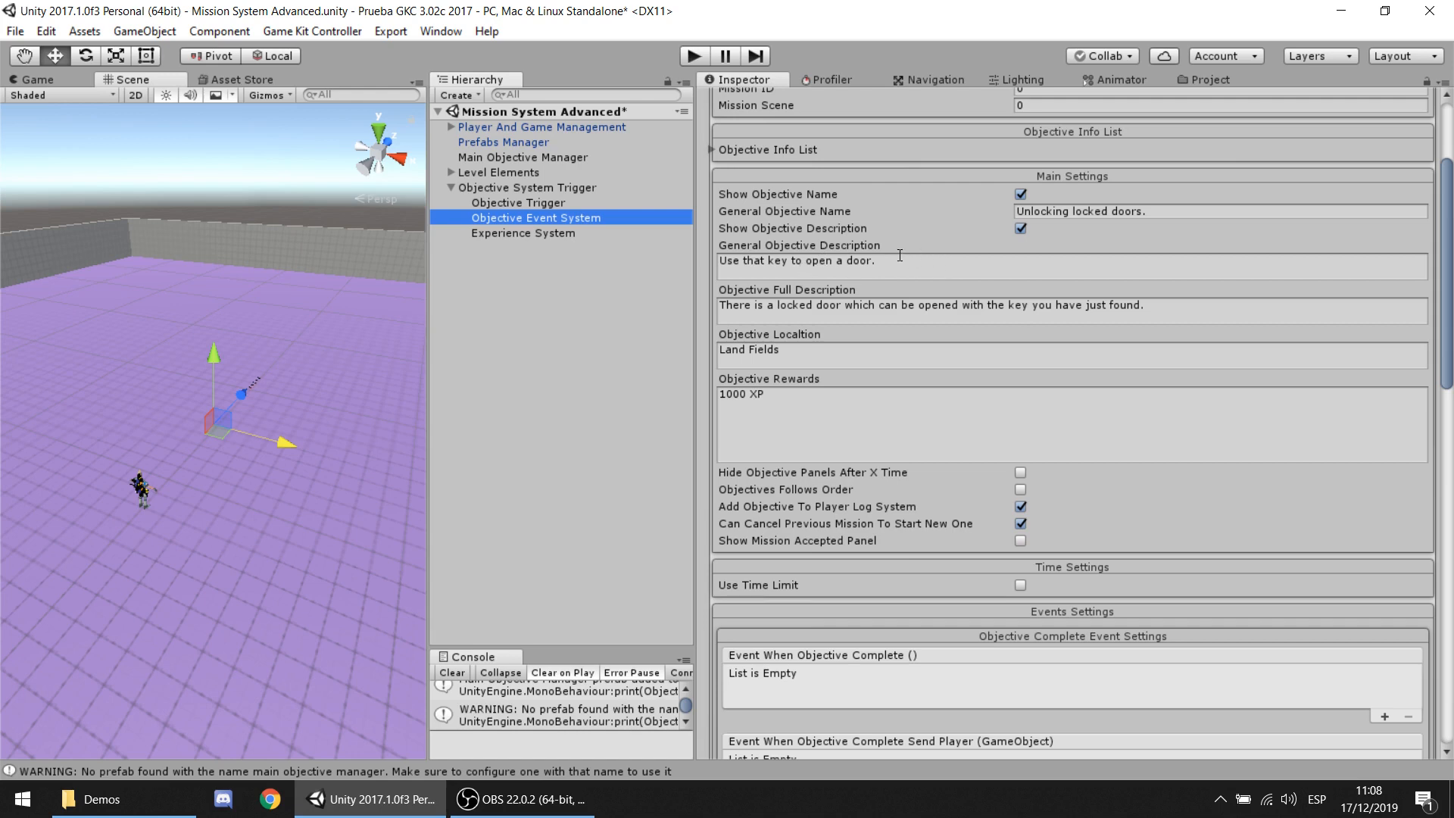
Step: Review the objective's full description, rewards, and name and description display options in Main Settings
click(779, 307)
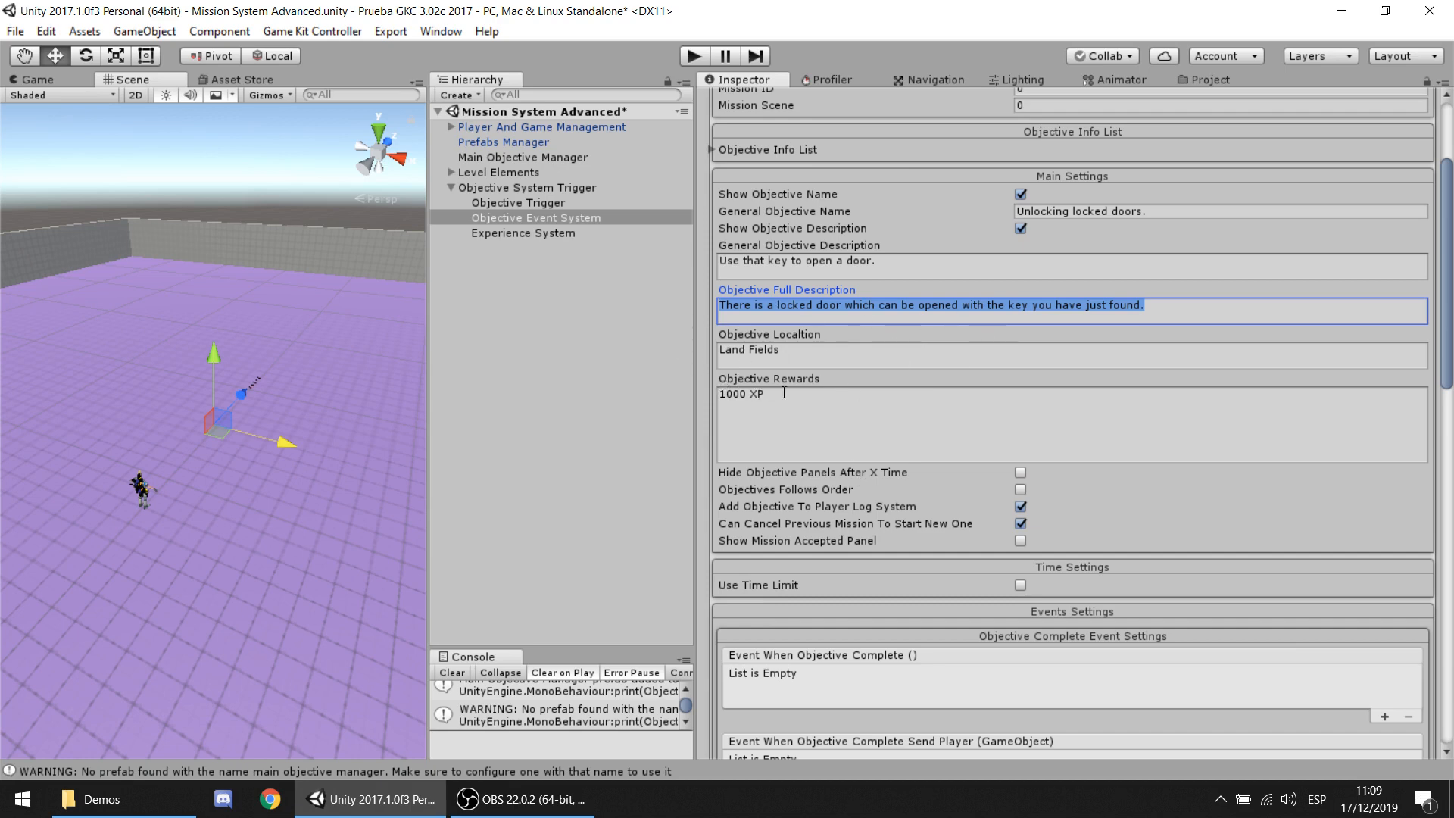
click(757, 431)
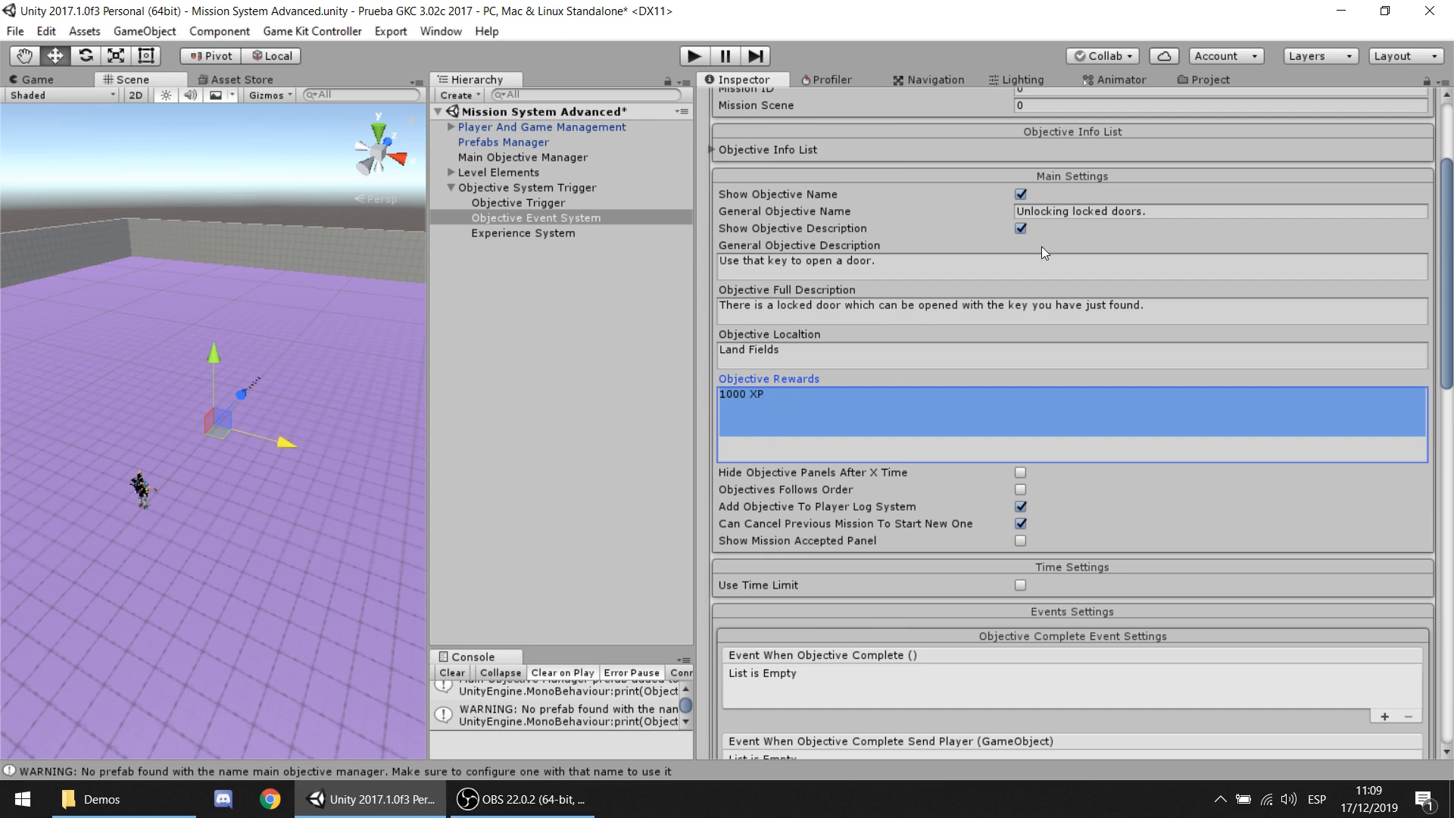
click(1019, 195)
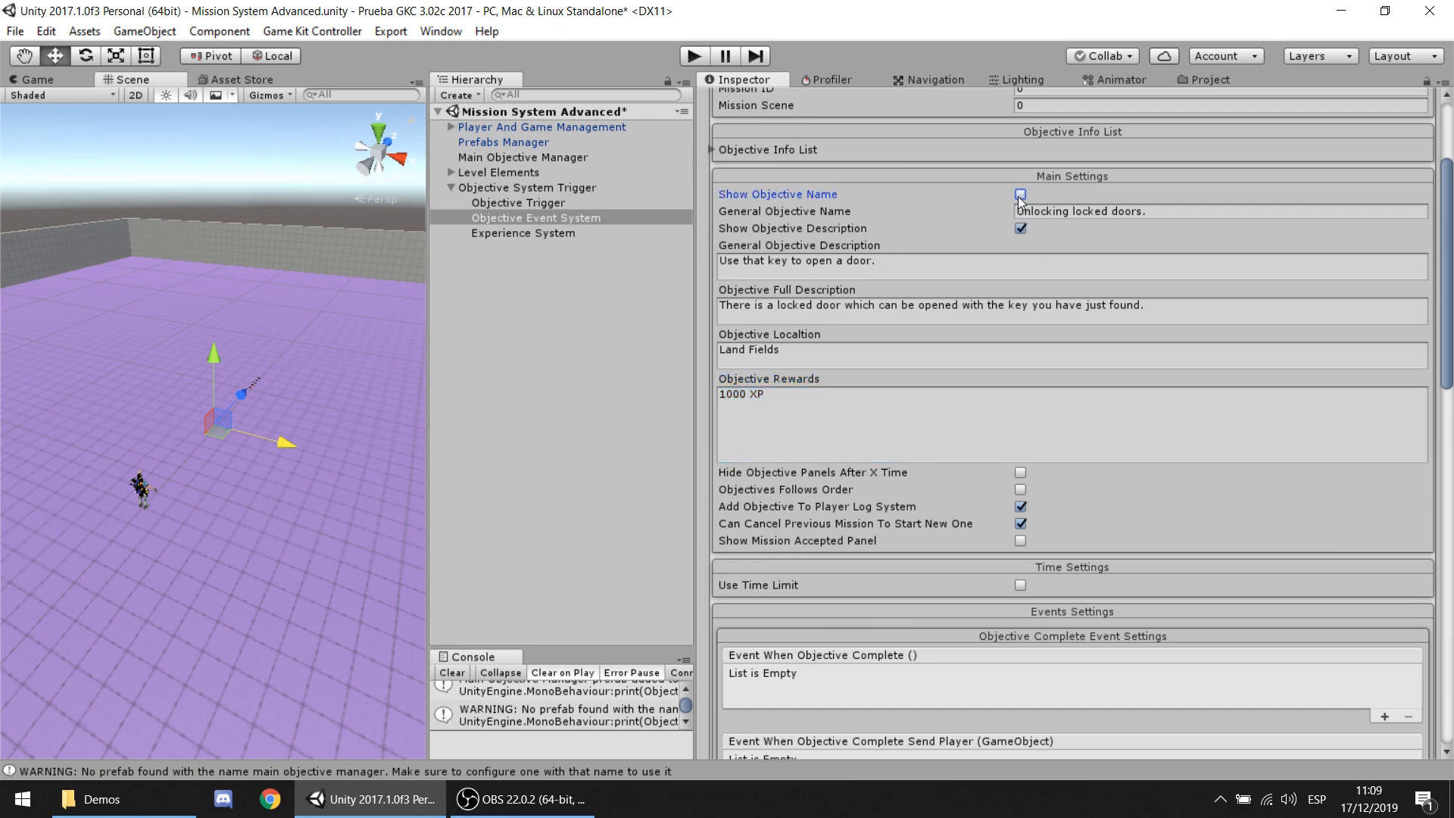
click(1020, 195)
click(1026, 229)
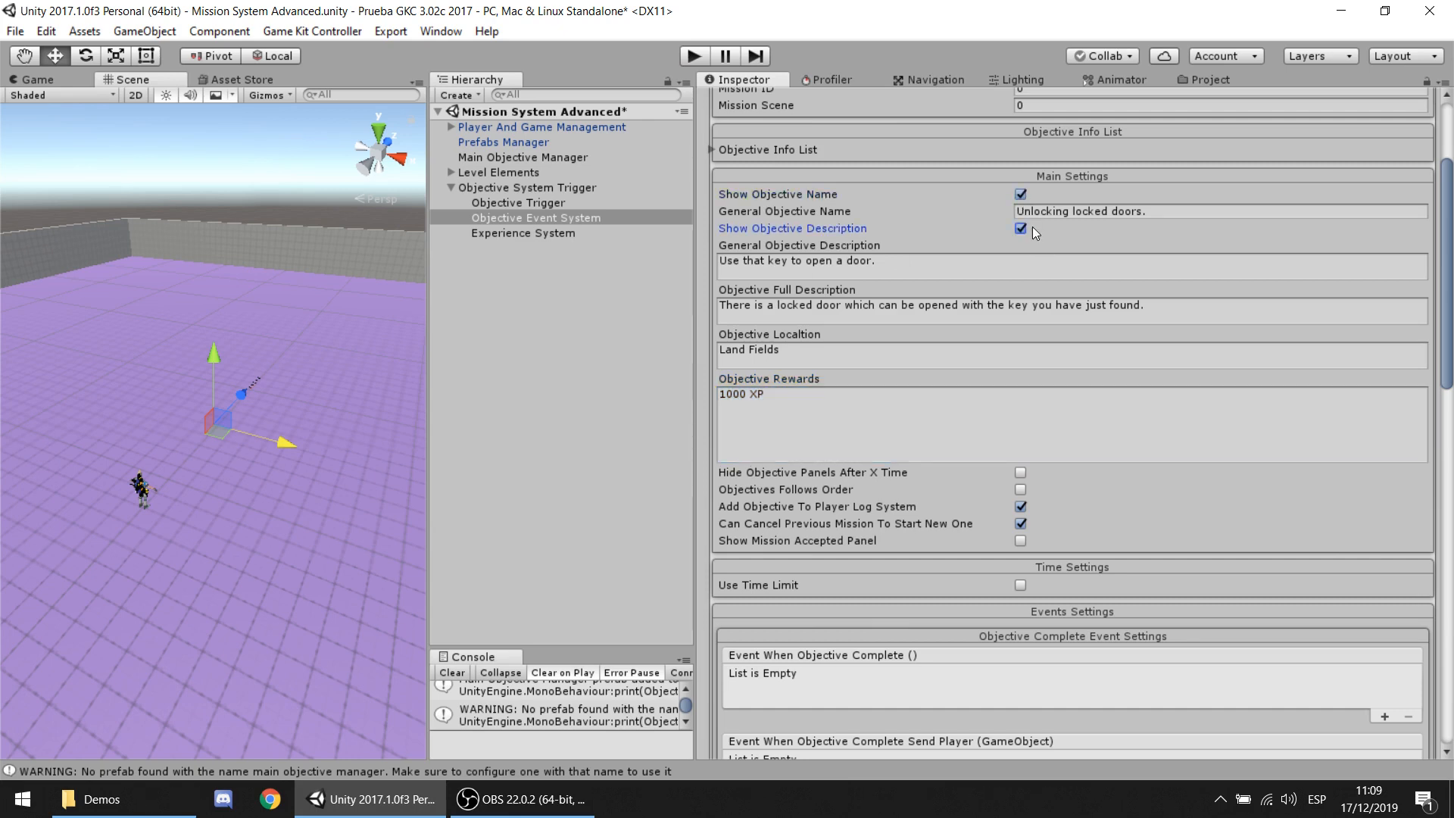
click(1027, 227)
Step: Turn off Call Event When Objective Not Complete and Use Event On Objective Start in the Events Settings
scroll(1120, 405, down, 3)
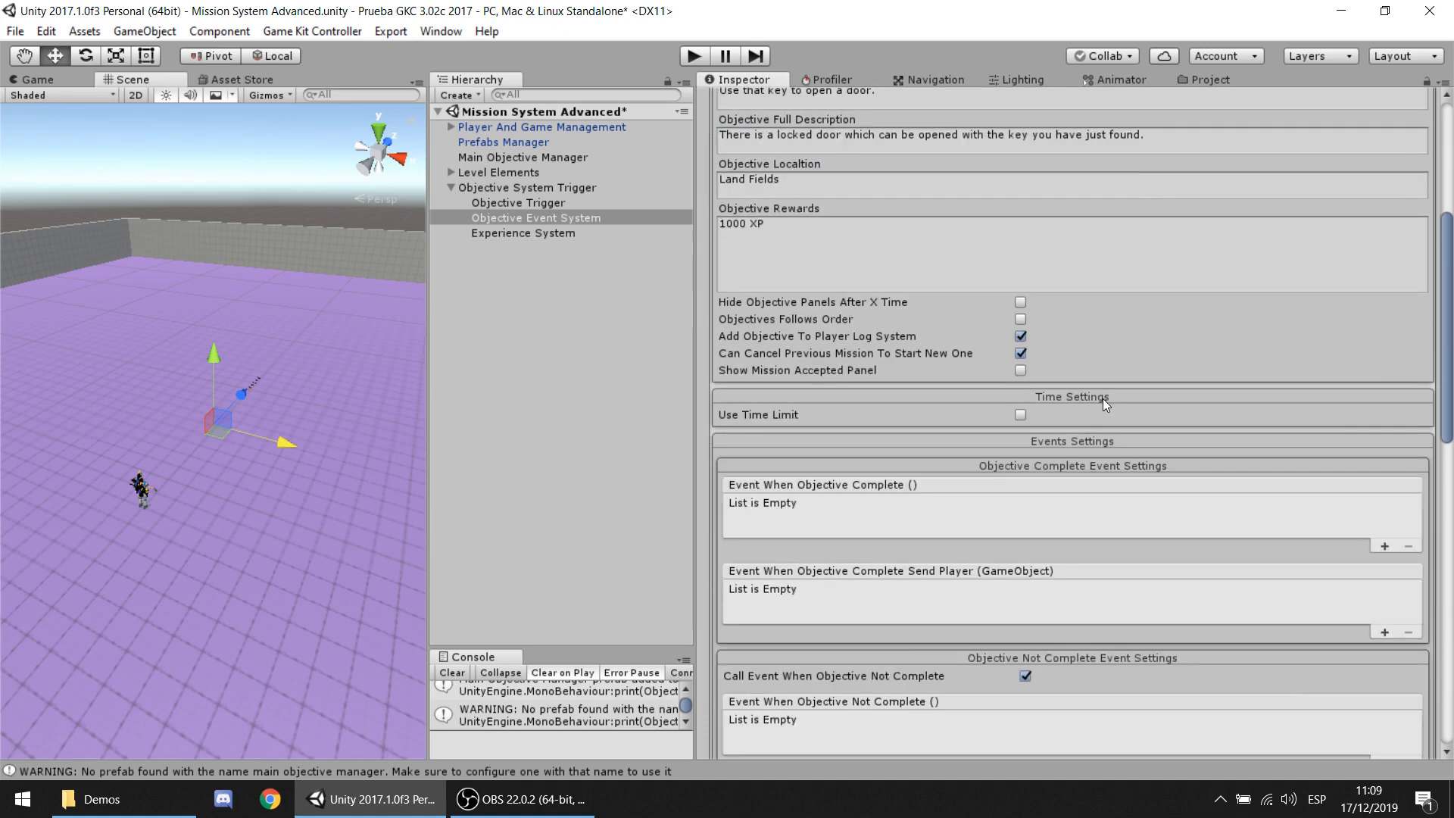
scroll(1097, 395, down, 3)
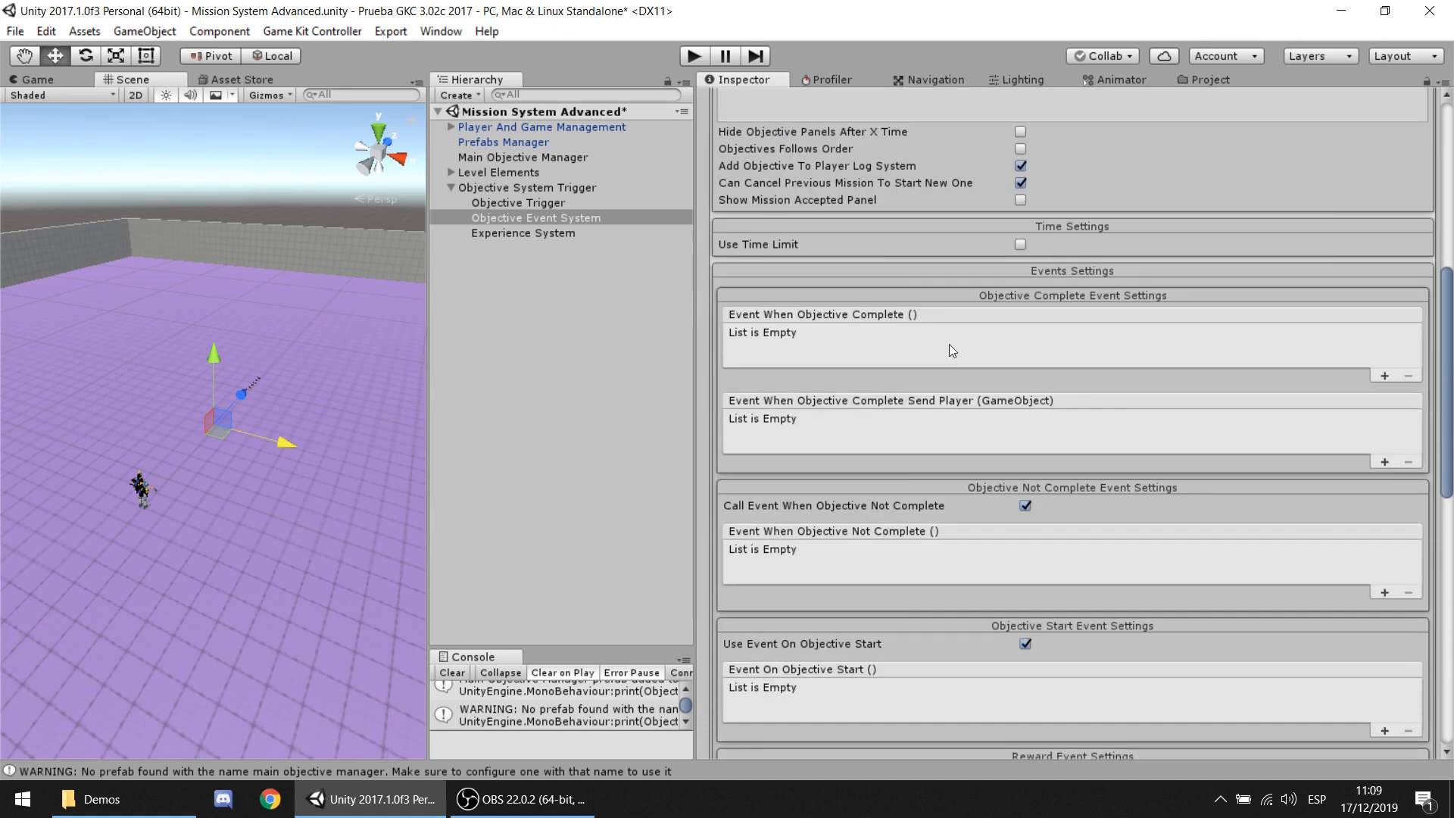
click(1024, 505)
click(1026, 549)
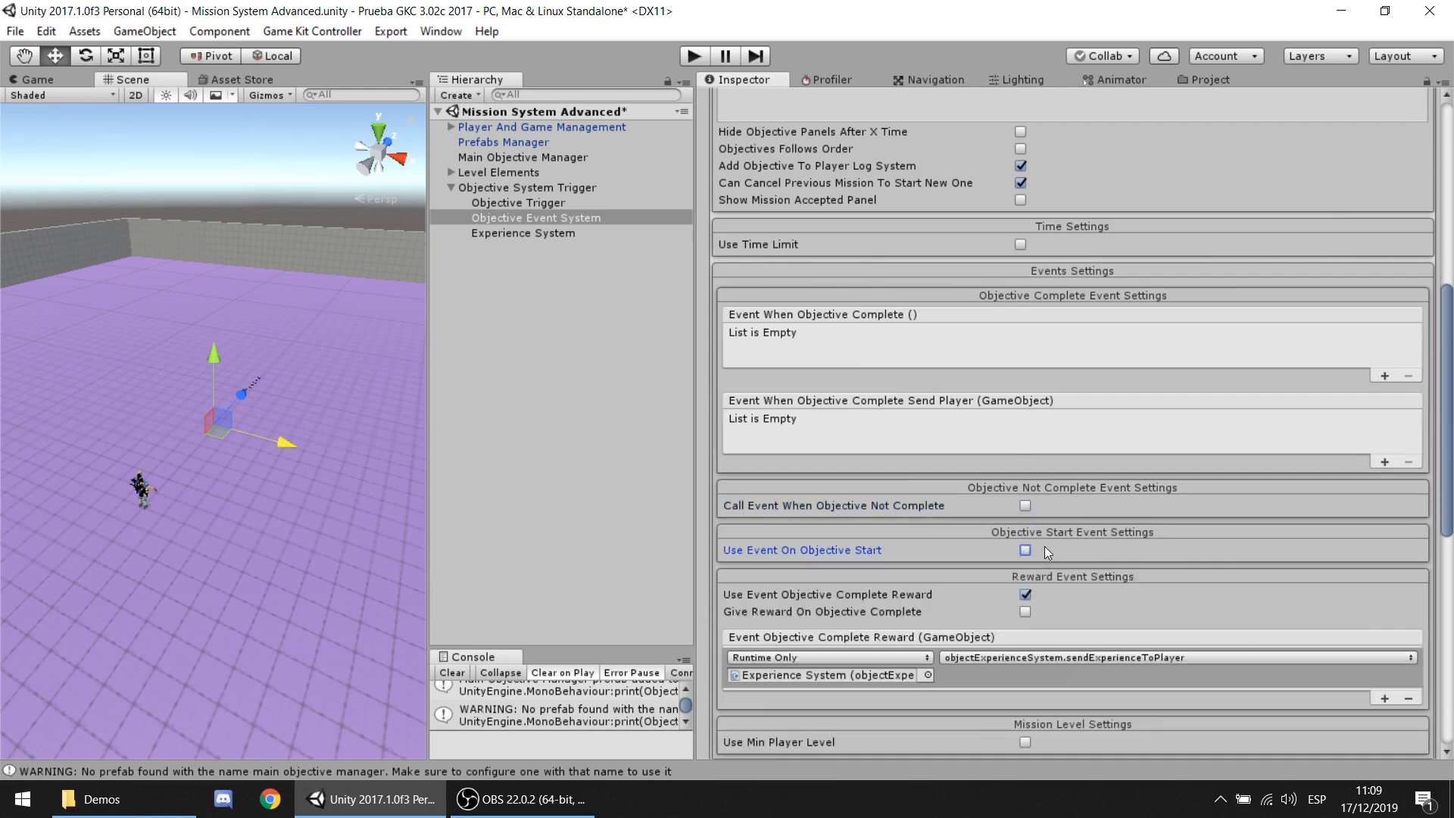
Step: Examine the reward event settings and the Experience System child's experience, money, inventory and skill options
scroll(1060, 484, down, 3)
scroll(1132, 333, down, 3)
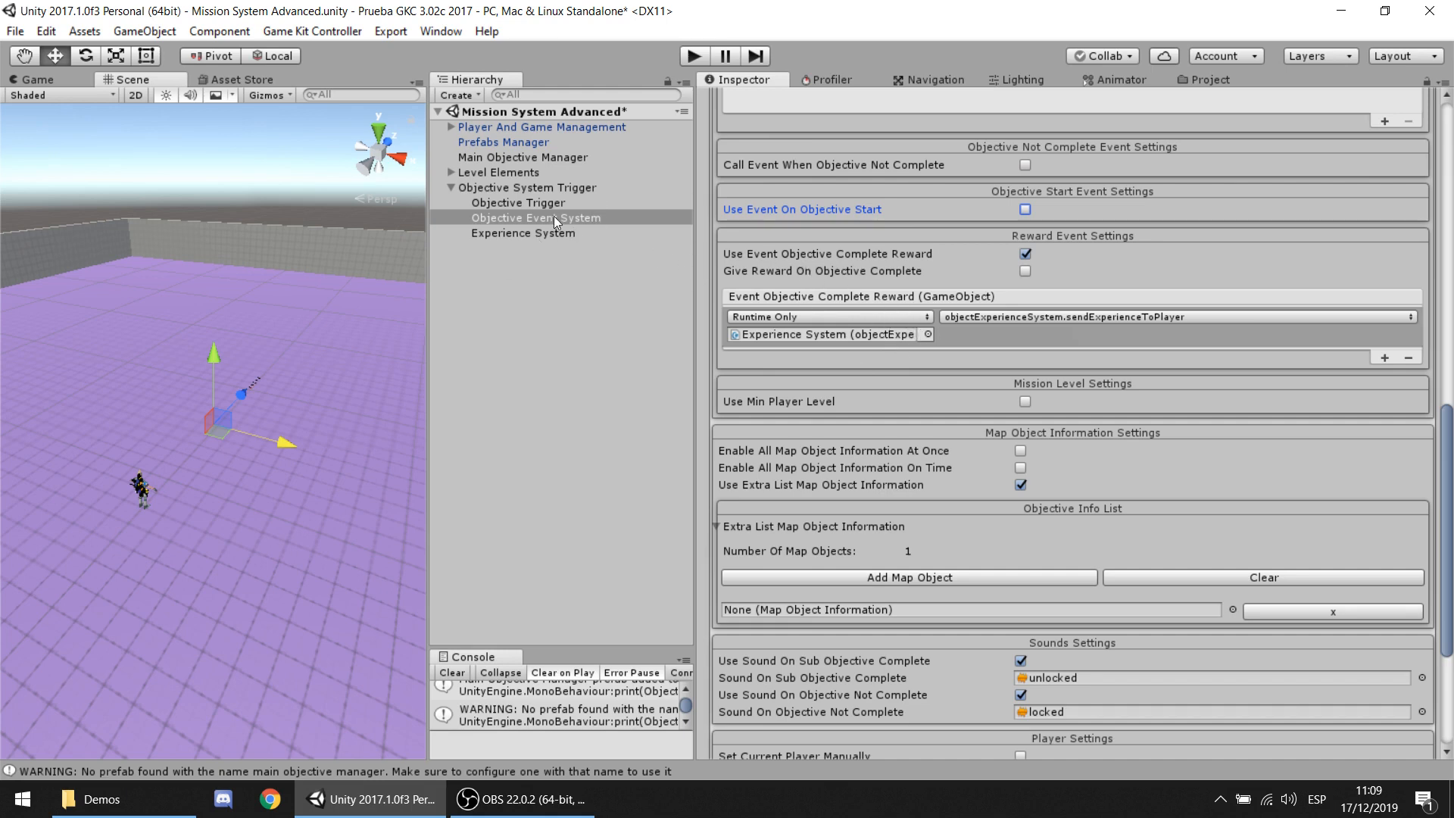
click(520, 231)
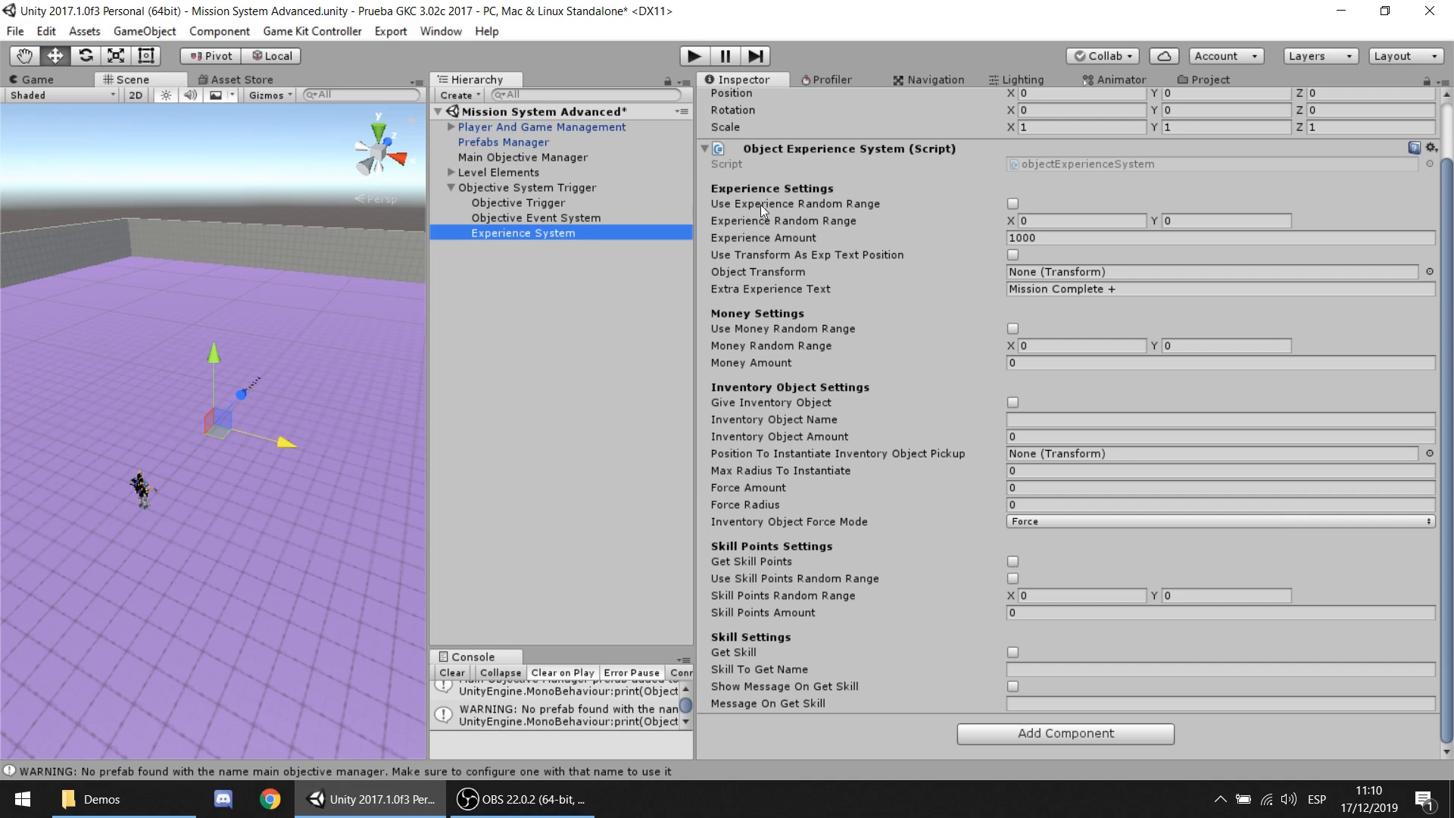
click(619, 218)
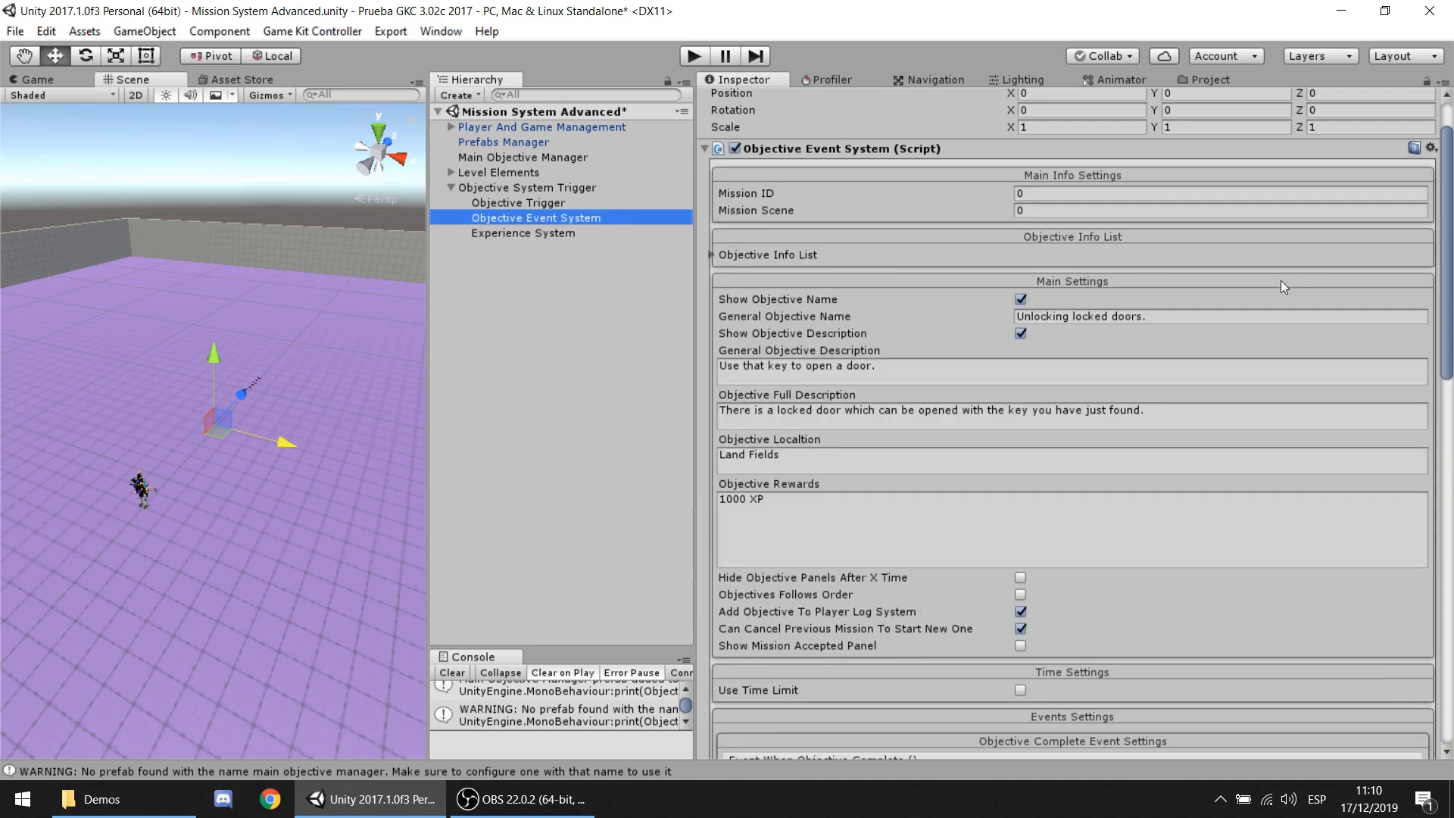
Step: Turn off Use Extra List Map Object Information in the Objective Event System's map object settings
scroll(1242, 286, down, 5)
scroll(1240, 287, down, 10)
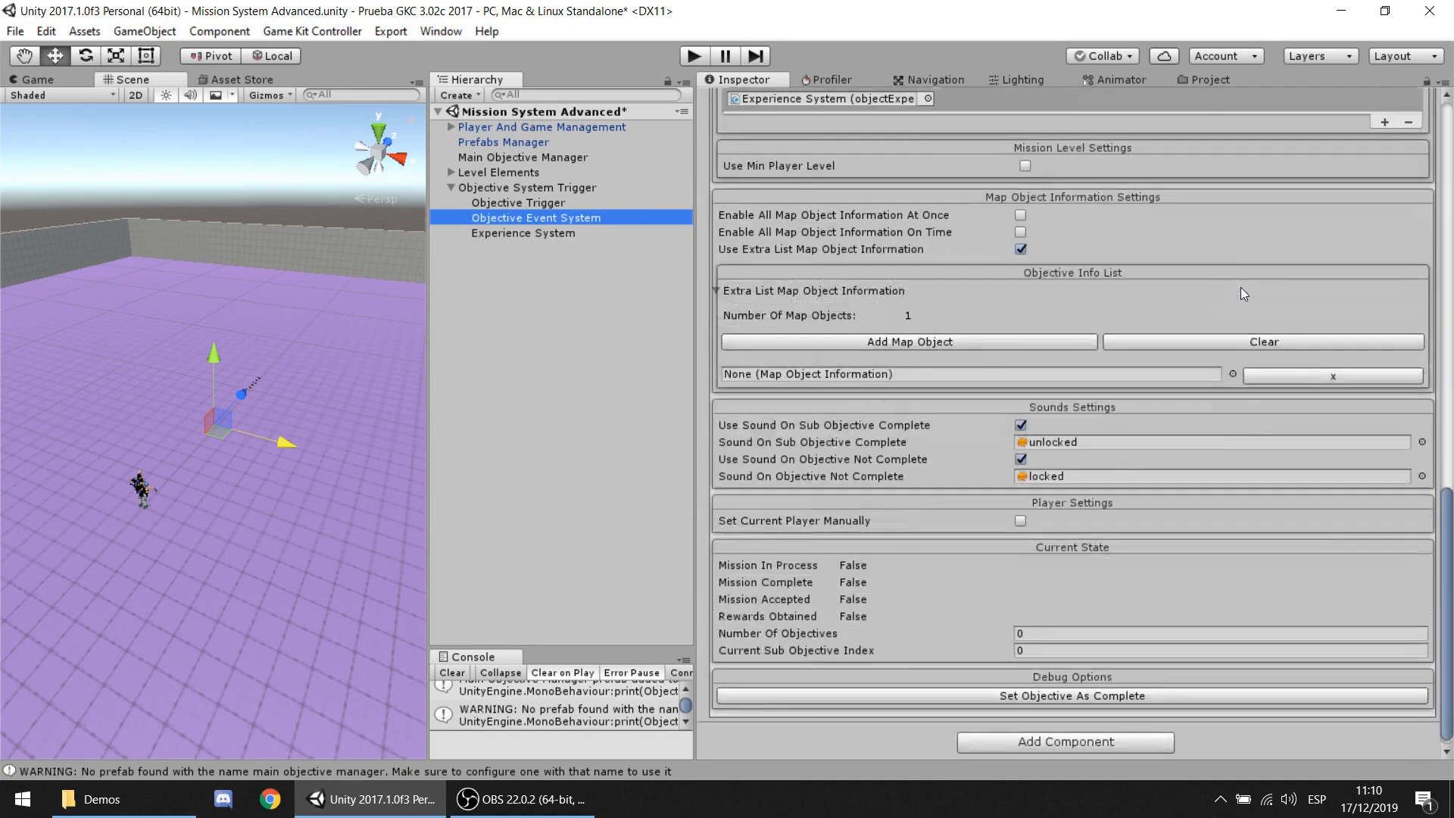
scroll(869, 324, up, 2)
scroll(879, 349, up, 2)
click(847, 519)
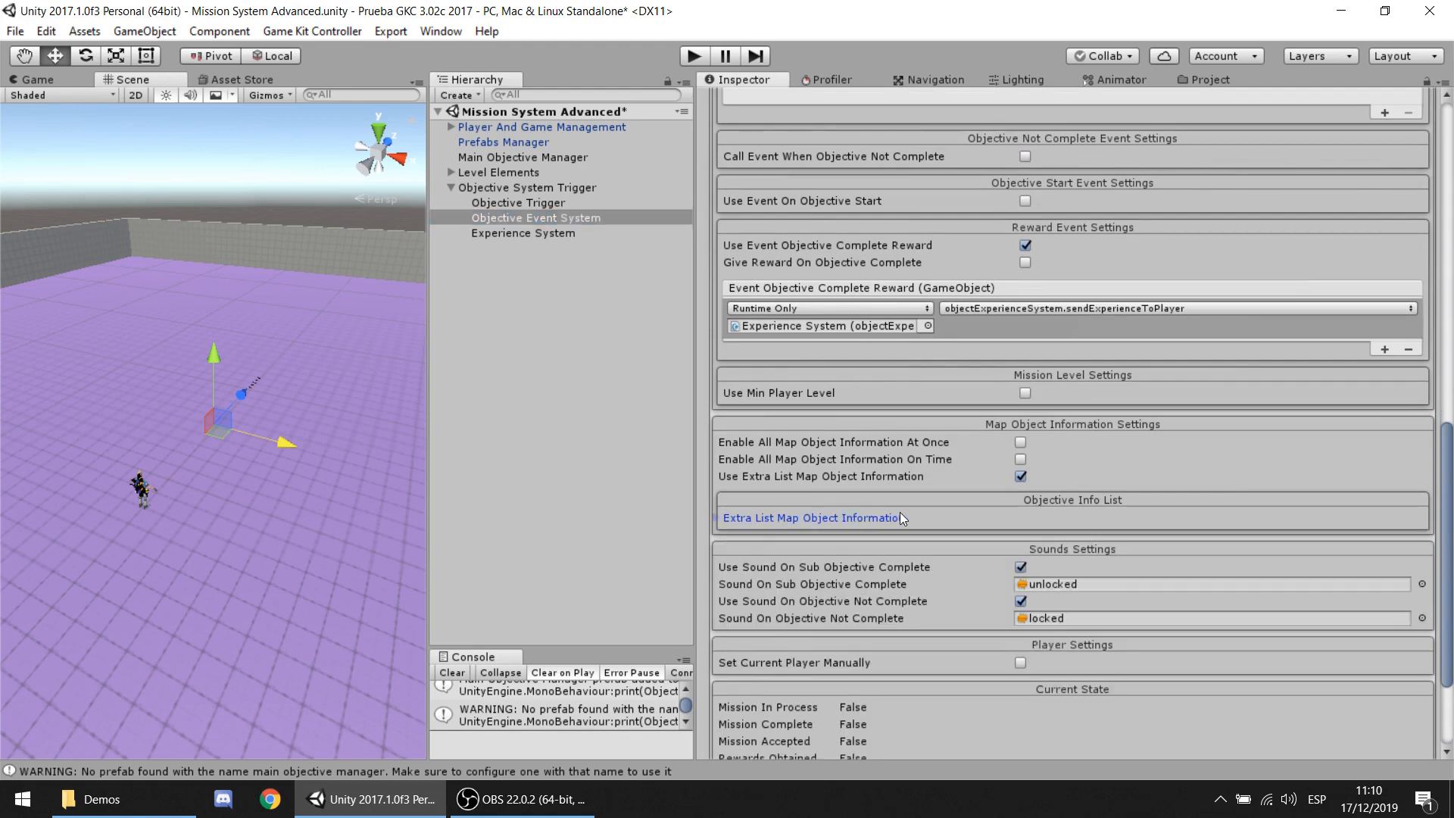
click(900, 514)
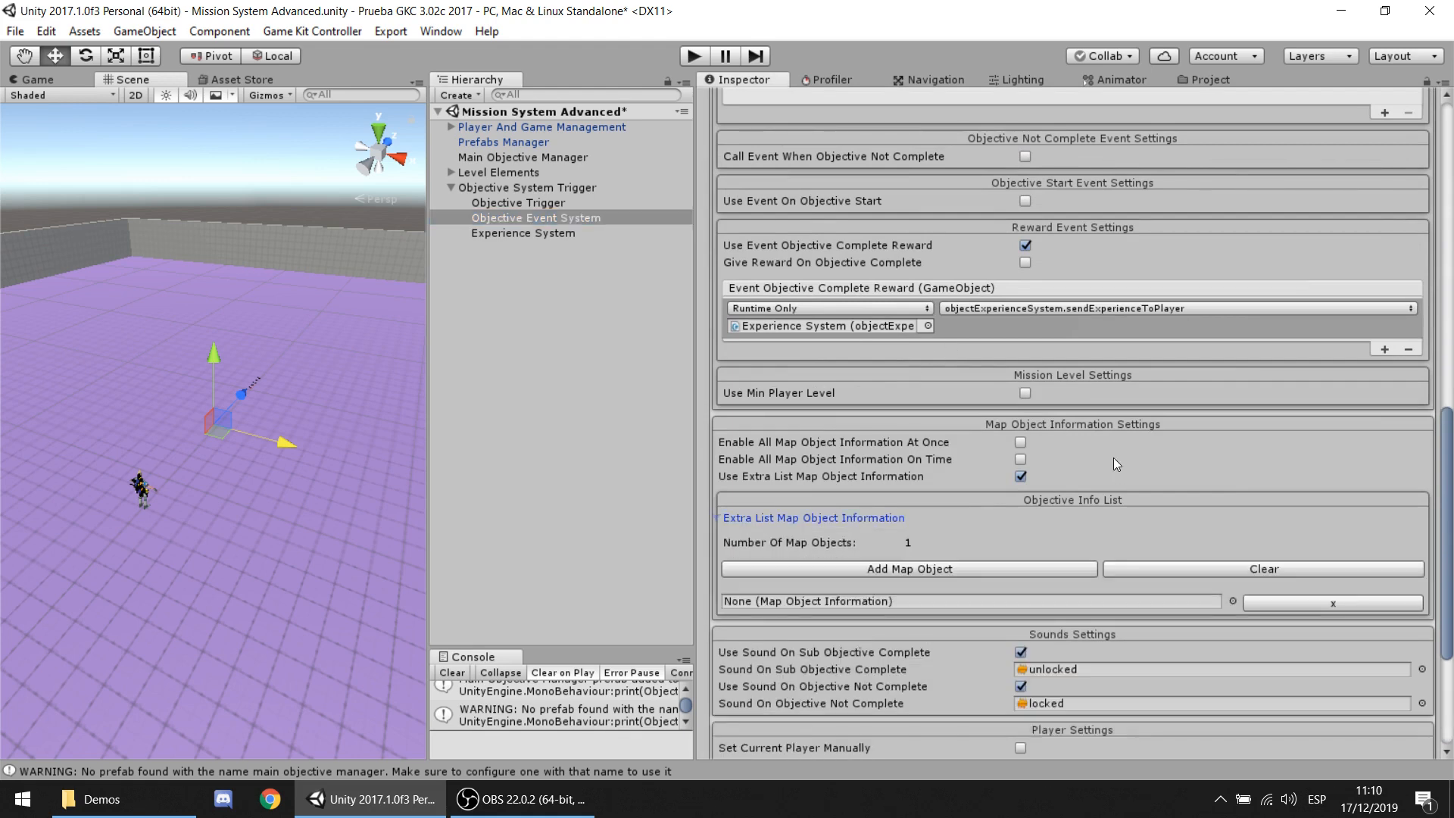
click(1020, 476)
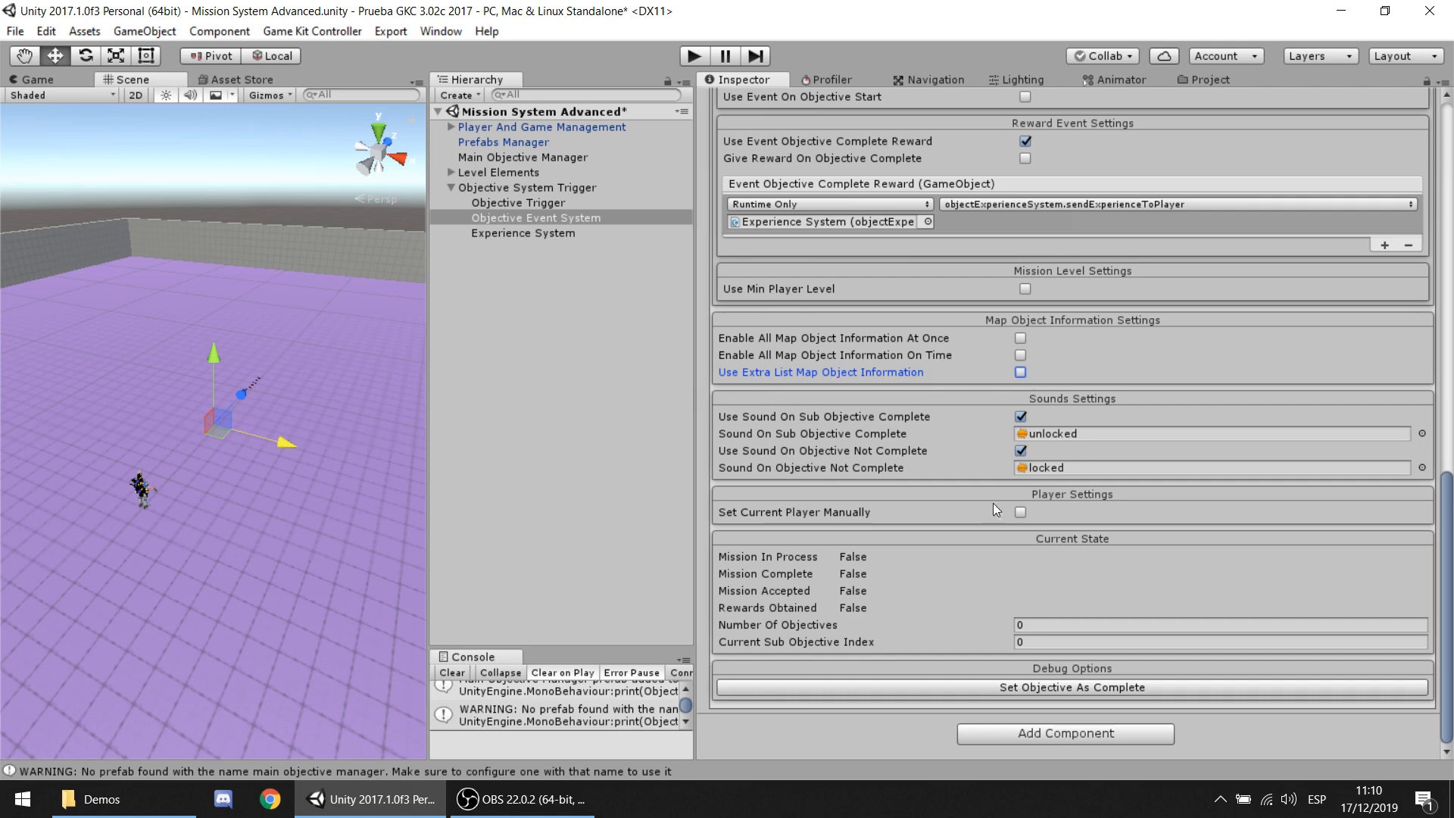
Step: Enable the objective-not-complete and objective-start events temporarily to view their event lists, and disable both again
scroll(1119, 447, up, 6)
scroll(1120, 451, up, 3)
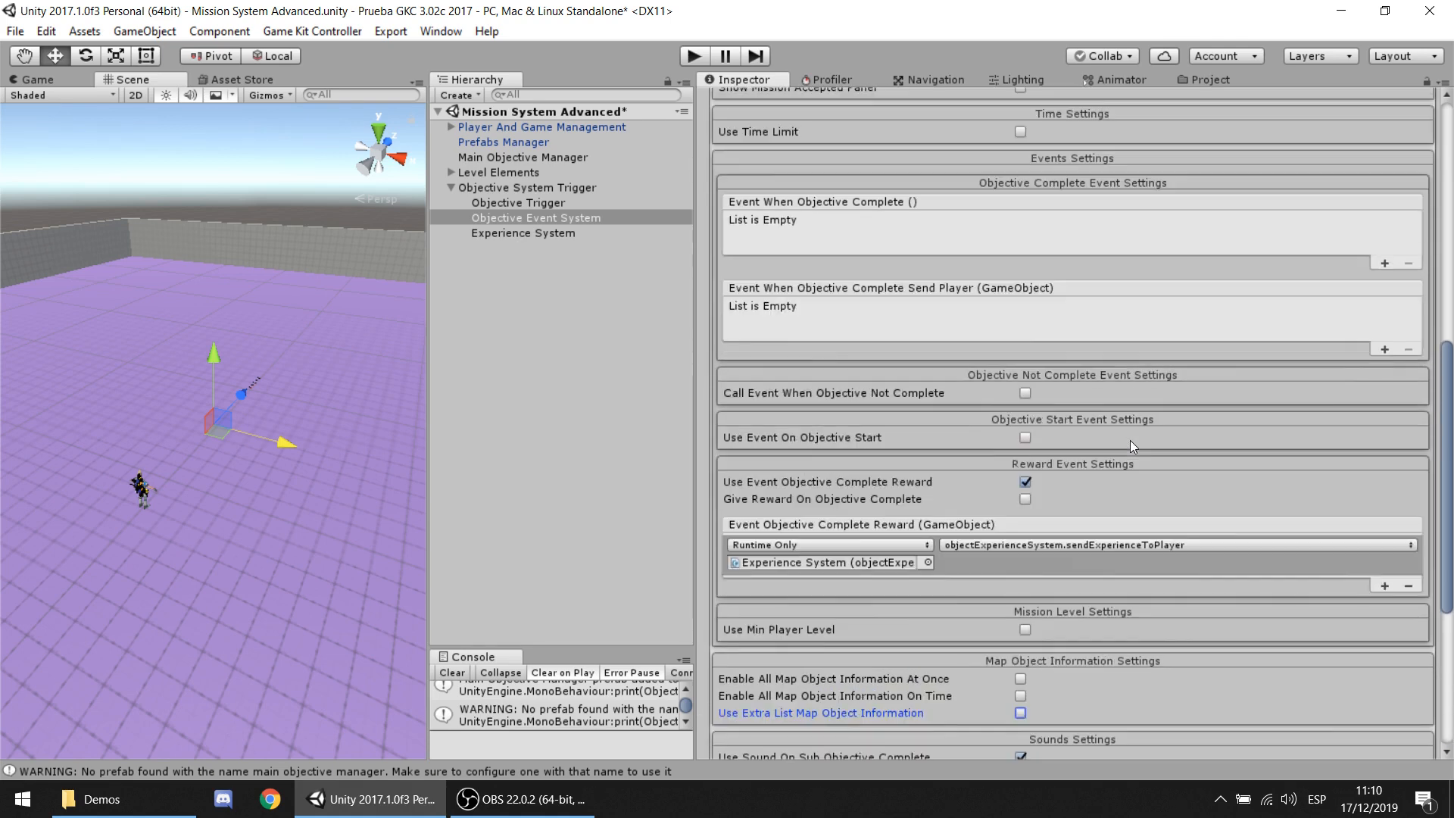
scroll(1101, 362, down, 3)
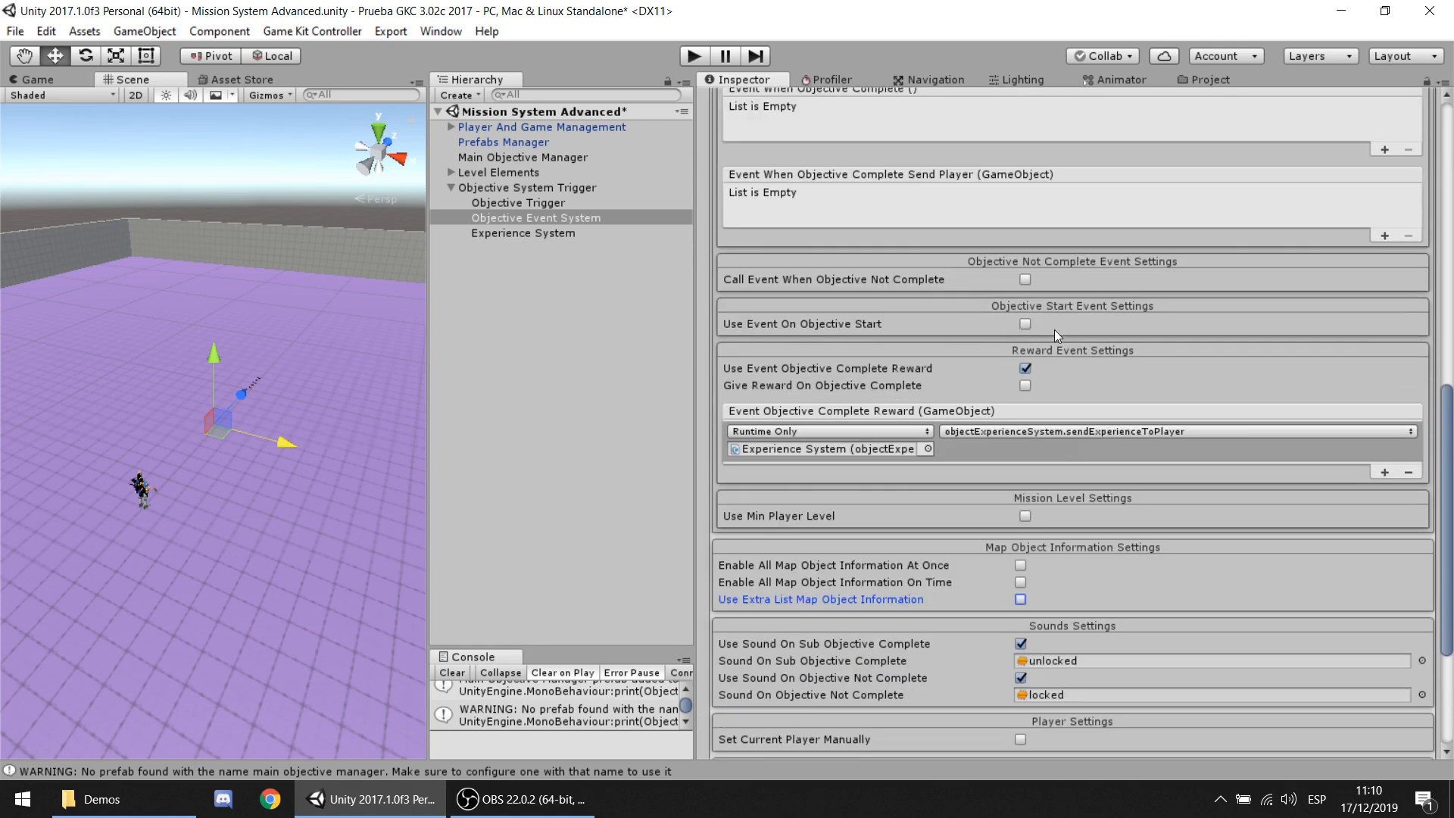
click(1031, 279)
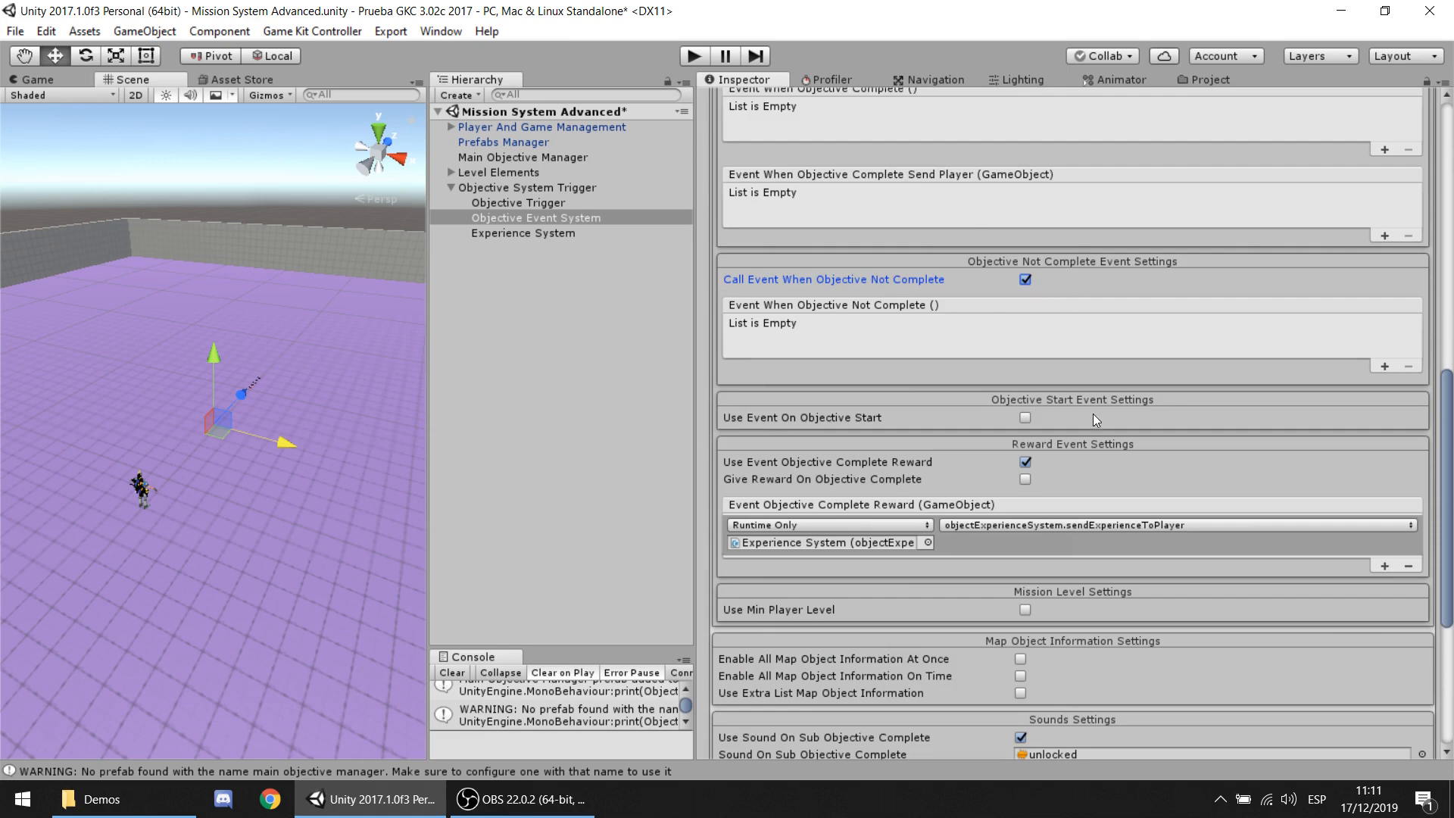
click(1062, 412)
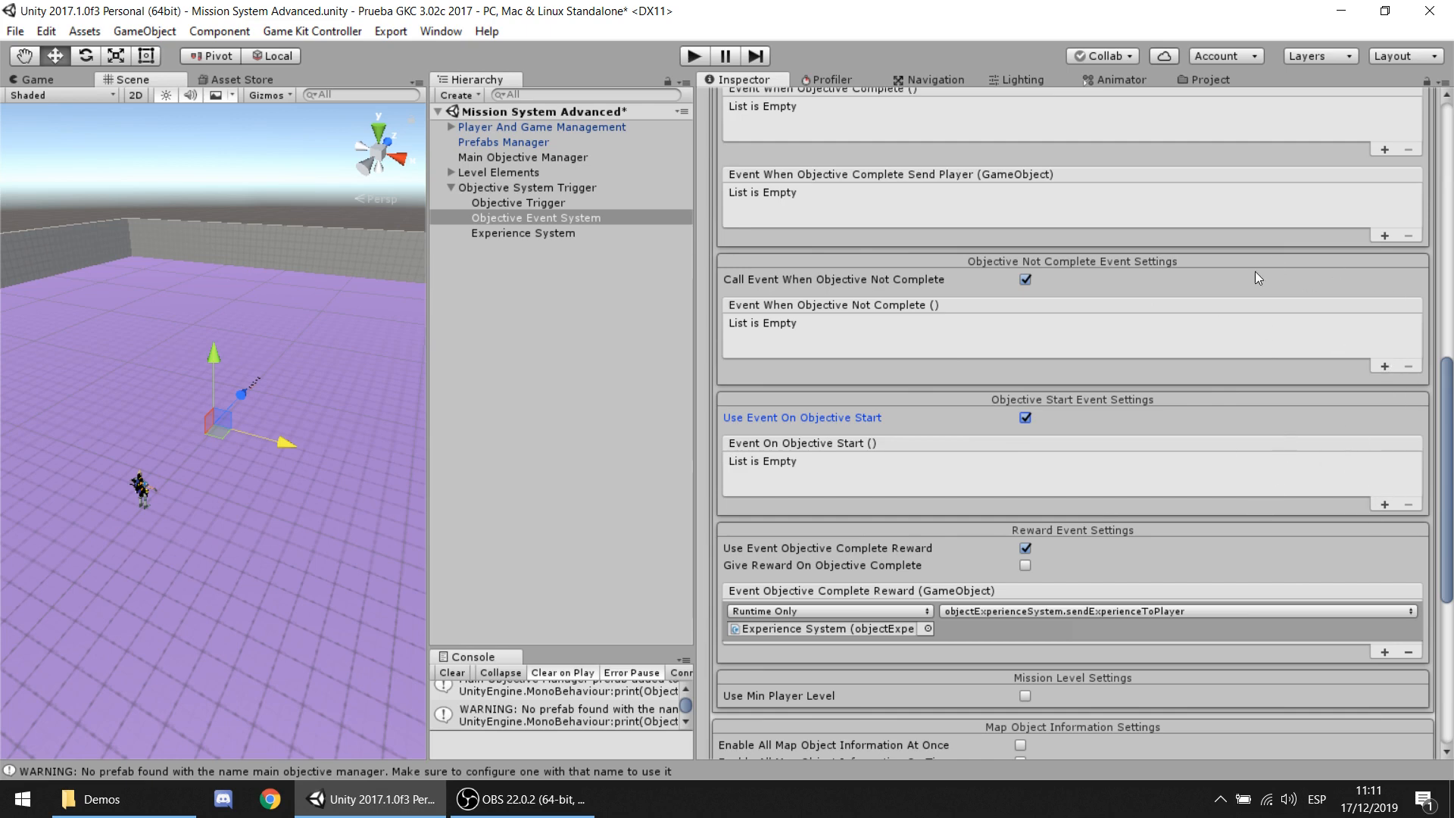
click(1026, 418)
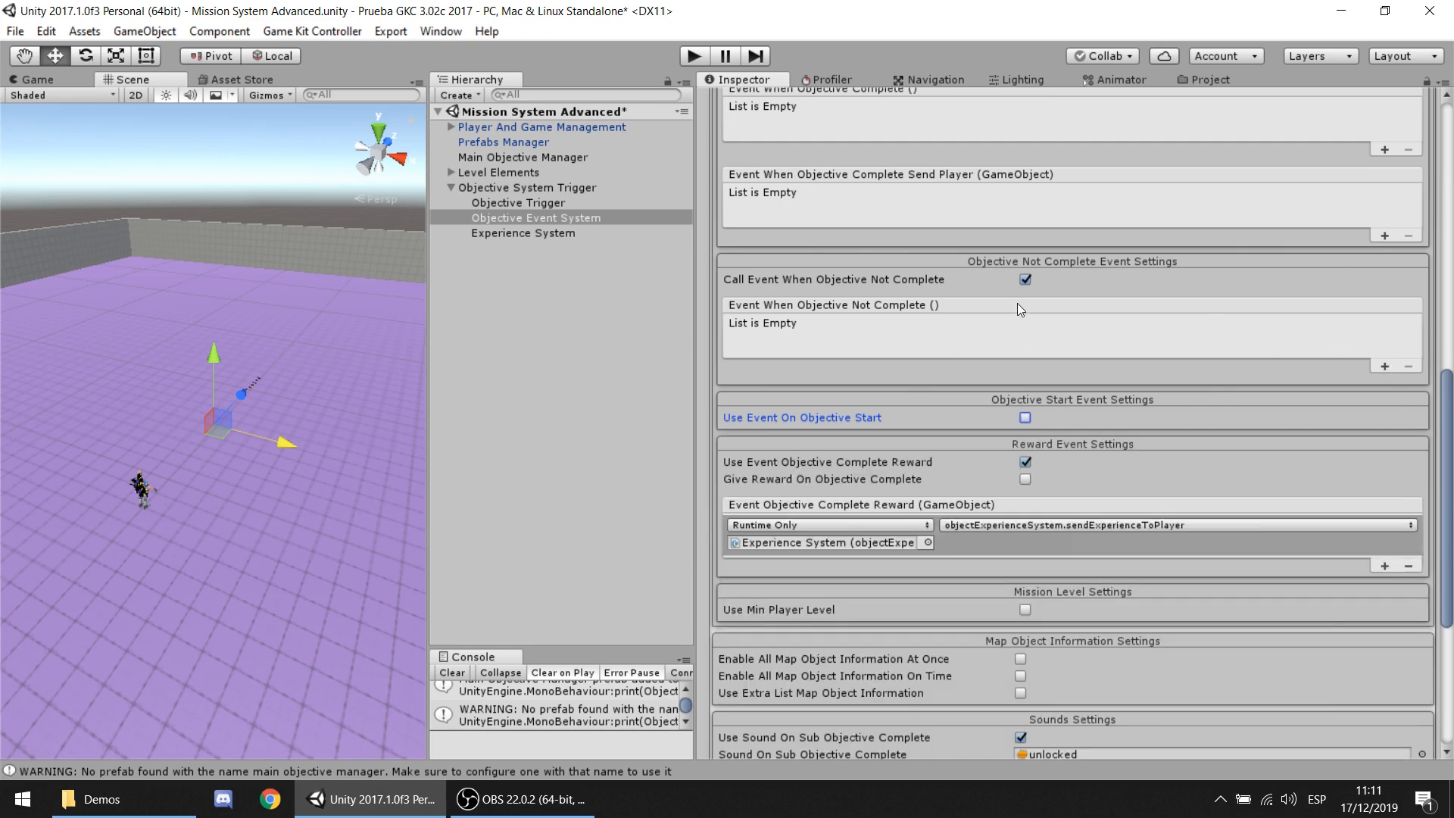
click(1023, 281)
scroll(1018, 283, up, 10)
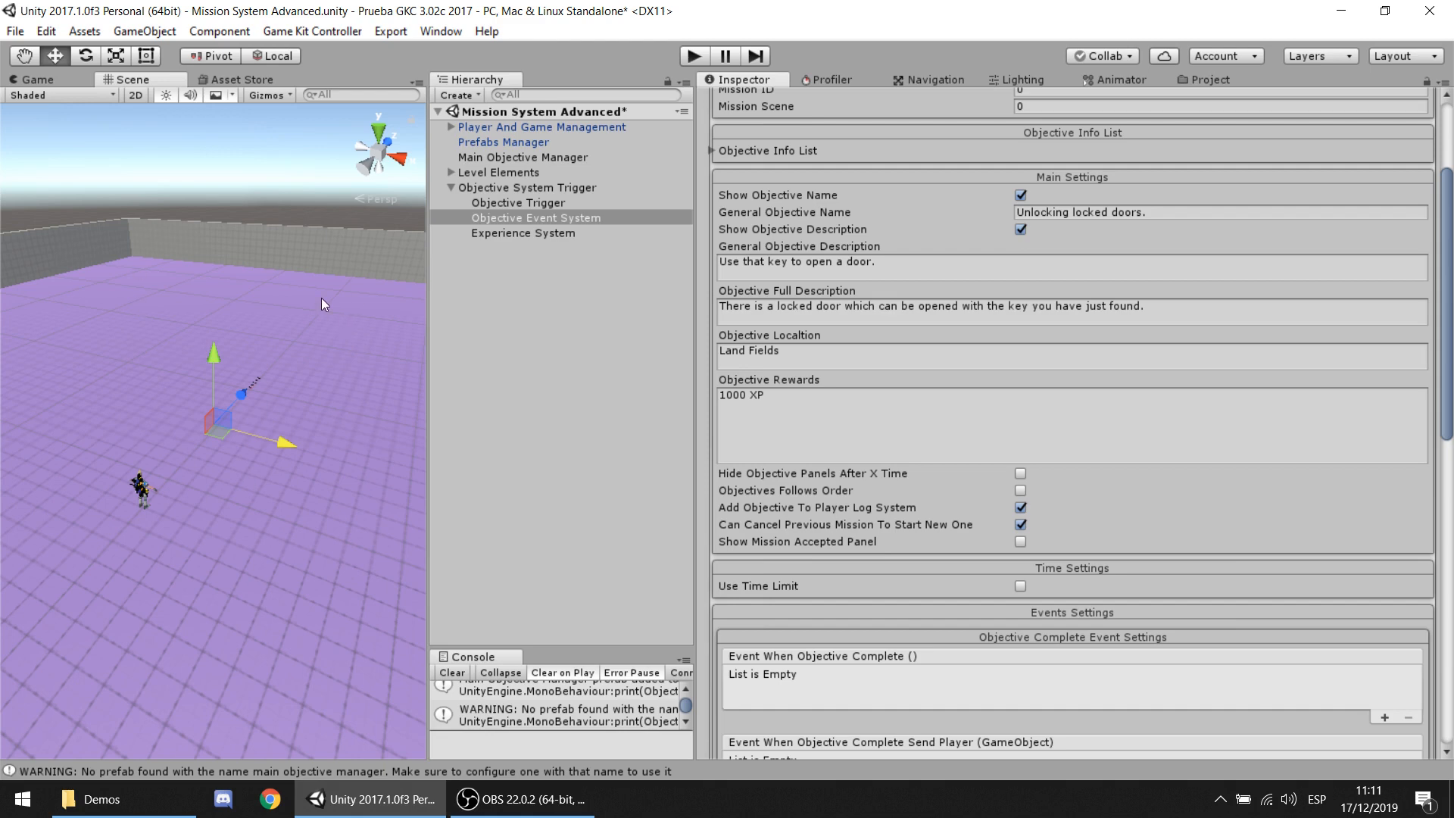
scroll(938, 200, up, 3)
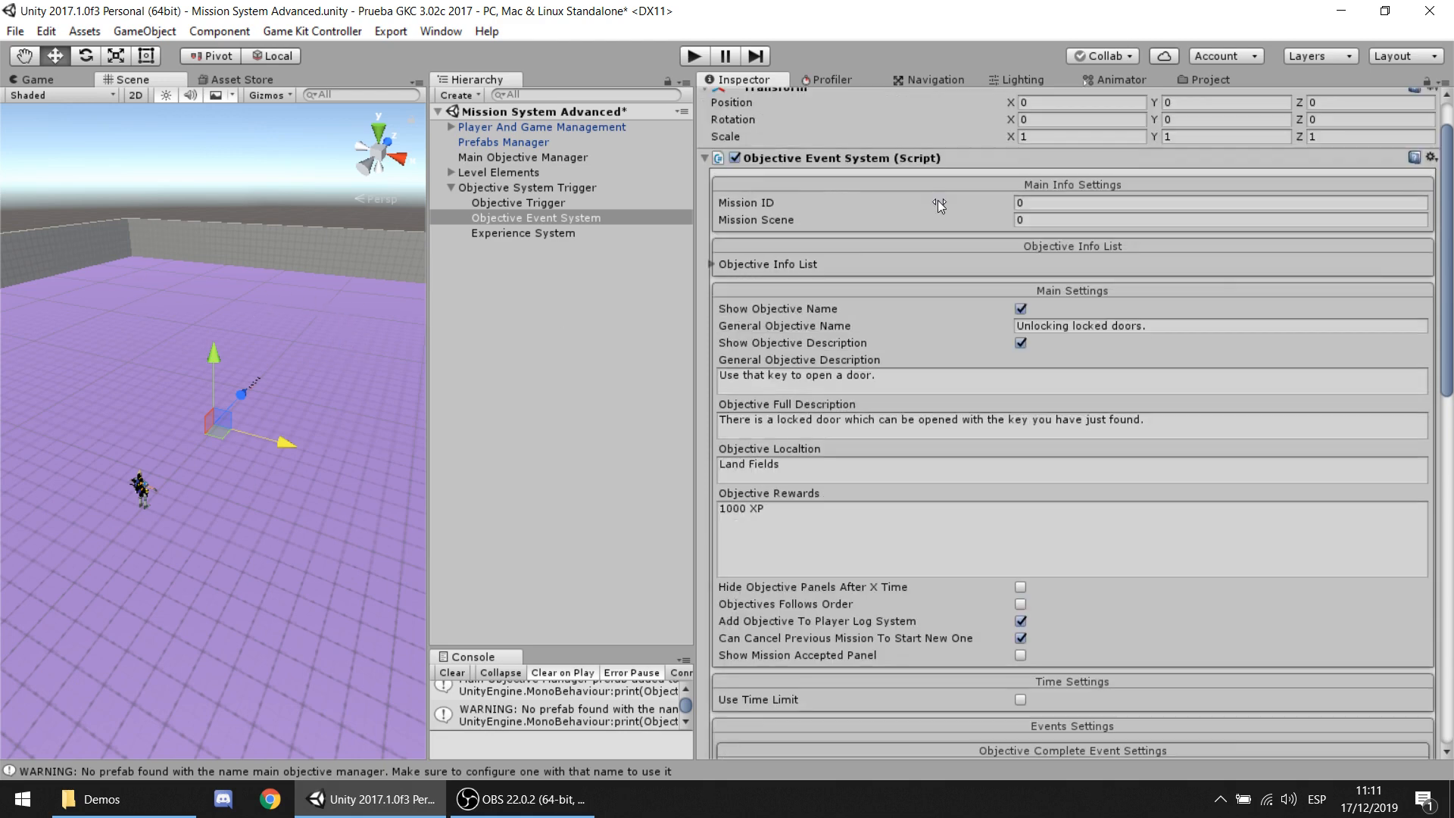
click(588, 231)
click(612, 218)
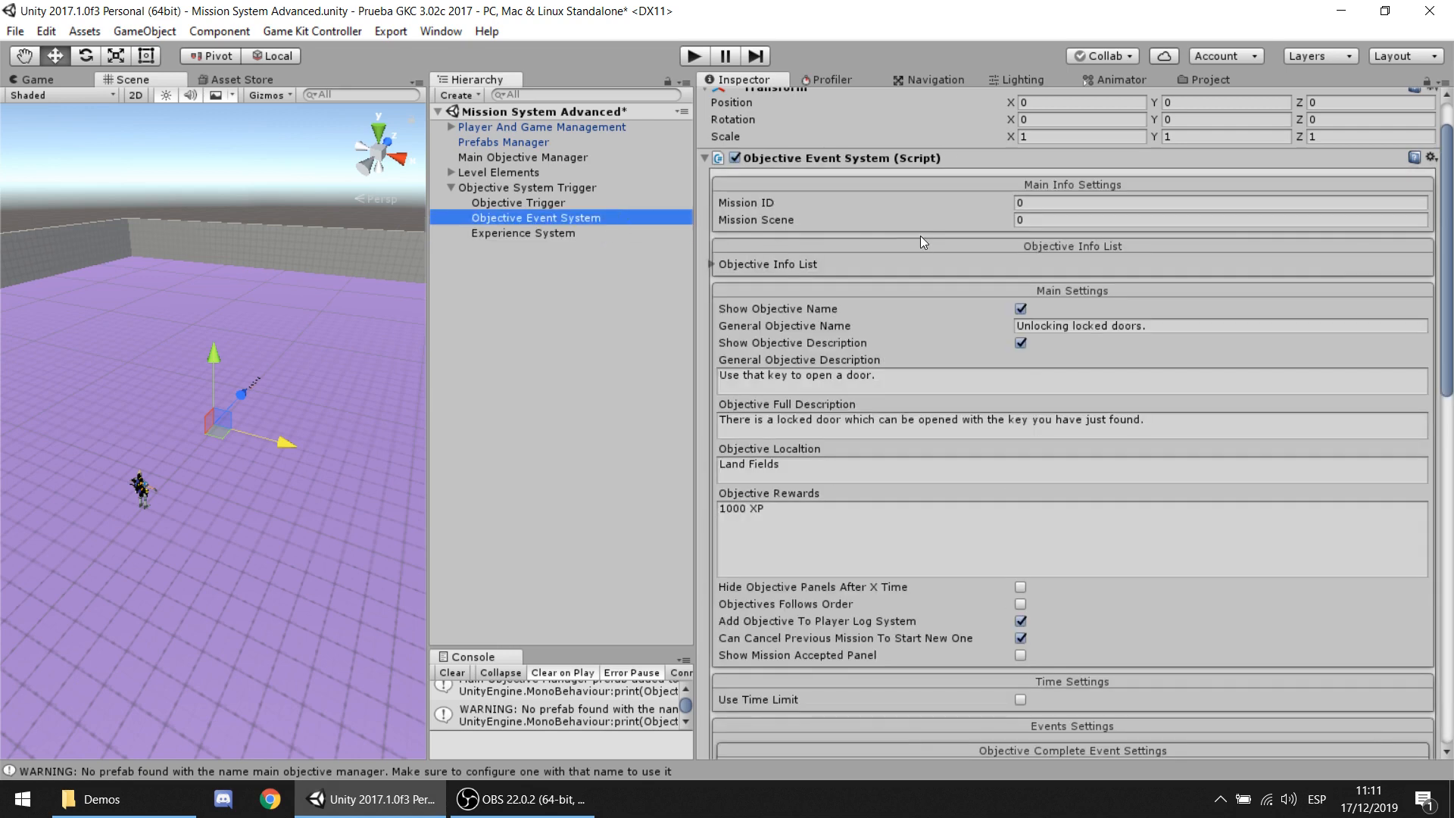
click(528, 172)
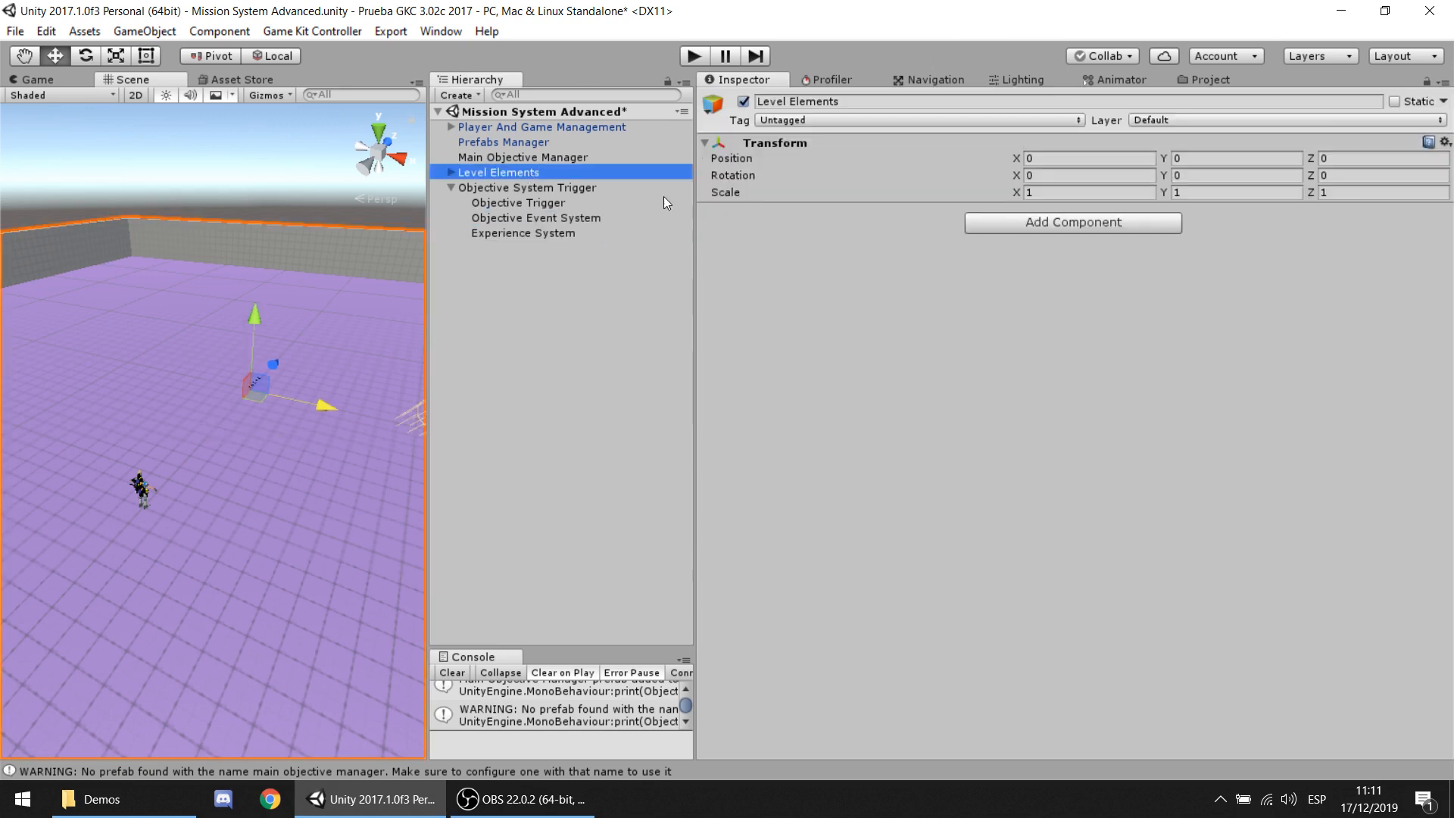
Step: Collapse the Mission System category in the Prefabs Manager's list of prefabs to place on the scene
click(484, 142)
scroll(888, 352, down, 5)
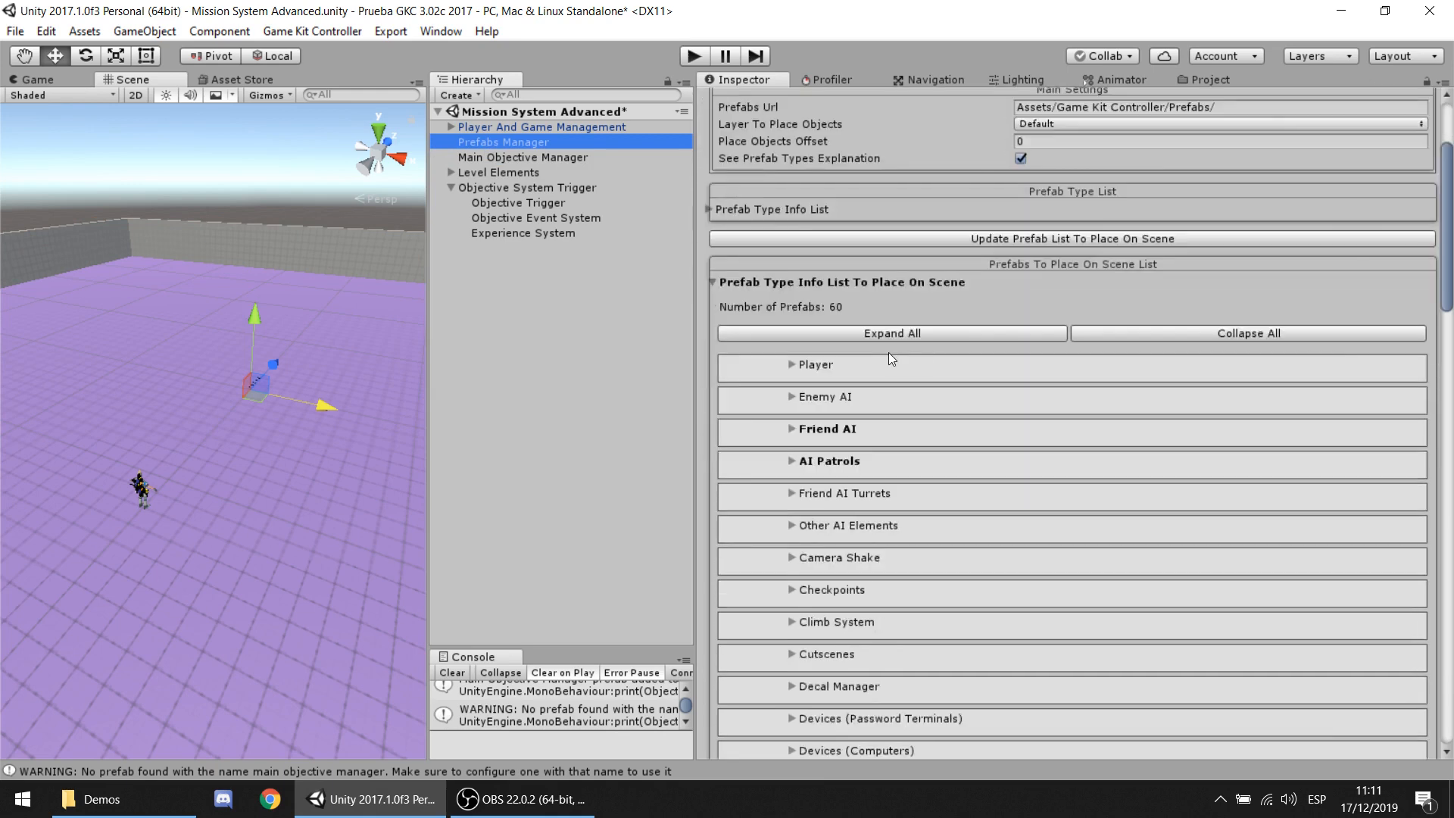
scroll(889, 352, down, 10)
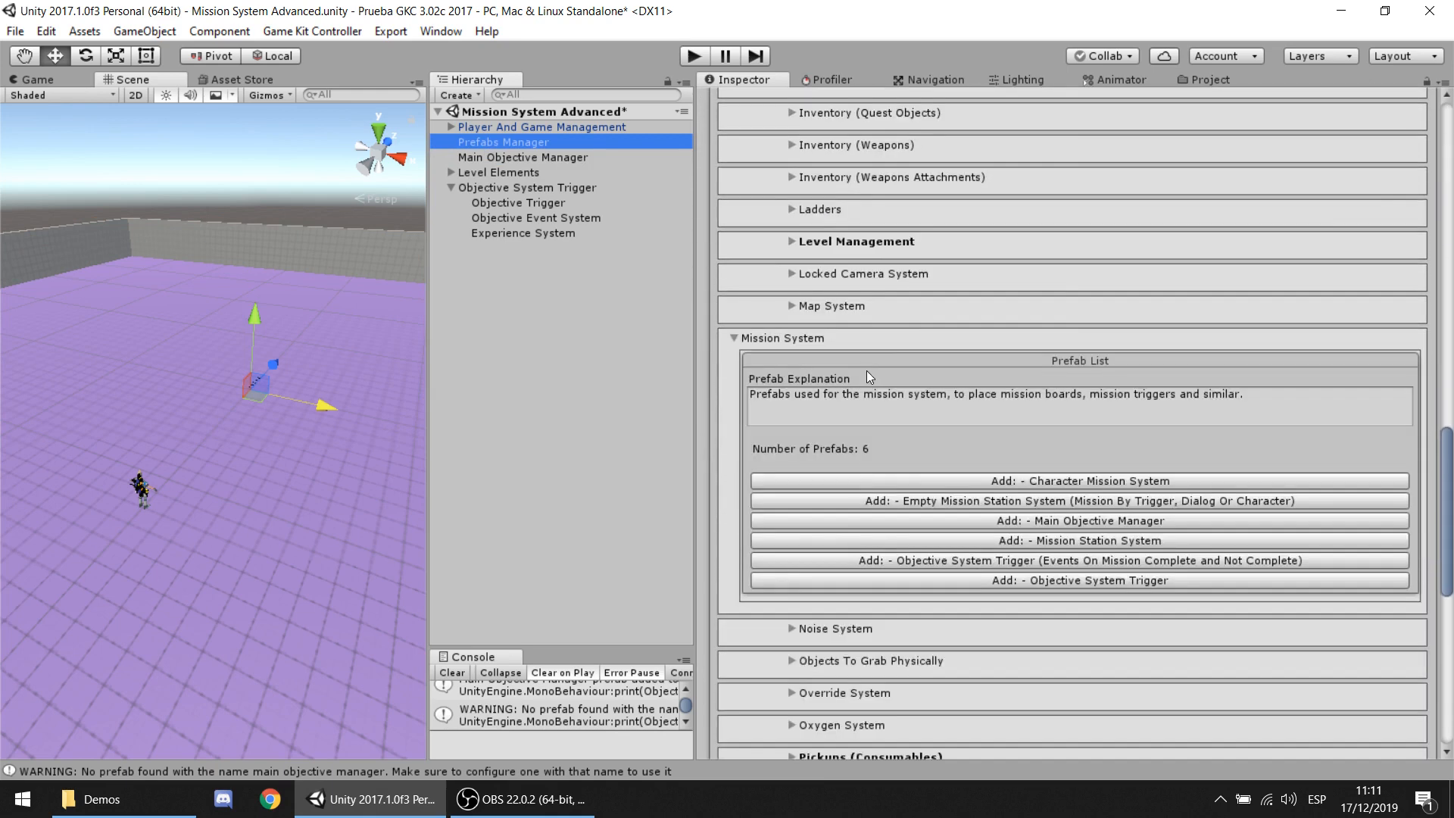
click(833, 338)
click(832, 338)
Step: Add the Shotgun Ammo (inventory) prefab to the scene from the Prefabs Manager's Inventory (Ammo) category
scroll(931, 431, down, 10)
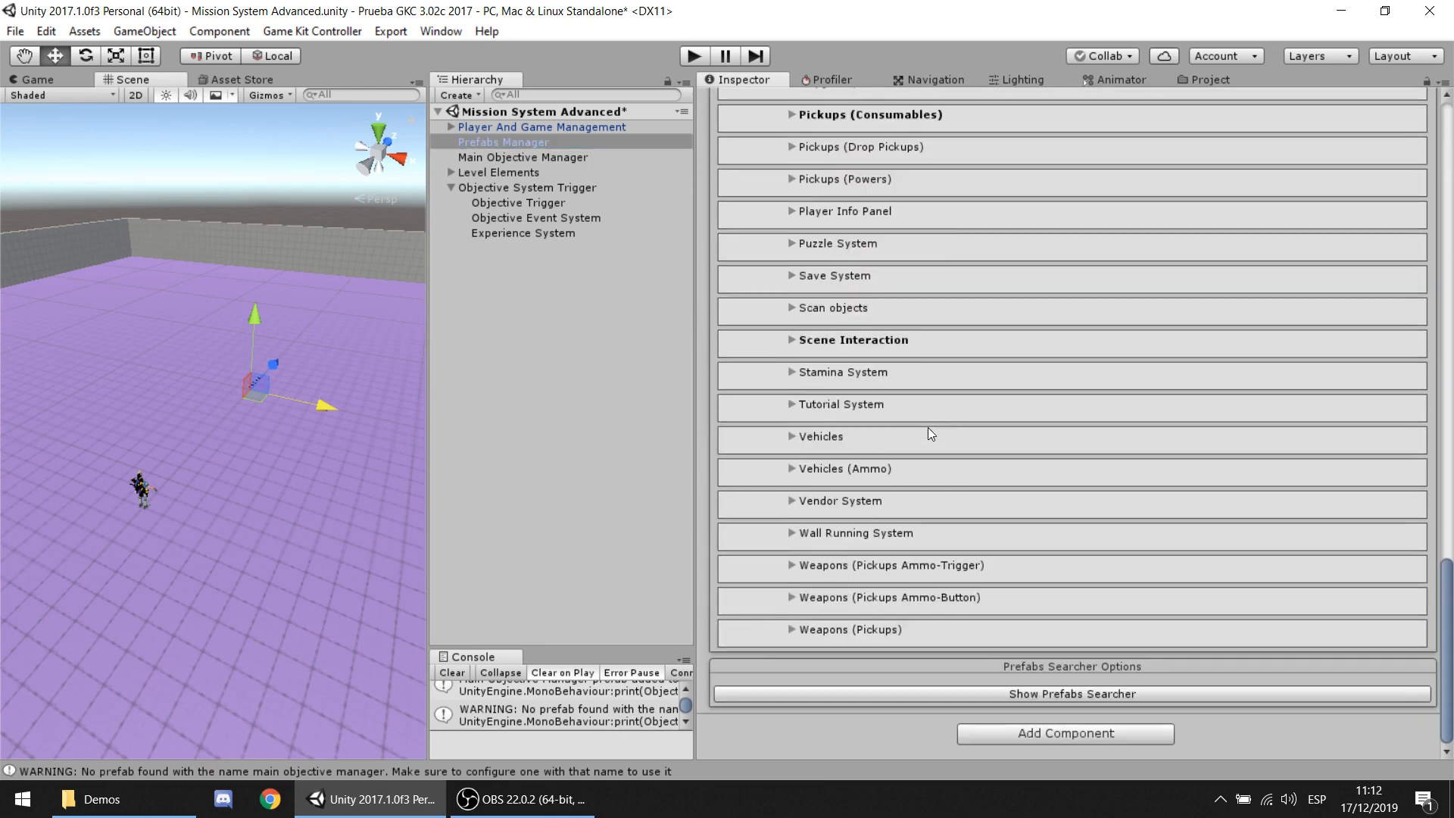
scroll(931, 431, up, 1)
scroll(936, 435, down, 1)
scroll(924, 597, up, 10)
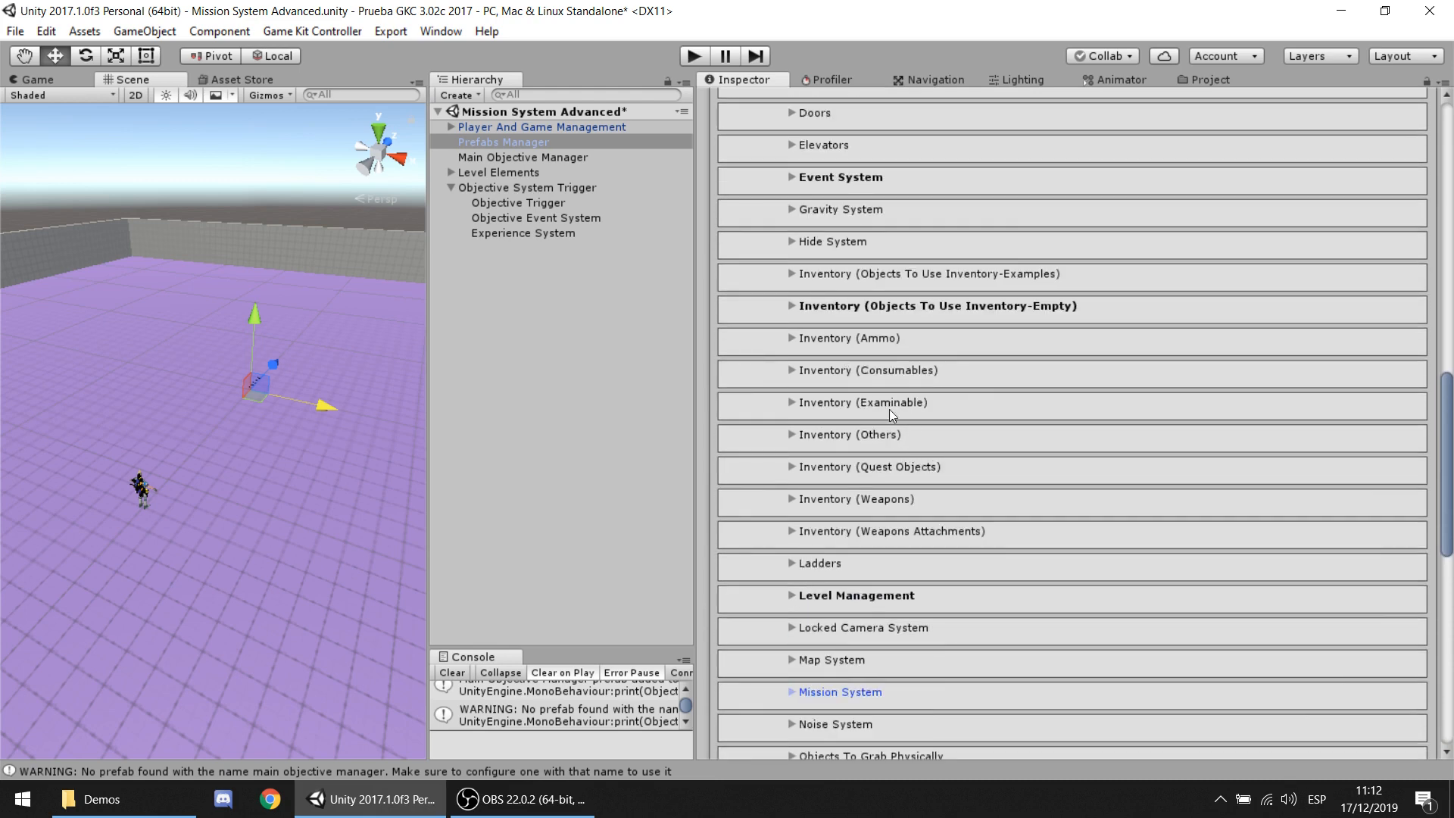
click(882, 342)
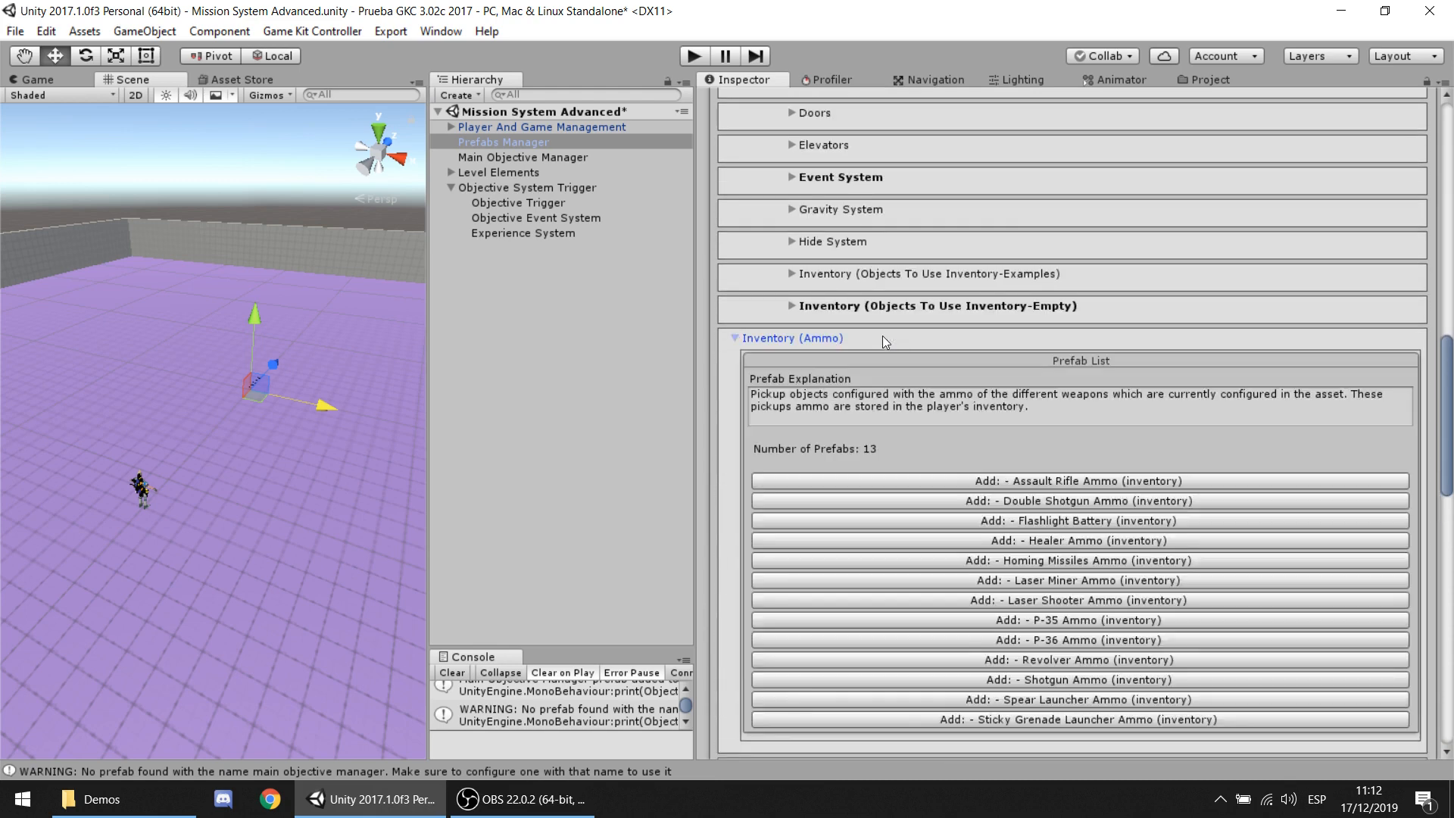
scroll(883, 342, down, 4)
mouse_move(382, 362)
right_down()
mouse_move(390, 375)
mouse_move(399, 348)
right_up()
click(1071, 402)
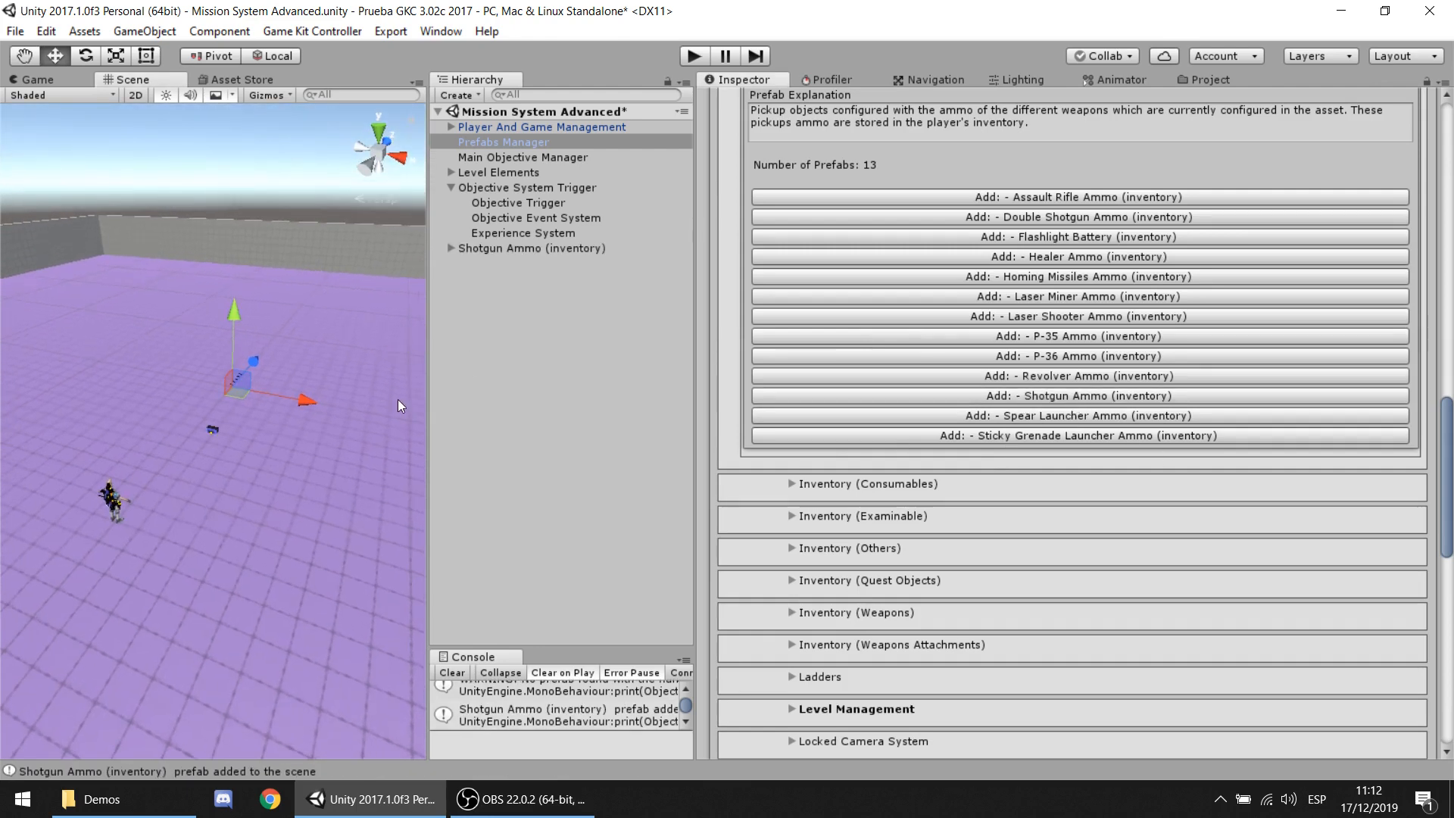
Step: Raise the shotgun ammo pickup above the floor and move it along the Z axis, farther away from the player
click(513, 247)
key(f)
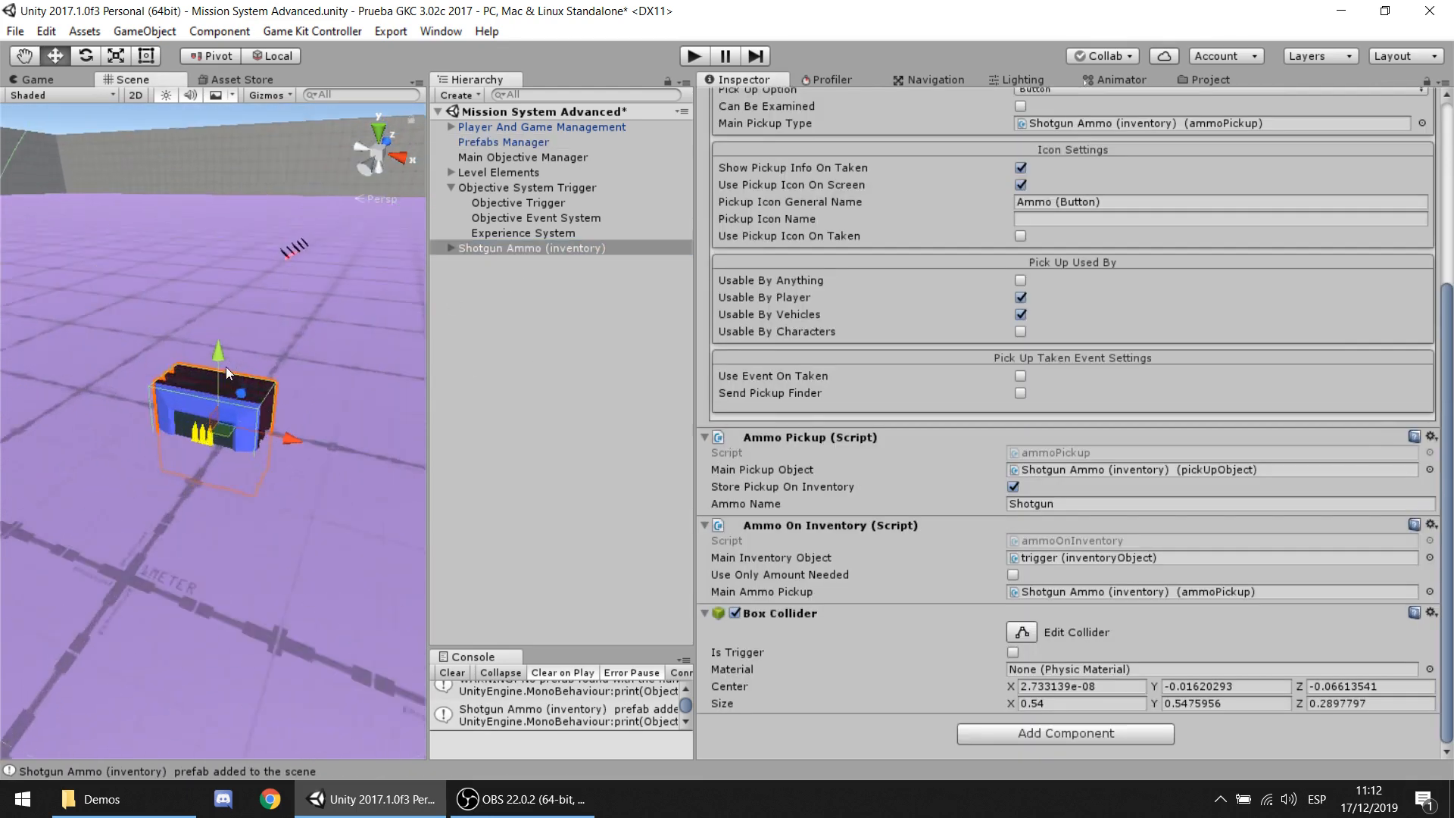
drag(214, 333, 224, 152)
scroll(283, 338, down, 12)
right_drag(253, 379, 198, 329)
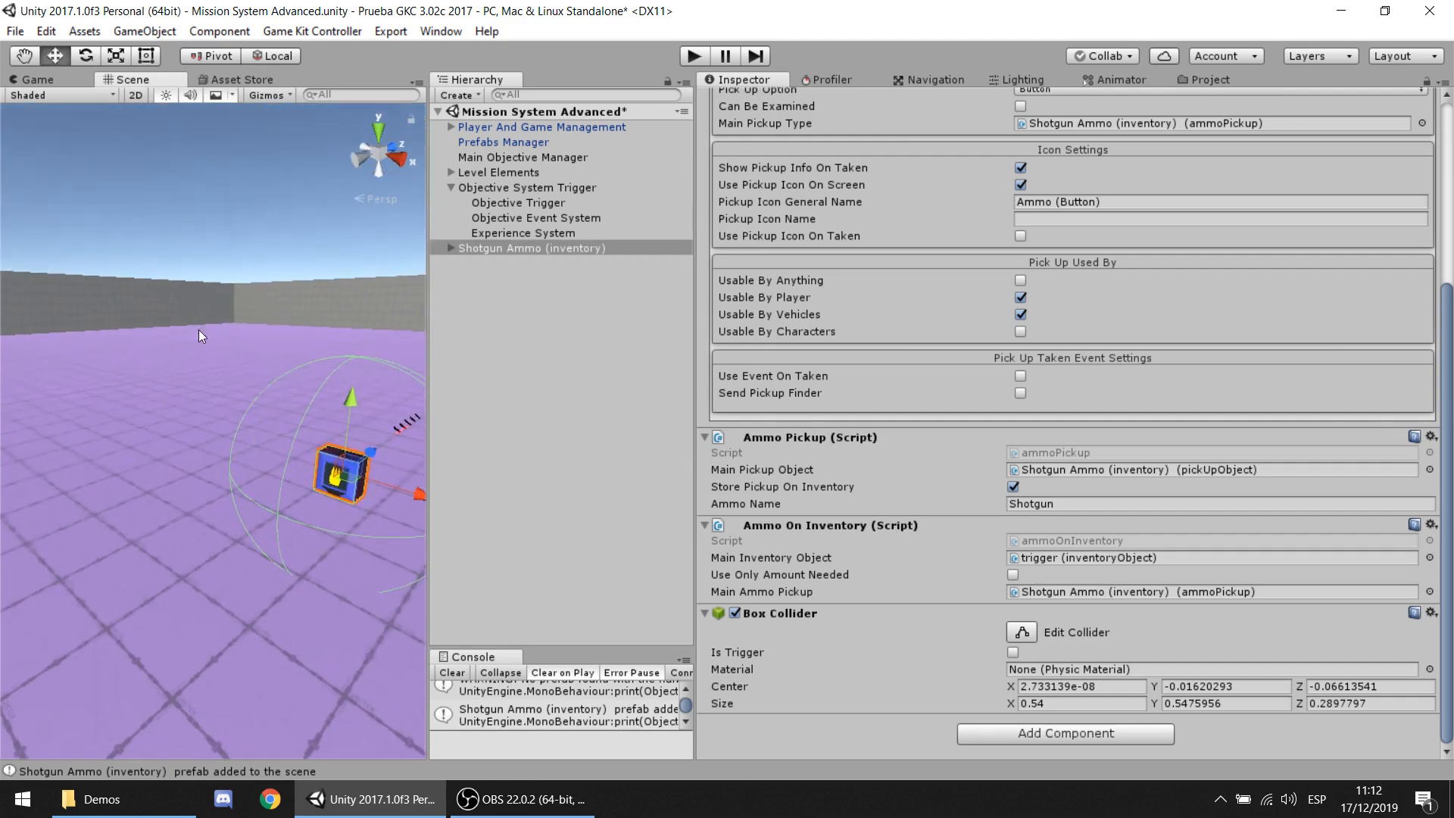
drag(428, 339, 746, 339)
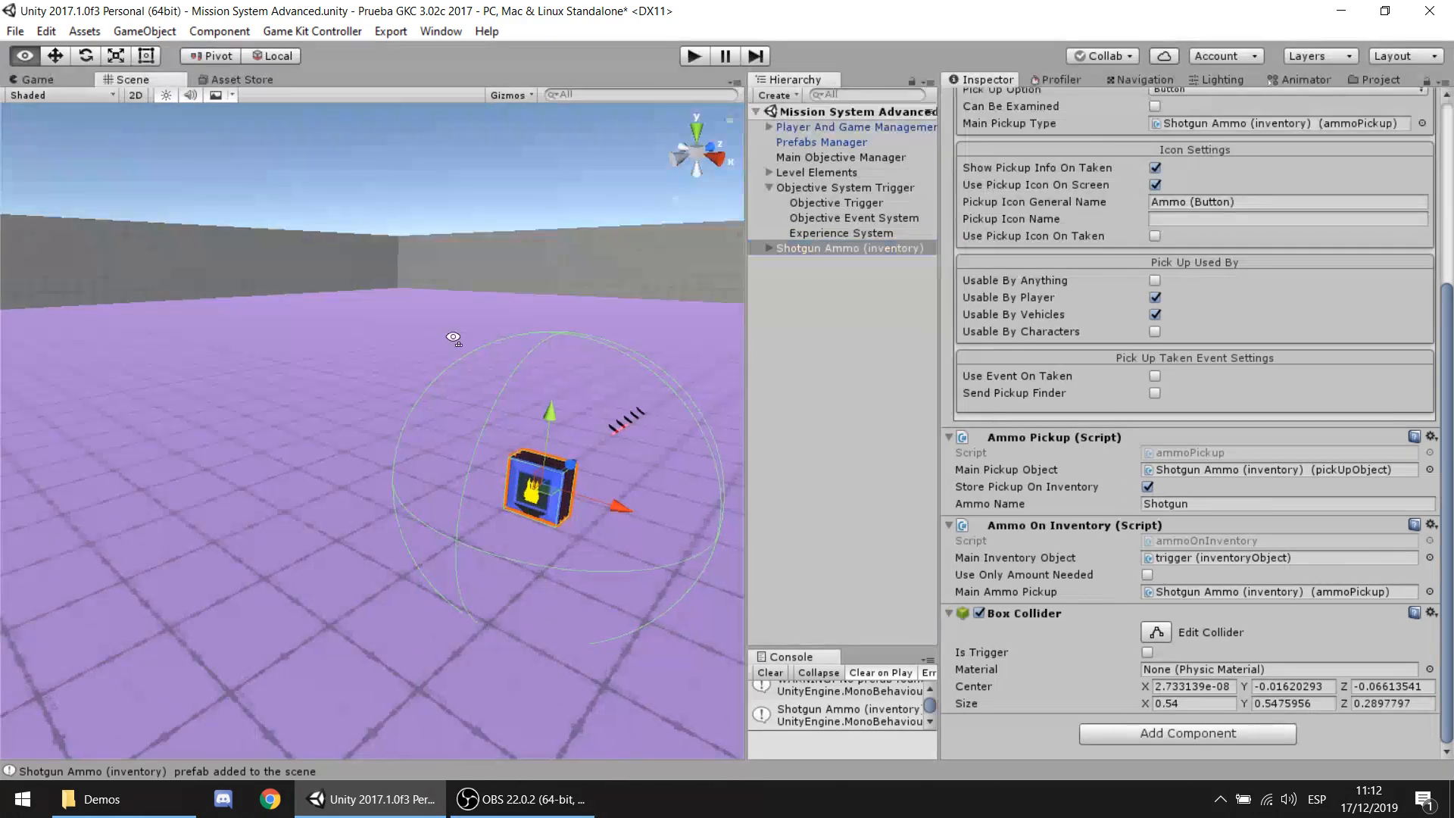
right_drag(456, 338, 401, 419)
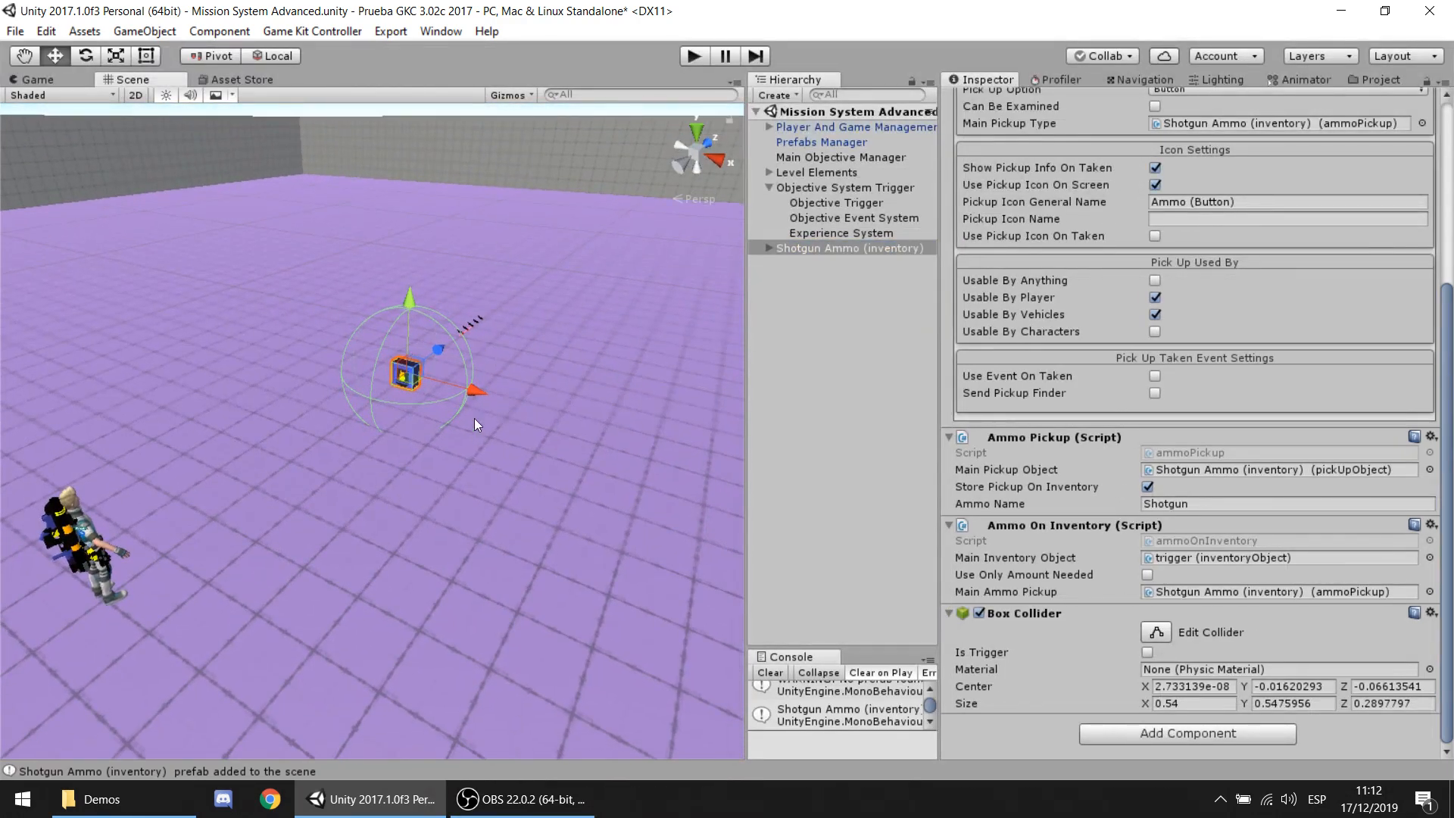
drag(442, 353, 504, 307)
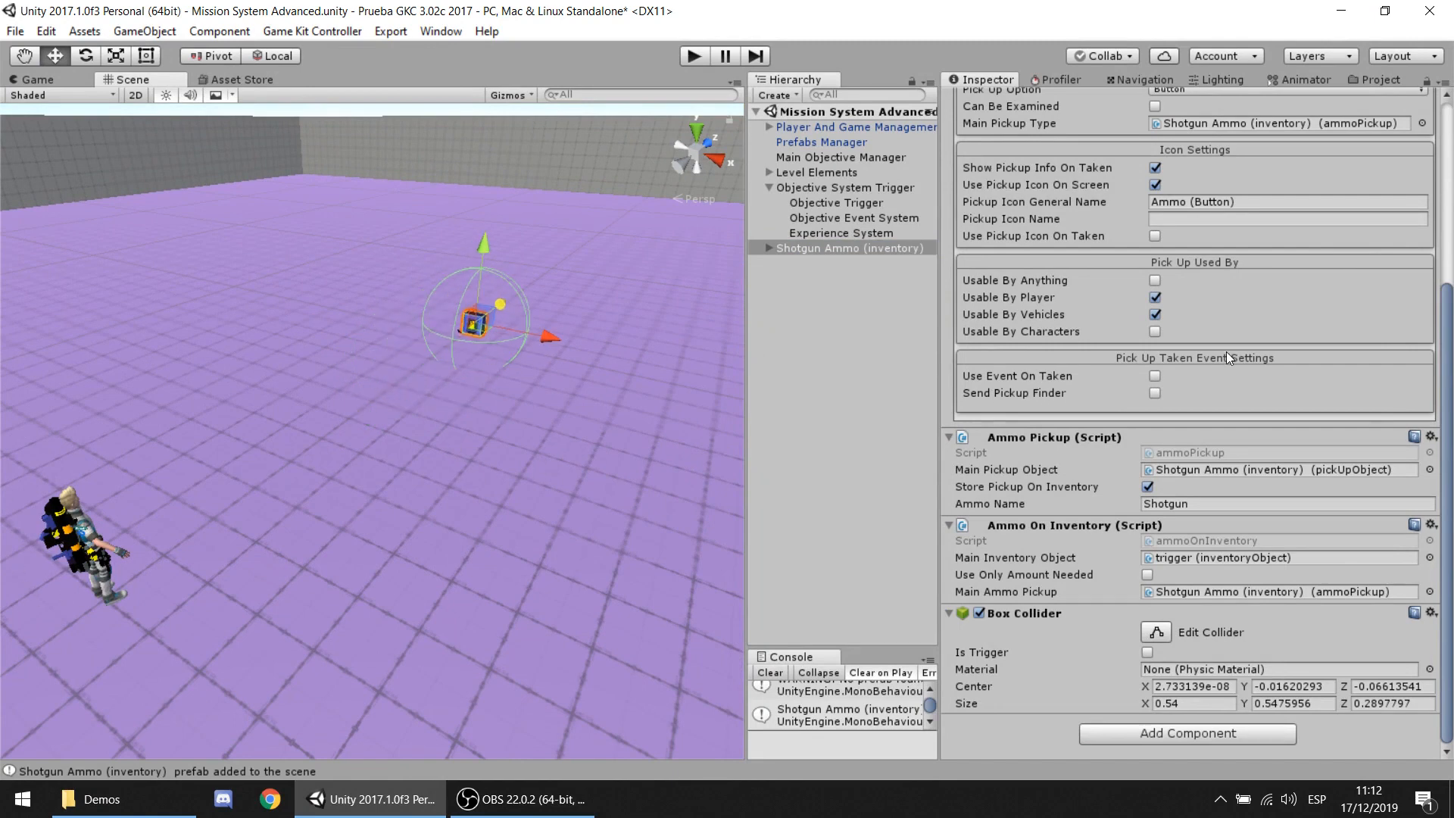
Step: Enable Use Event On Taken in the shotgun ammo's Pick Up Taken Event Settings
scroll(1225, 351, up, 5)
scroll(1120, 356, down, 5)
click(877, 351)
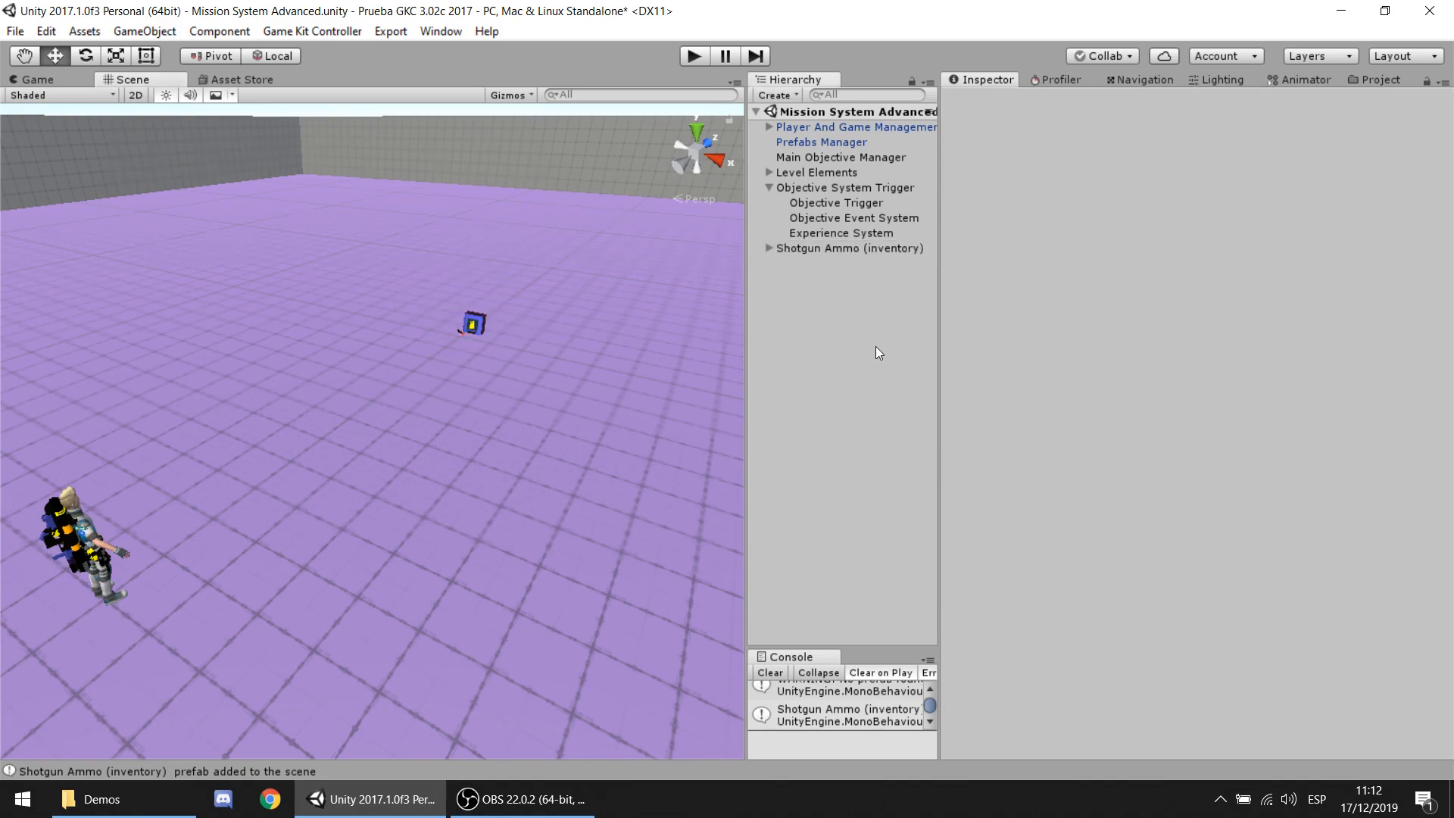
click(857, 248)
drag(939, 336, 837, 342)
scroll(1078, 370, down, 4)
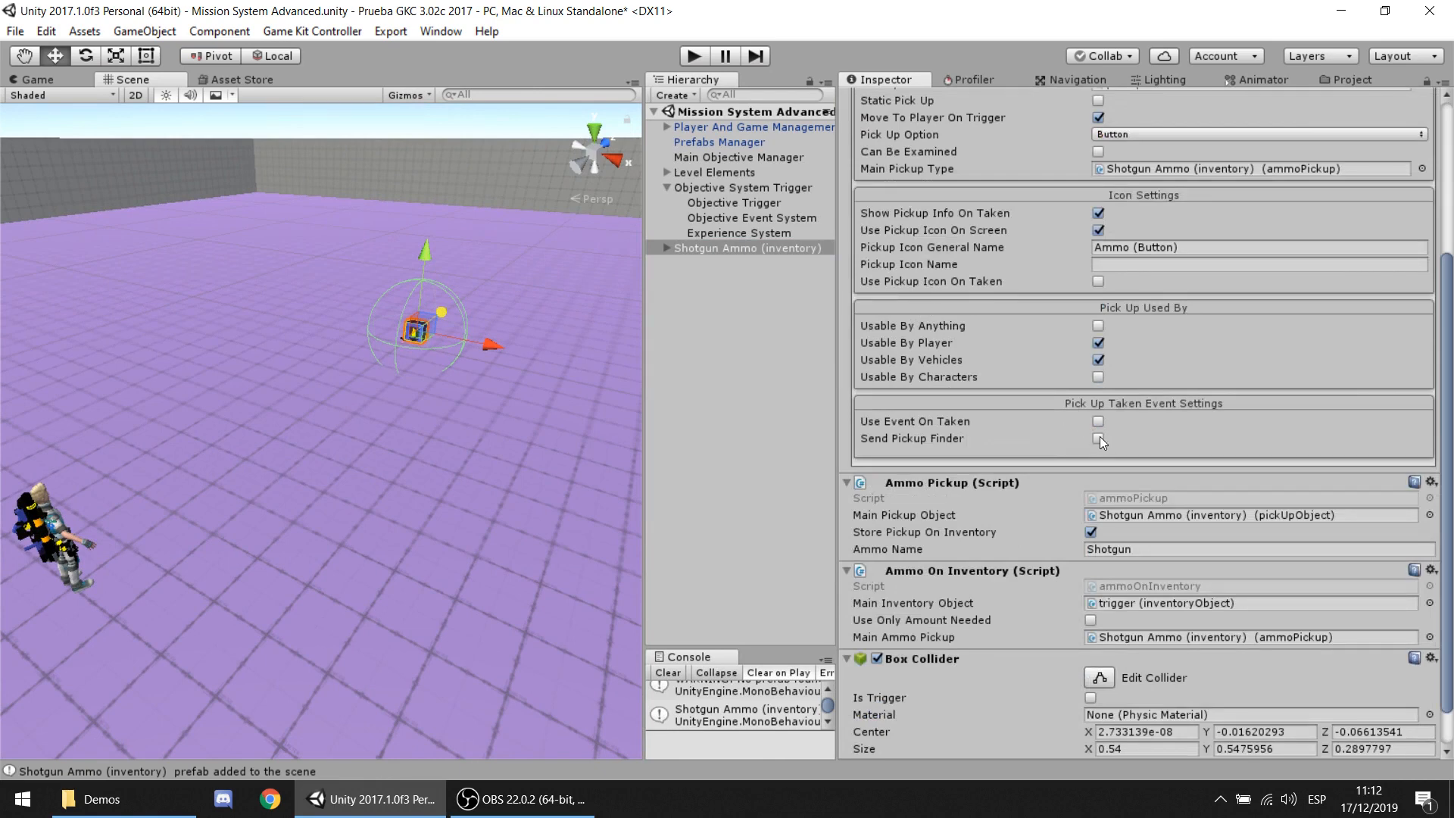
click(1098, 421)
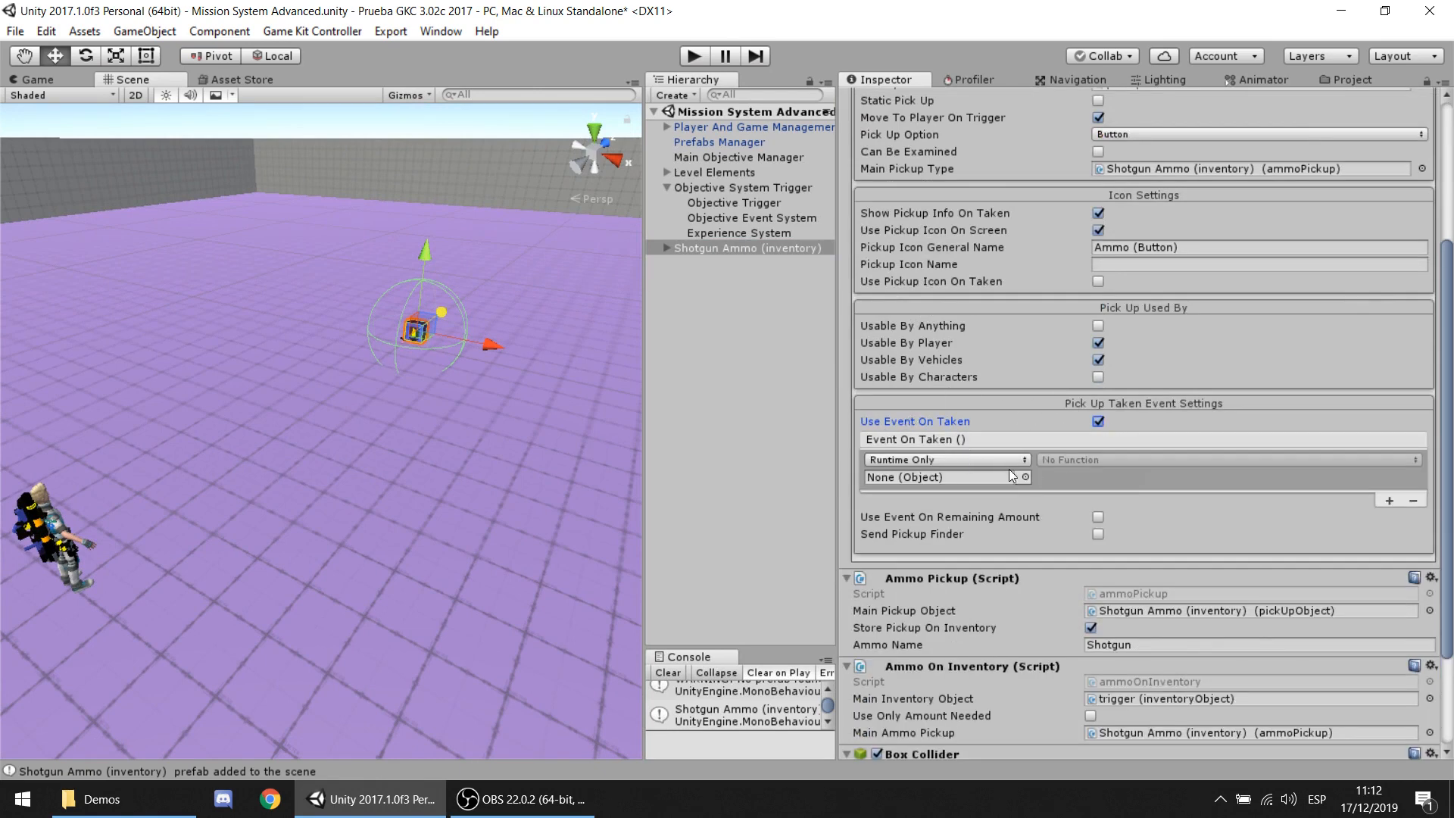
Step: Make Event On Taken call addSubObjectiveComplete (string) on the Objective Event System with the argument "Task 1"
drag(643, 301, 551, 309)
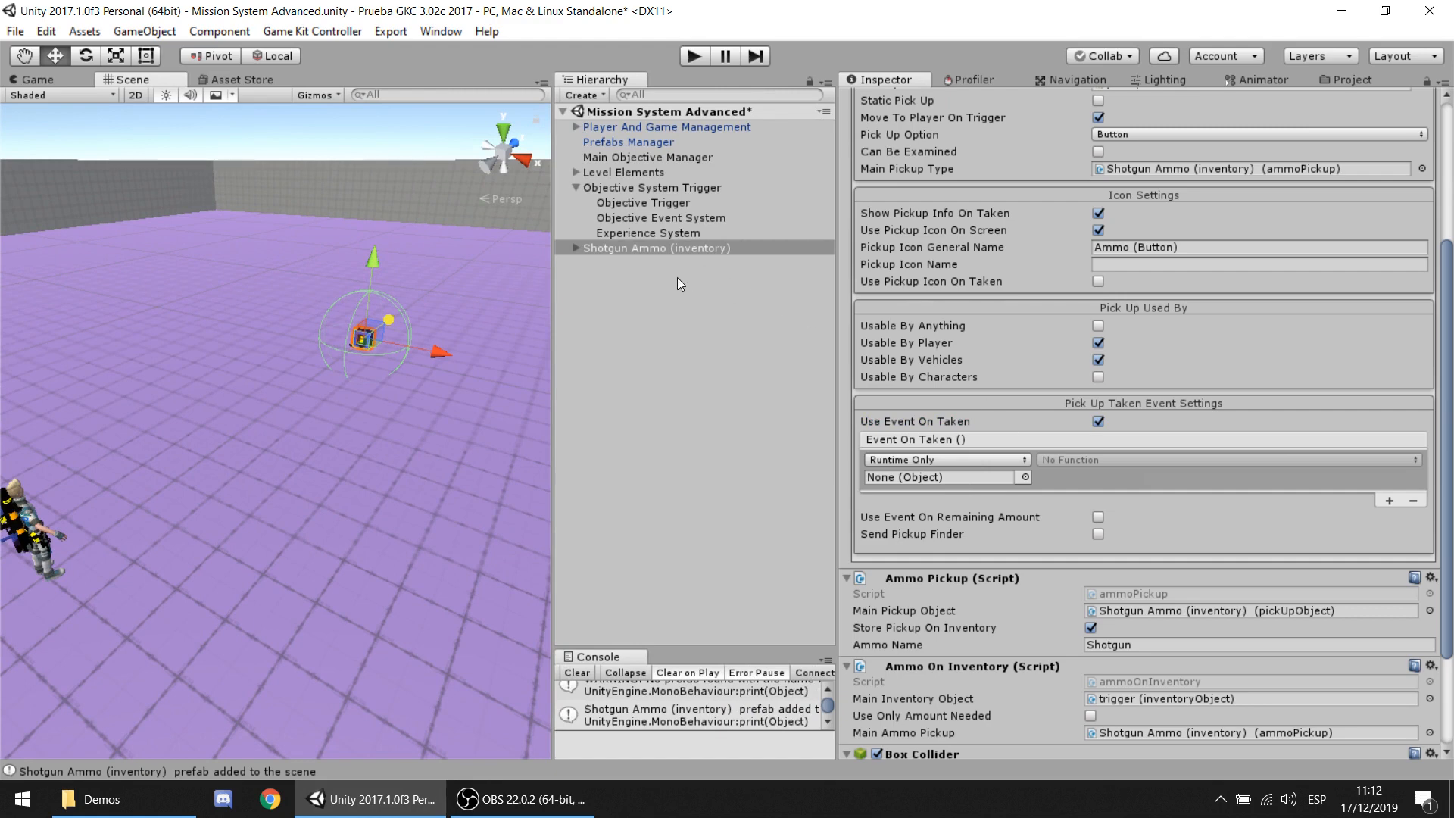
drag(660, 220, 956, 478)
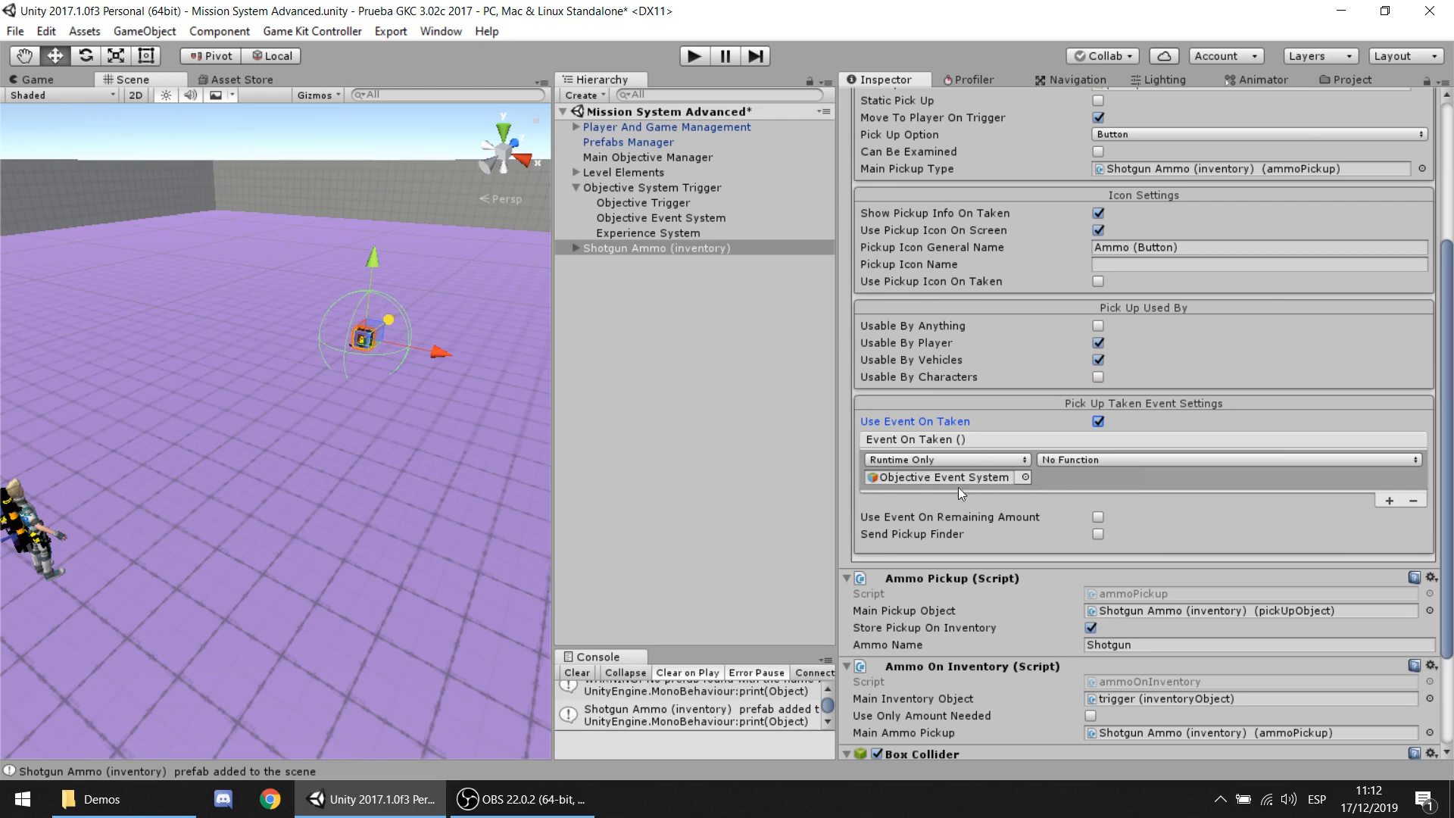
click(1074, 460)
mouse_move(1152, 551)
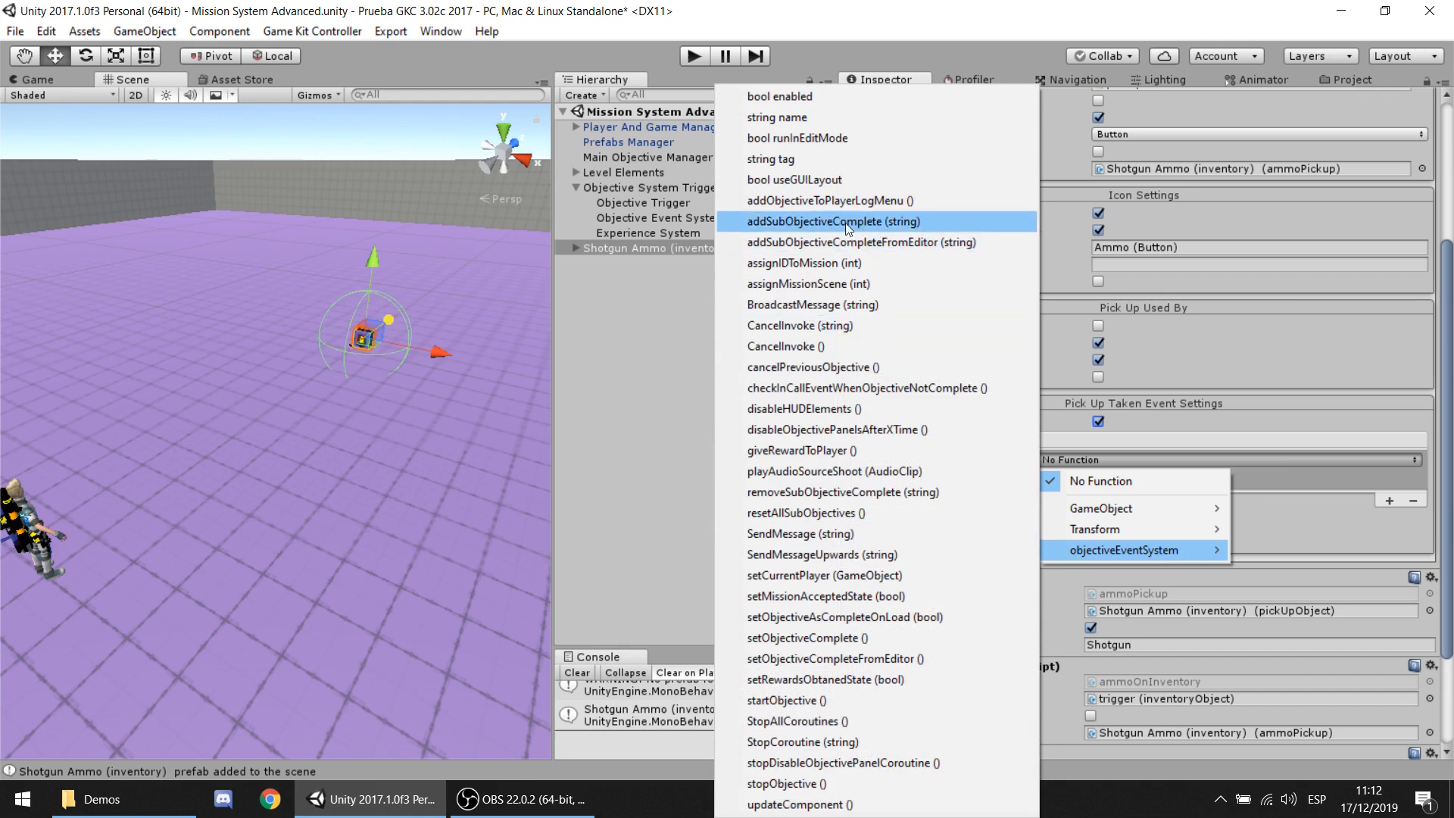
click(903, 221)
click(1075, 479)
text(T)
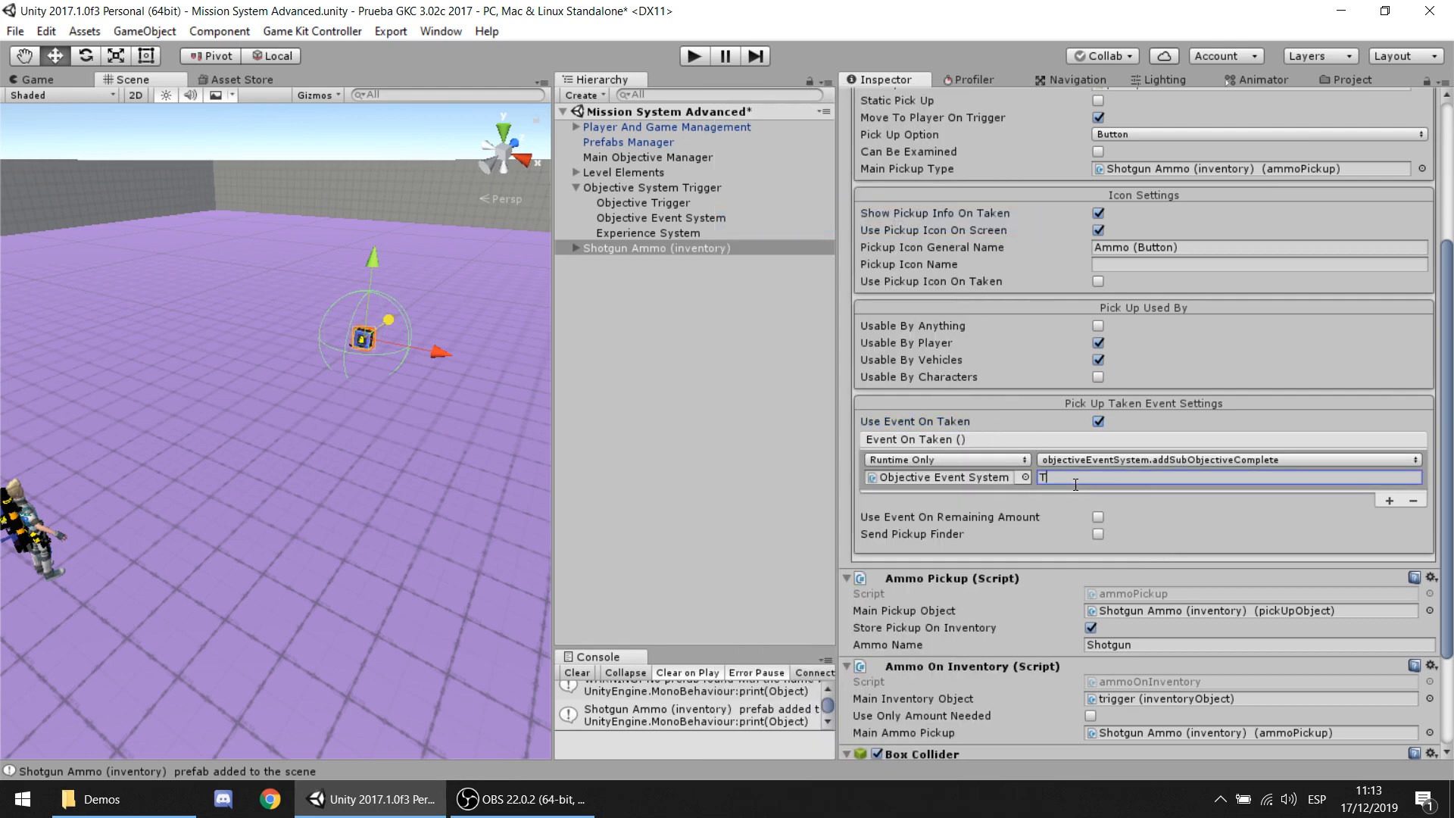
text(ask 1)
Step: Expand the Objective Info List on the Objective Event System to view the Task 1 objective's settings
click(697, 218)
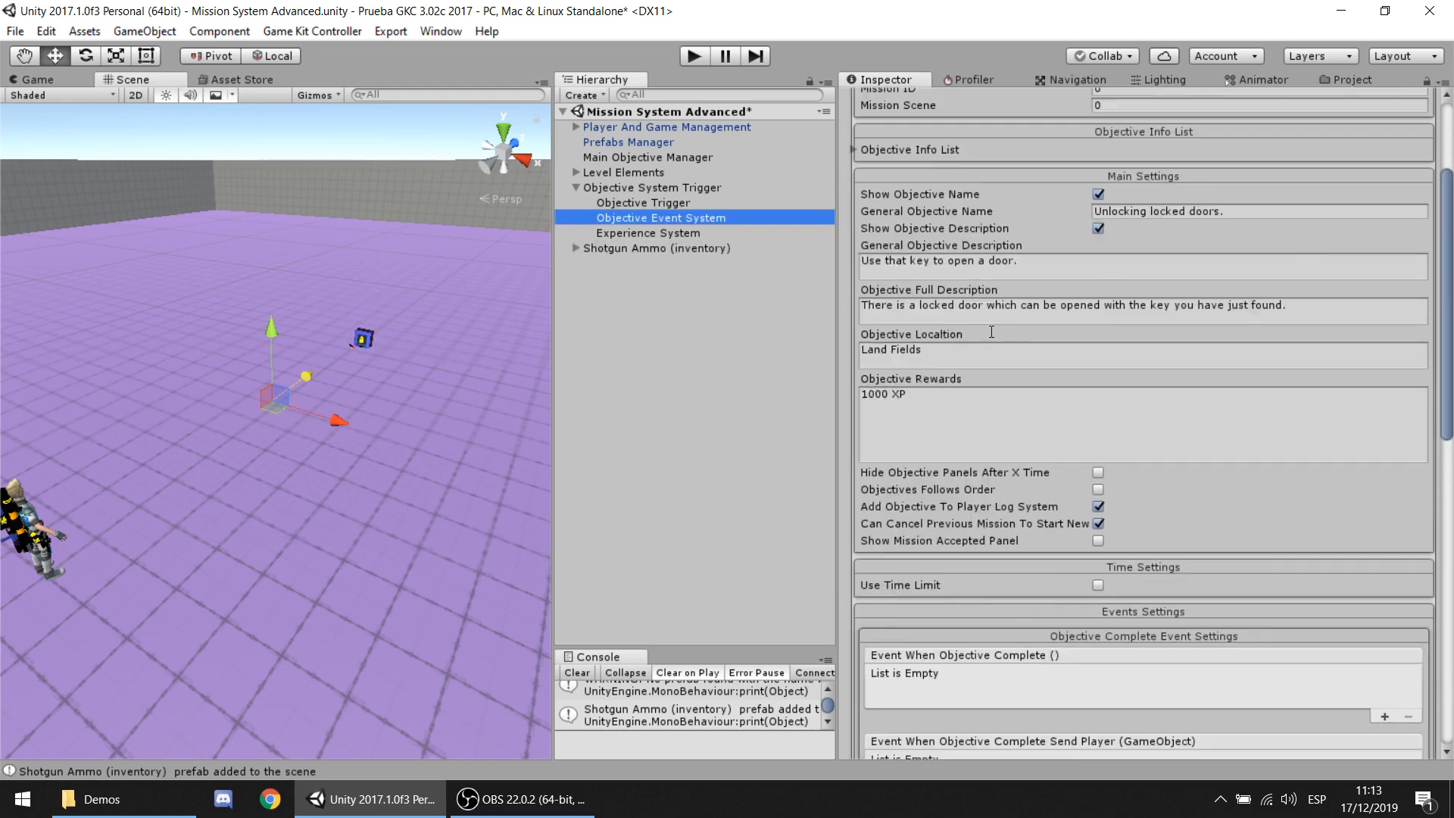
scroll(919, 278, up, 5)
click(921, 329)
scroll(992, 289, down, 3)
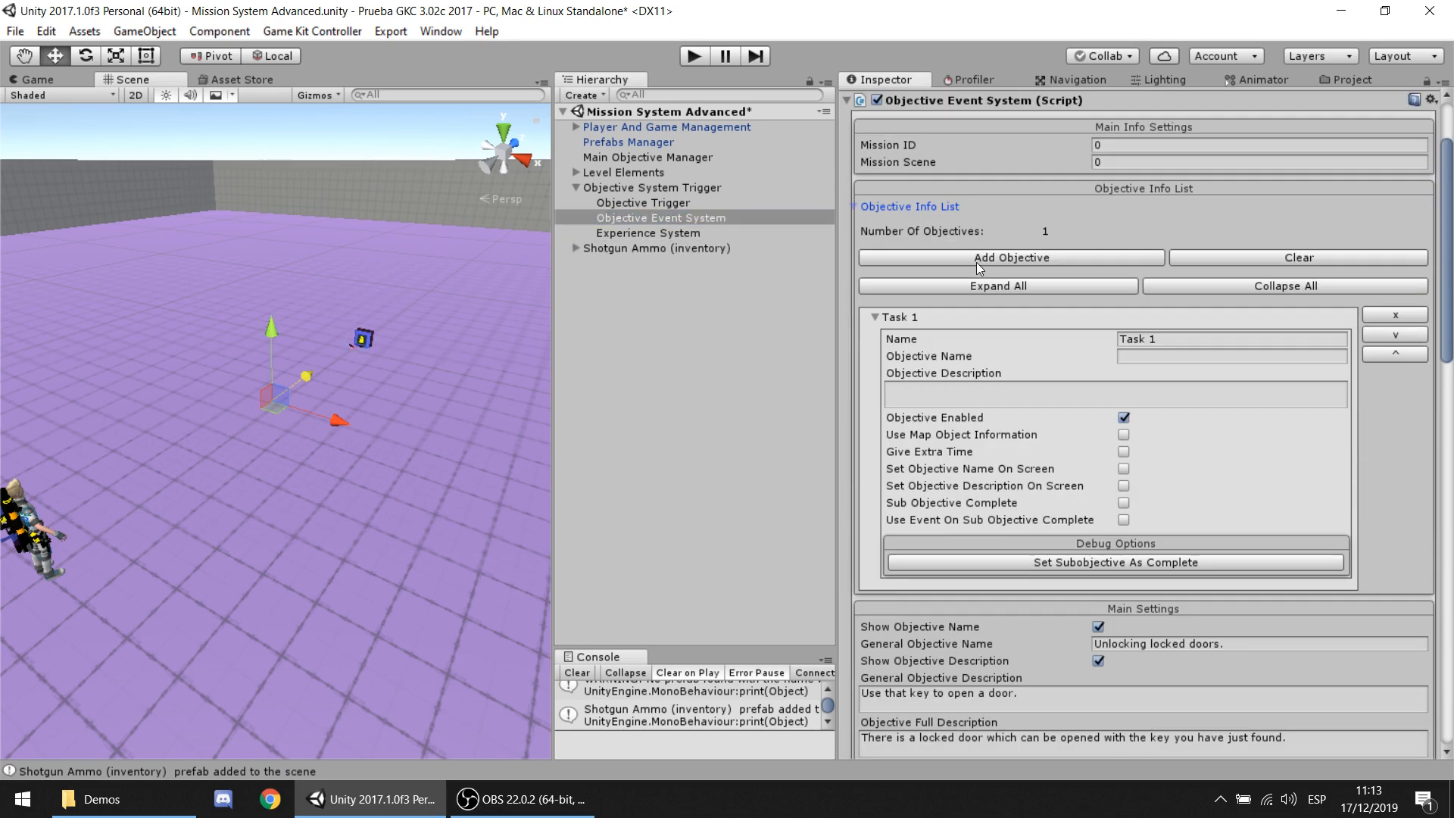
scroll(975, 262, up, 3)
drag(836, 244, 680, 250)
scroll(847, 380, down, 3)
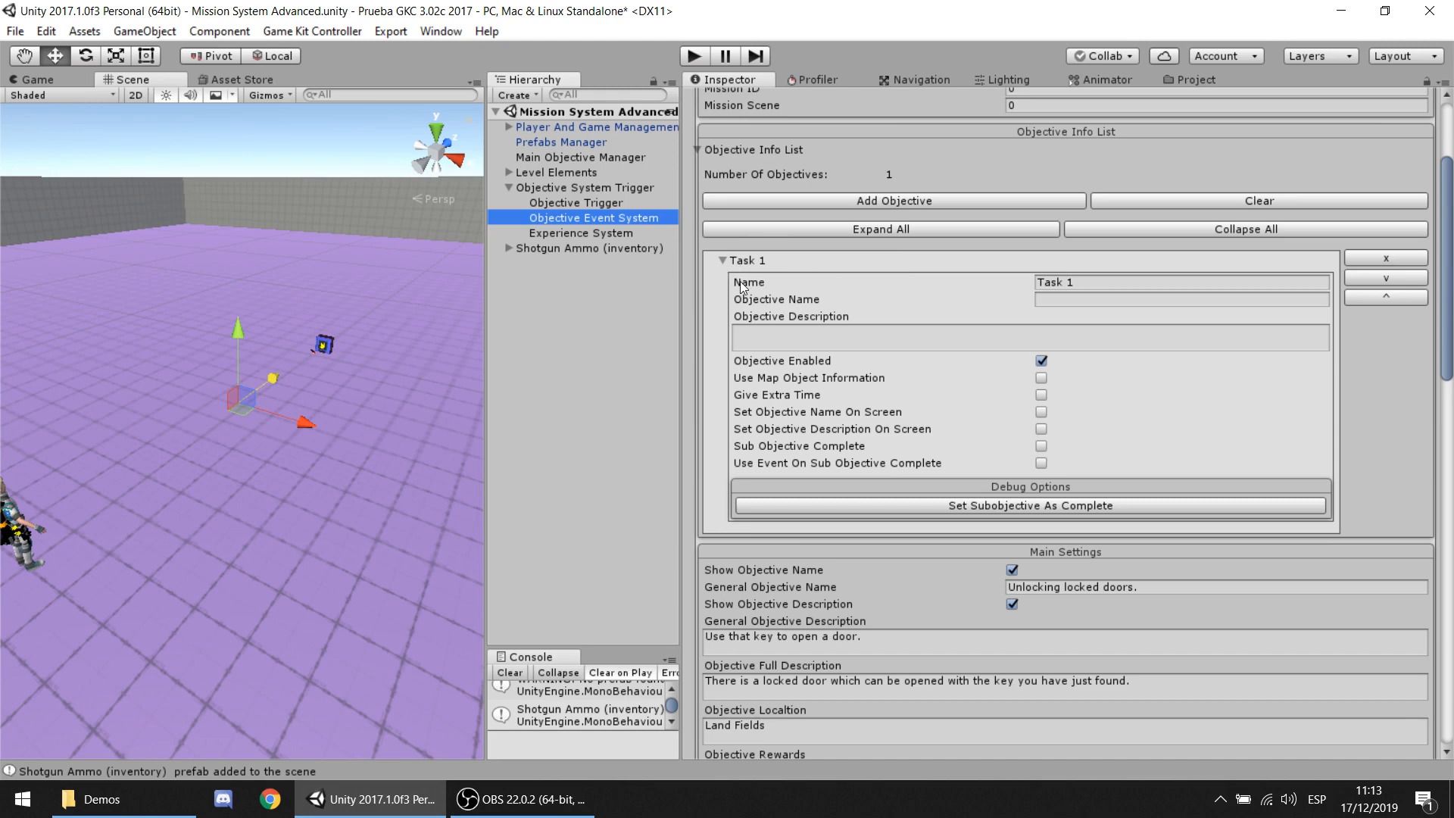
Step: Rename the Task 1 objective as "Ammo Taken" in the Objective Info List
click(1120, 279)
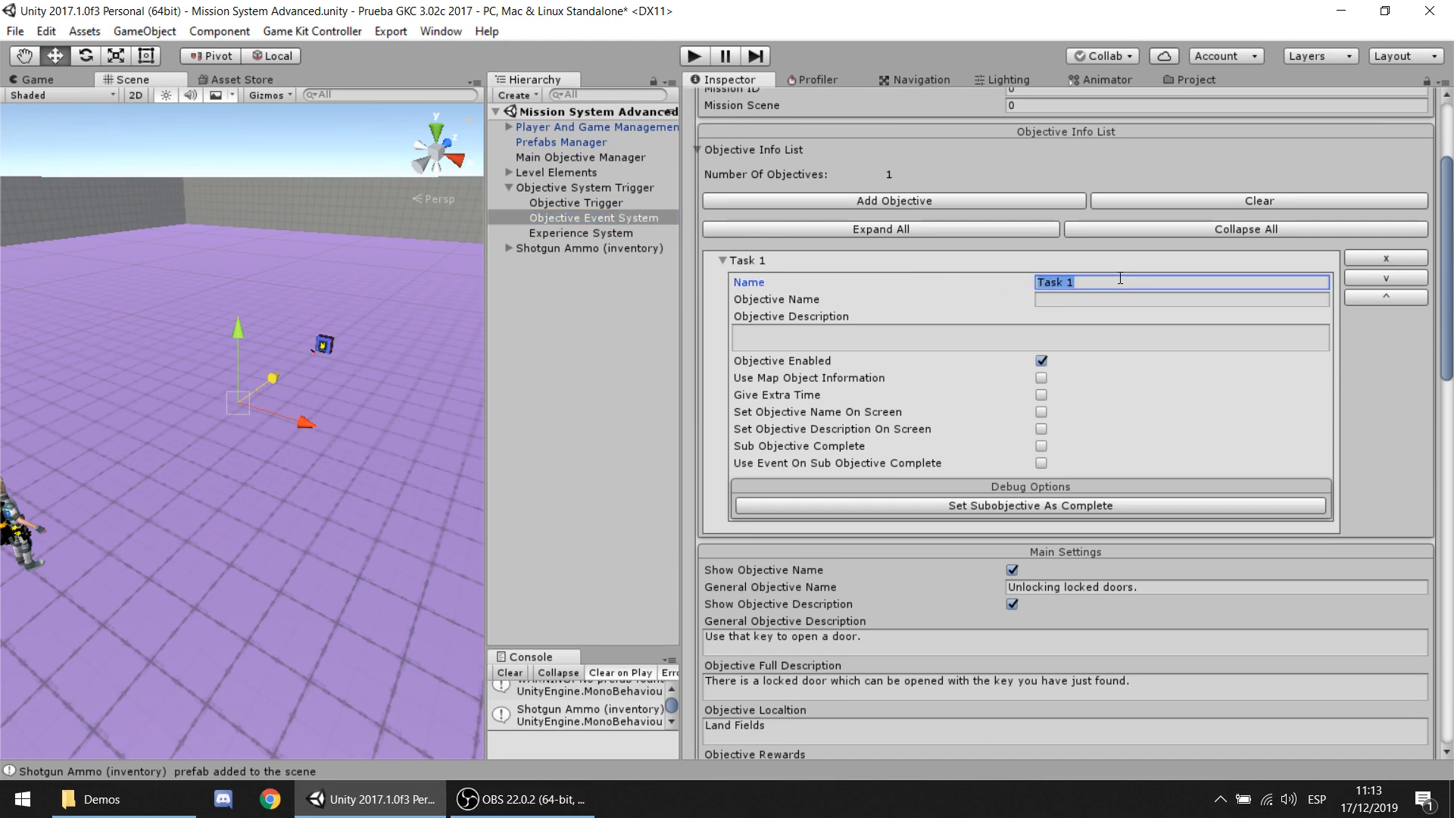
text(Take Am)
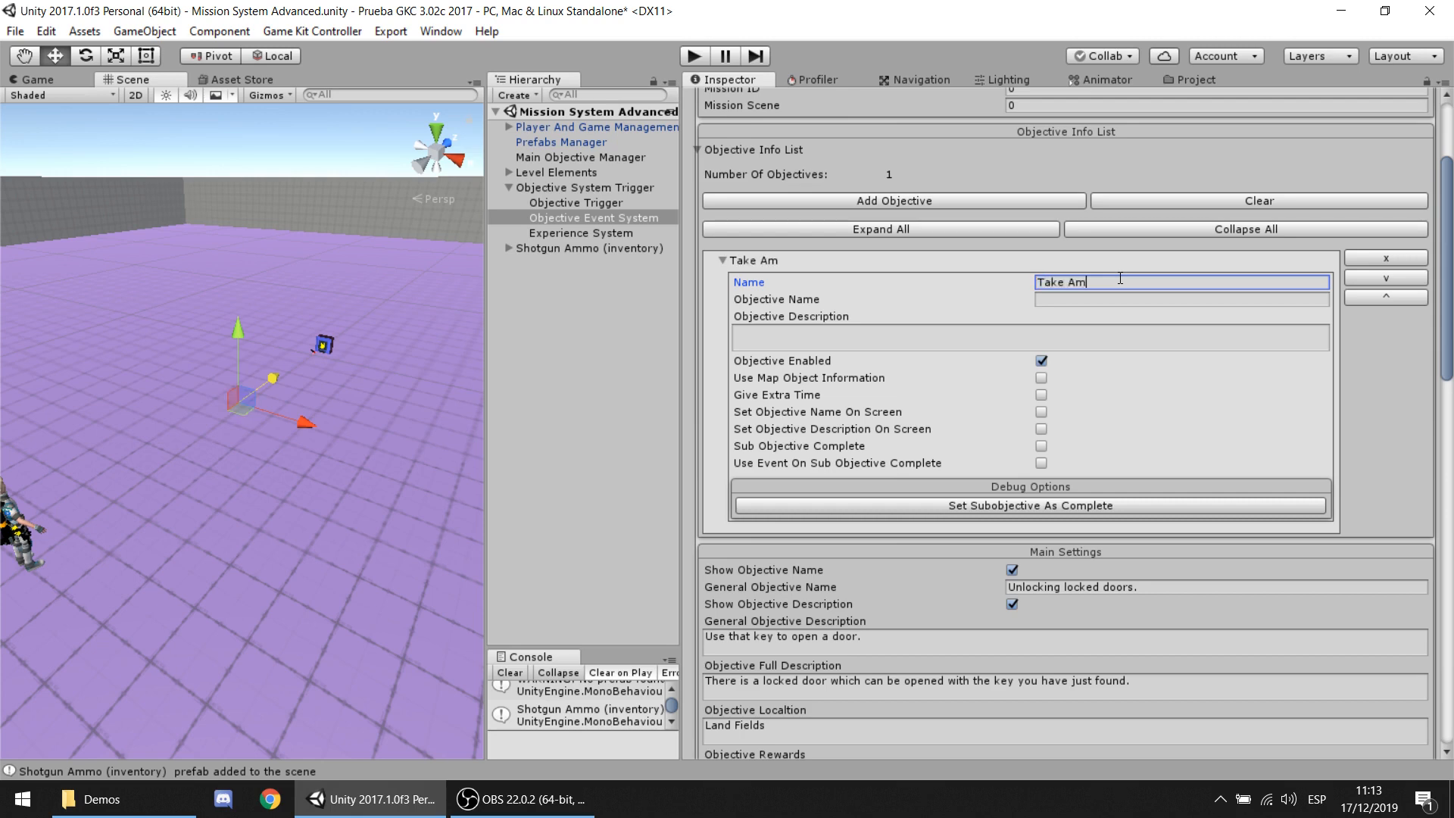
key(BackSpace)
key(BackSpace)
key(BackSpace)
key(BackSpace)
key(BackSpace)
key(BackSpace)
key(BackSpace)
text(Ammo Taken)
Step: Copy the objective's name into the shotgun ammo's Event On Taken argument, making it "Ammo Taken"
key(ctrl+a)
key(ctrl+c)
click(615, 246)
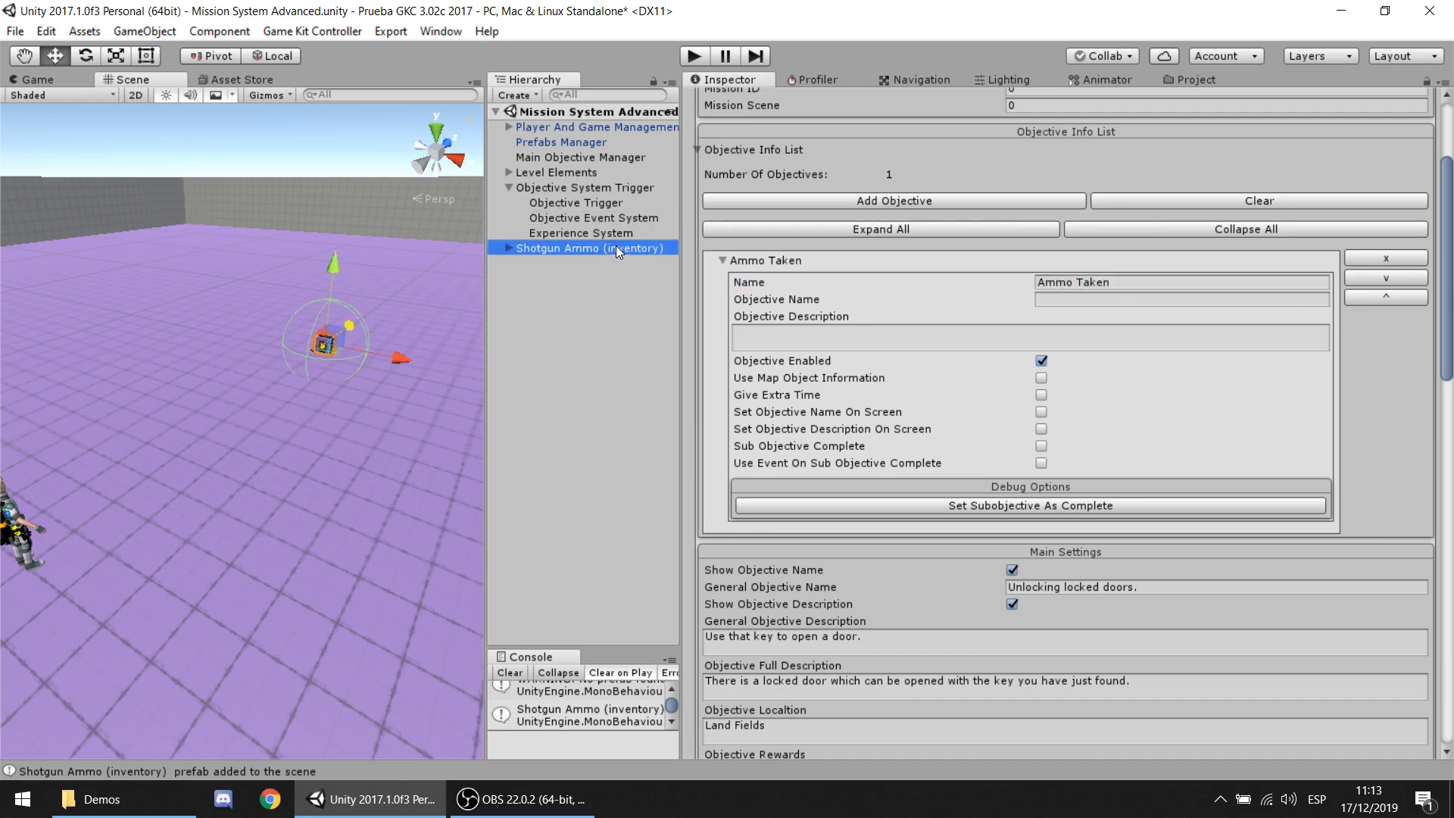
click(1033, 338)
key(ctrl+v)
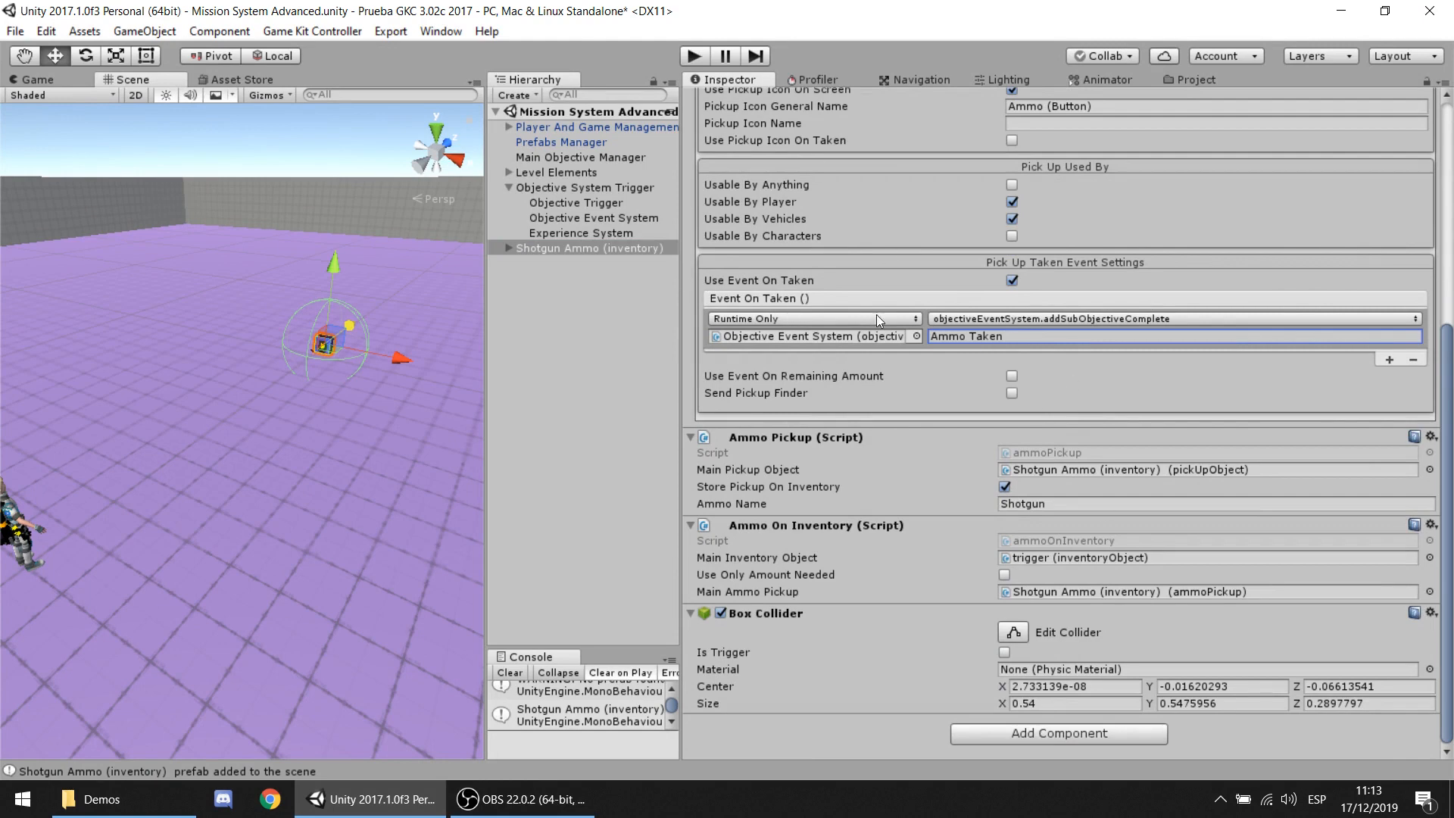
Step: Collapse the Objective Info List on the Objective Event System and bring up its Main Settings
click(528, 189)
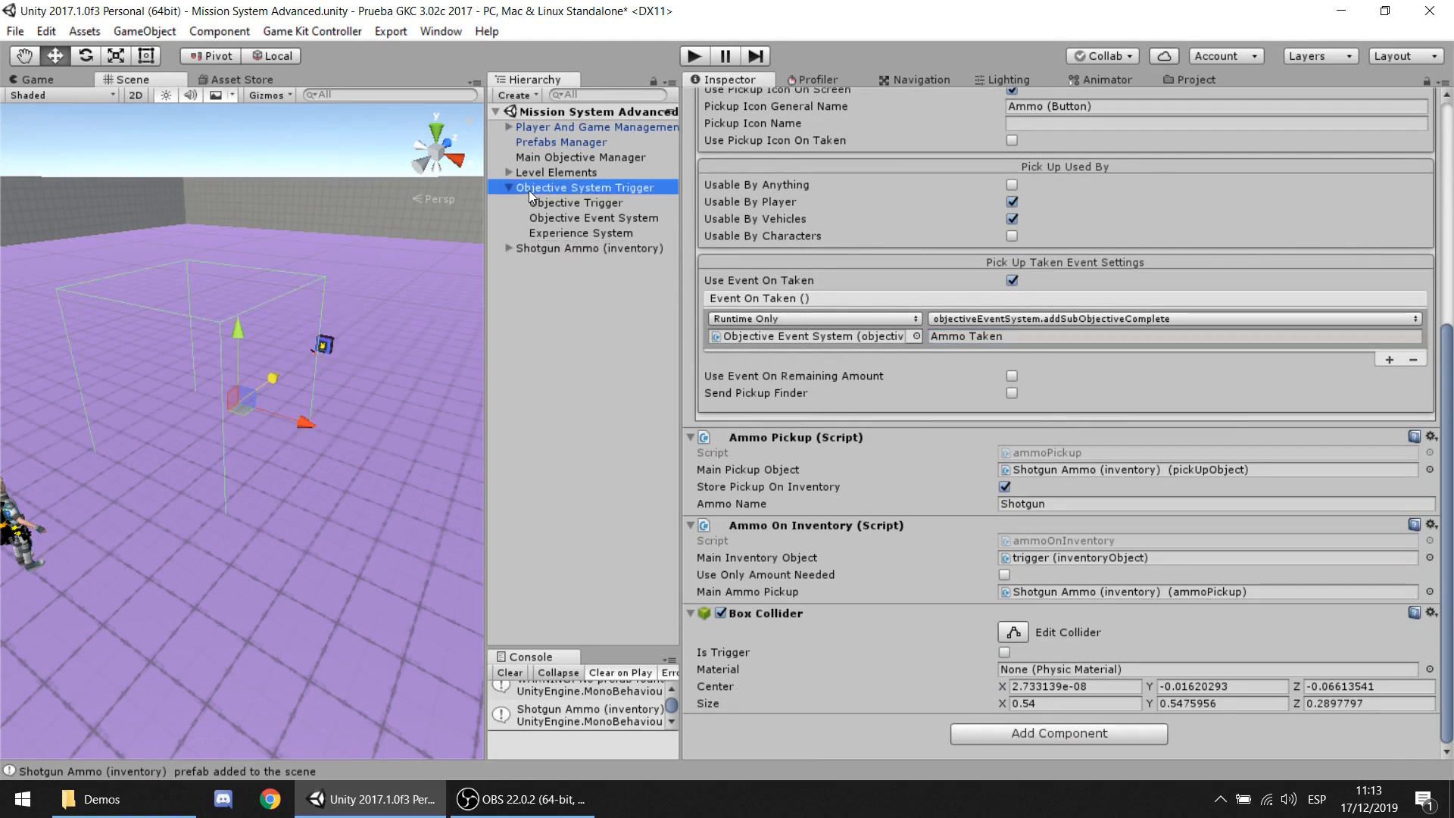
click(588, 219)
scroll(915, 326, down, 5)
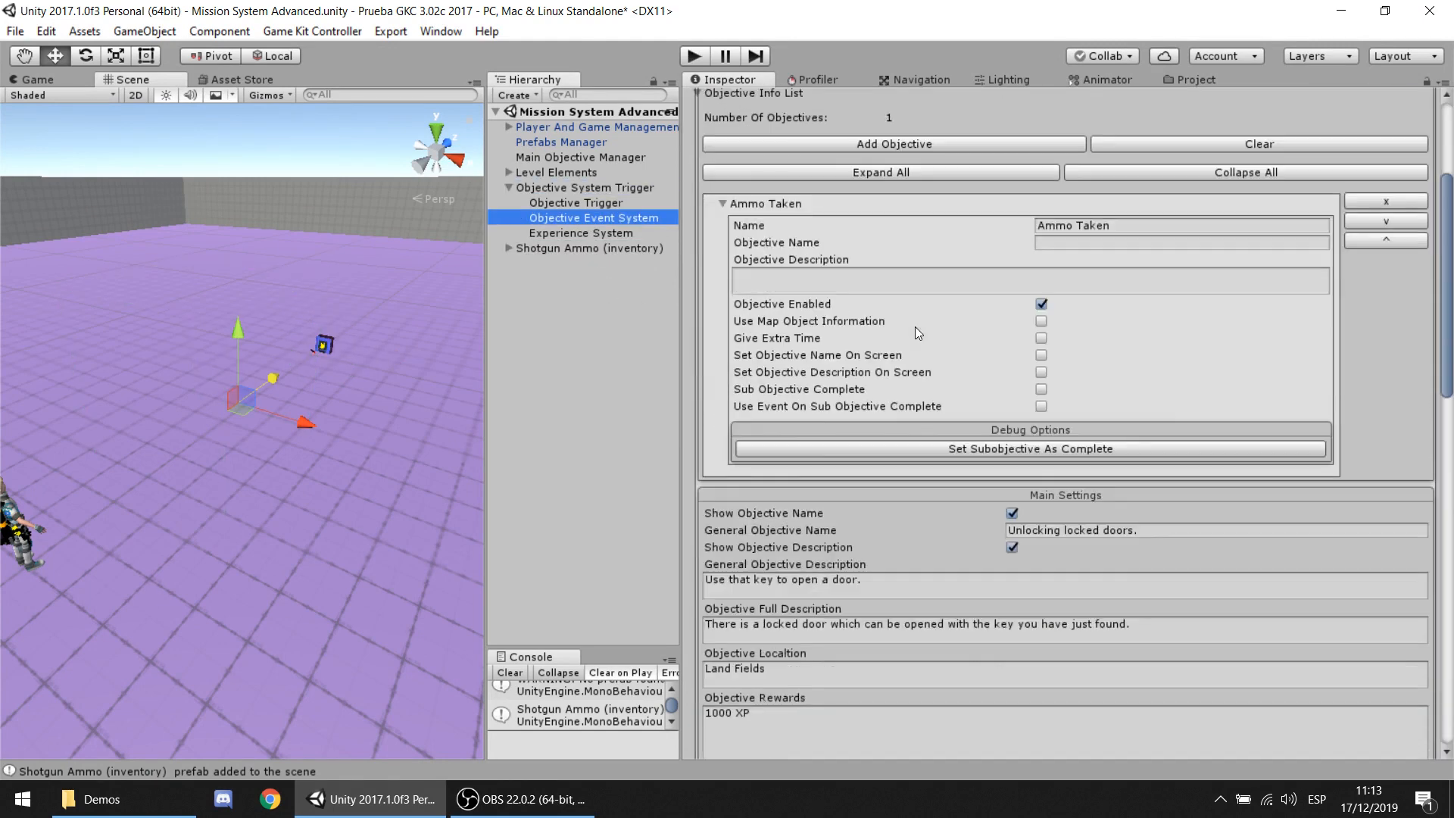
scroll(810, 312, up, 4)
click(784, 261)
scroll(1052, 288, down, 3)
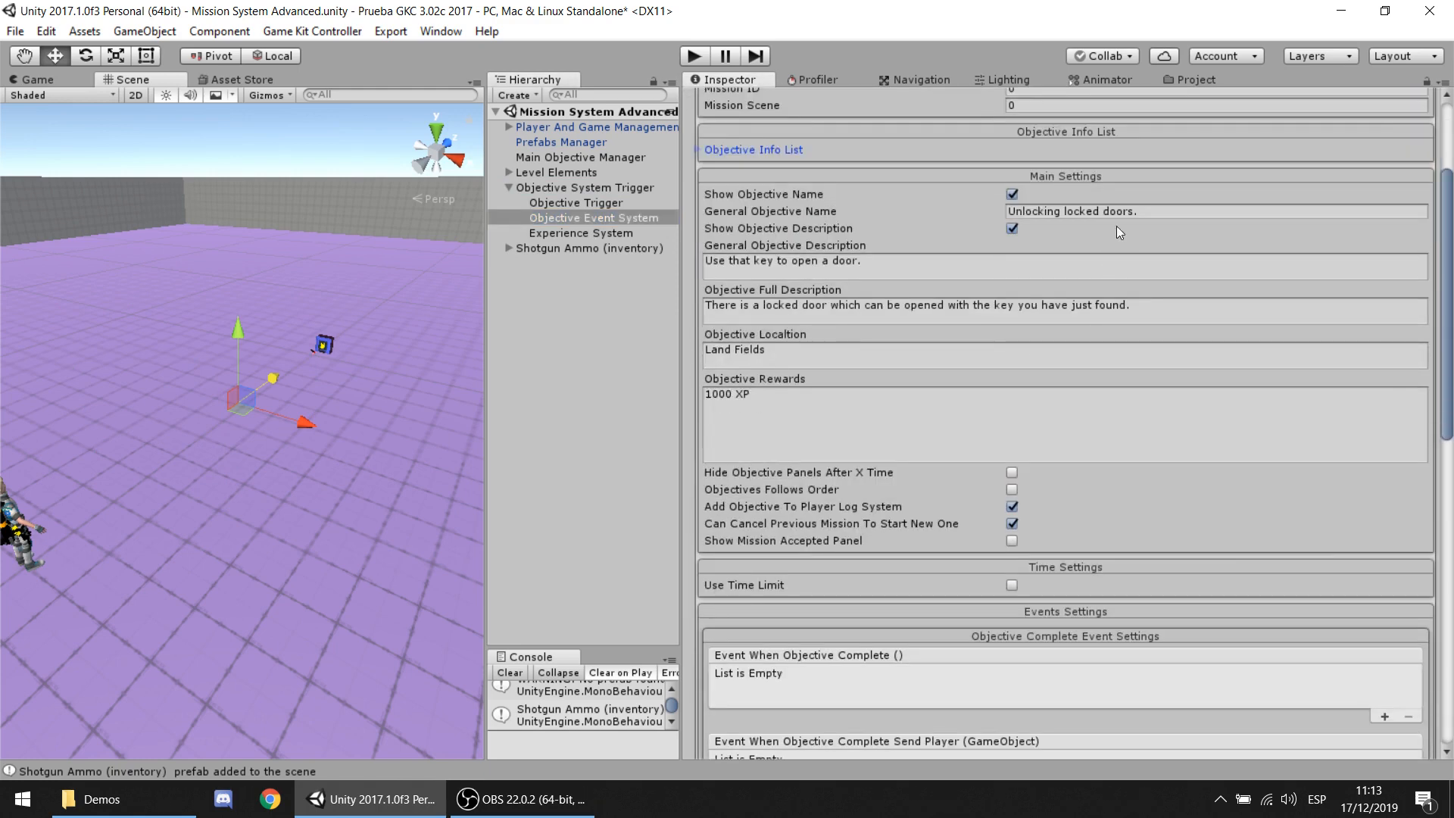
Step: Set the General Objective Name to "Take pickup" in the Objective Event System's Main Settings
click(1130, 213)
text(Take)
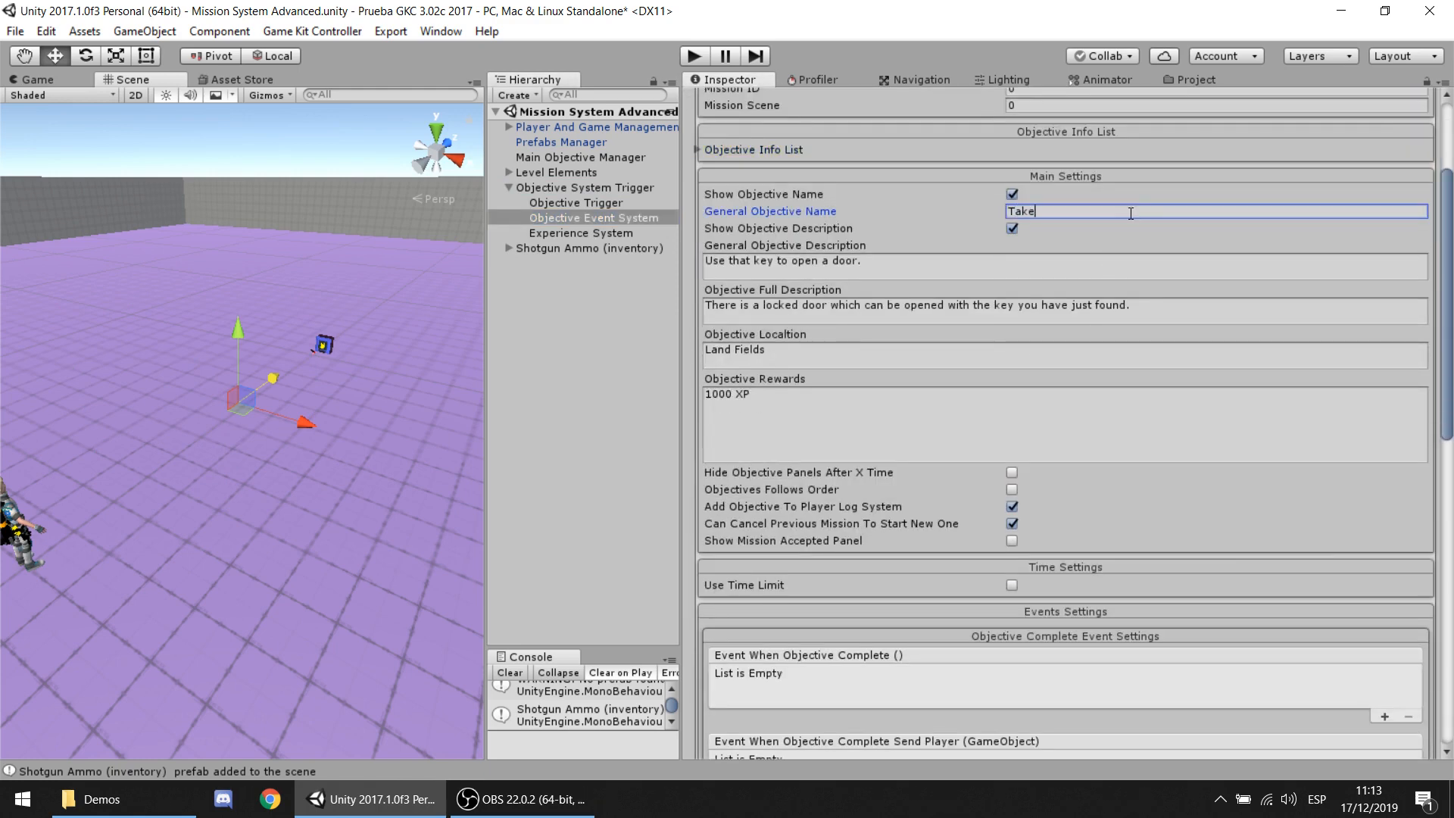
key(Tab)
click(1135, 213)
click(1143, 214)
text(pickup)
key(Tab)
Step: Set the General Objective Description to "Take the ammo from the ground"
click(963, 265)
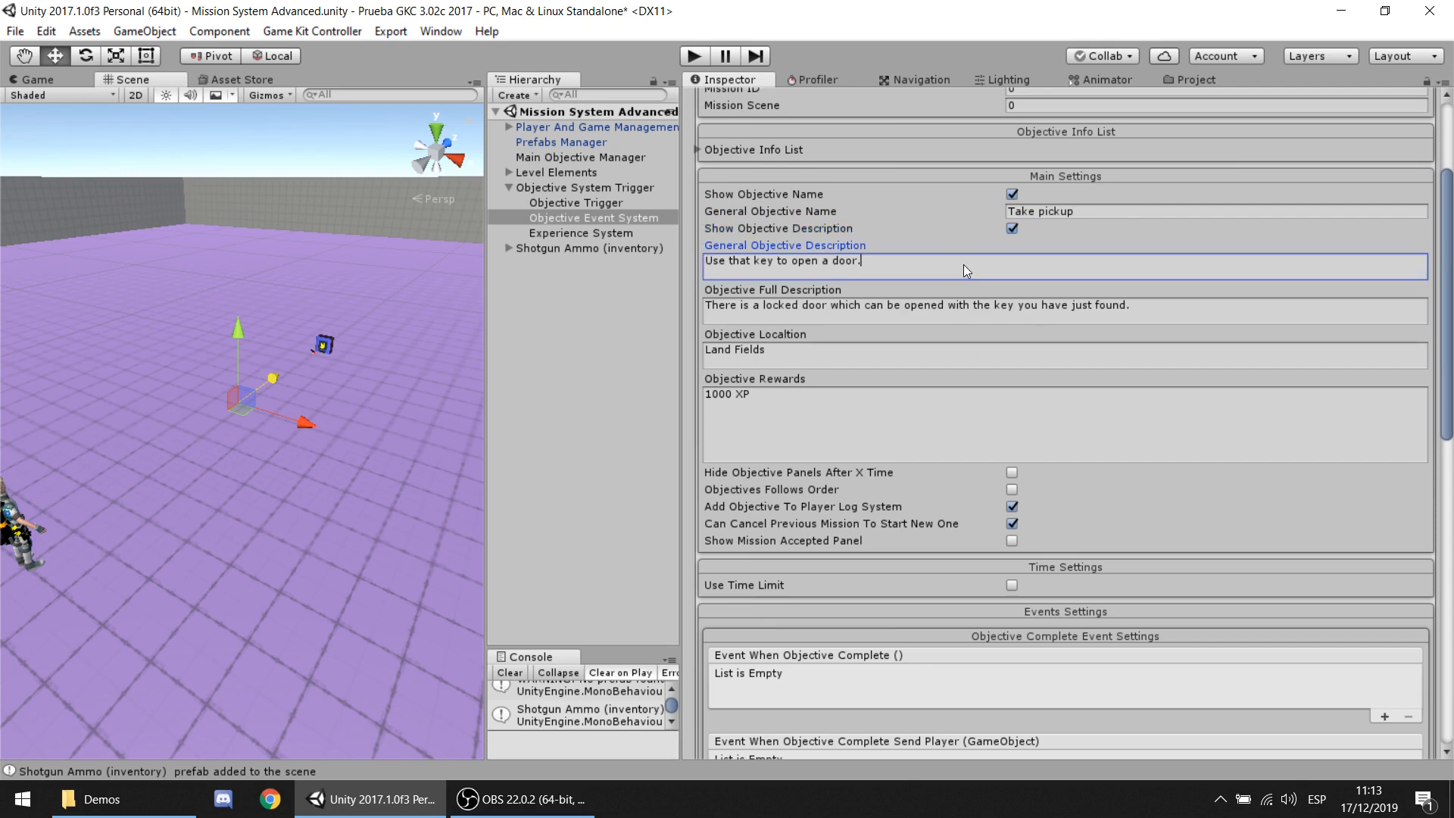
text(Take the ammo from teh gro)
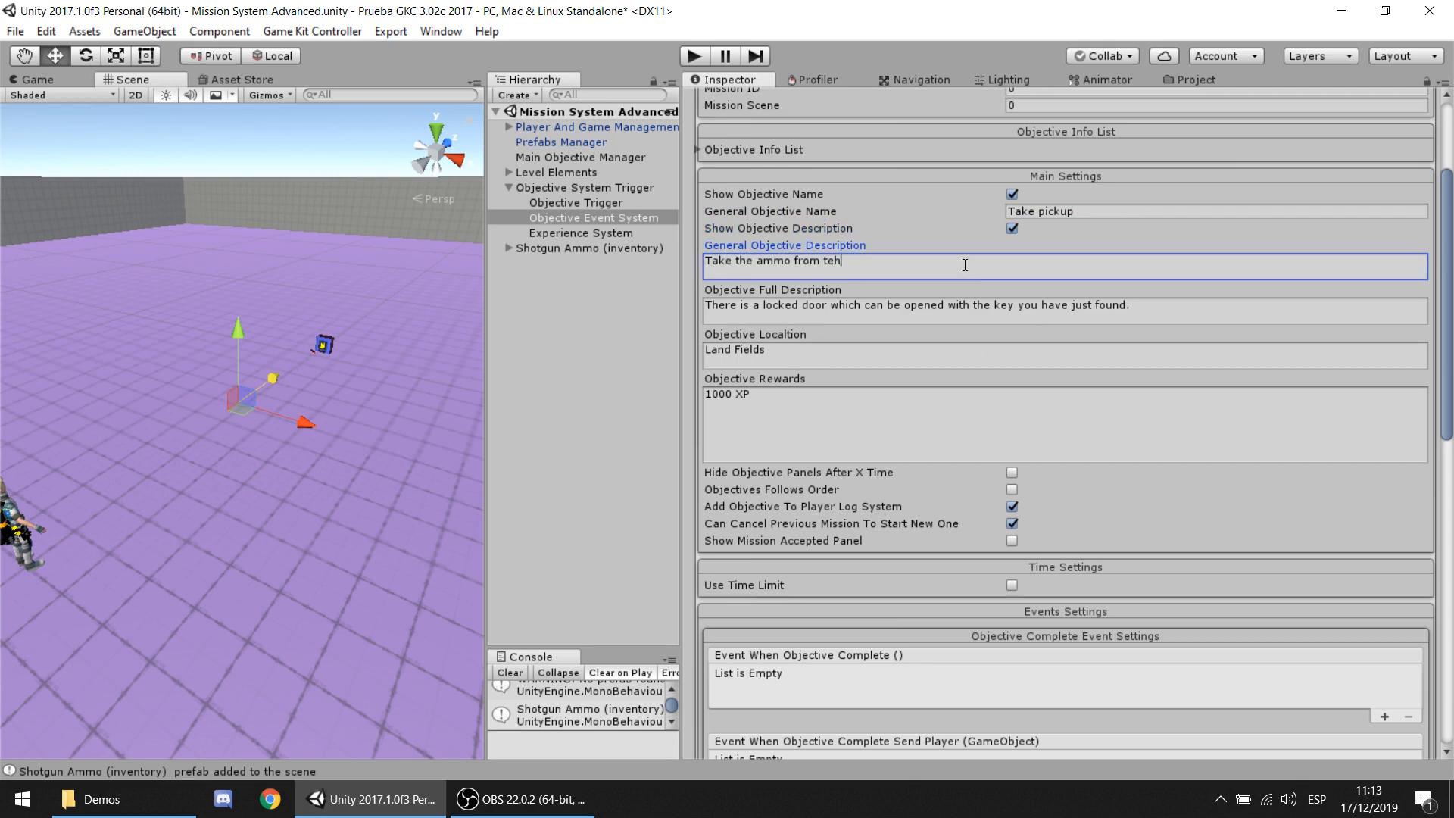
key(BackSpace)
key(BackSpace)
key(BackSpace)
key(BackSpace)
key(BackSpace)
key(BackSpace)
text(he ground)
Step: Set the Objective Full Description to "Just a simple mission to take the ammo" and the Objective Rewards to "100 XP"
click(1027, 317)
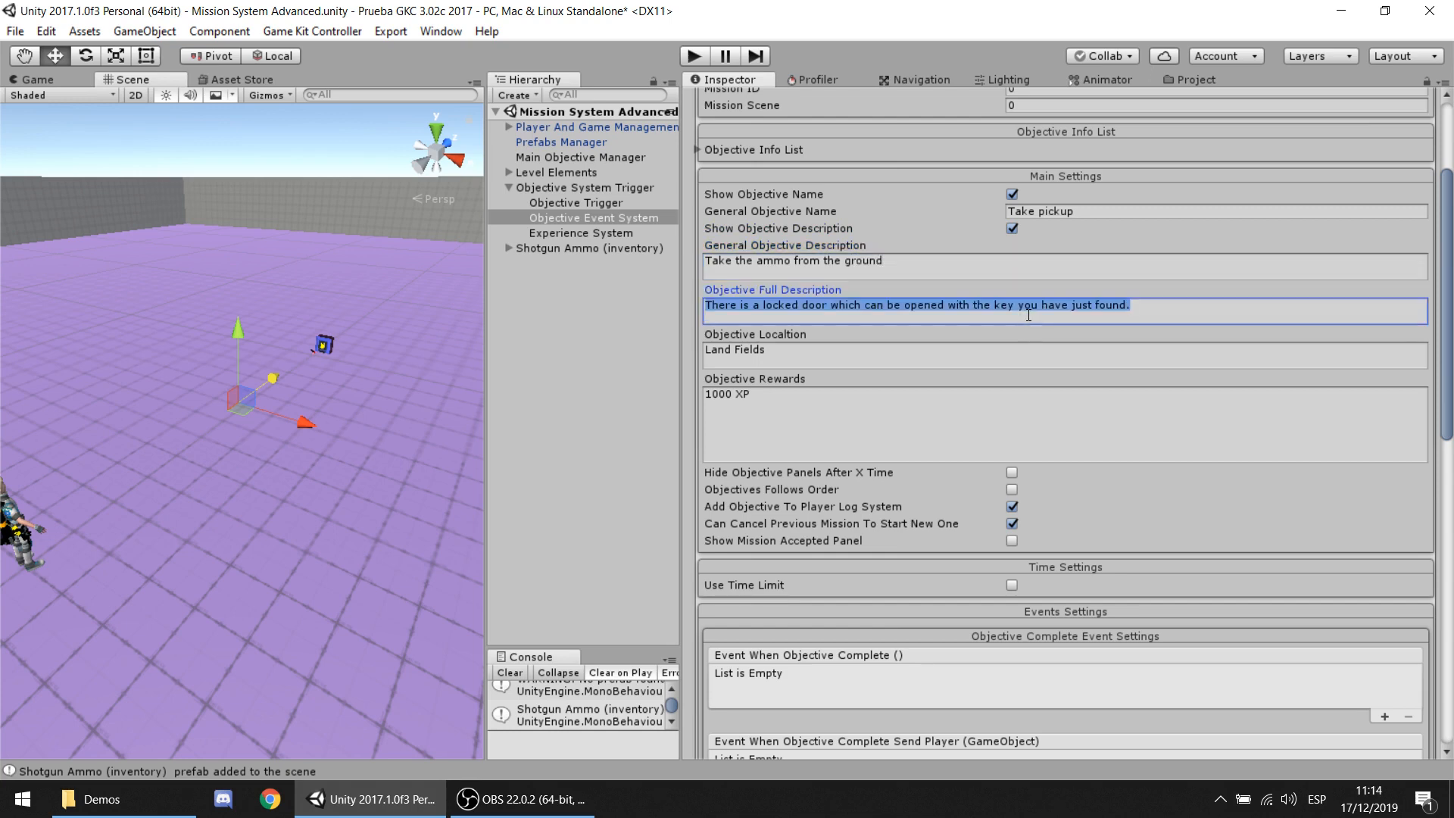
text(Jus )
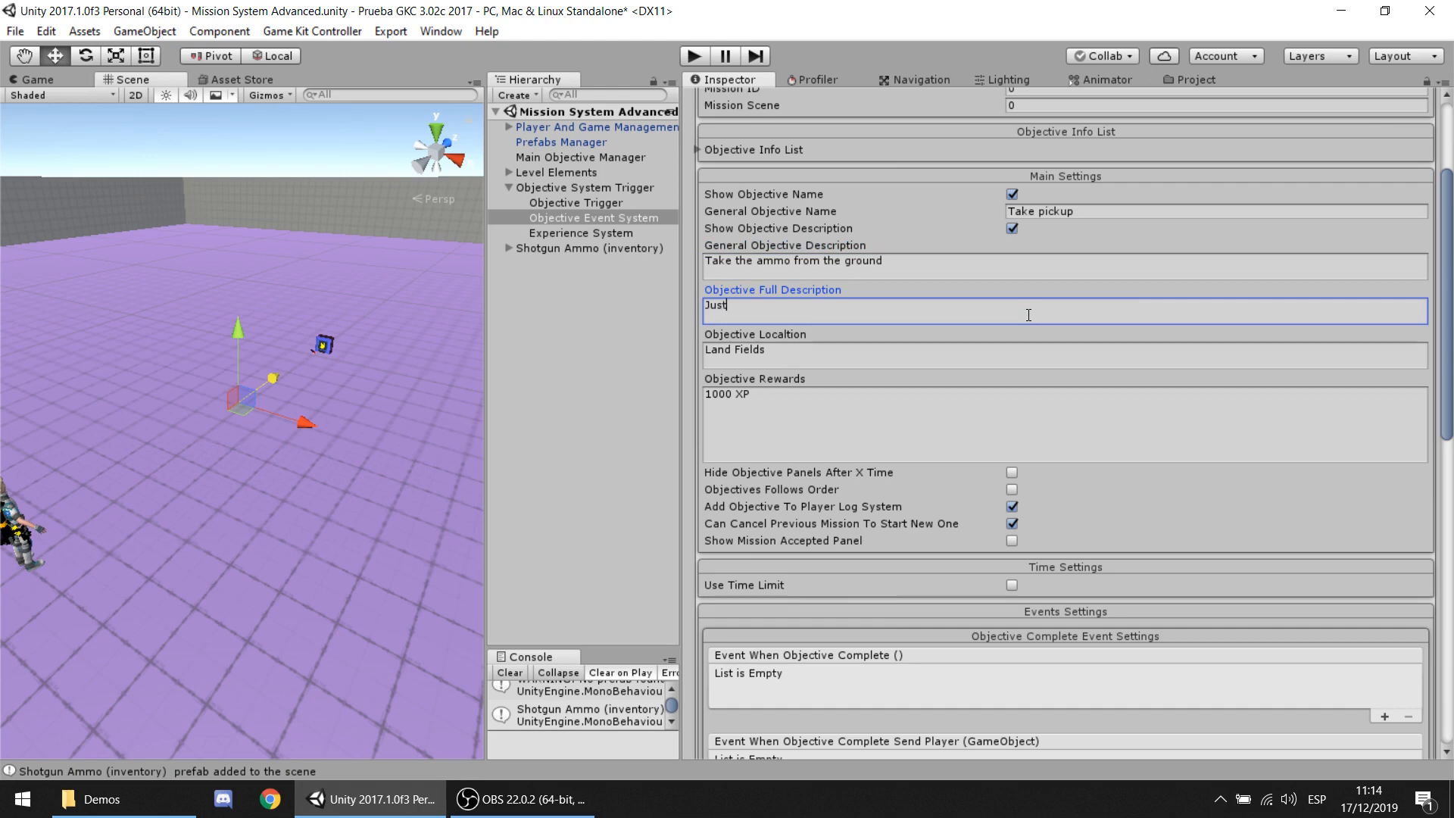
text( a simple mission to take the ammo)
click(953, 394)
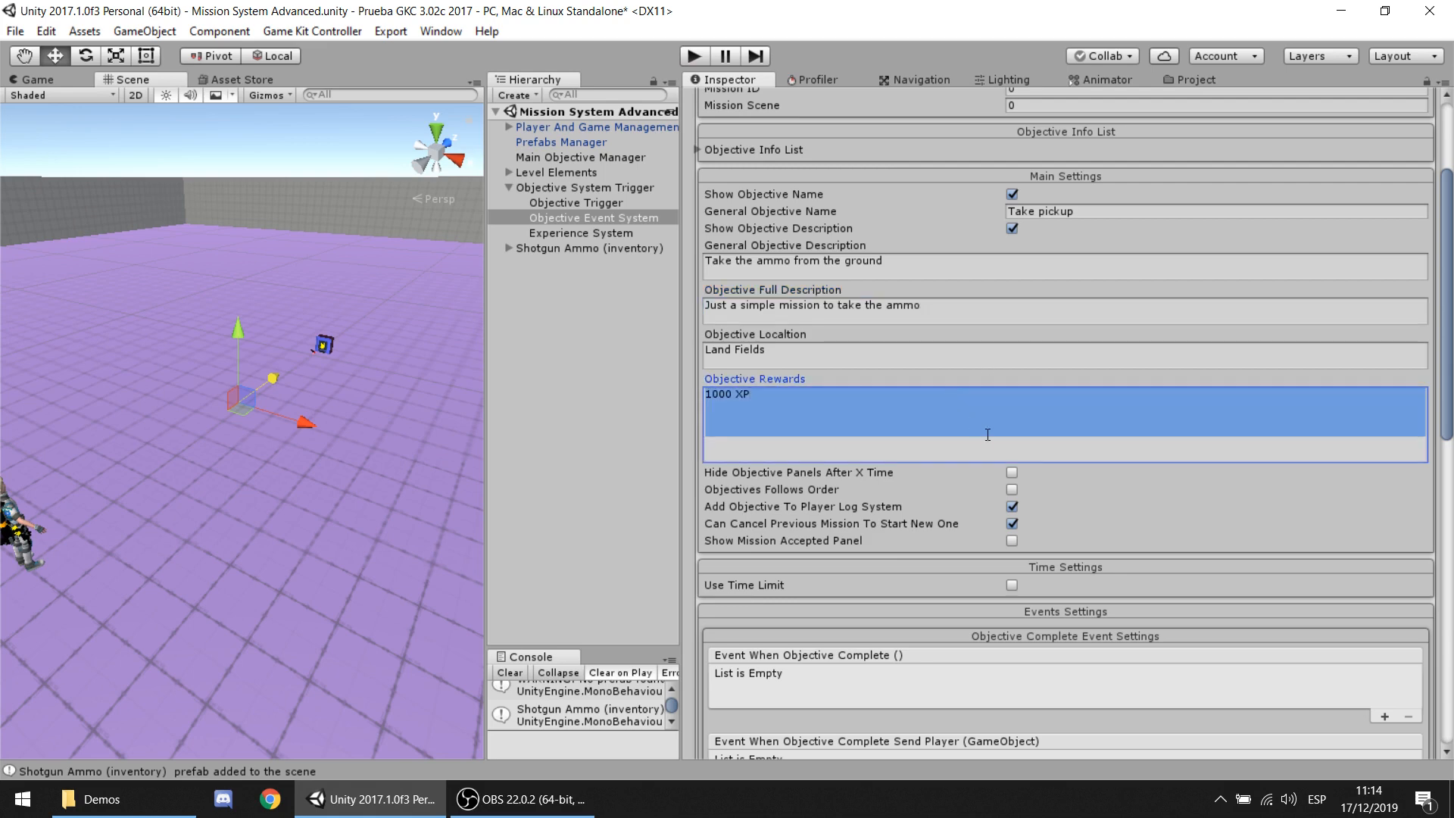
text(100)
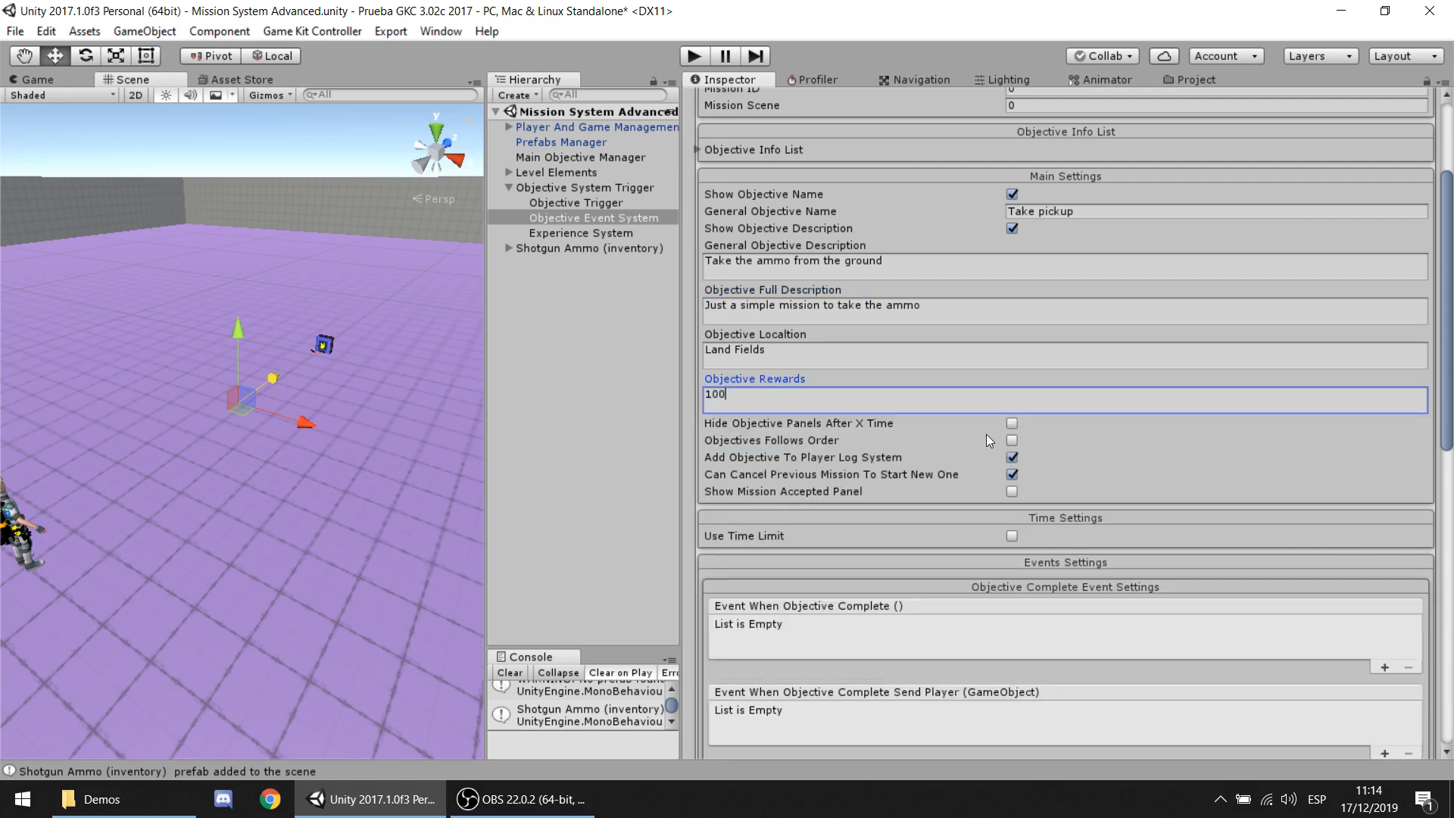
text( XP)
Step: Enable Give Reward On Objective Complete in the Reward Event Settings, keeping Use Event Objective Complete Reward enabled
scroll(966, 412, down, 10)
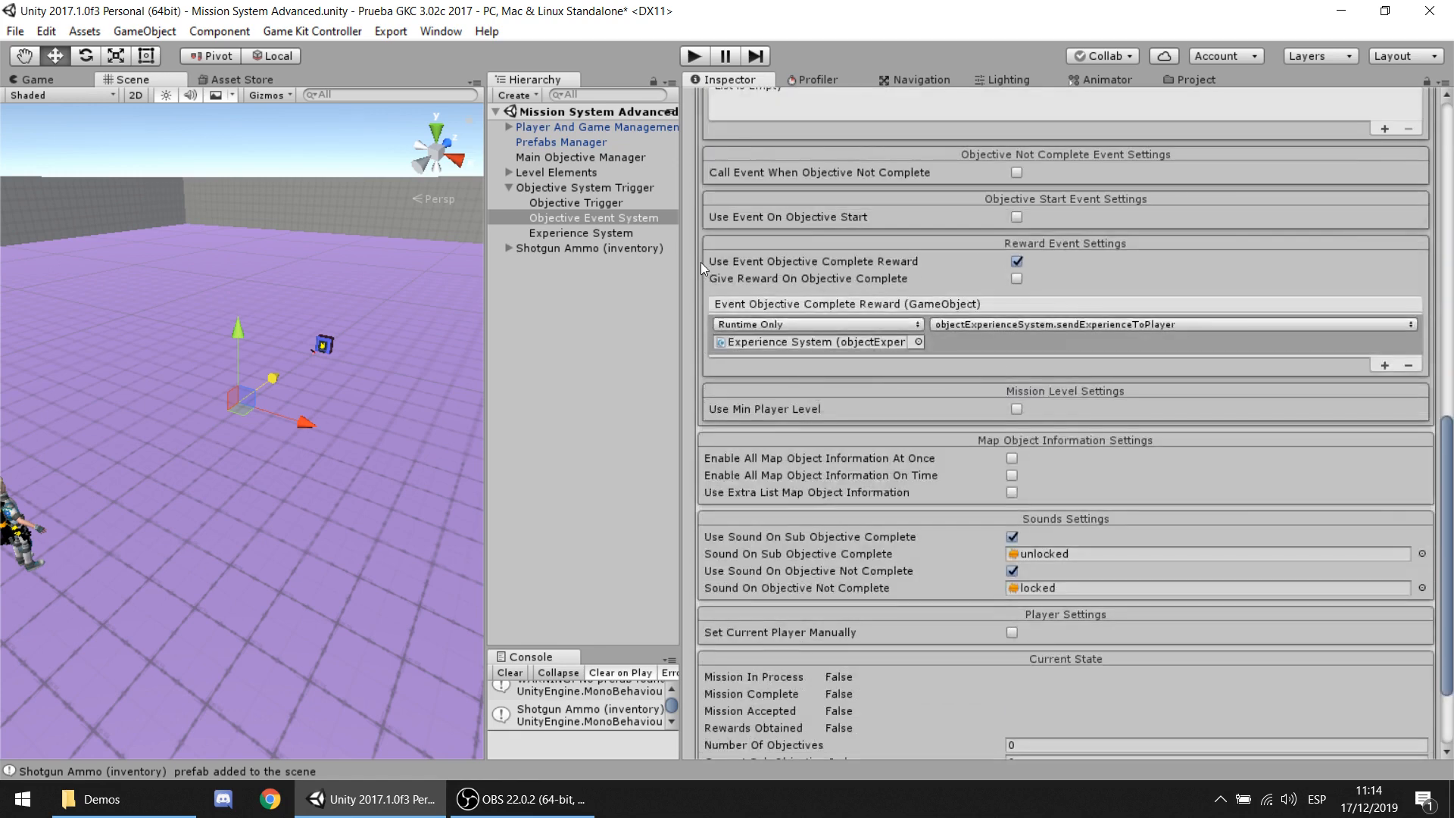
click(1023, 261)
click(1020, 259)
mouse_move(416, 401)
right_down()
mouse_move(366, 391)
mouse_move(408, 384)
right_up()
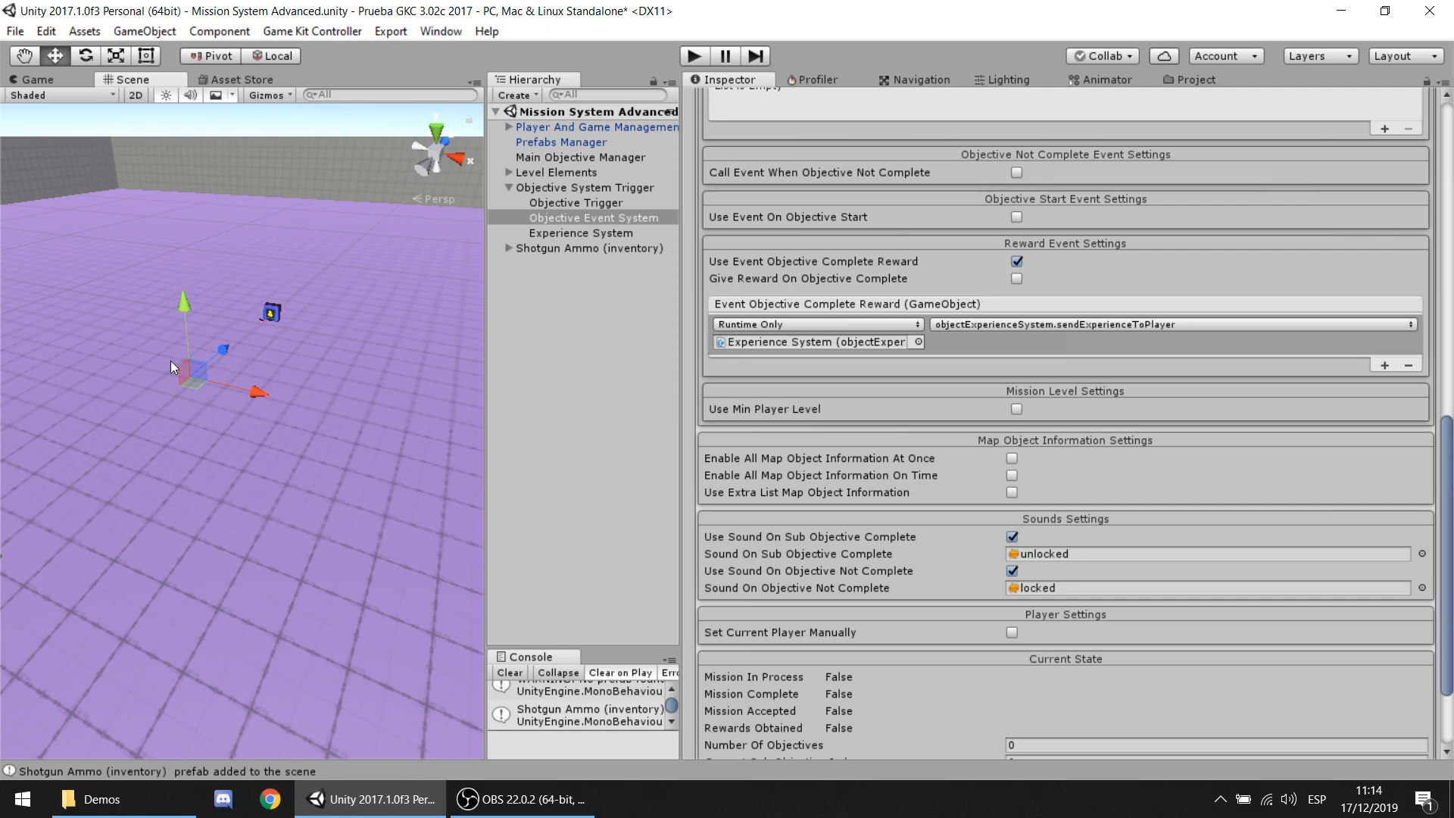
right_drag(275, 325, 231, 332)
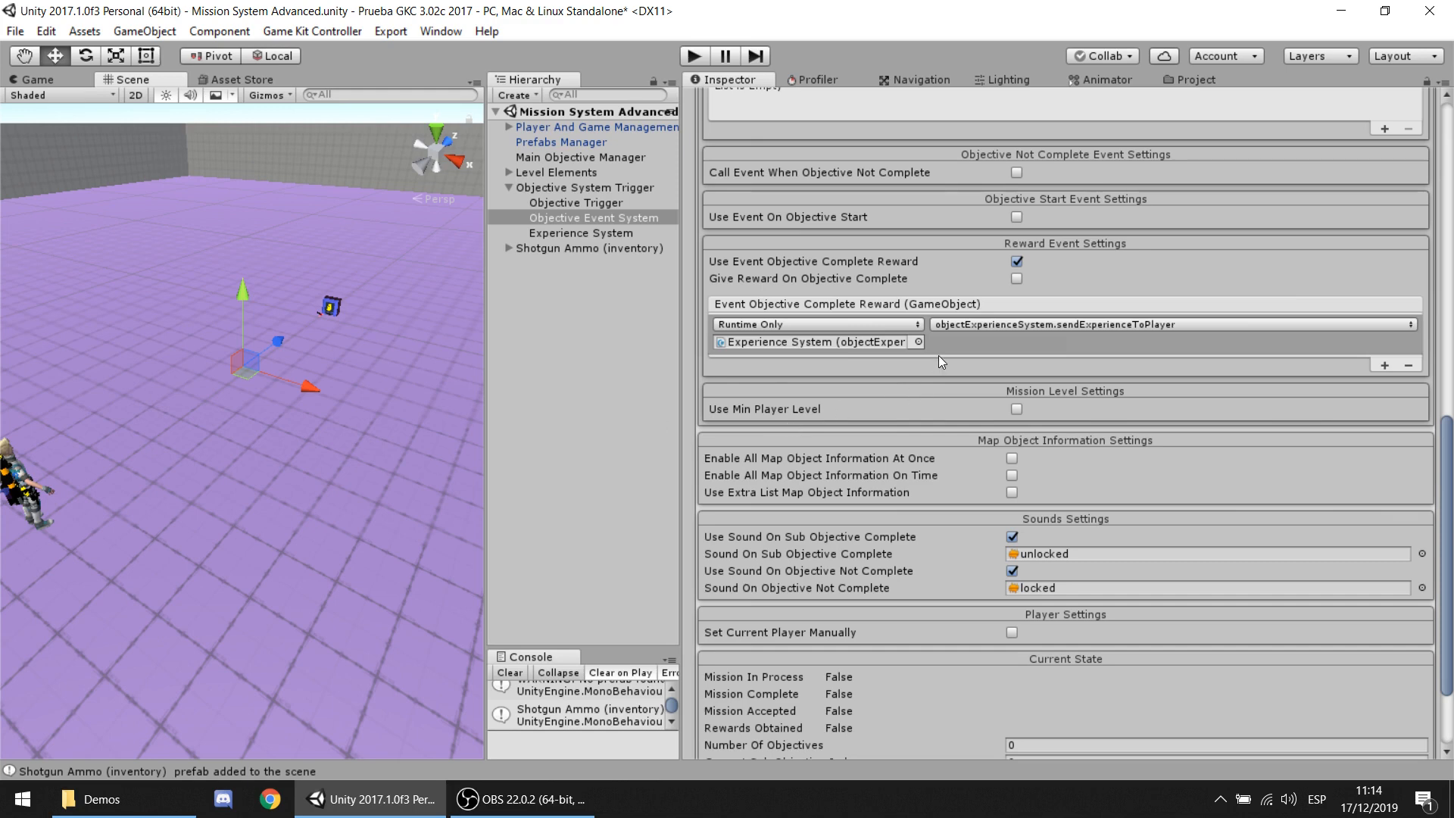
click(1018, 278)
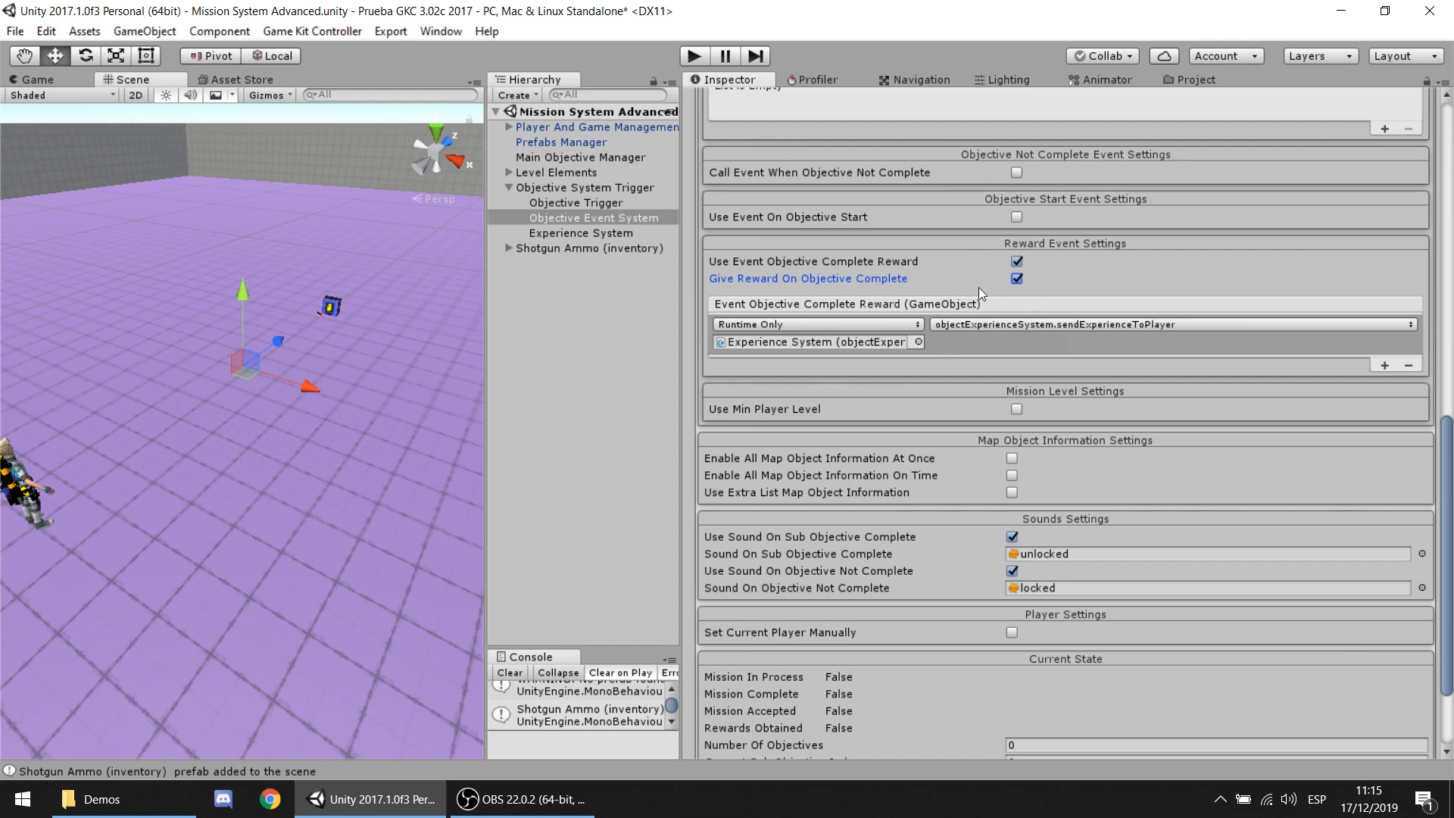
scroll(1077, 293, up, 10)
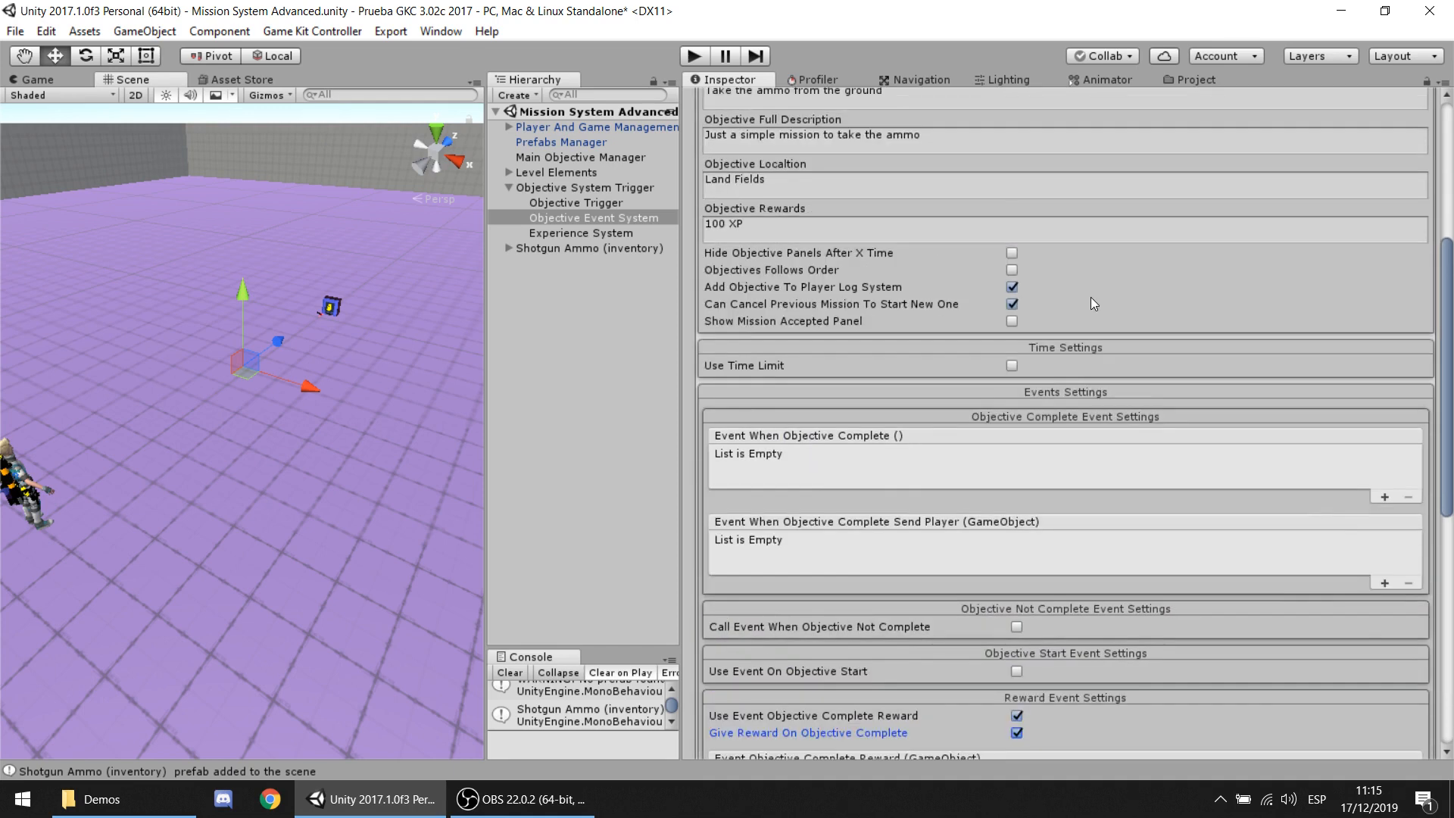
Step: Select the Objective System Trigger, enlarge the scene view, and examine its trigger zone relative to the player and shotgun ammo
click(618, 188)
alt+drag(378, 291, 106, 450)
middle_drag(106, 450, 168, 418)
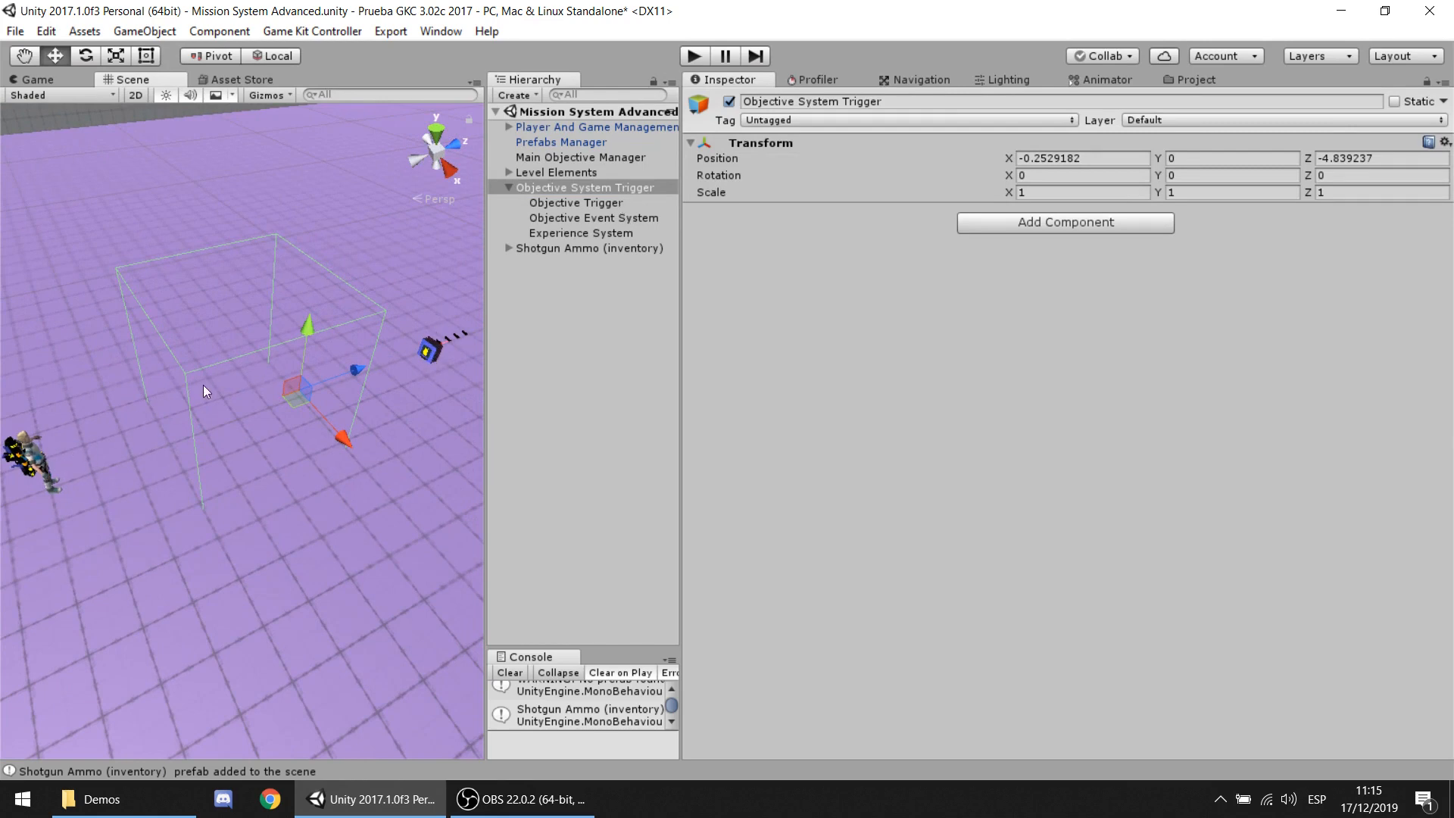
alt+drag(202, 385, 155, 354)
mouse_move(155, 355)
middle_down()
mouse_move(215, 393)
mouse_move(171, 375)
middle_up()
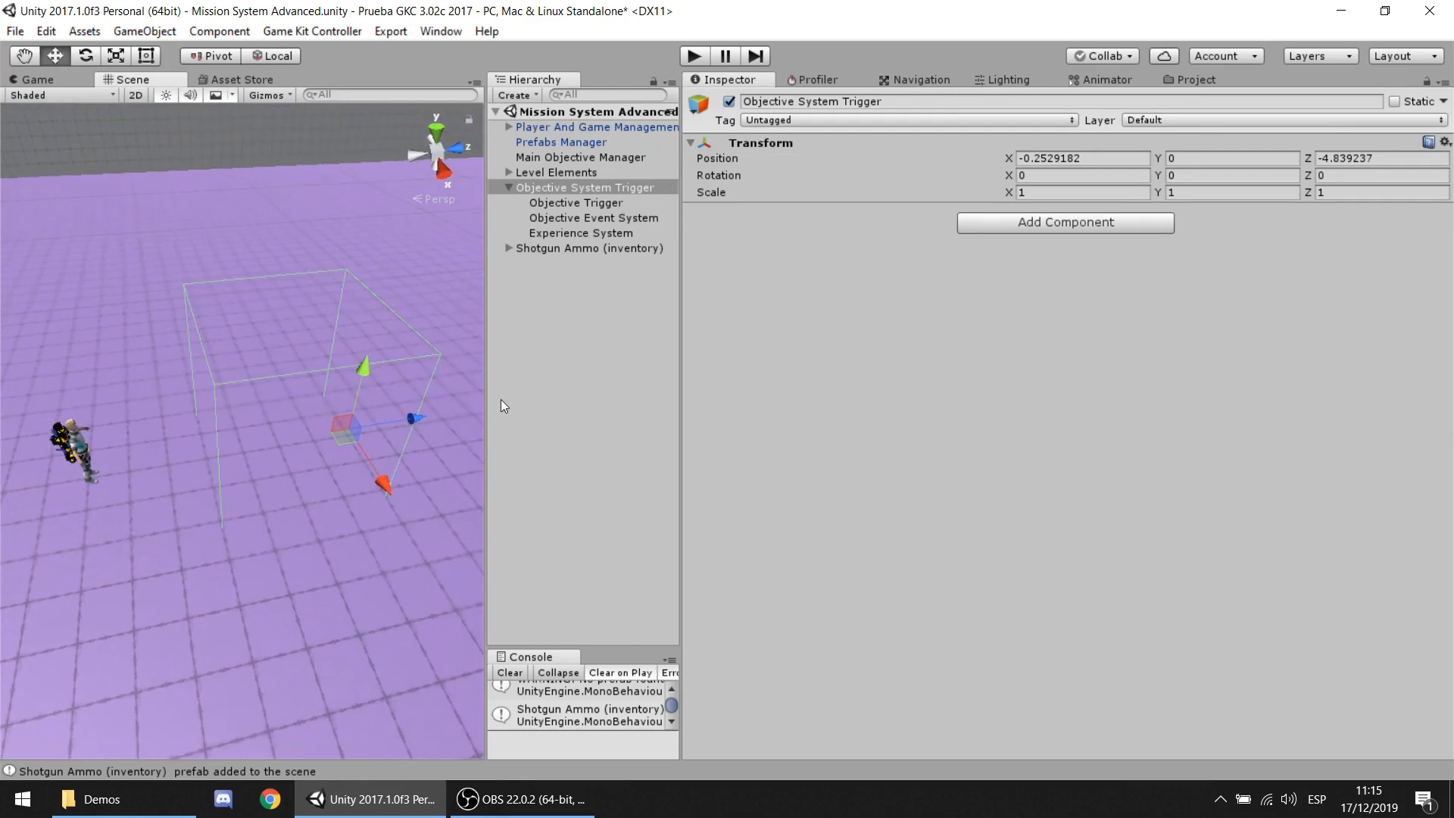
drag(489, 391, 927, 390)
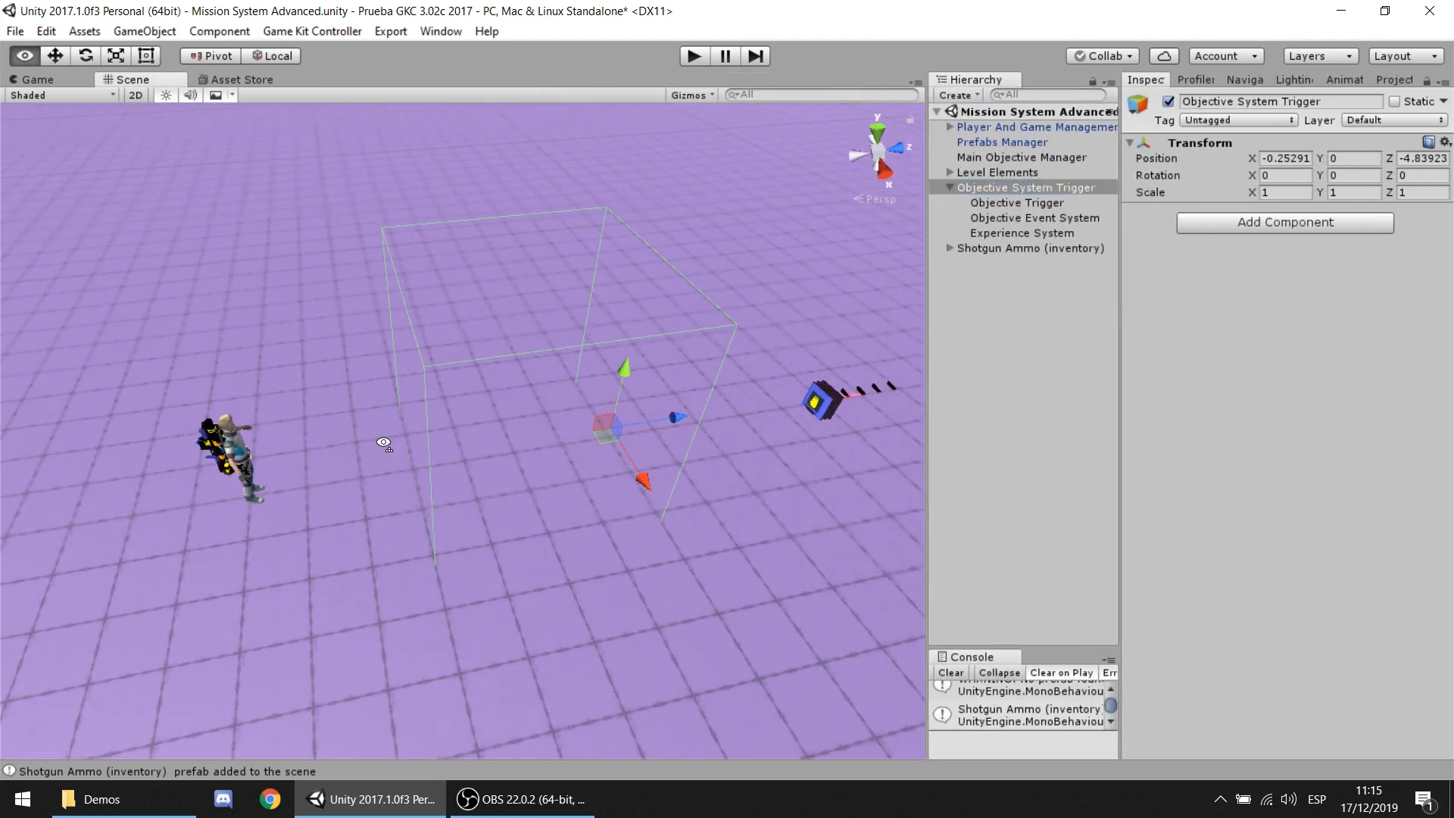
alt+drag(383, 444, 553, 371)
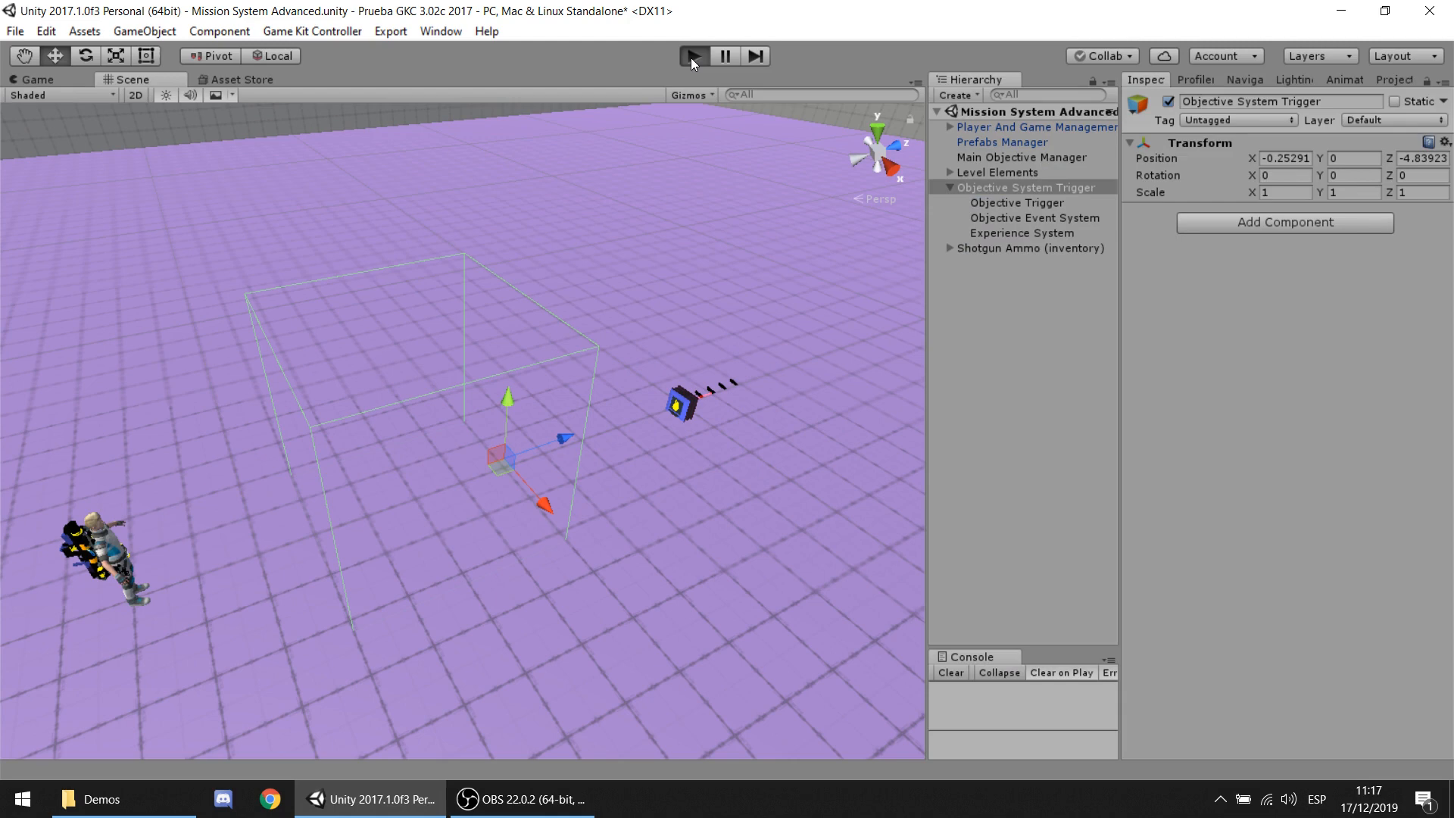
Step: Play-test the scene by walking the player into the mission trigger, and review the Take pickup entry in the Objective Log
click(692, 57)
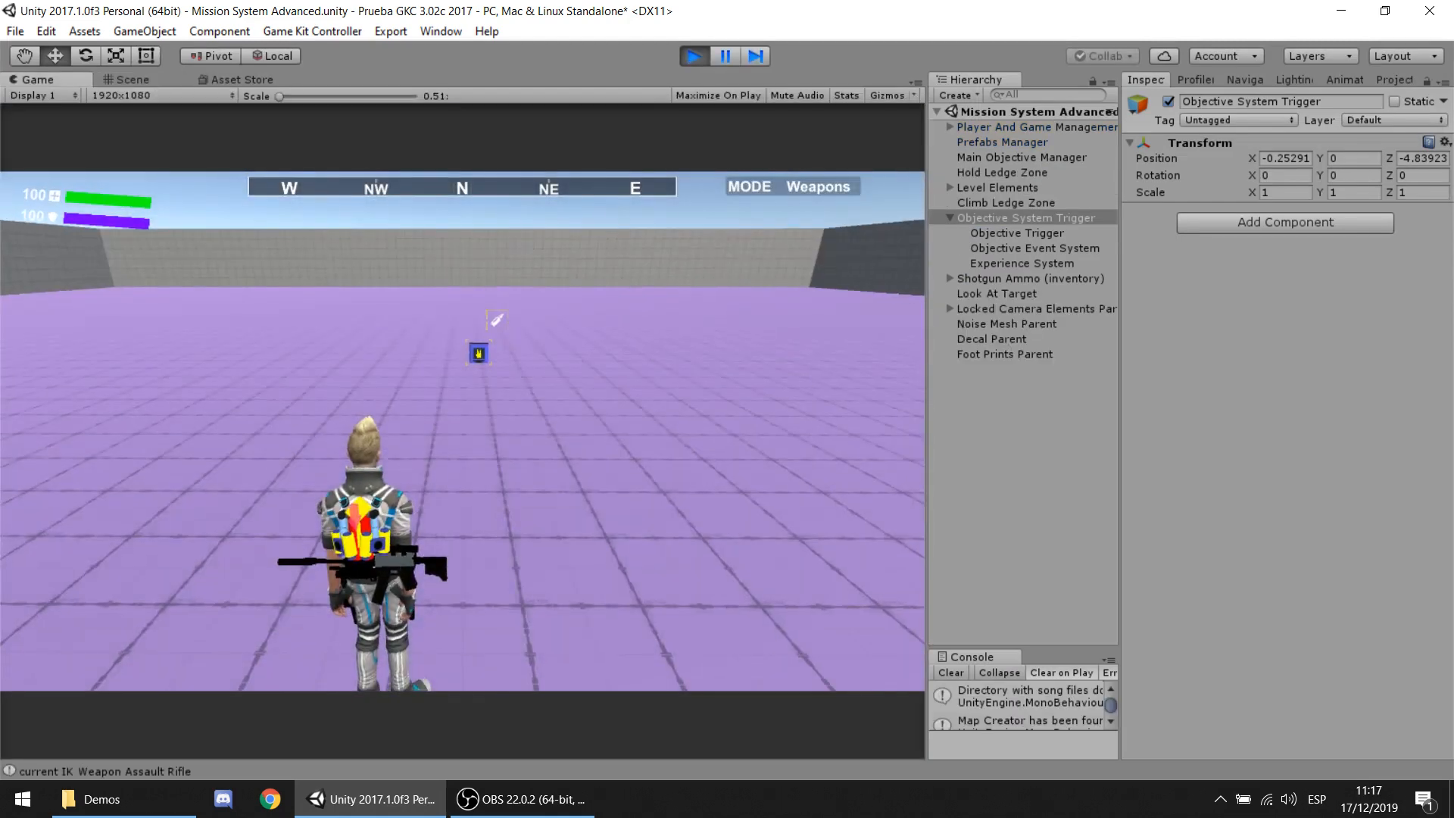
key(w)
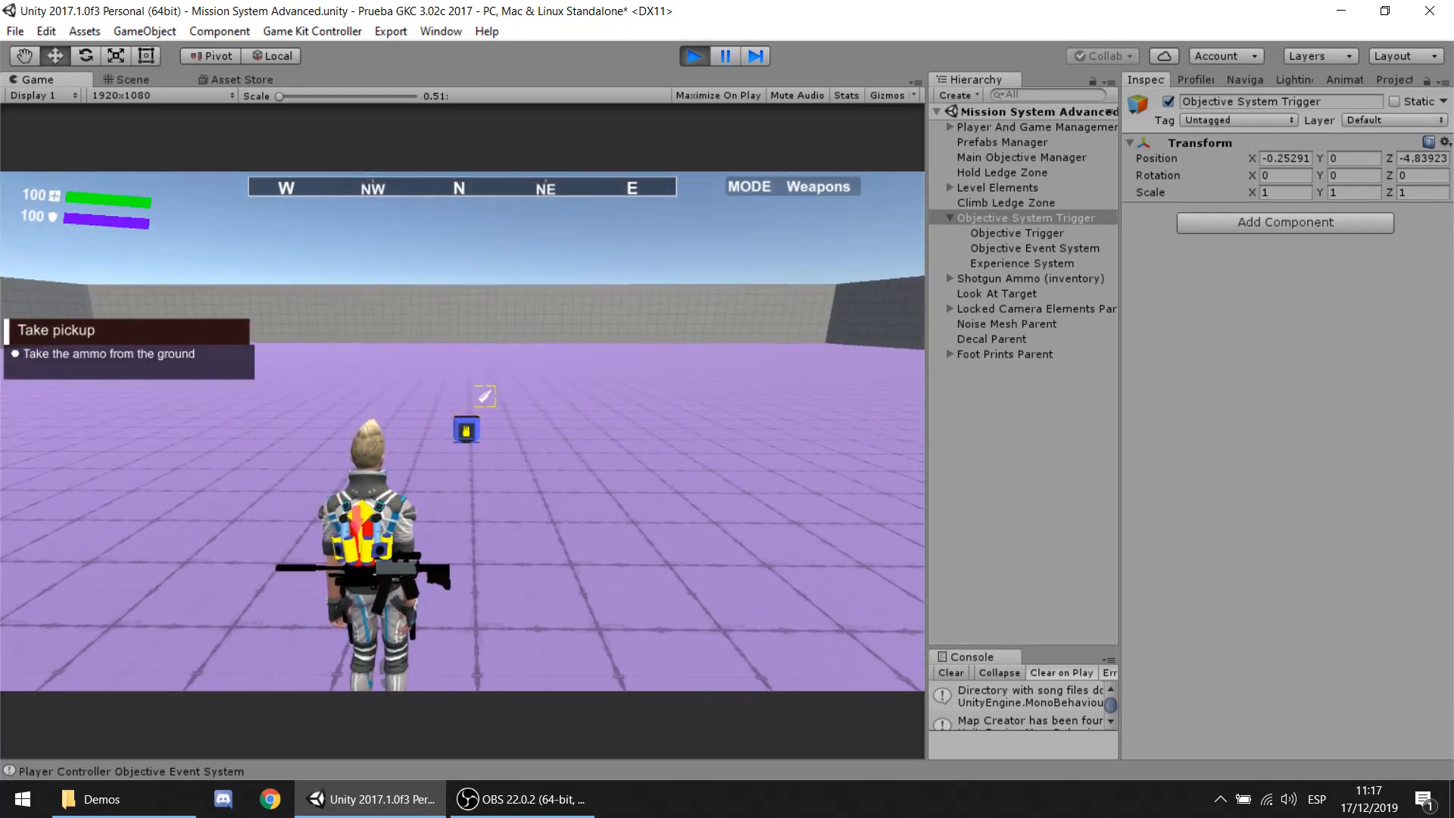
key(j)
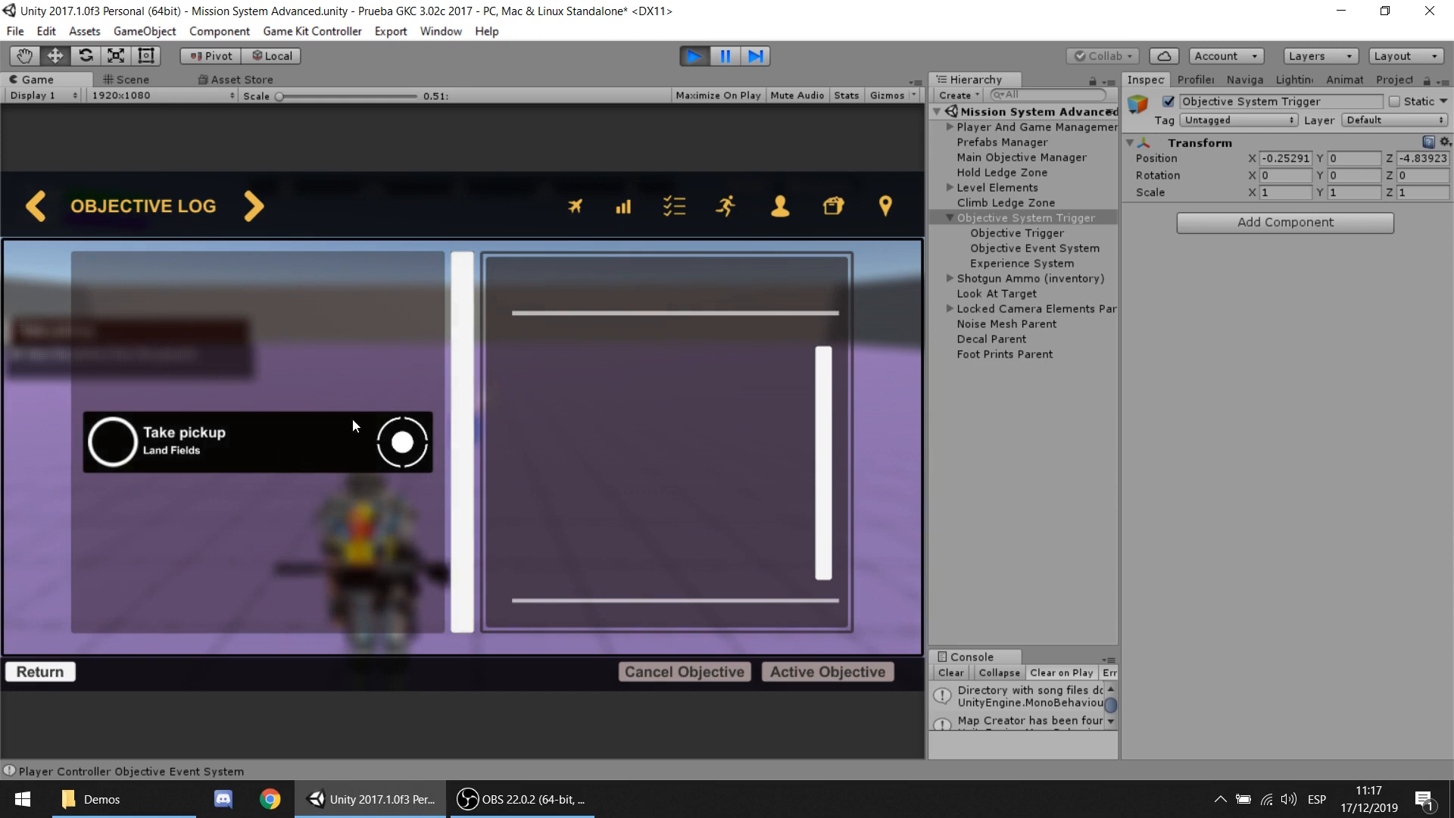
click(331, 444)
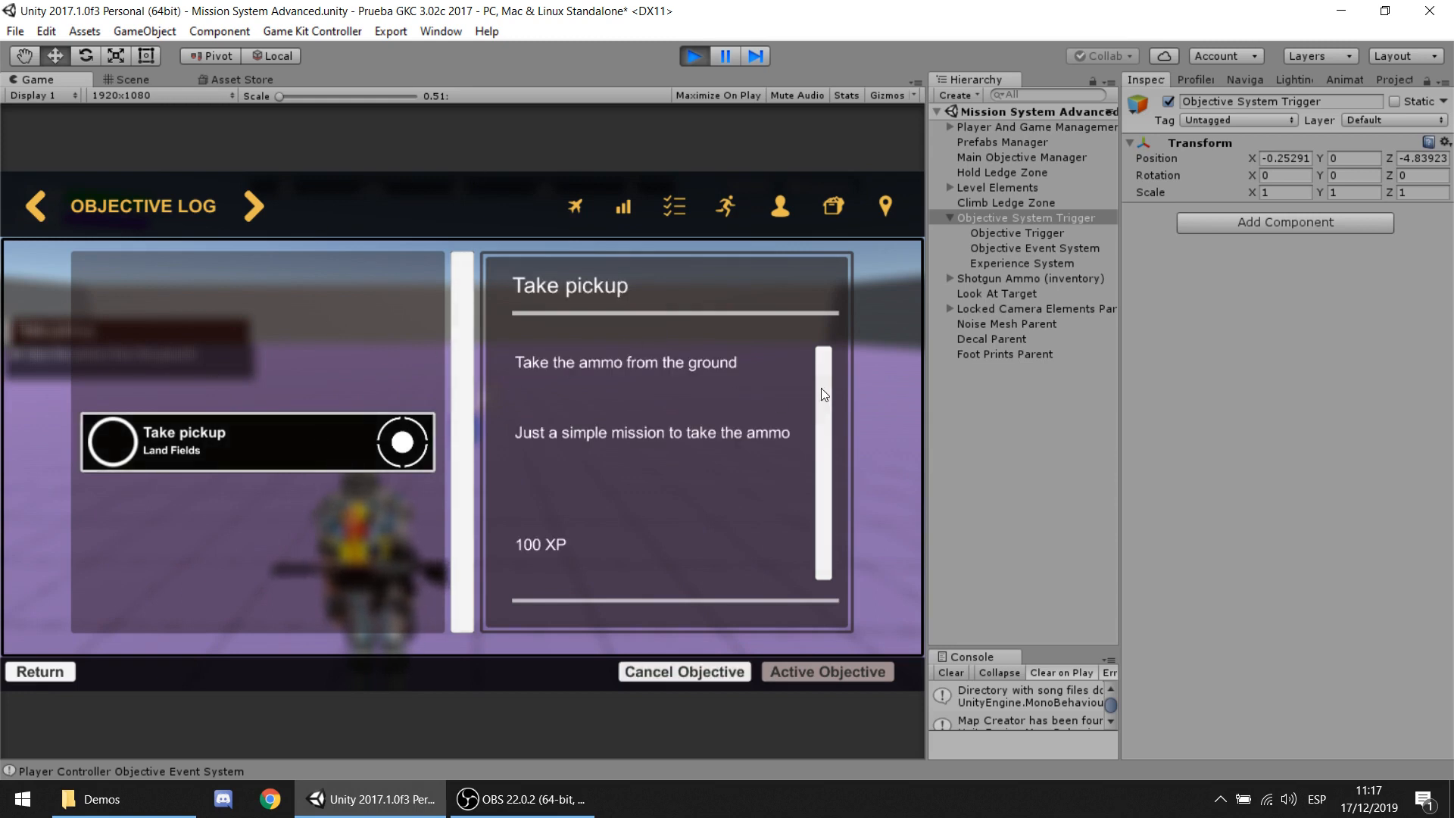
drag(821, 388, 824, 470)
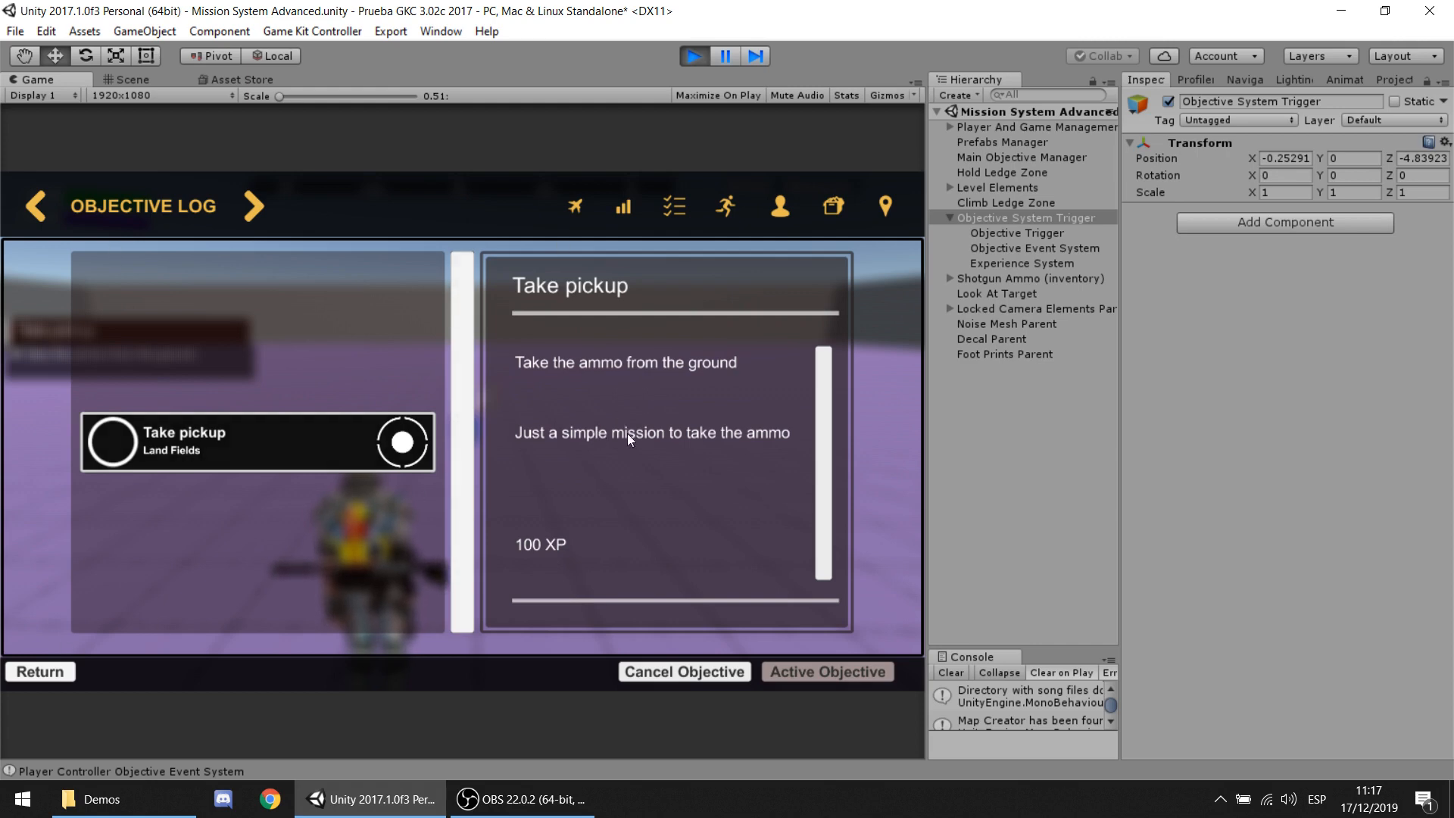
click(74, 670)
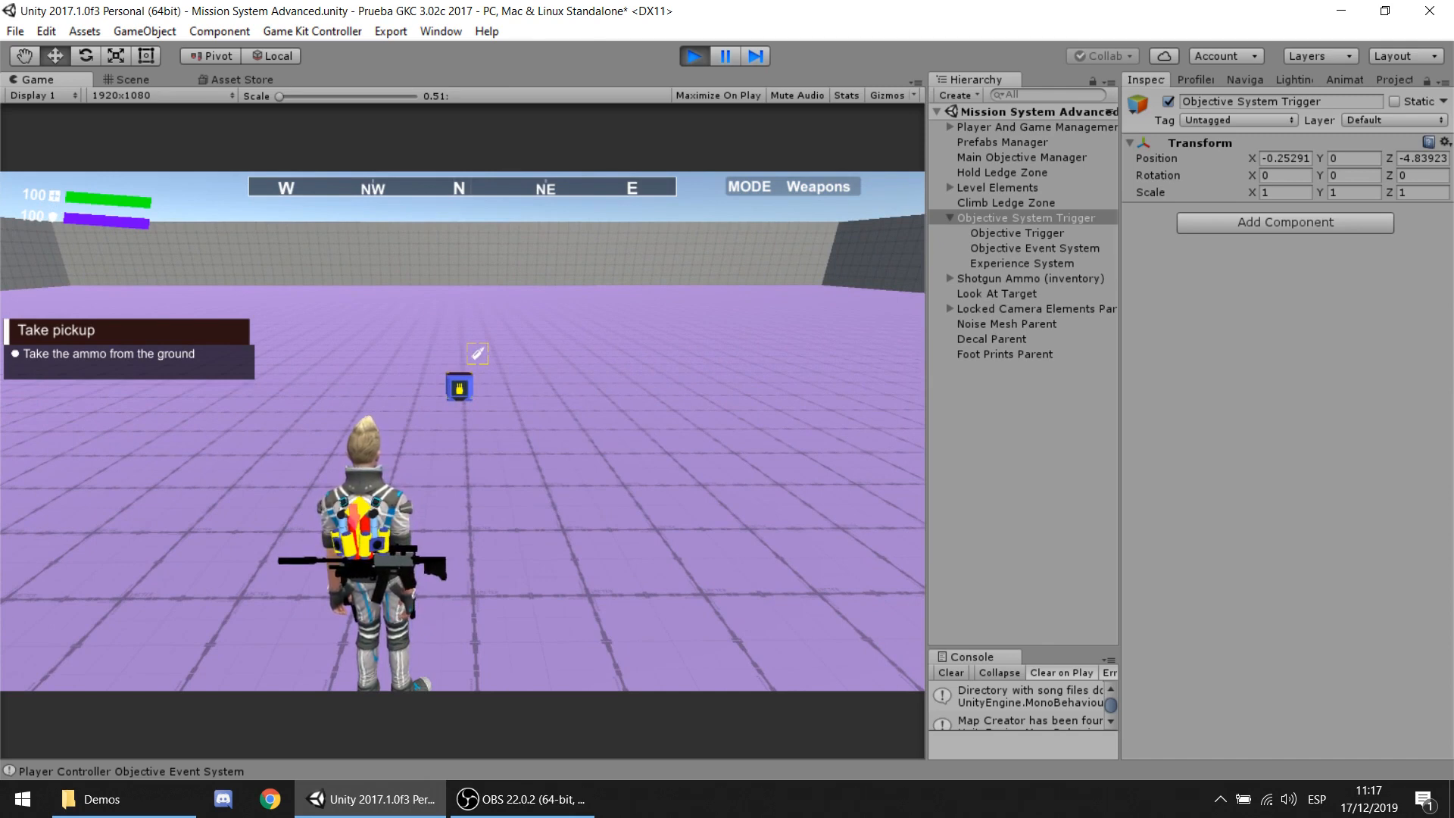
Step: Walk the player to the Shotgun Ammo box and take it
key(w)
key(w)
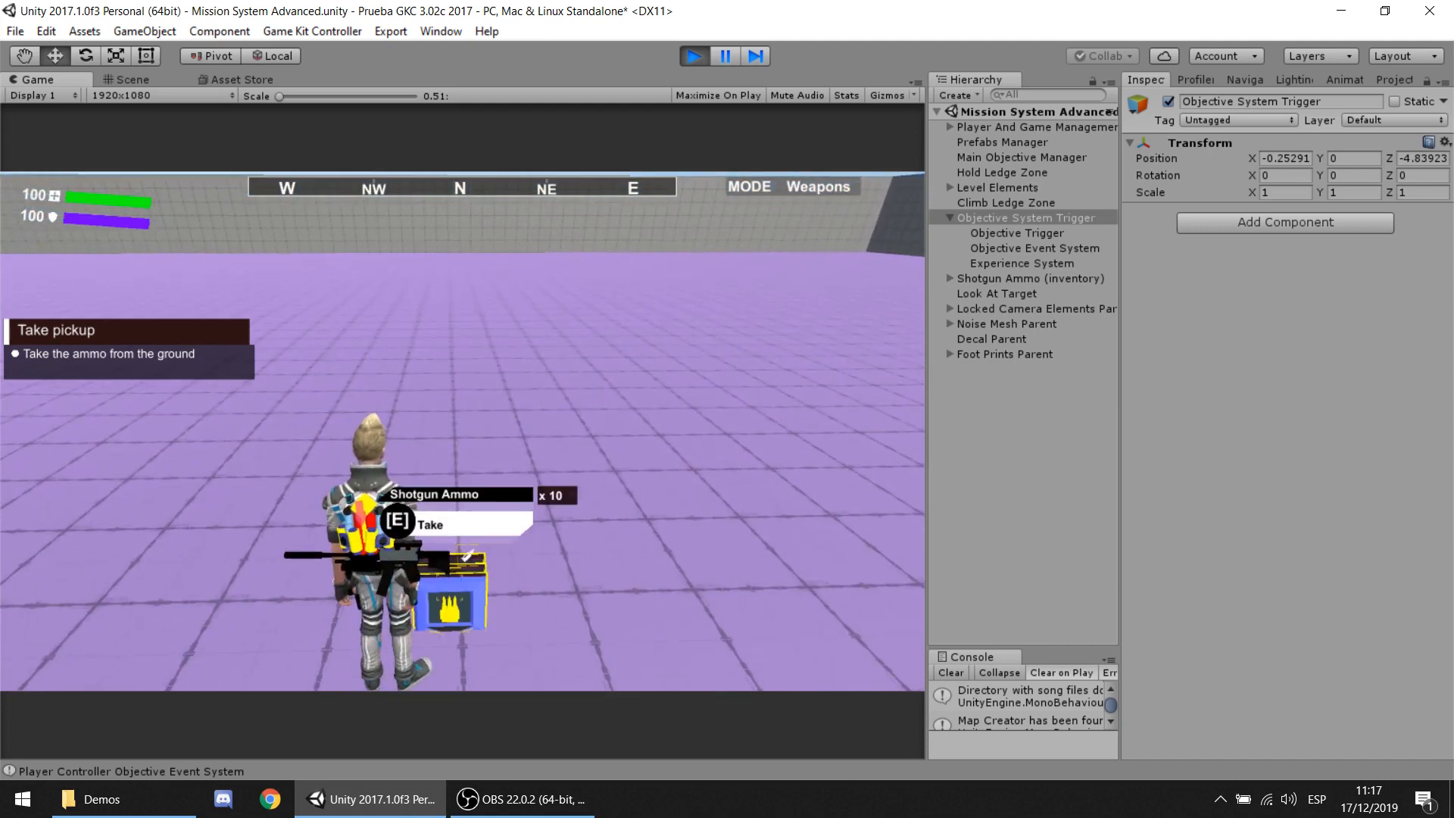
key(e)
key(e)
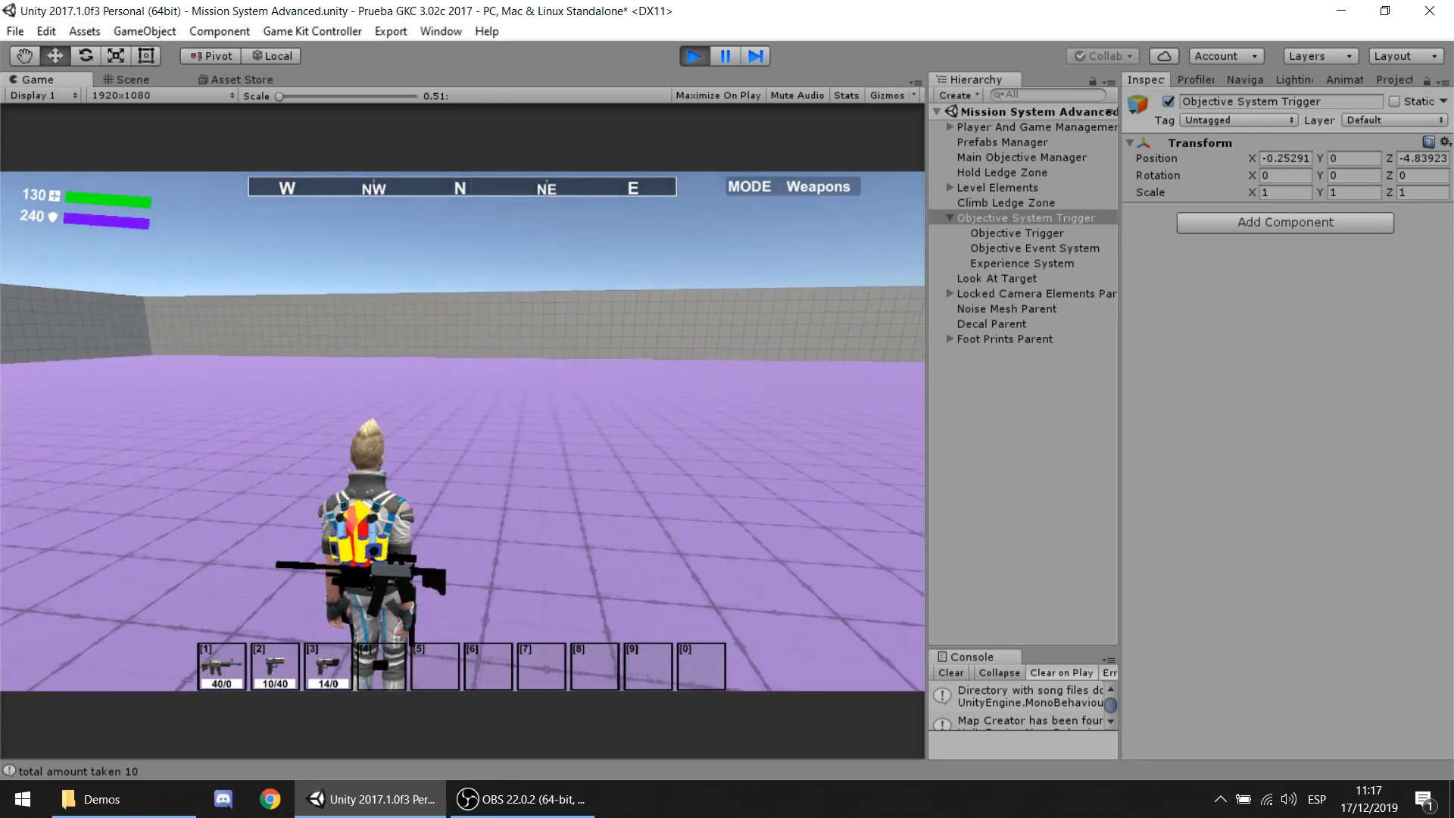
Step: Check the Take pickup mission in the Objective Log and the Shotgun Ammo item in the player's inventory
key(j)
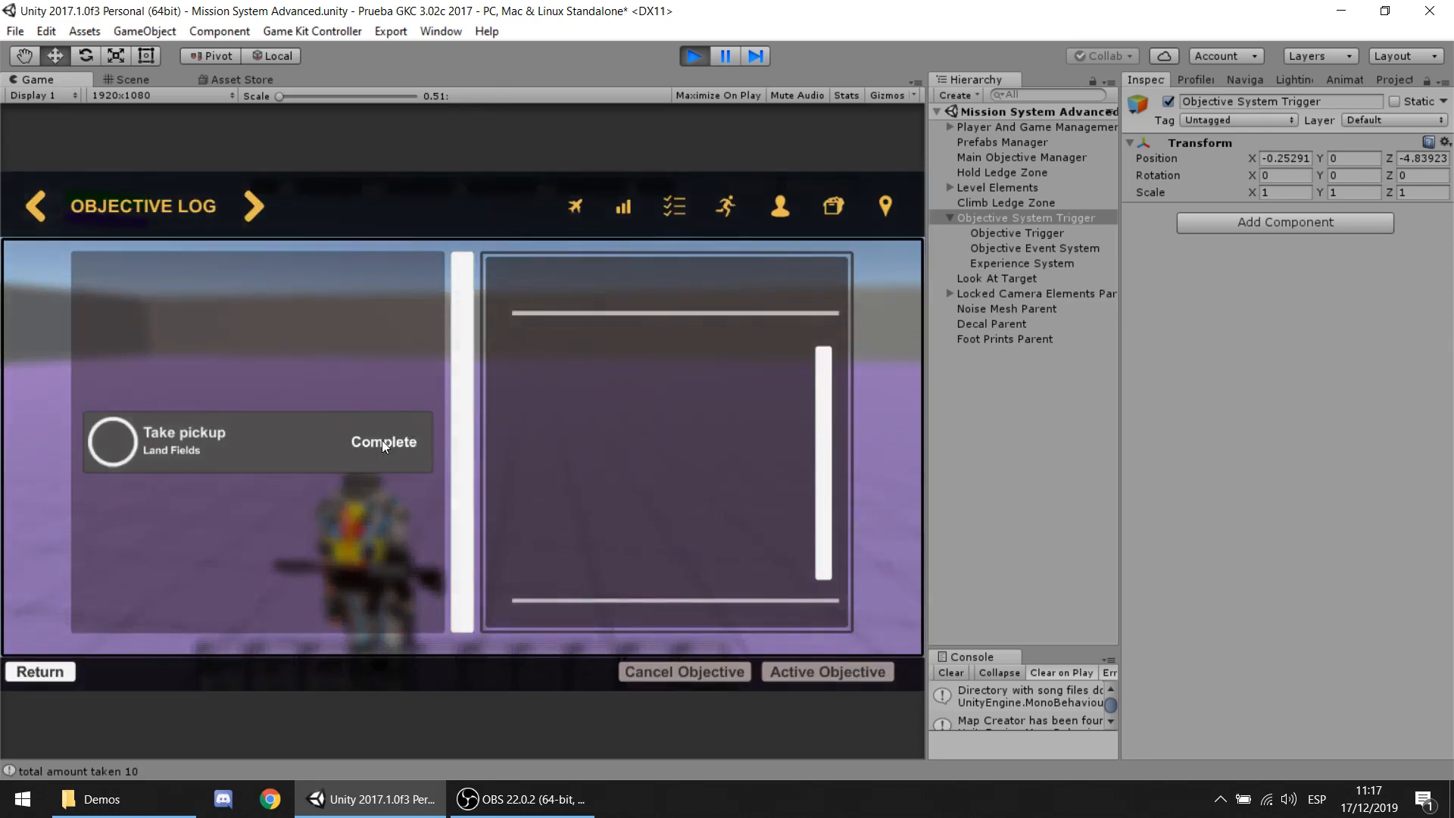
click(323, 448)
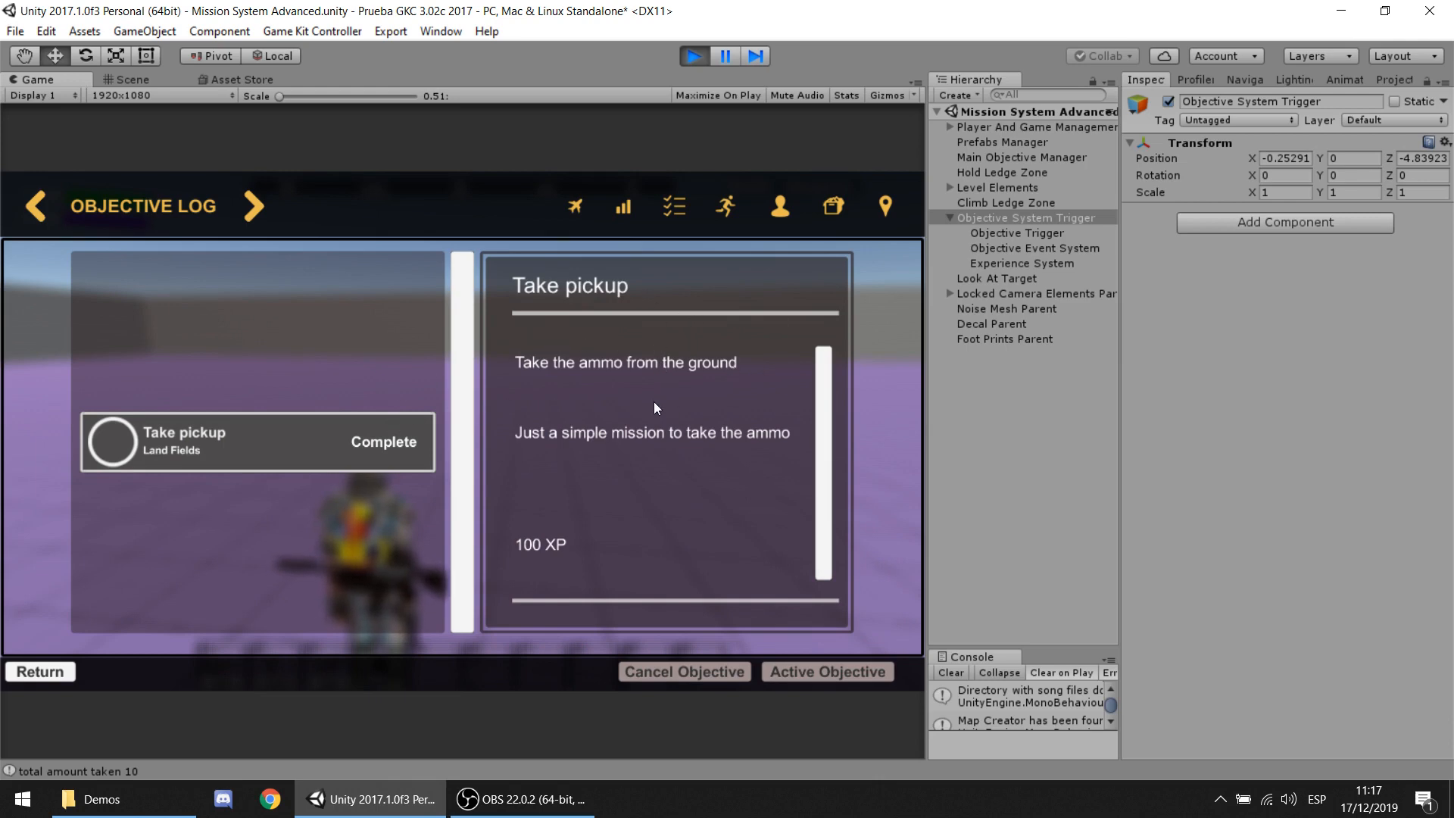
key(Escape)
key(i)
click(185, 387)
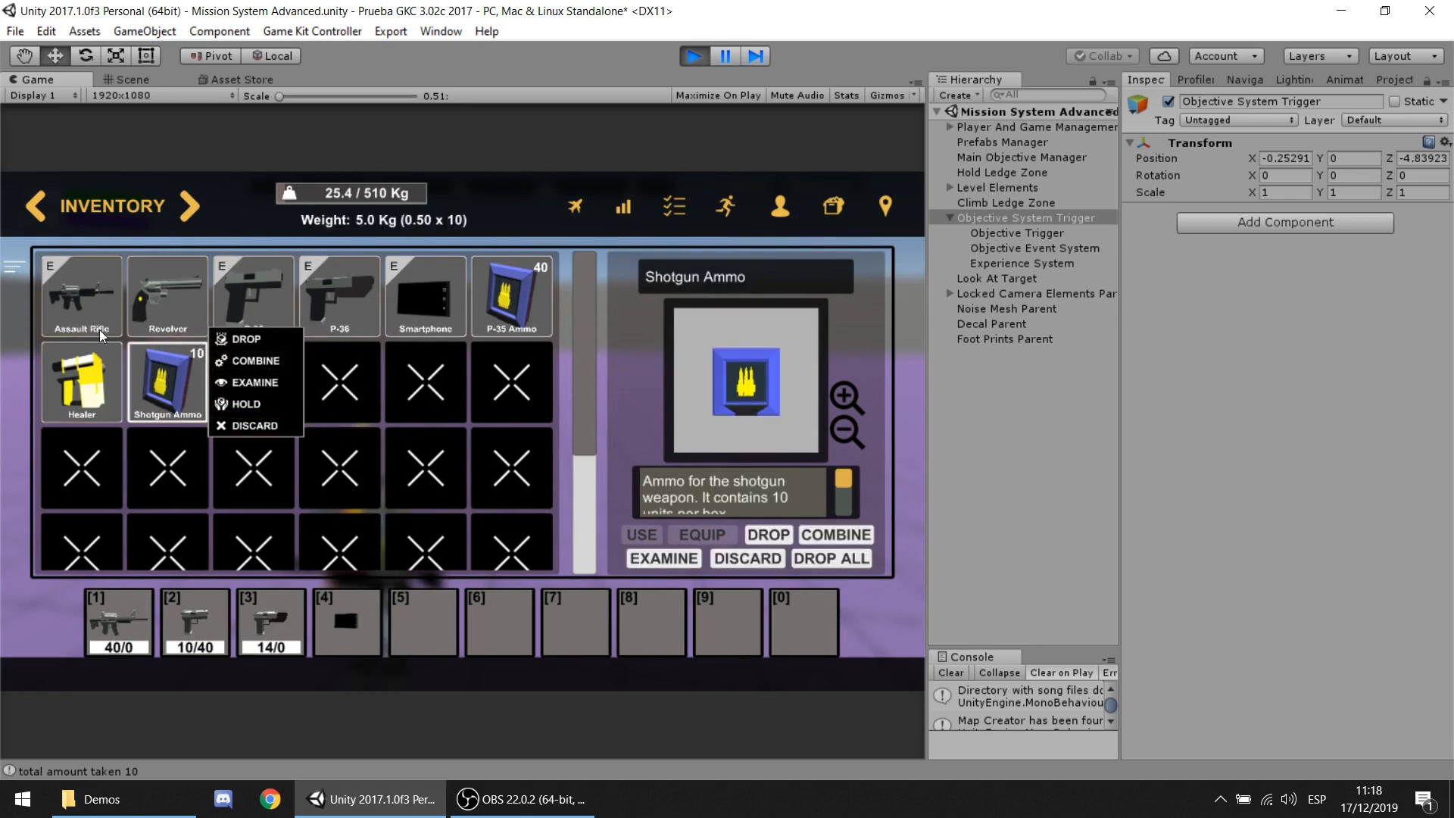
key(i)
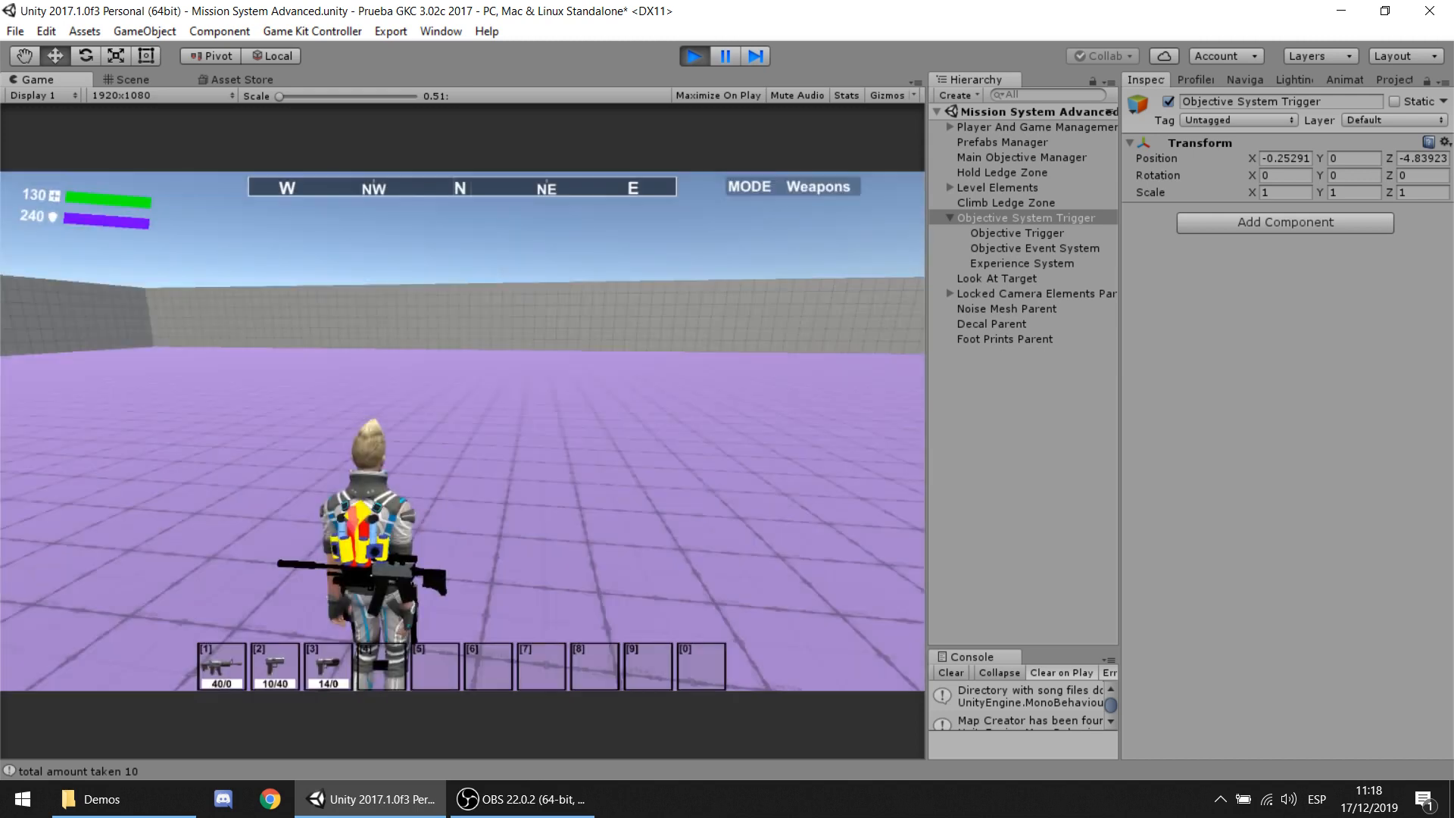
Step: Return to the scene view and examine the running Objective Event System's Current State values and Objective Info List
key(Escape)
click(128, 79)
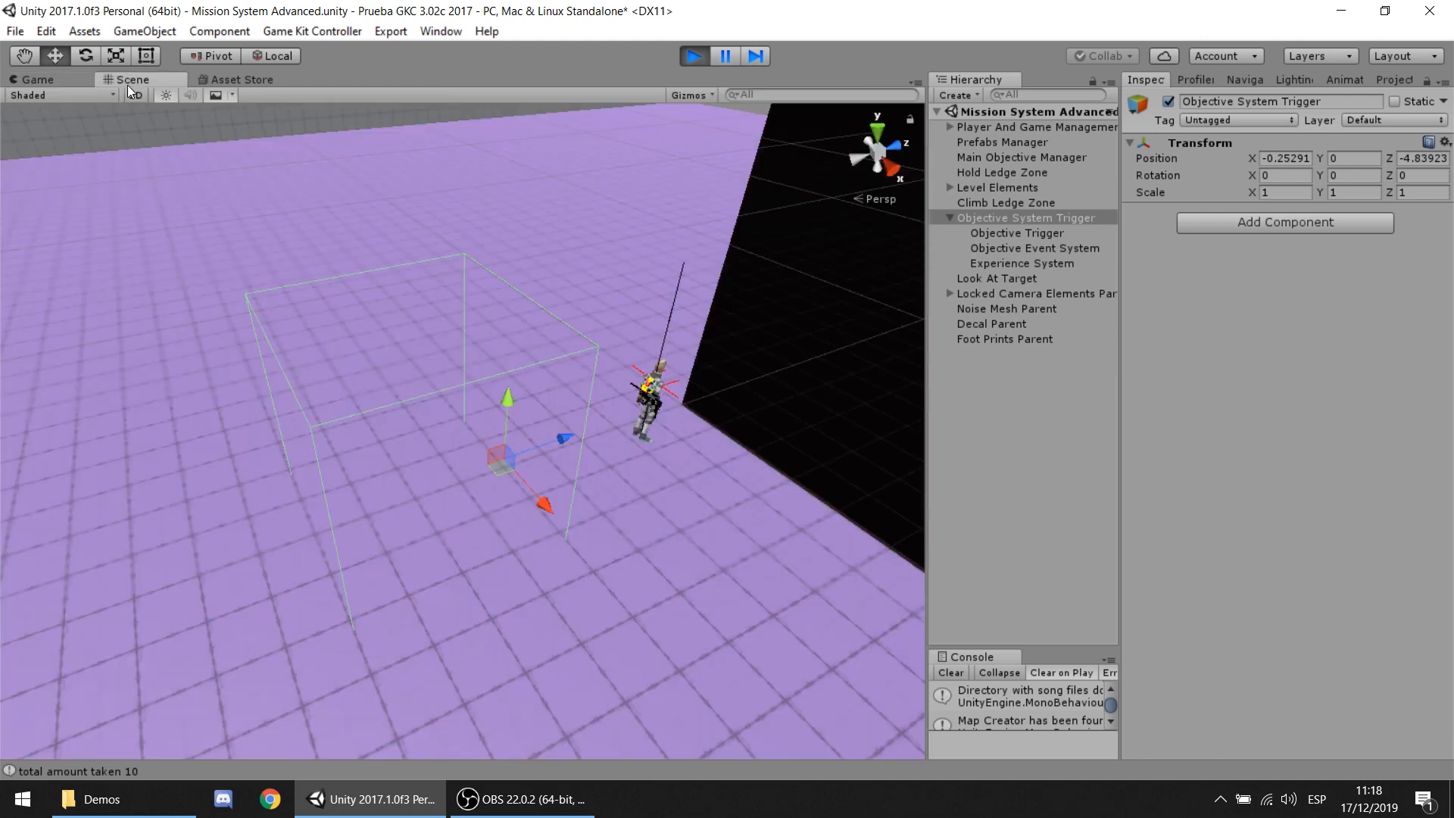
click(1022, 249)
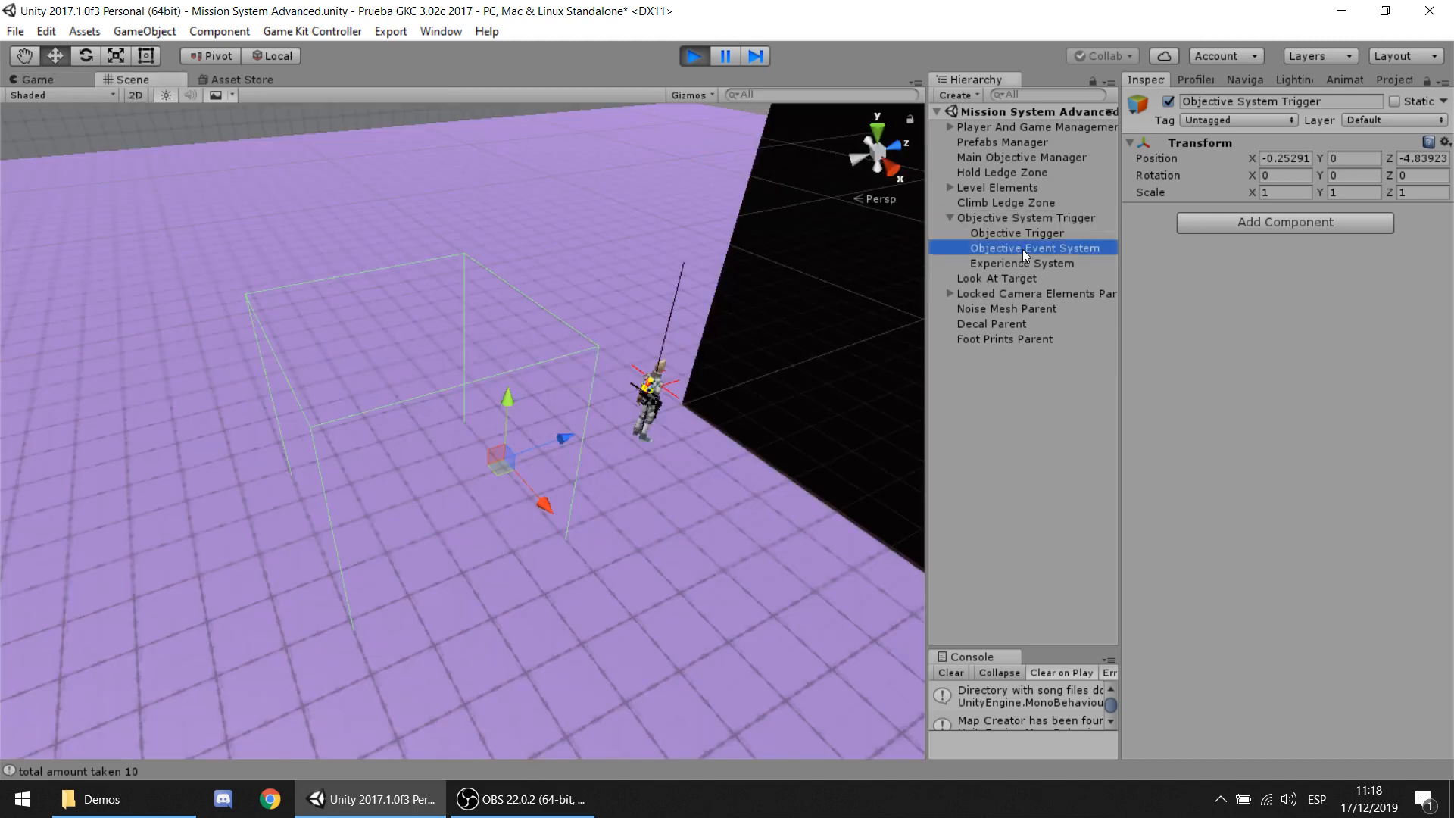
drag(1125, 269, 876, 272)
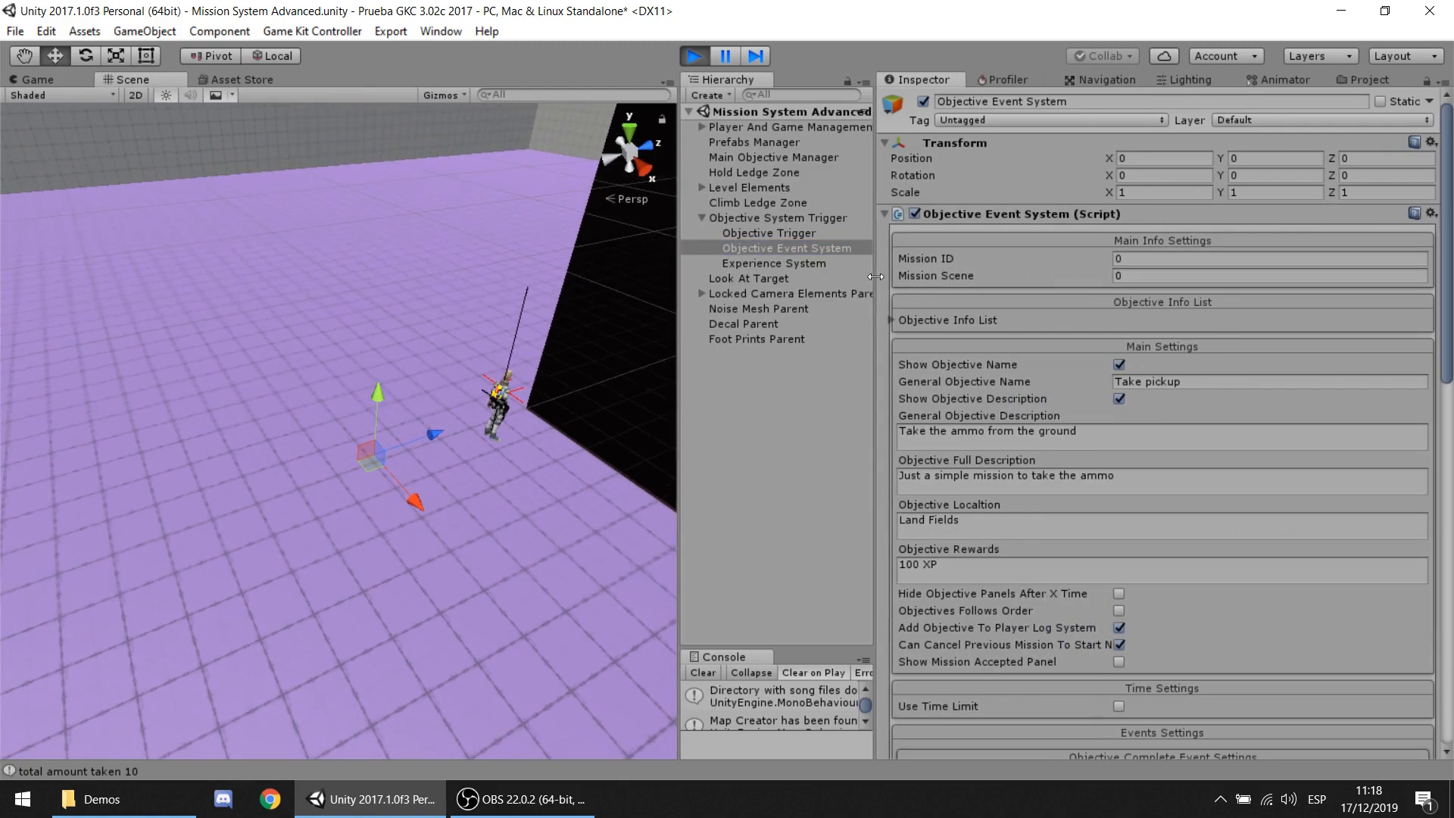
scroll(1204, 240, down, 10)
scroll(1204, 241, down, 4)
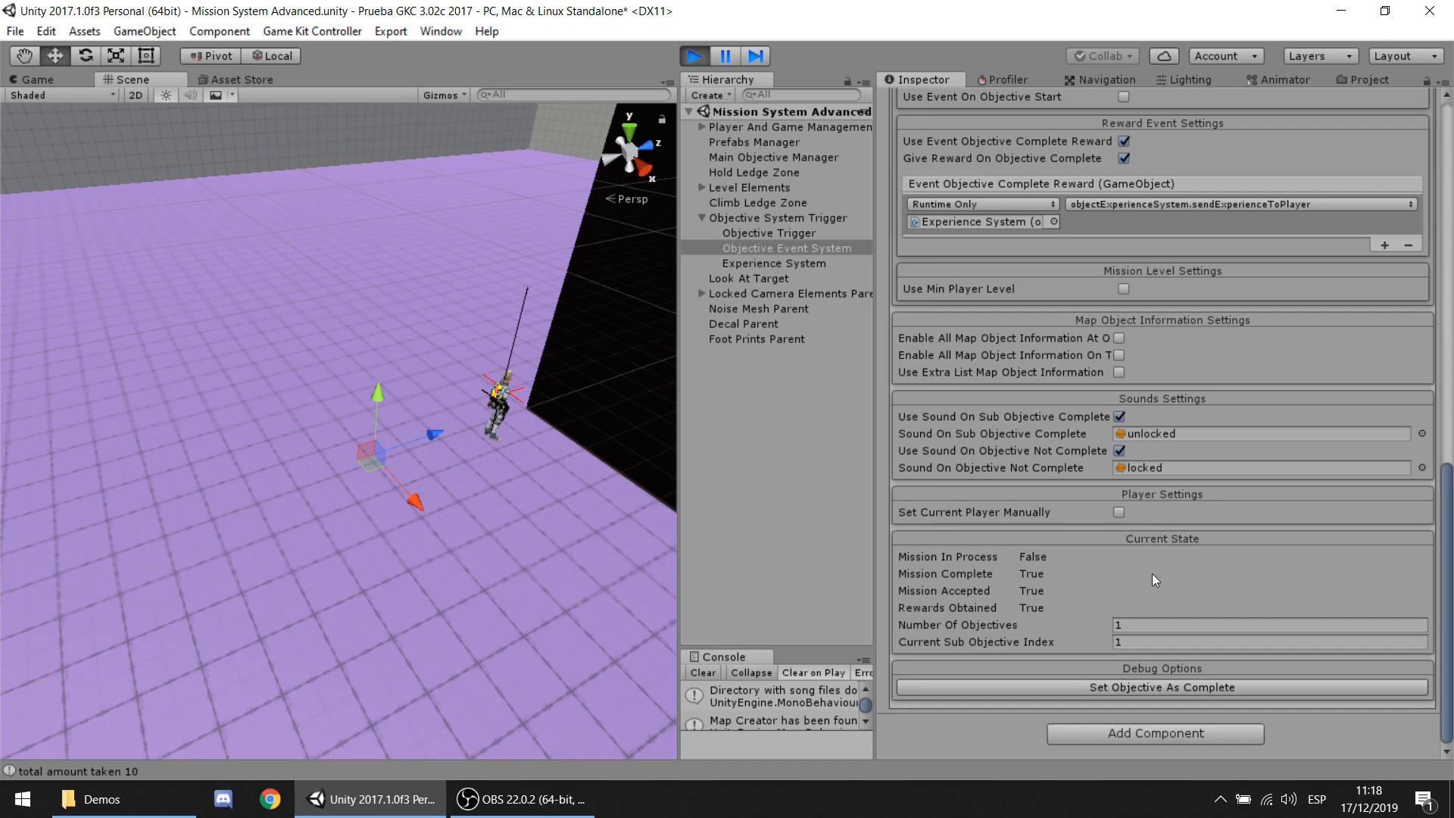
scroll(1152, 574, up, 15)
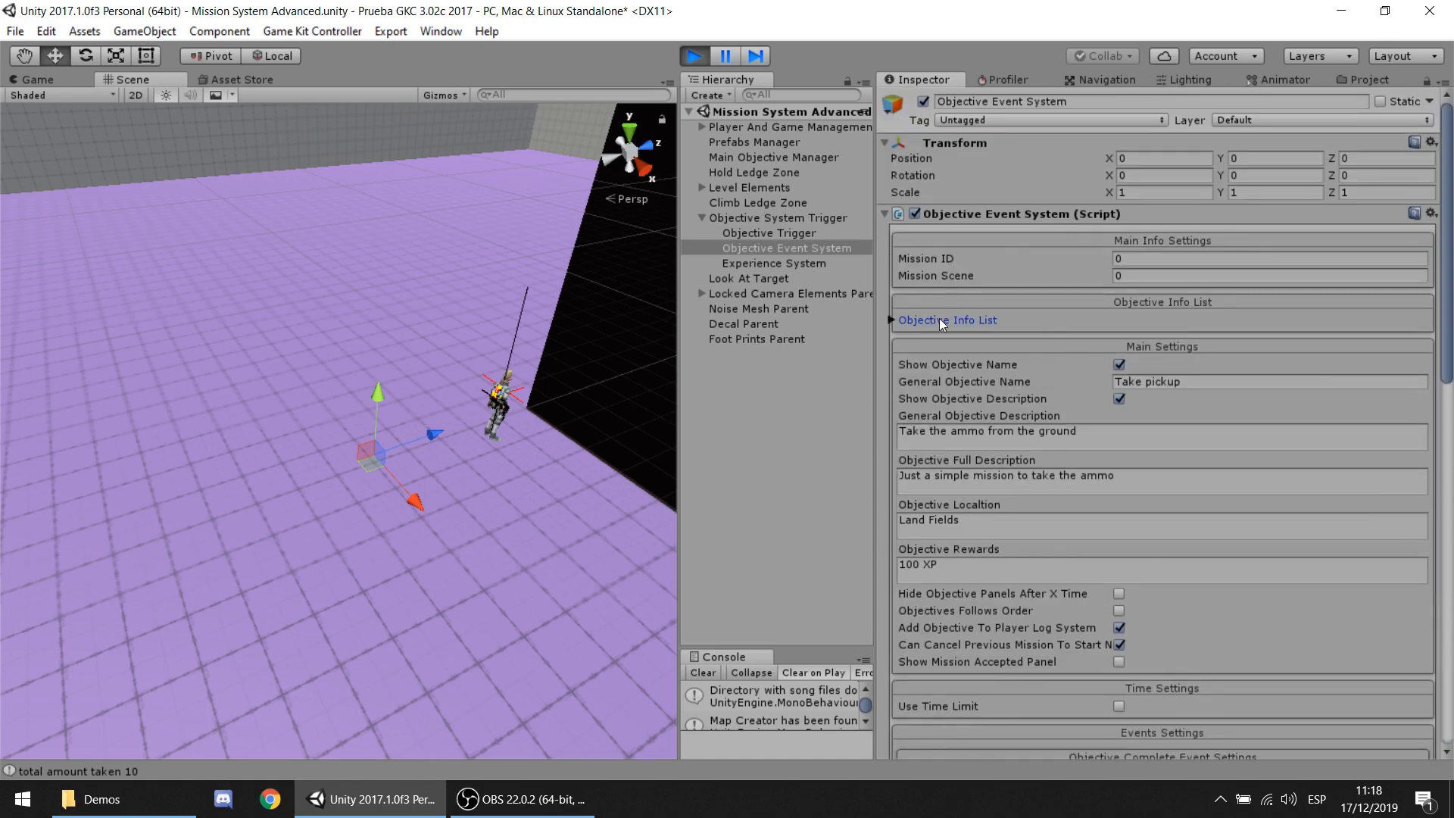
click(939, 319)
scroll(1019, 333, down, 5)
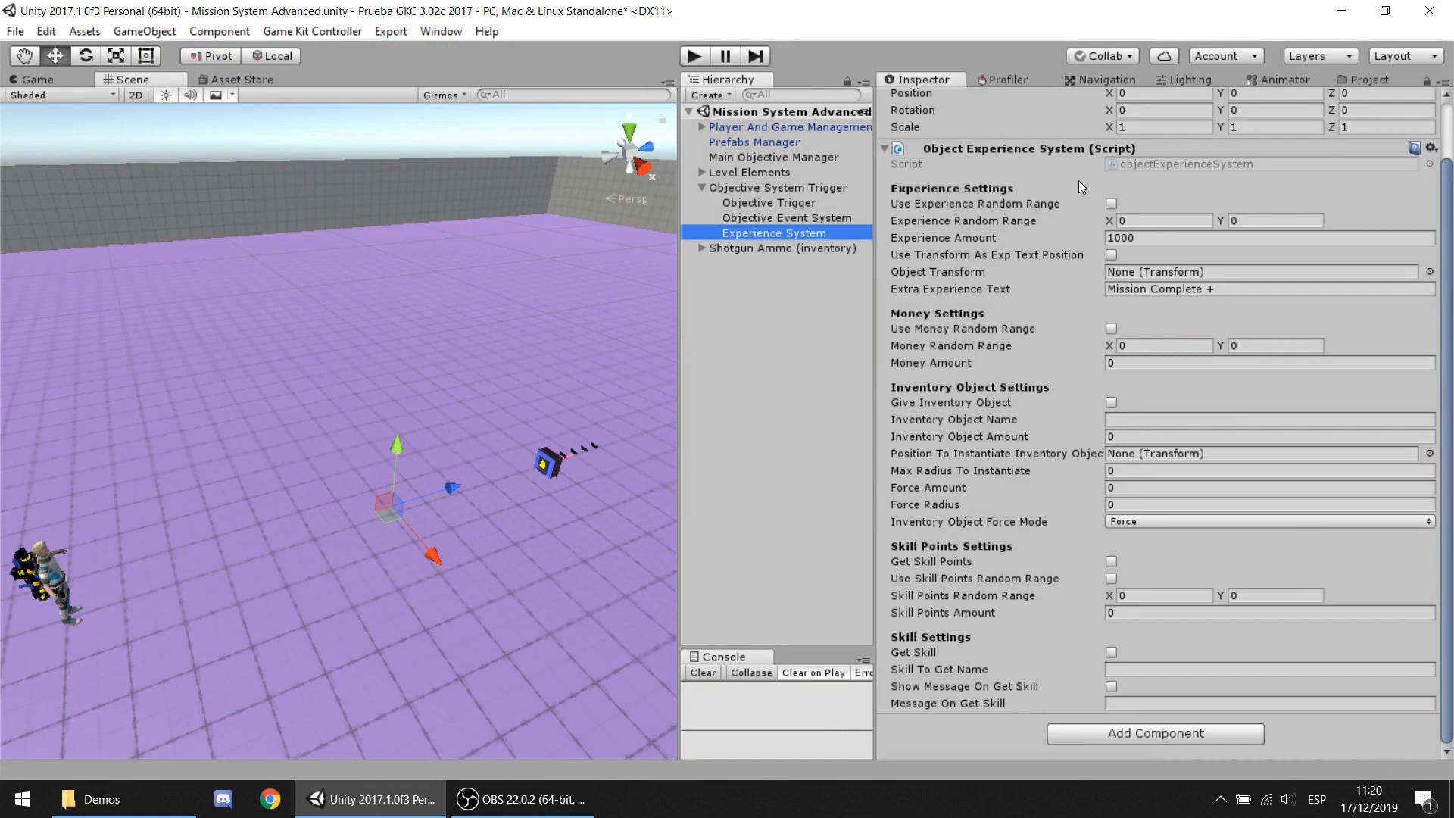
Step: Set the Experience System's Experience Amount to 100 and enable Give Inventory Object with the name "Simple Key" and amount 1
click(1143, 240)
text(100)
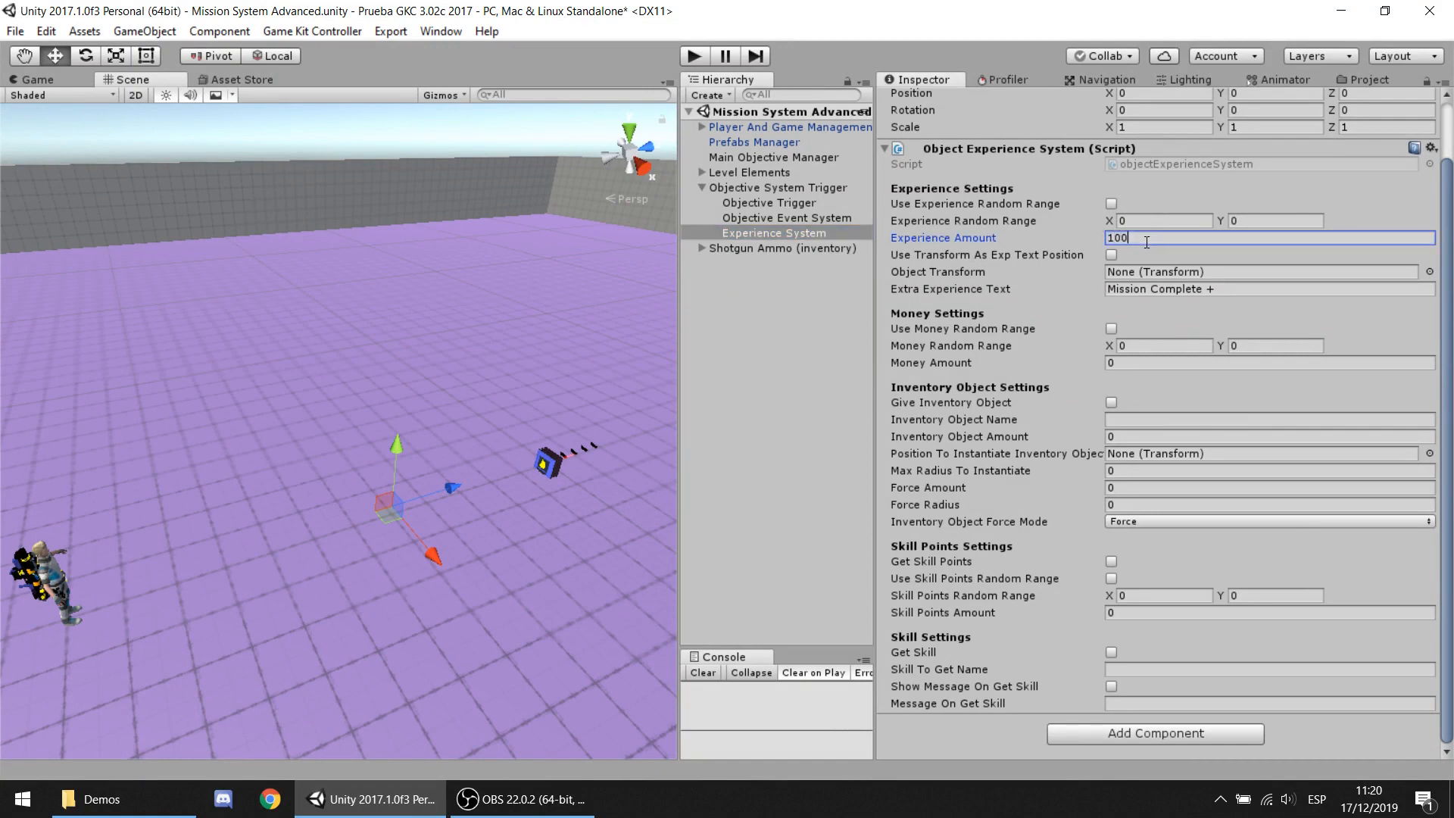
click(1111, 402)
click(1139, 419)
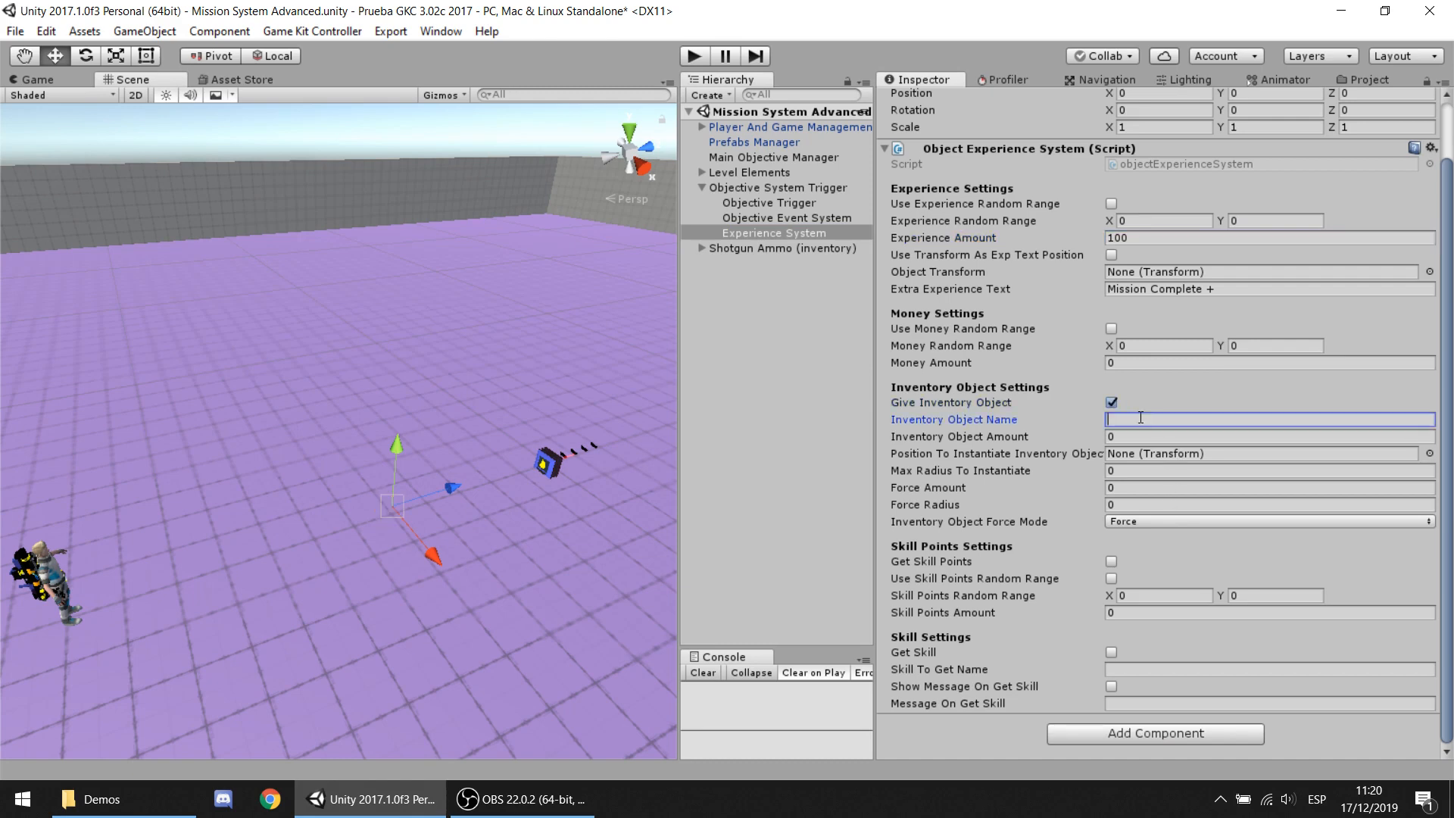
text(Simple Key)
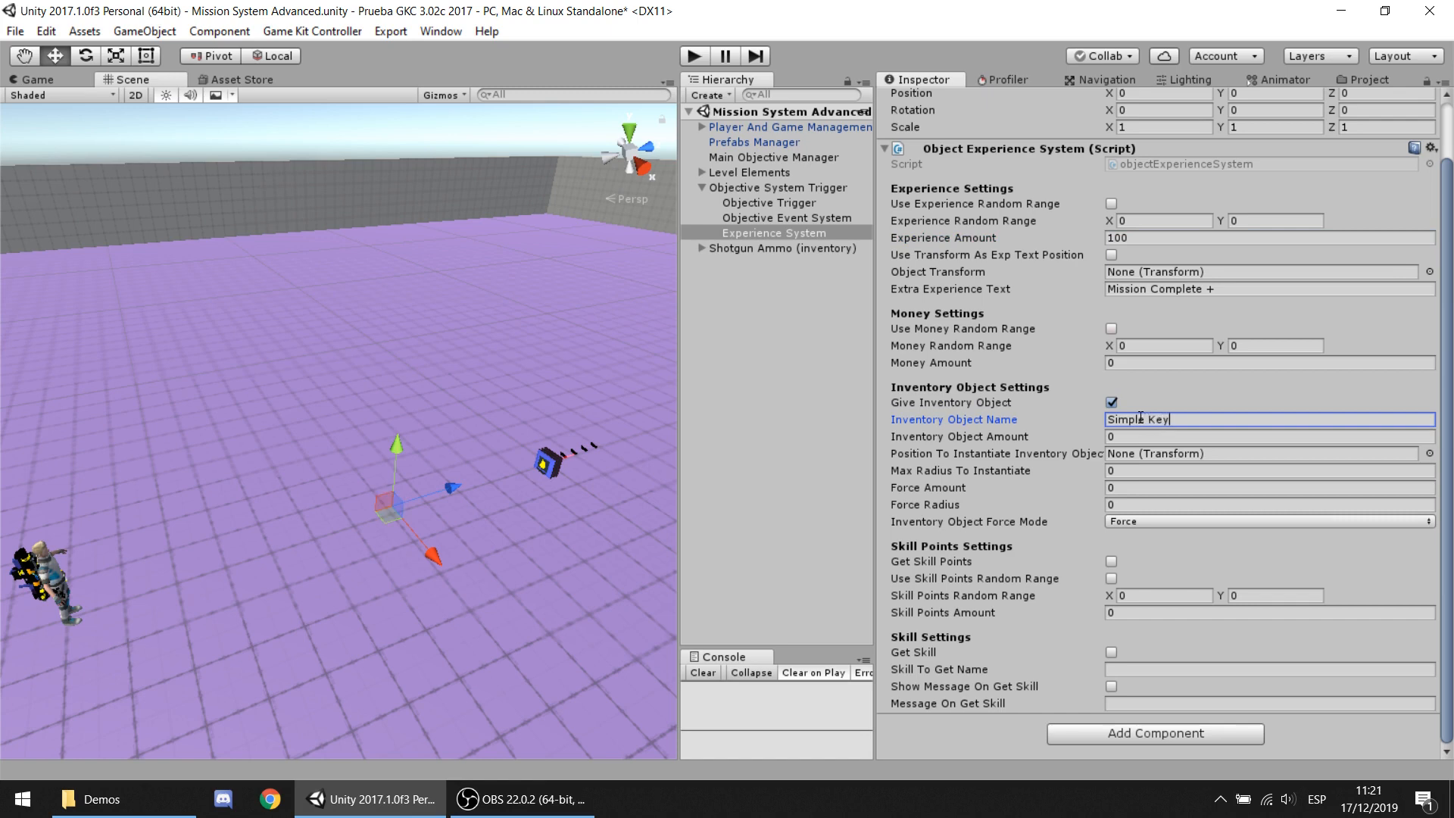
click(1150, 437)
text(1)
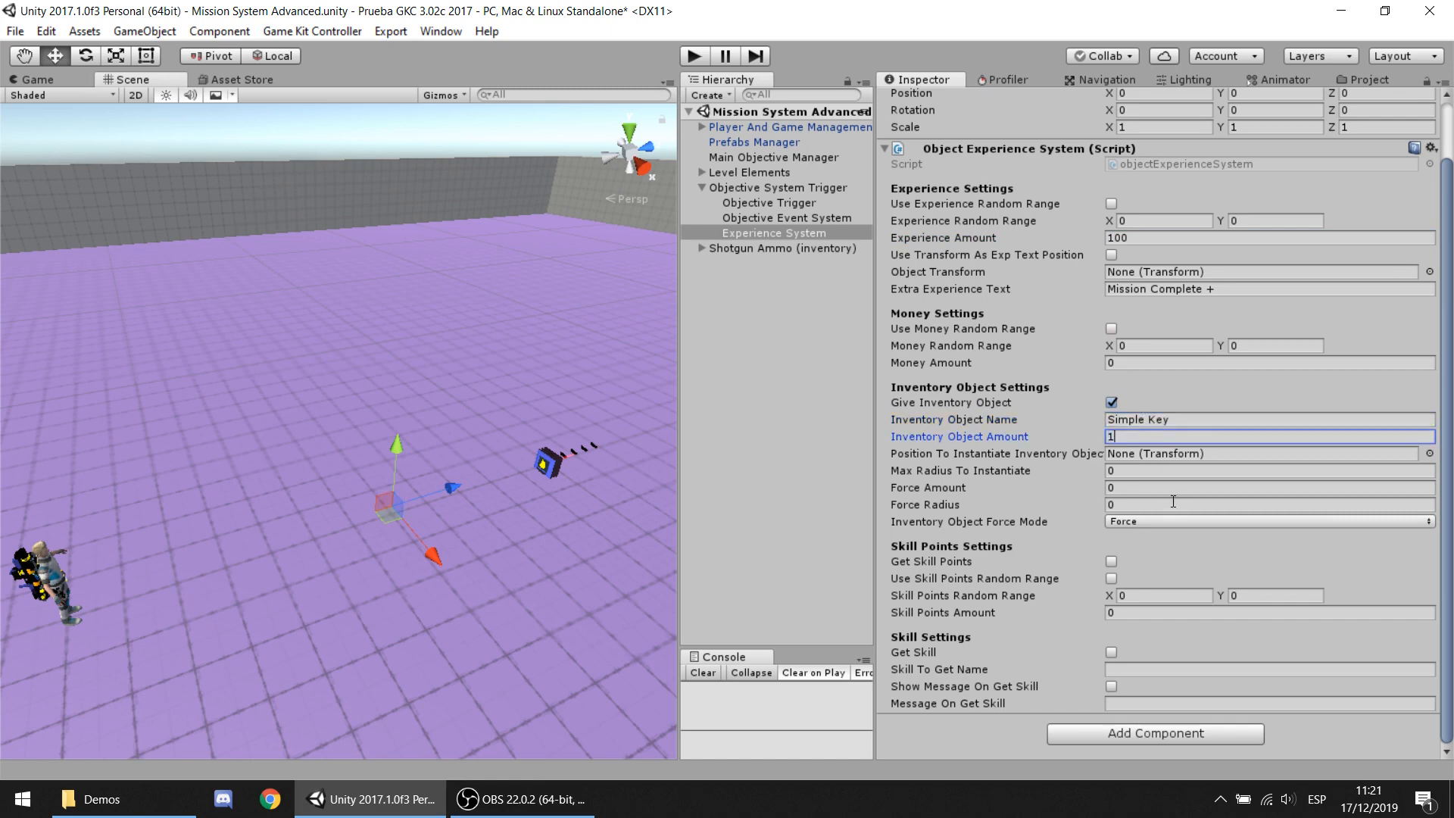
Step: Enable Get Skill Points on the Experience System and set Skill Points Amount to 5
click(1119, 561)
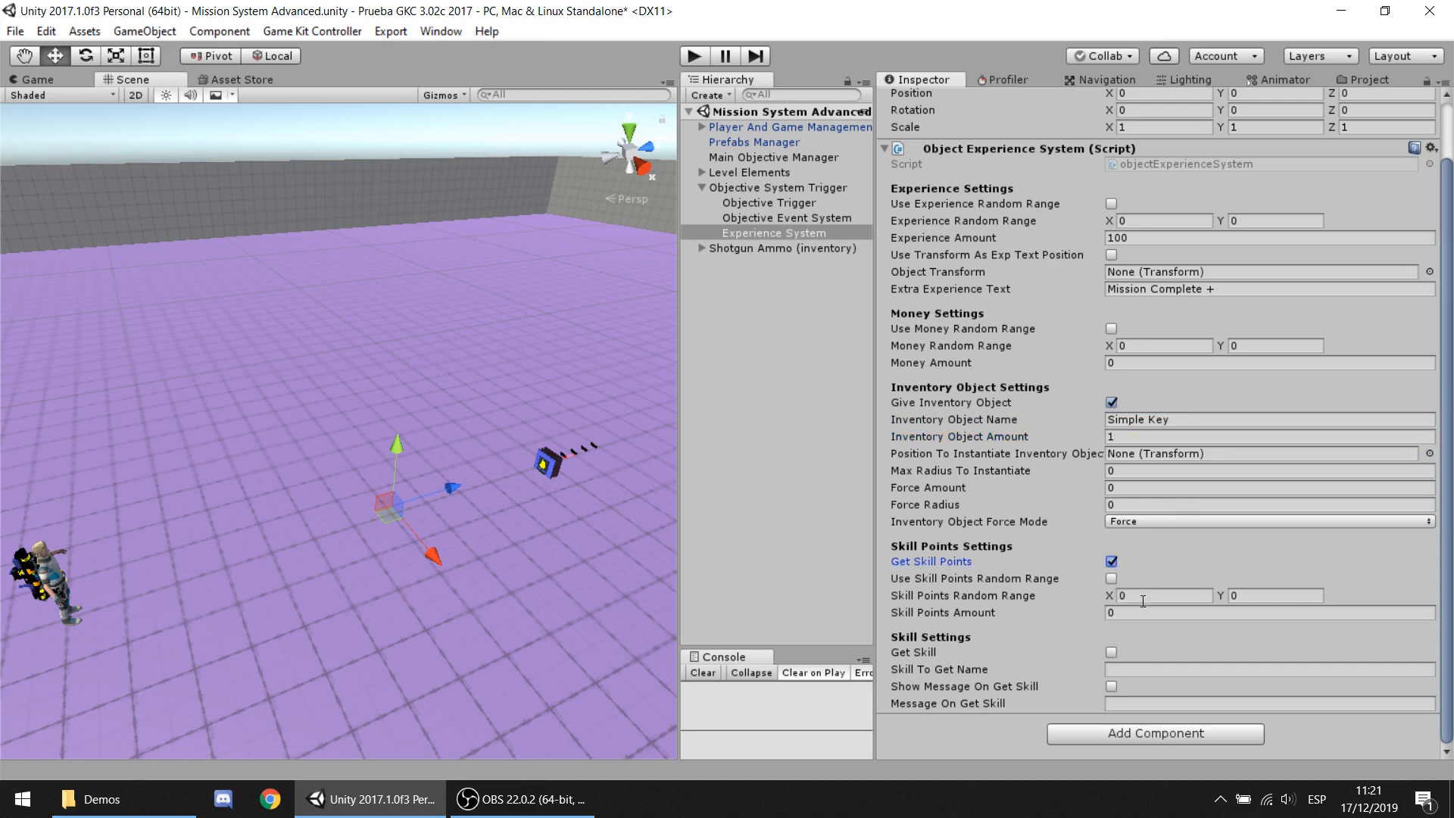
click(1124, 615)
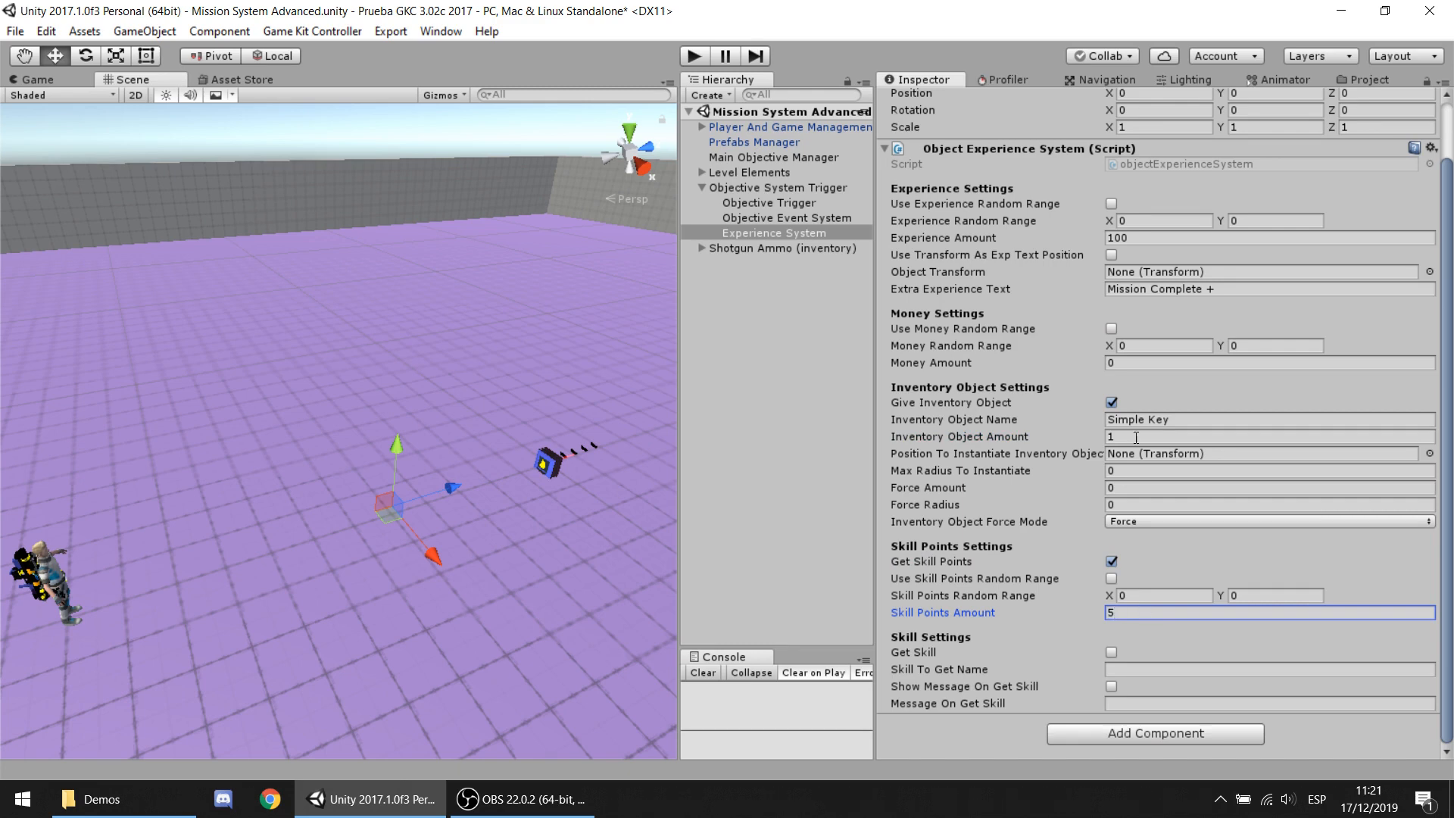
Step: Duplicate the Shotgun Ammo (inventory) pickup and move the copy a short distance away from the original
click(735, 250)
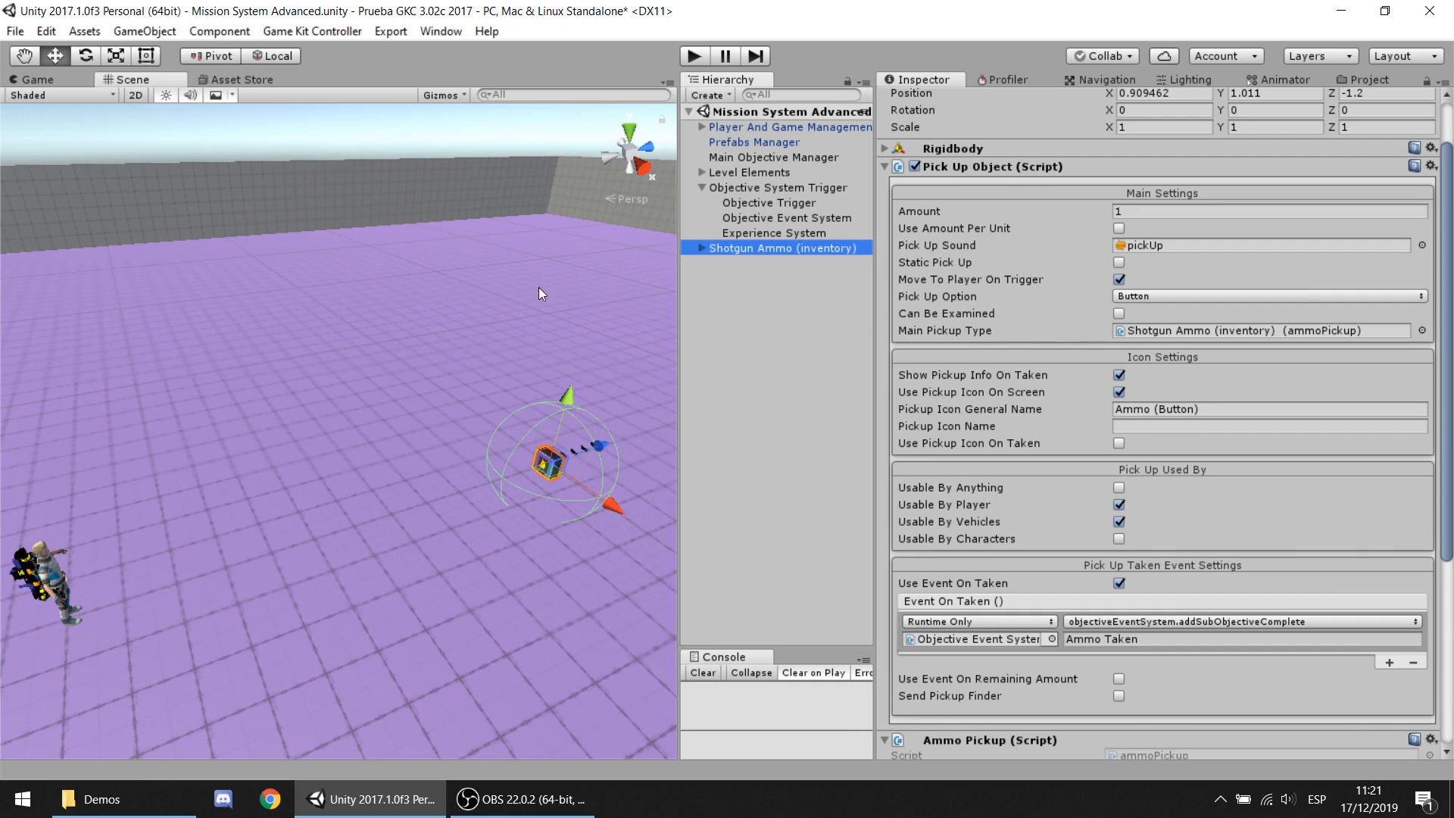
click(738, 233)
click(738, 249)
key(ctrl+d)
drag(625, 508, 552, 394)
Step: Set the original Shotgun Ammo's Event On Taken parameter to "Ammo Taken 1"
click(807, 250)
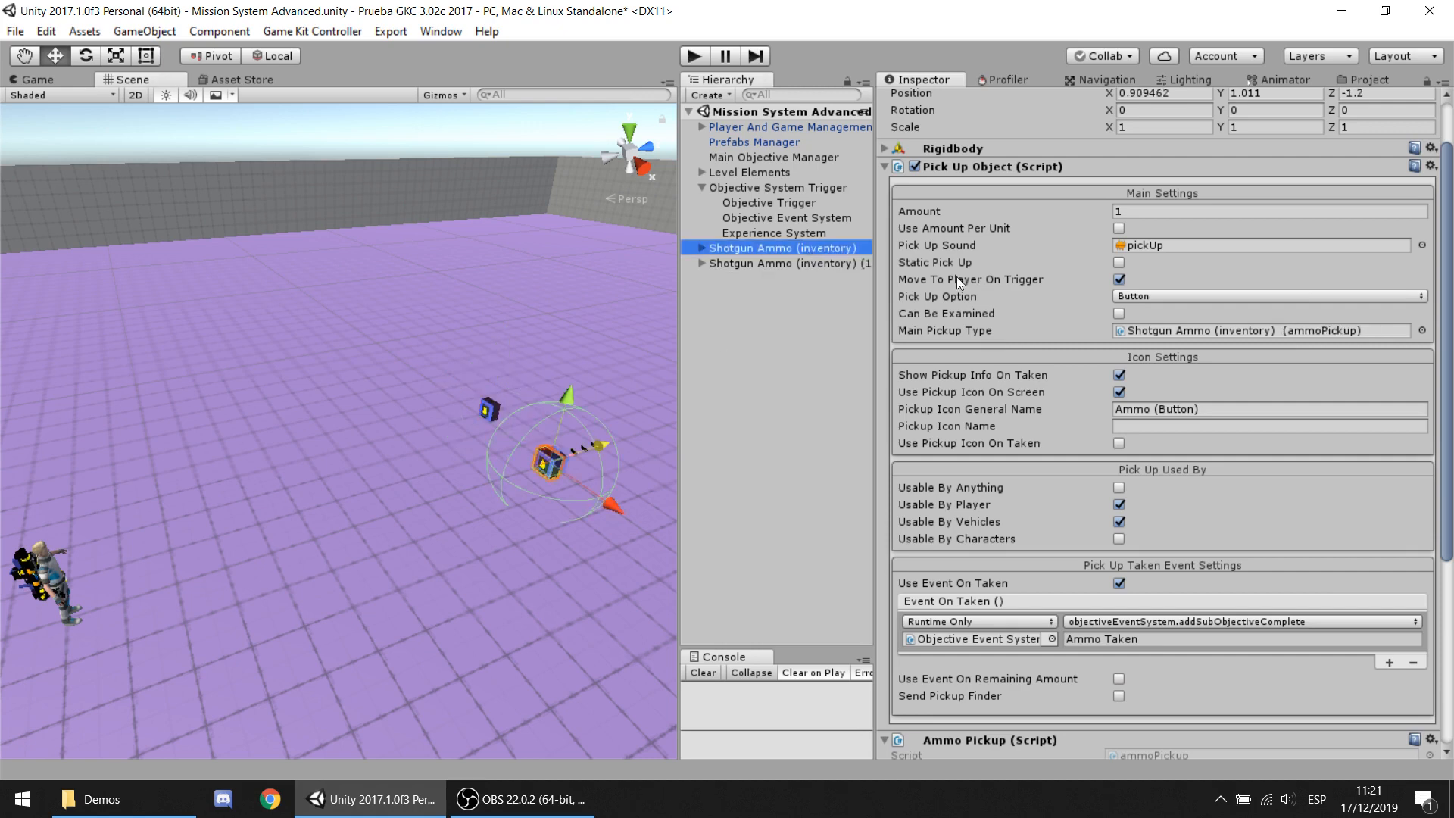
scroll(1125, 369, down, 5)
click(1179, 337)
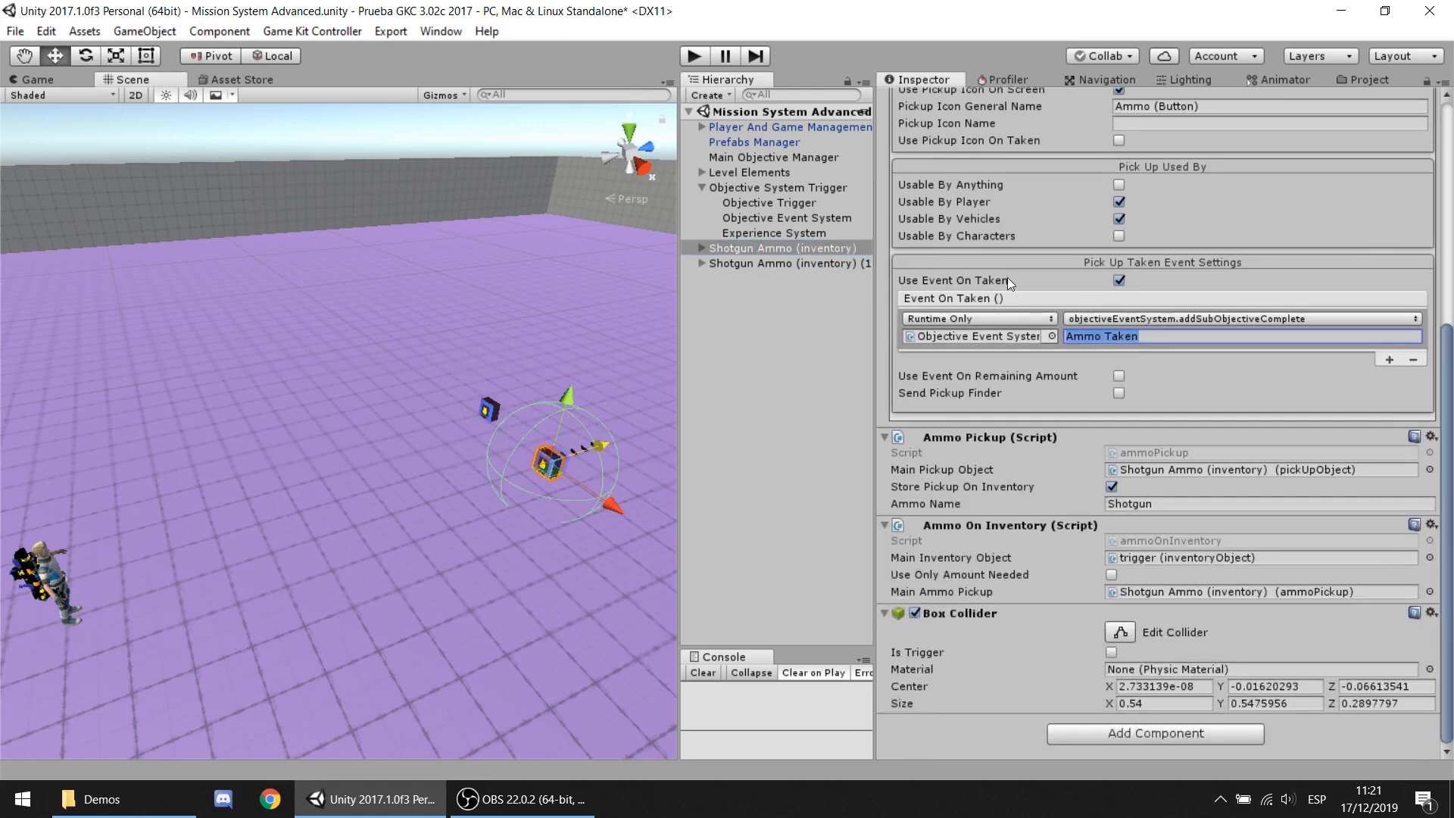
click(754, 264)
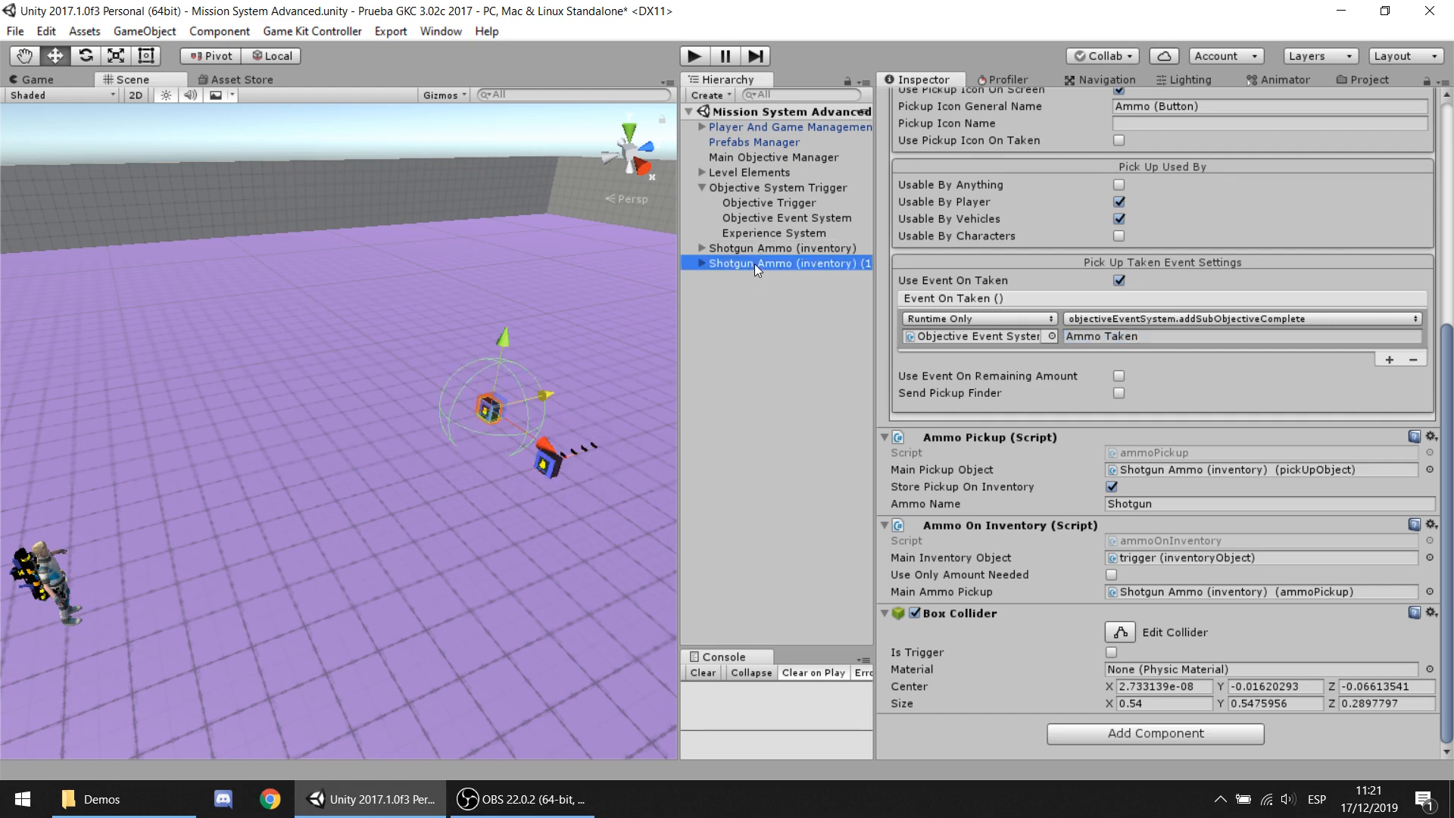
click(856, 252)
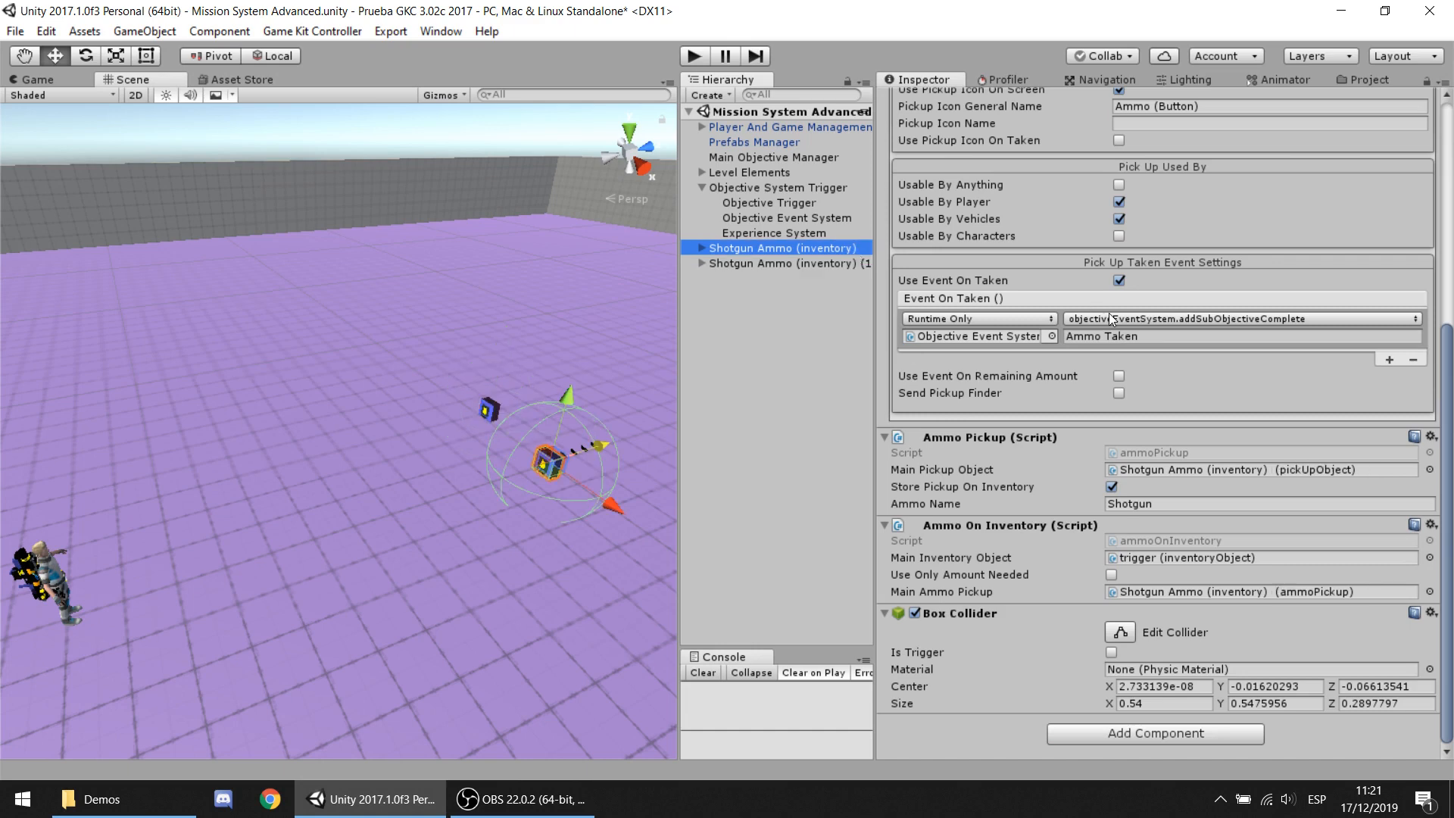
click(1159, 335)
click(1164, 337)
text(1)
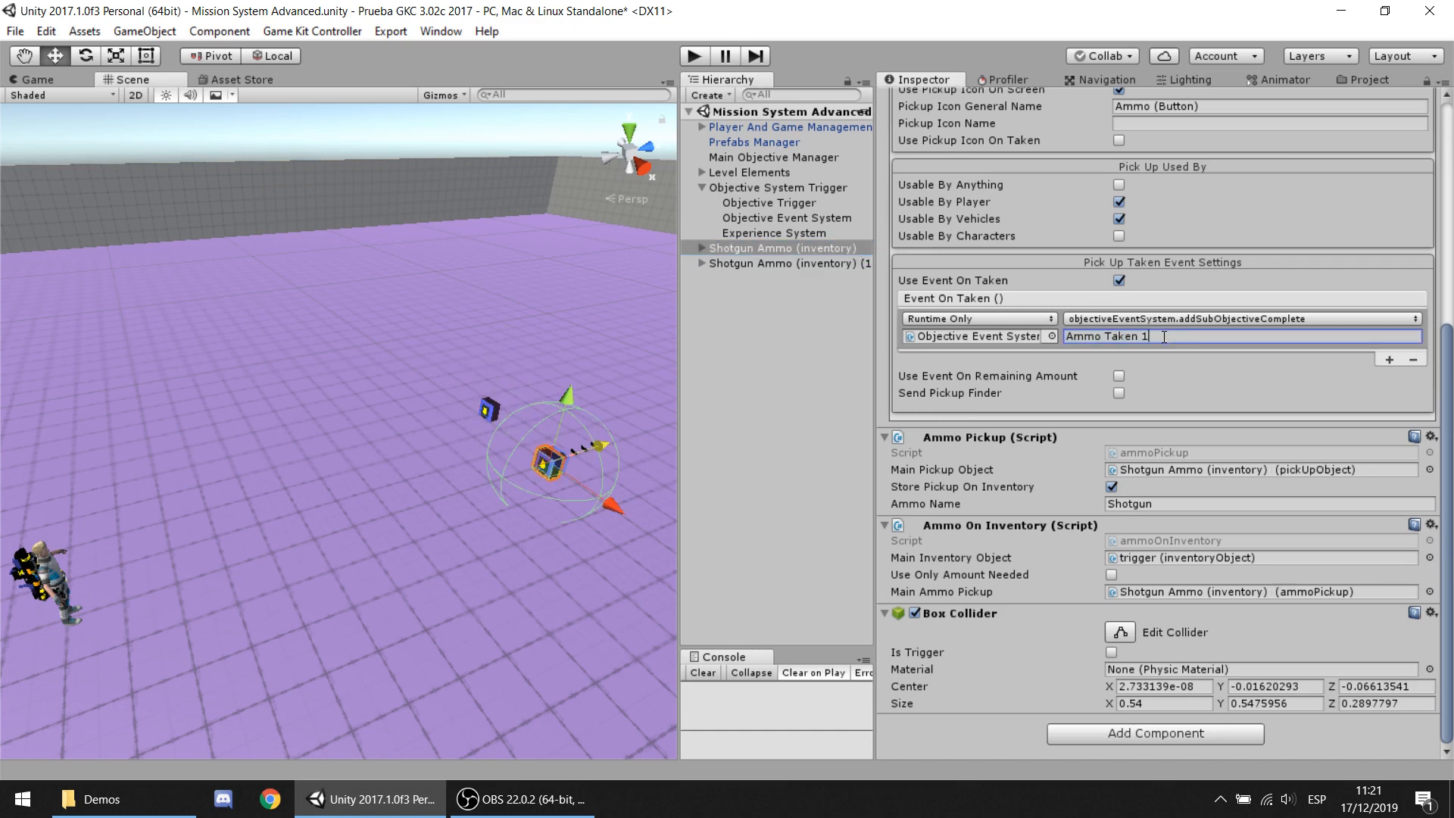
Step: Set the duplicated Shotgun Ammo's Event On Taken parameter to "Ammo Taken 2"
click(789, 263)
click(1190, 336)
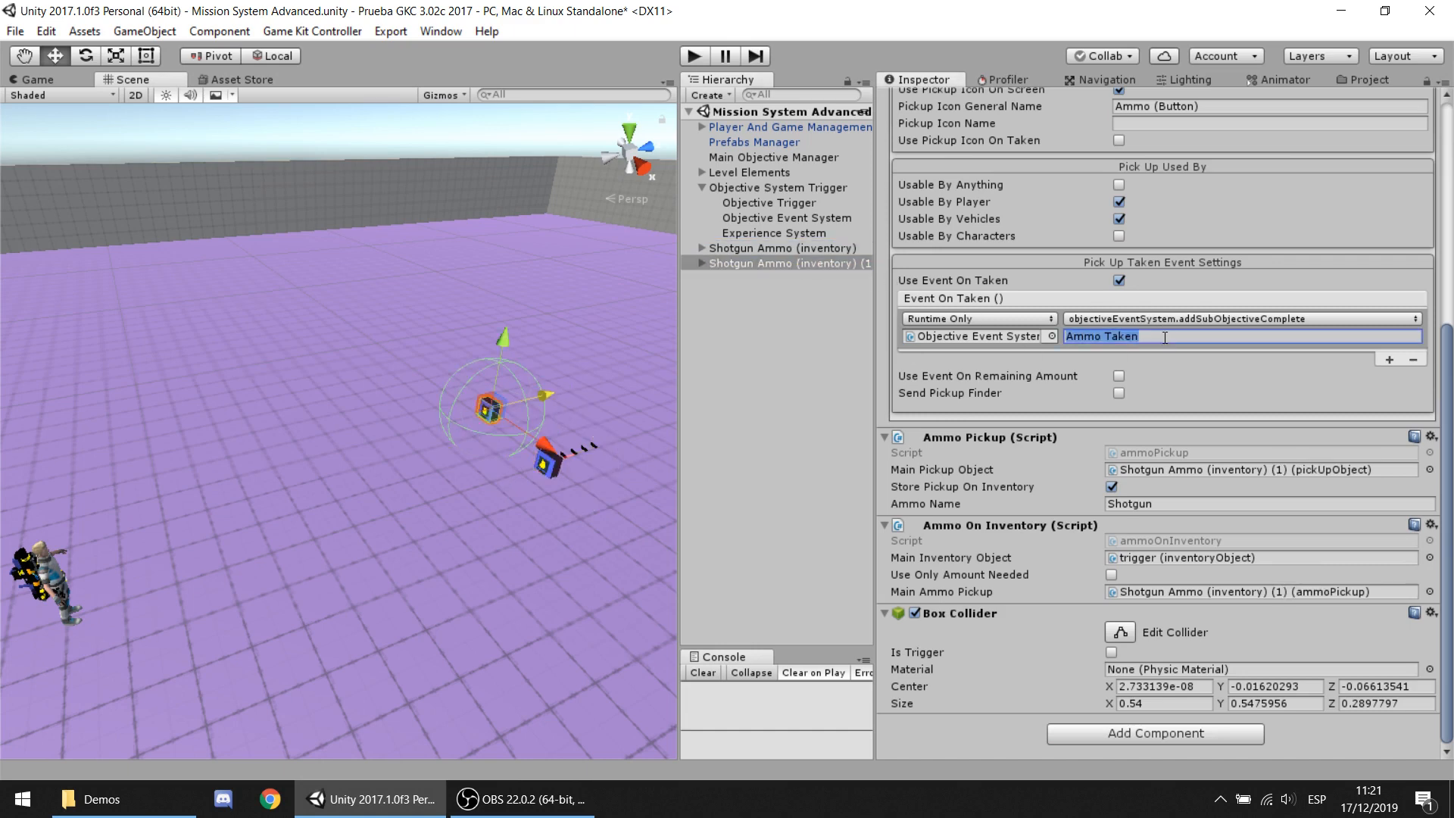
key(BackSpace)
text(Ammo Taken 2)
Step: Add a second objective to the Objective Event System's Objective Info List and expand its settings
click(779, 217)
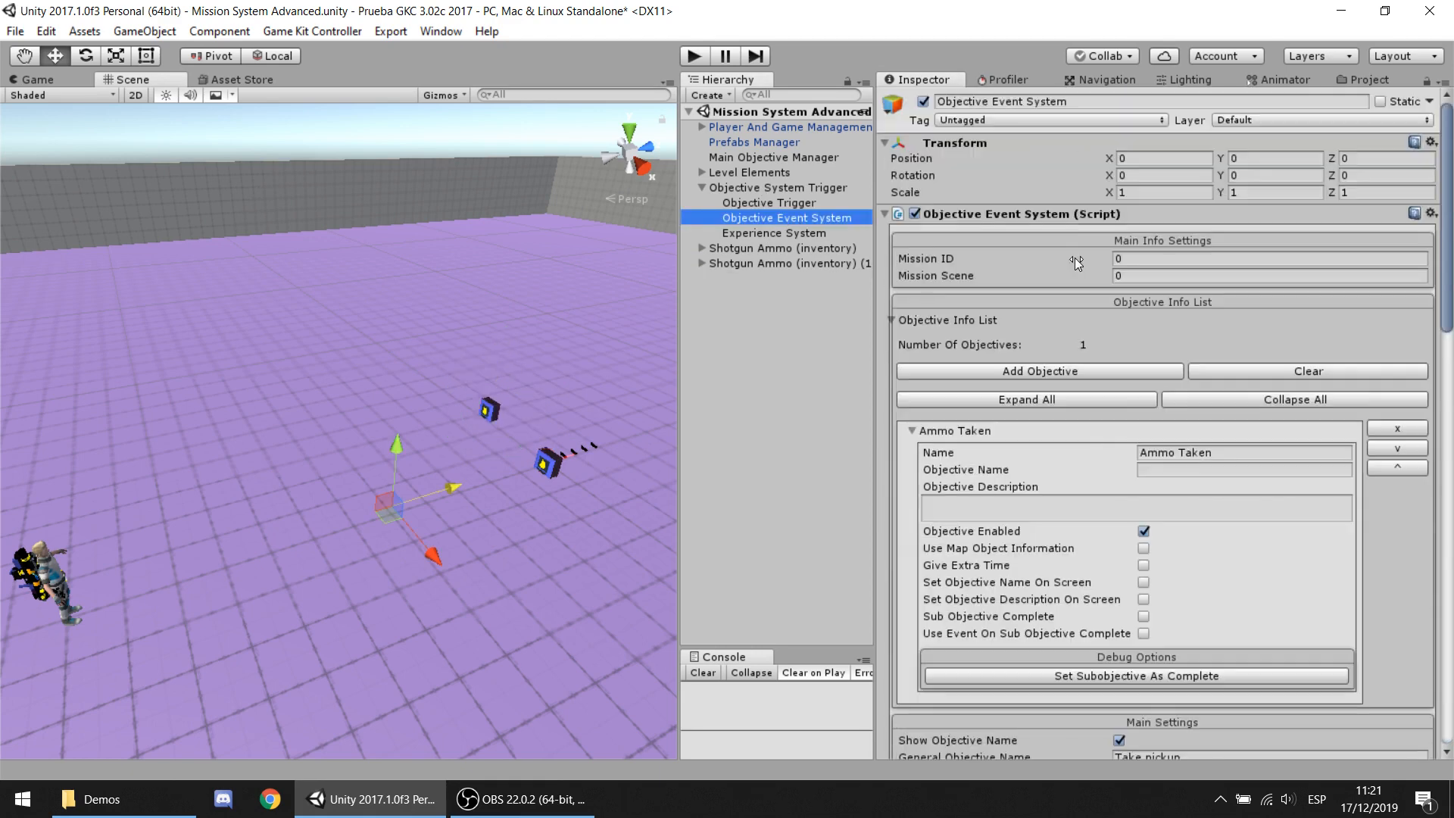
scroll(1057, 299, down, 3)
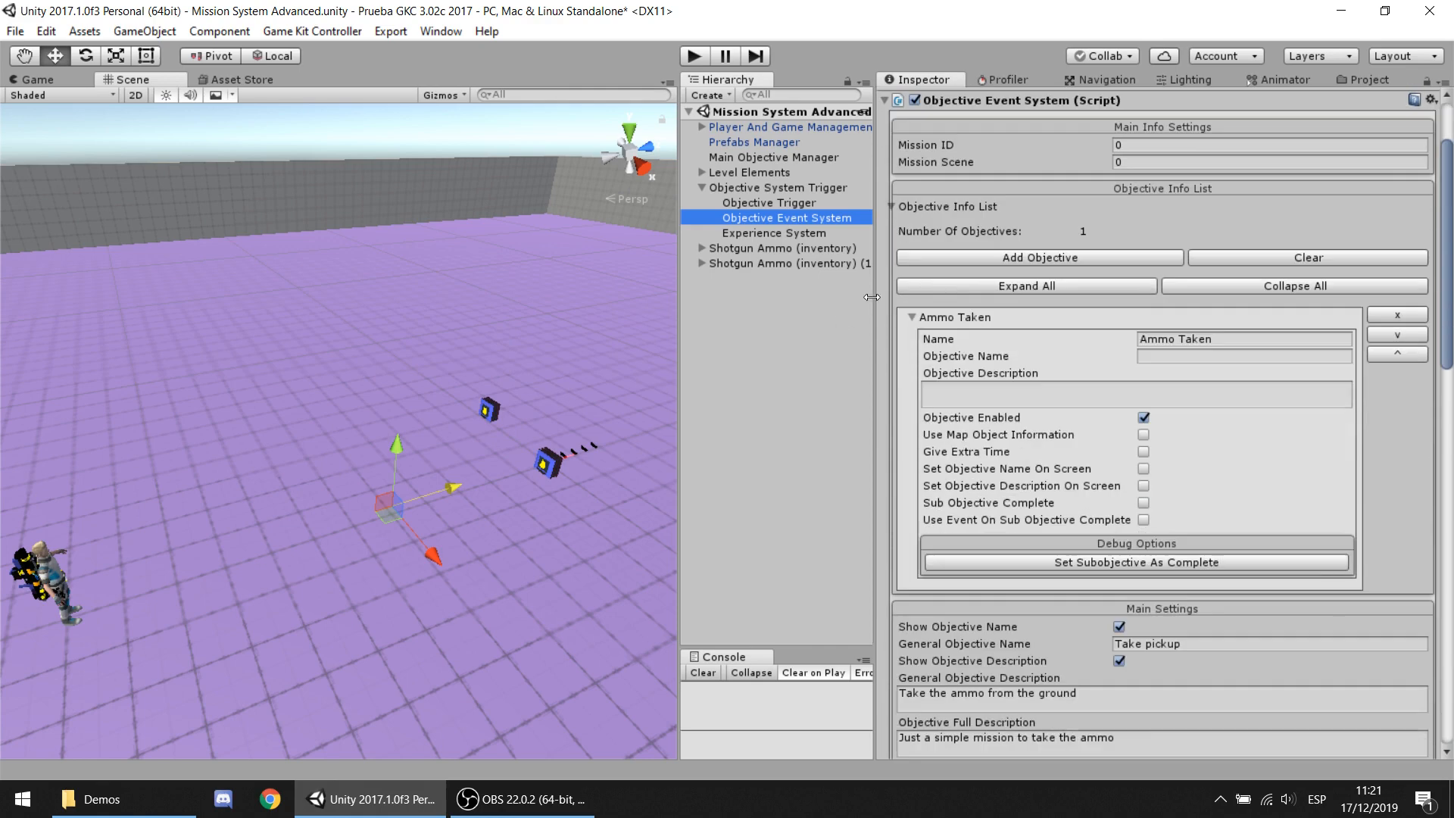
drag(870, 298, 707, 298)
click(955, 261)
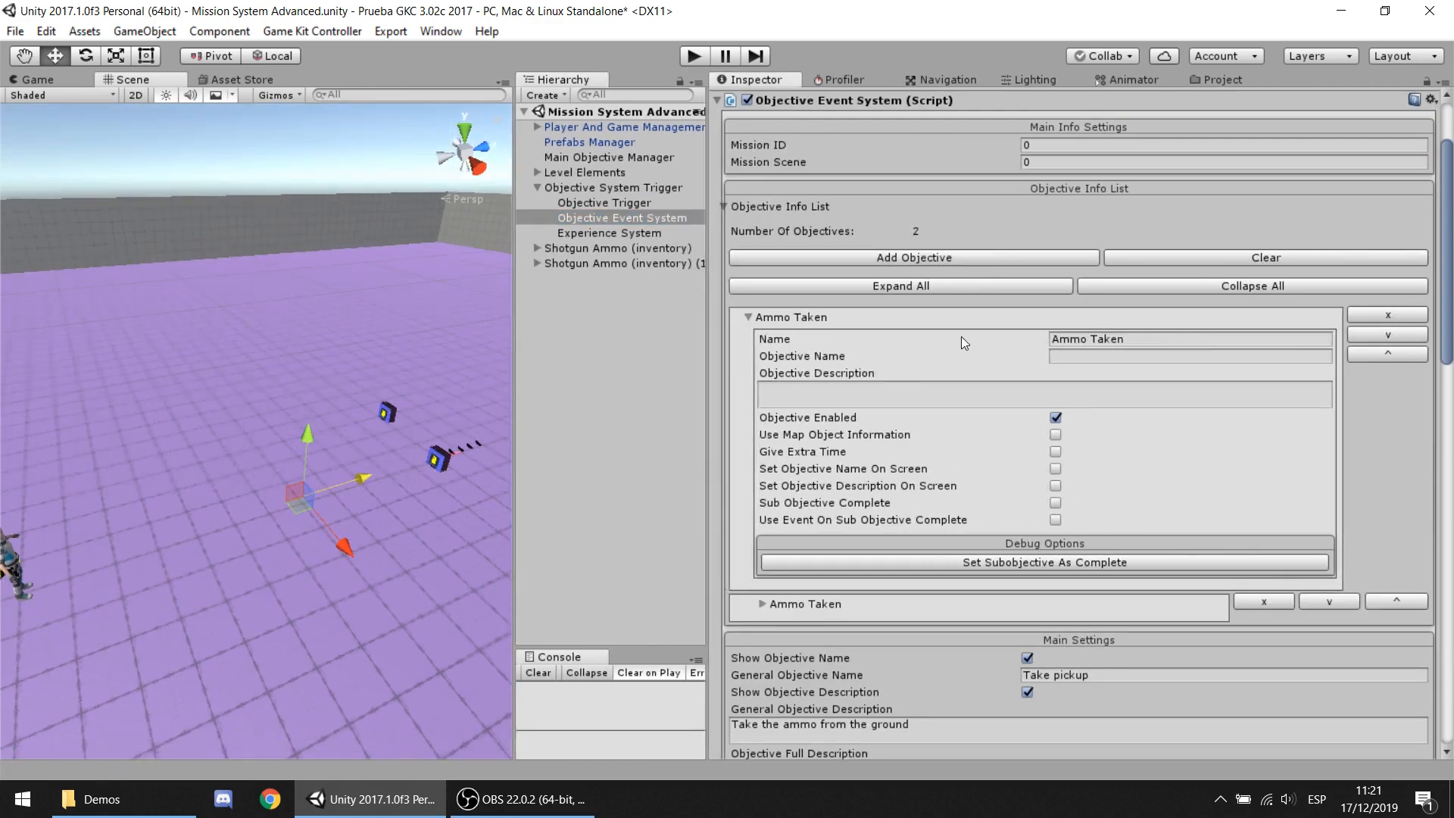
scroll(961, 336, down, 3)
click(816, 435)
scroll(985, 371, up, 2)
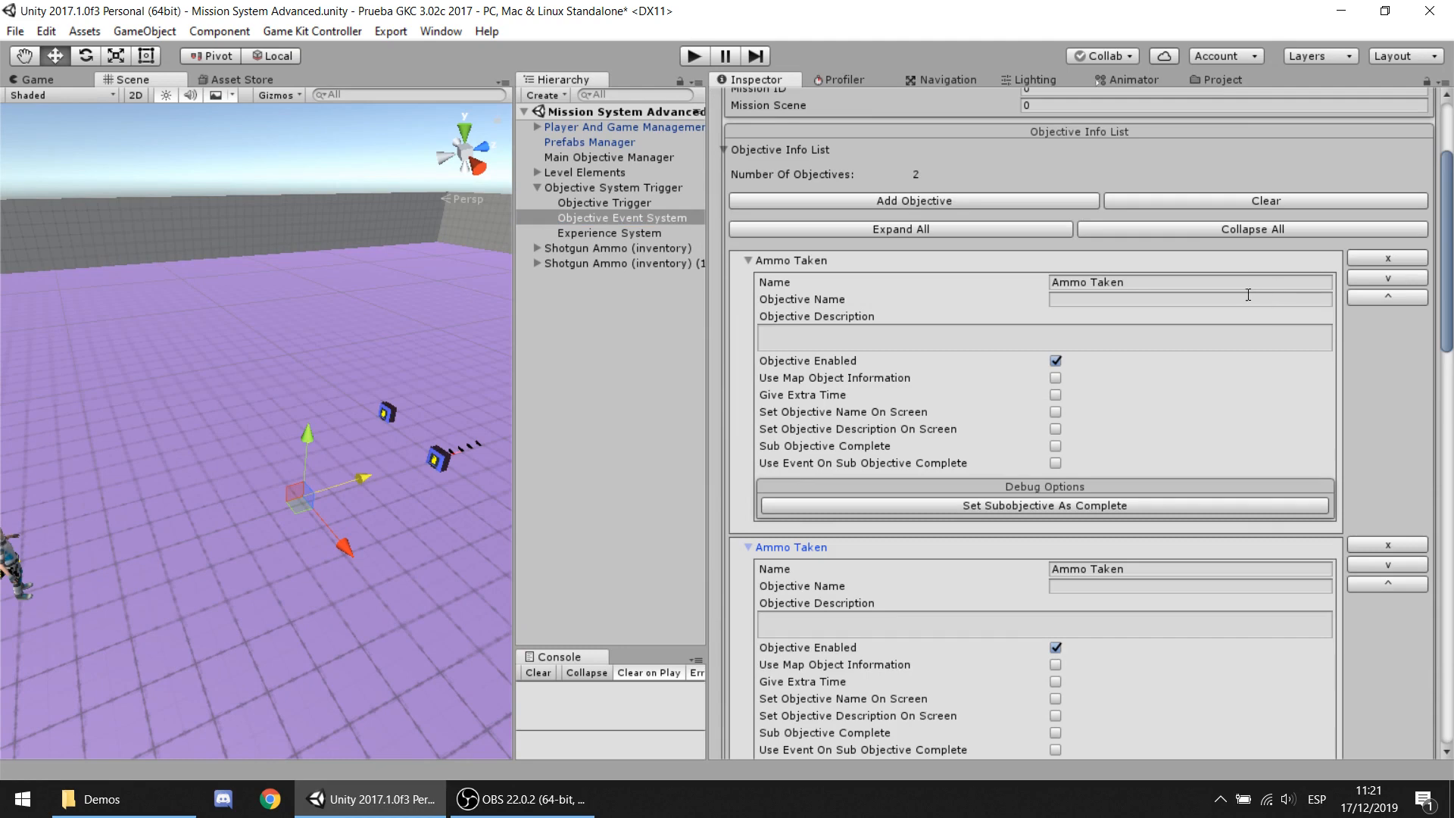
Step: Name the two objectives "Ammo Taken 1" and "Ammo Taken 2" to match the pickup events
click(1243, 283)
click(1243, 283)
text(1)
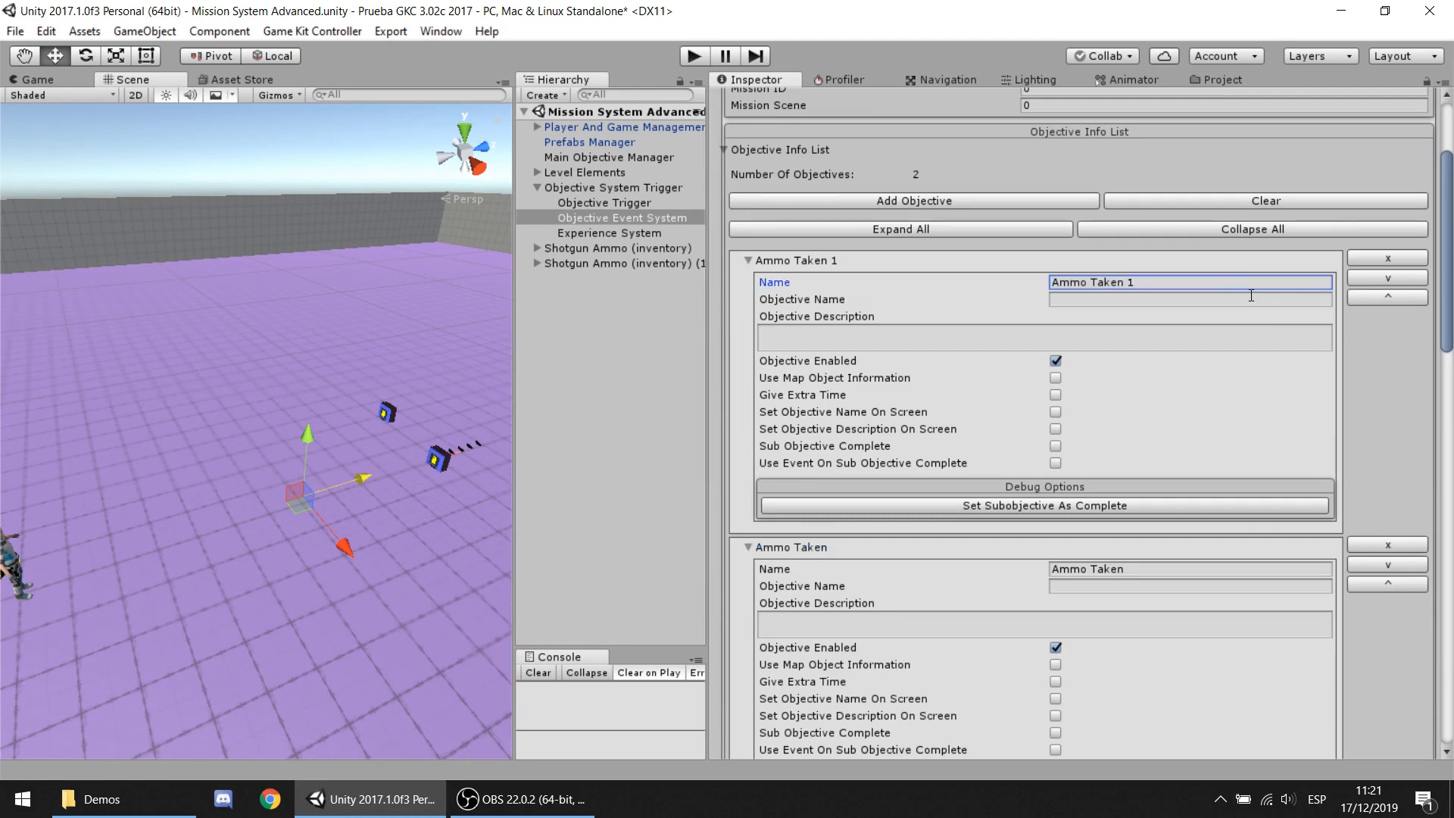
scroll(1161, 424, down, 3)
click(1164, 399)
text(2)
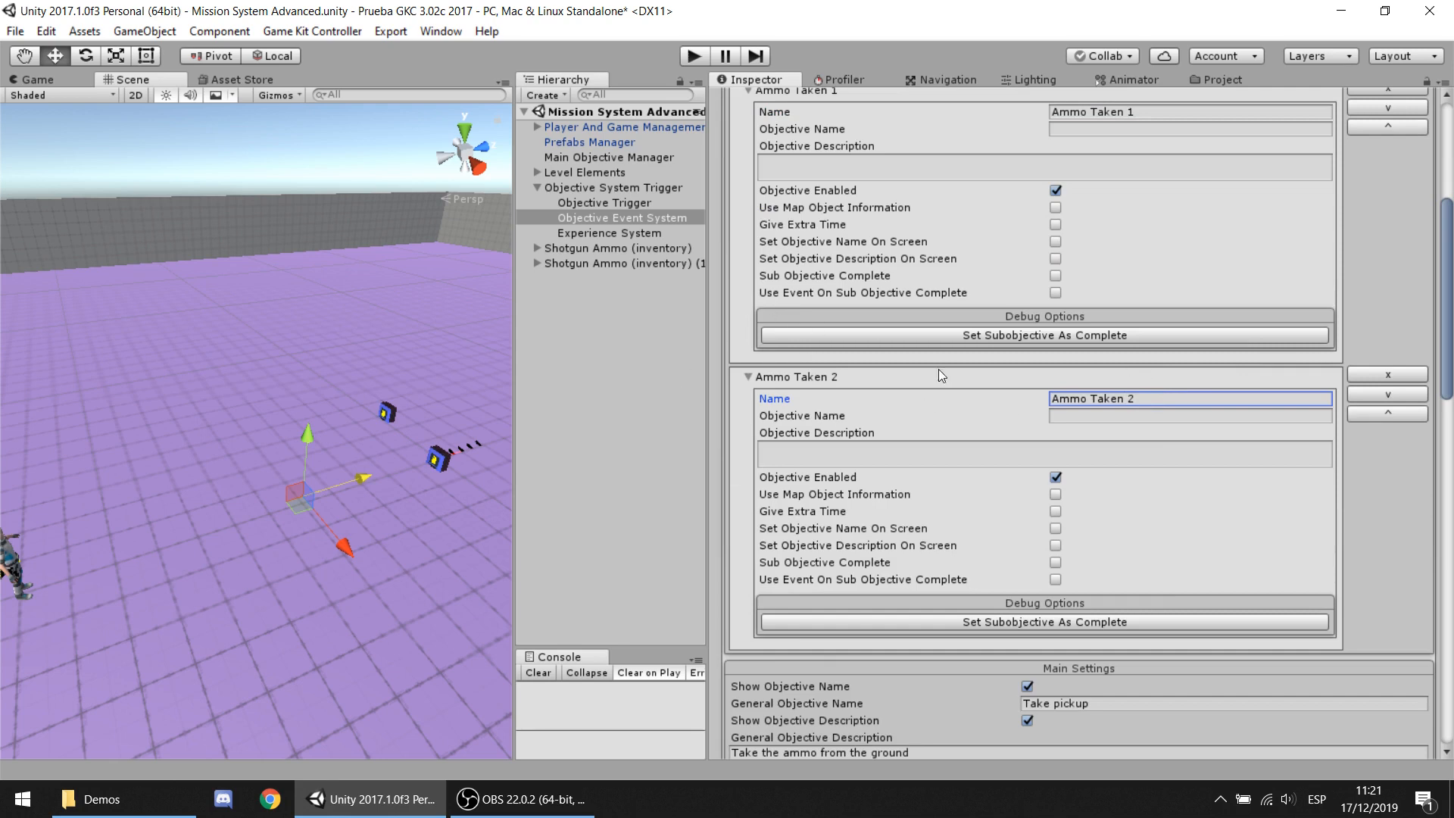
Step: Examine the settings of both Ammo Taken objectives and the mission's Main Settings
scroll(938, 370, up, 4)
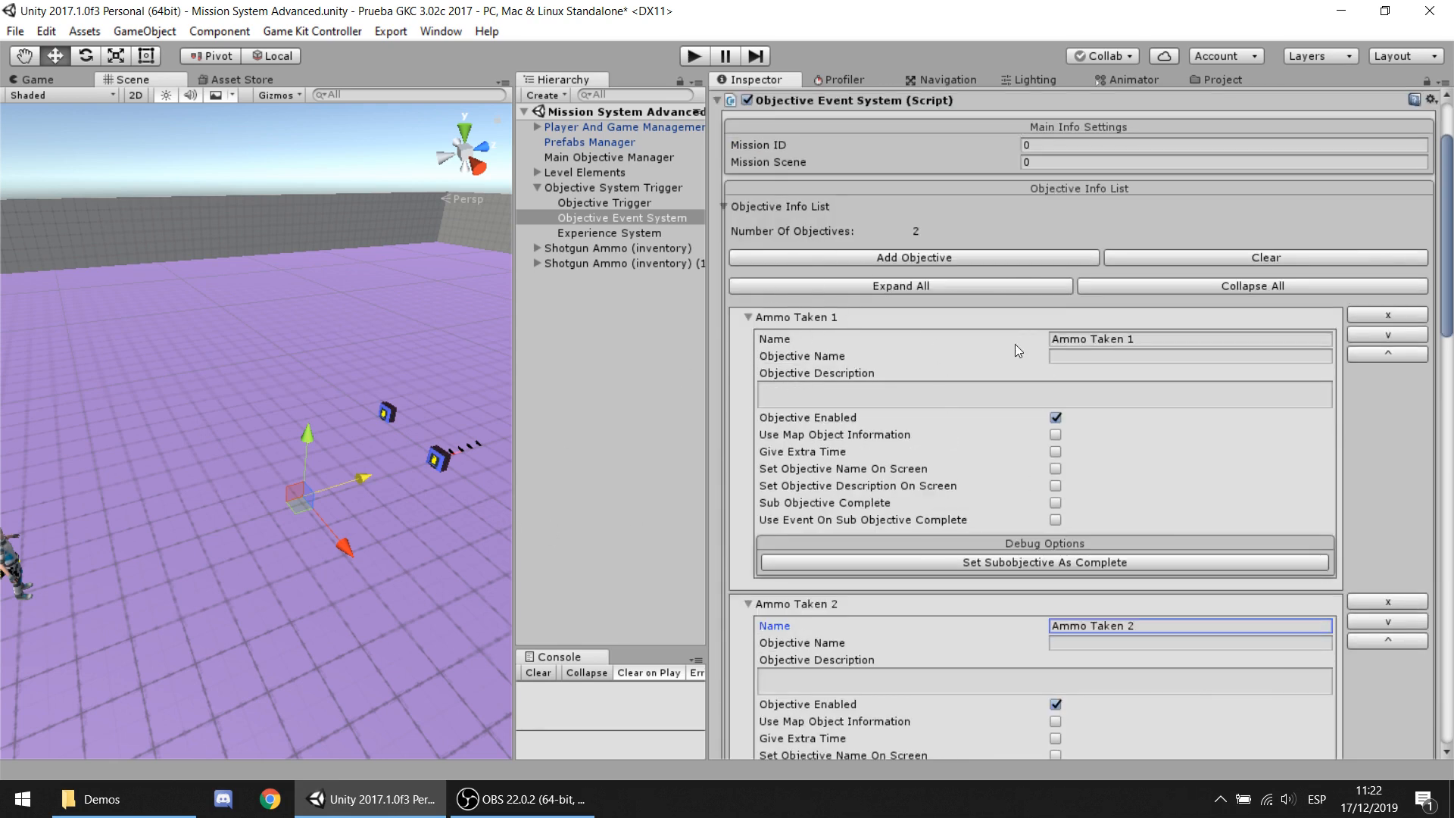
scroll(1037, 206, down, 5)
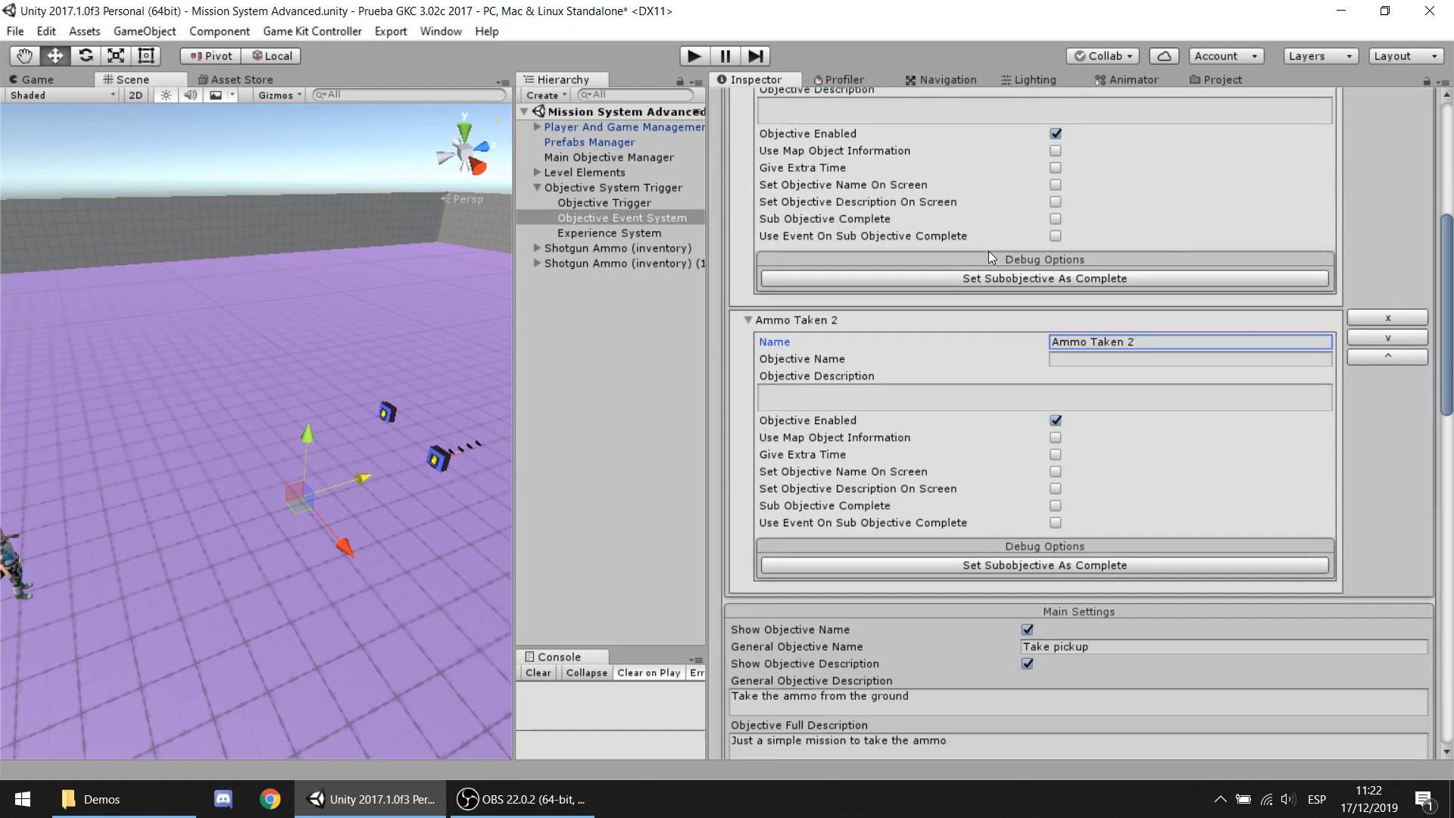
scroll(1040, 374, up, 4)
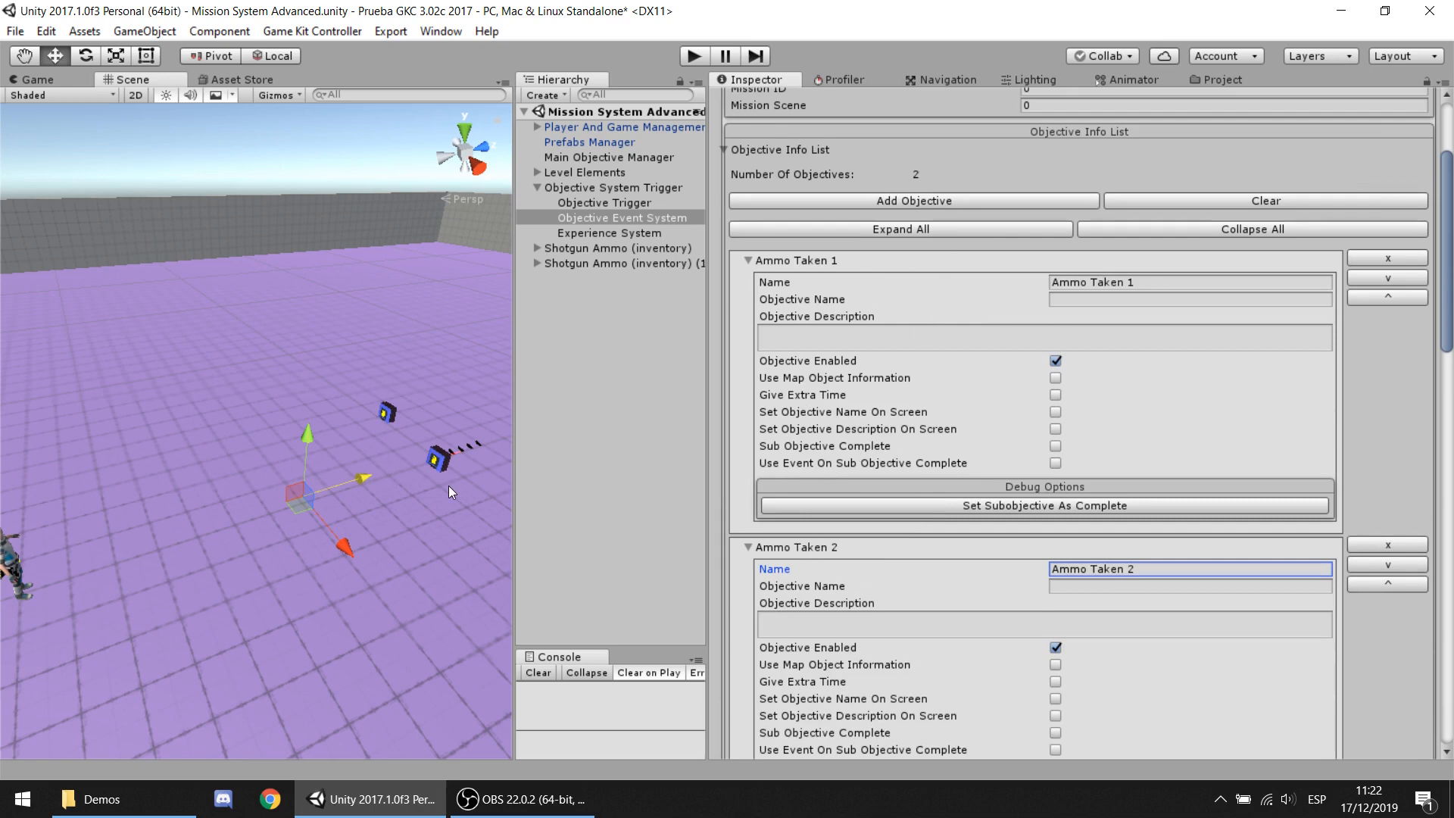
scroll(981, 393, down, 8)
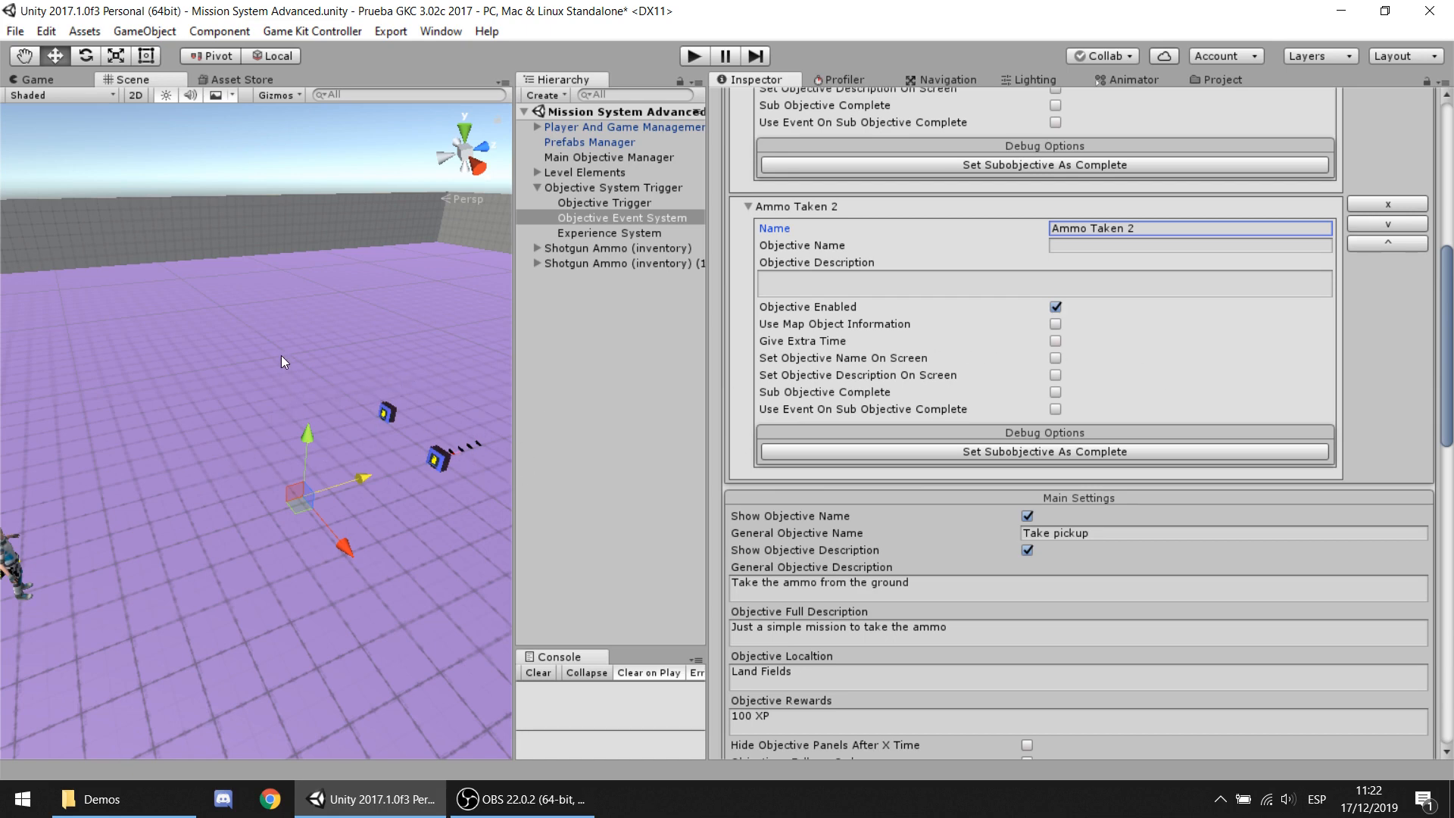
right_drag(280, 356, 368, 381)
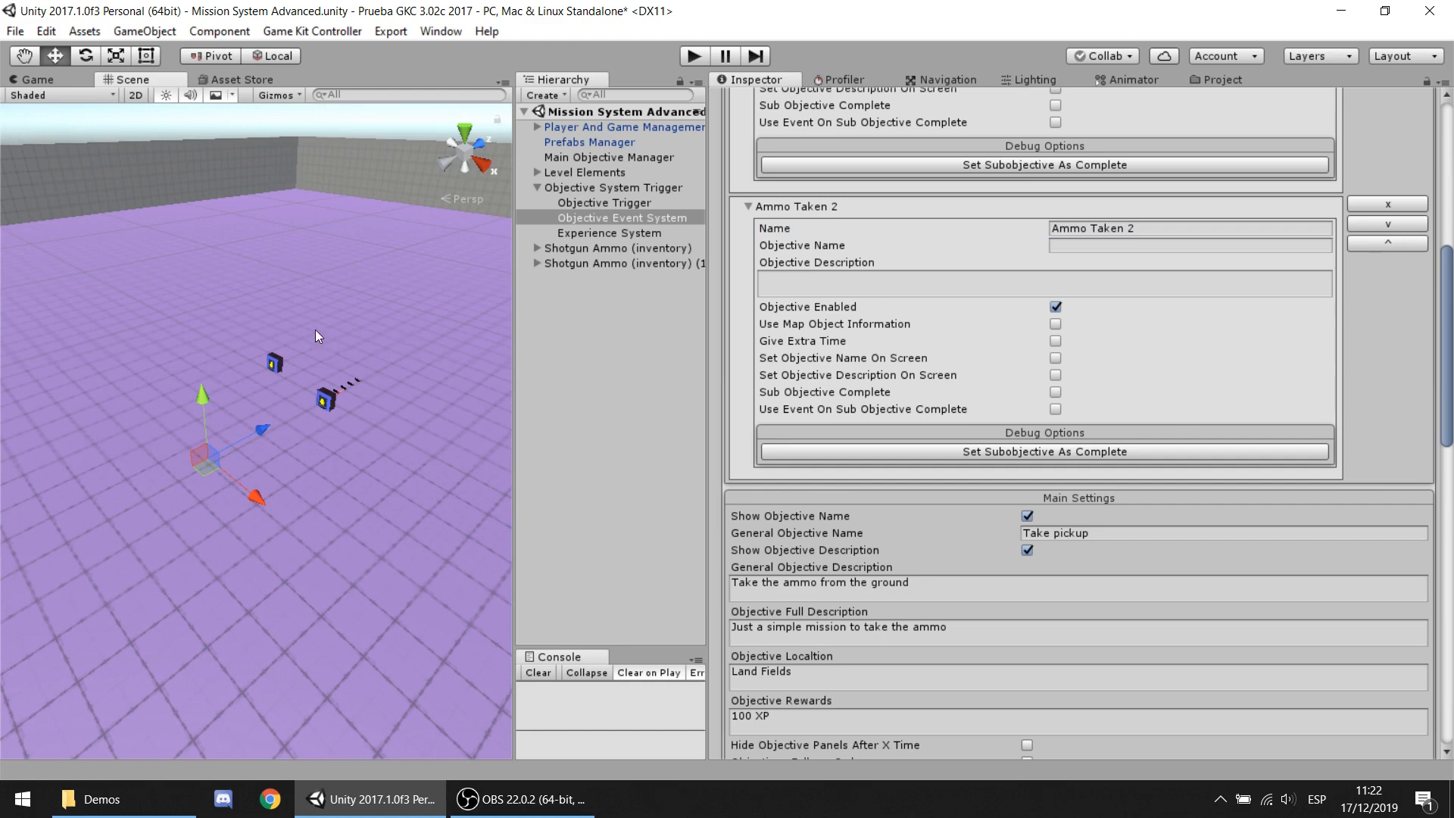
scroll(872, 356, up, 3)
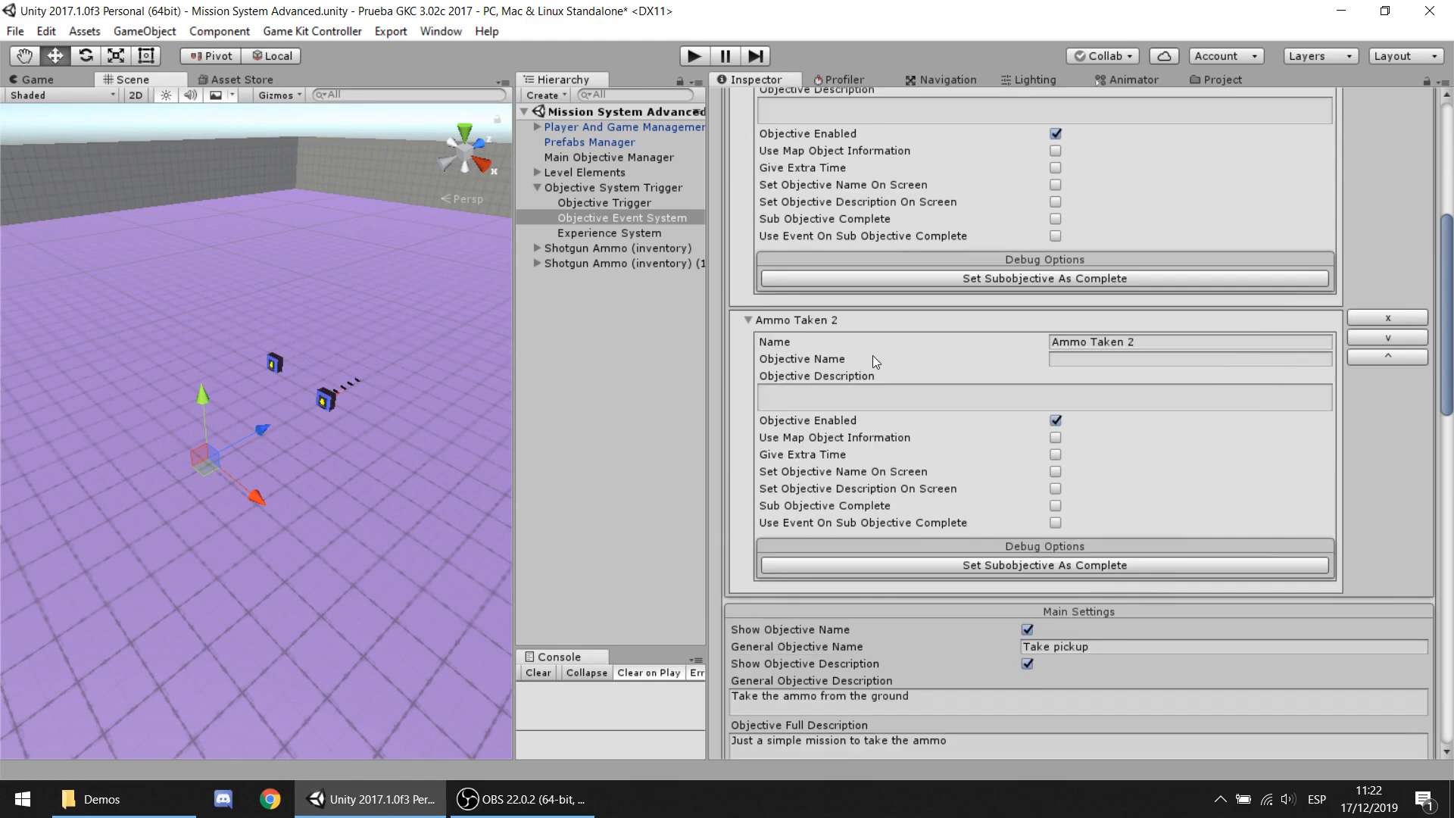
scroll(1006, 345, down, 3)
scroll(1006, 346, down, 3)
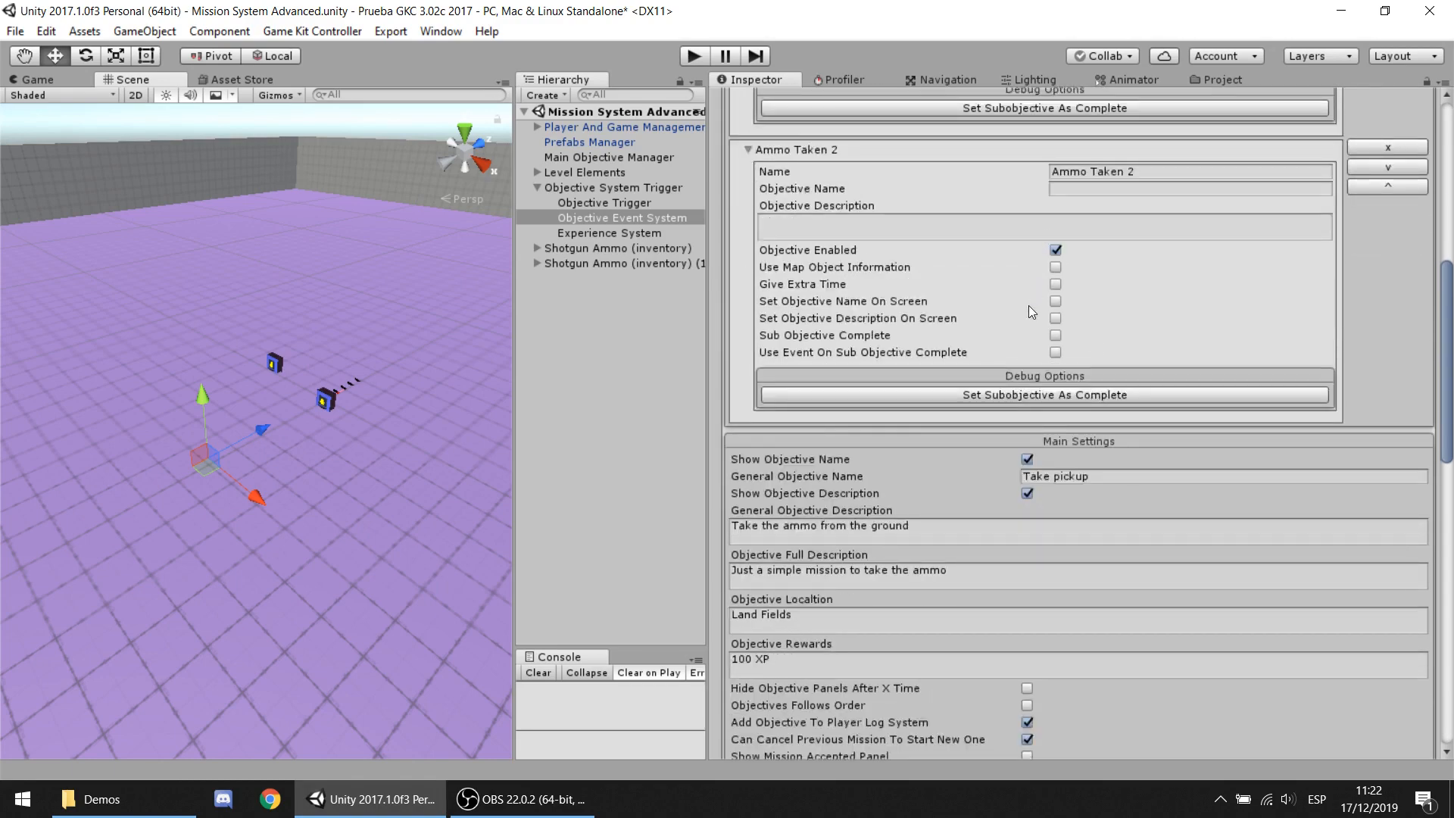
scroll(1043, 391, up, 10)
scroll(1048, 387, down, 15)
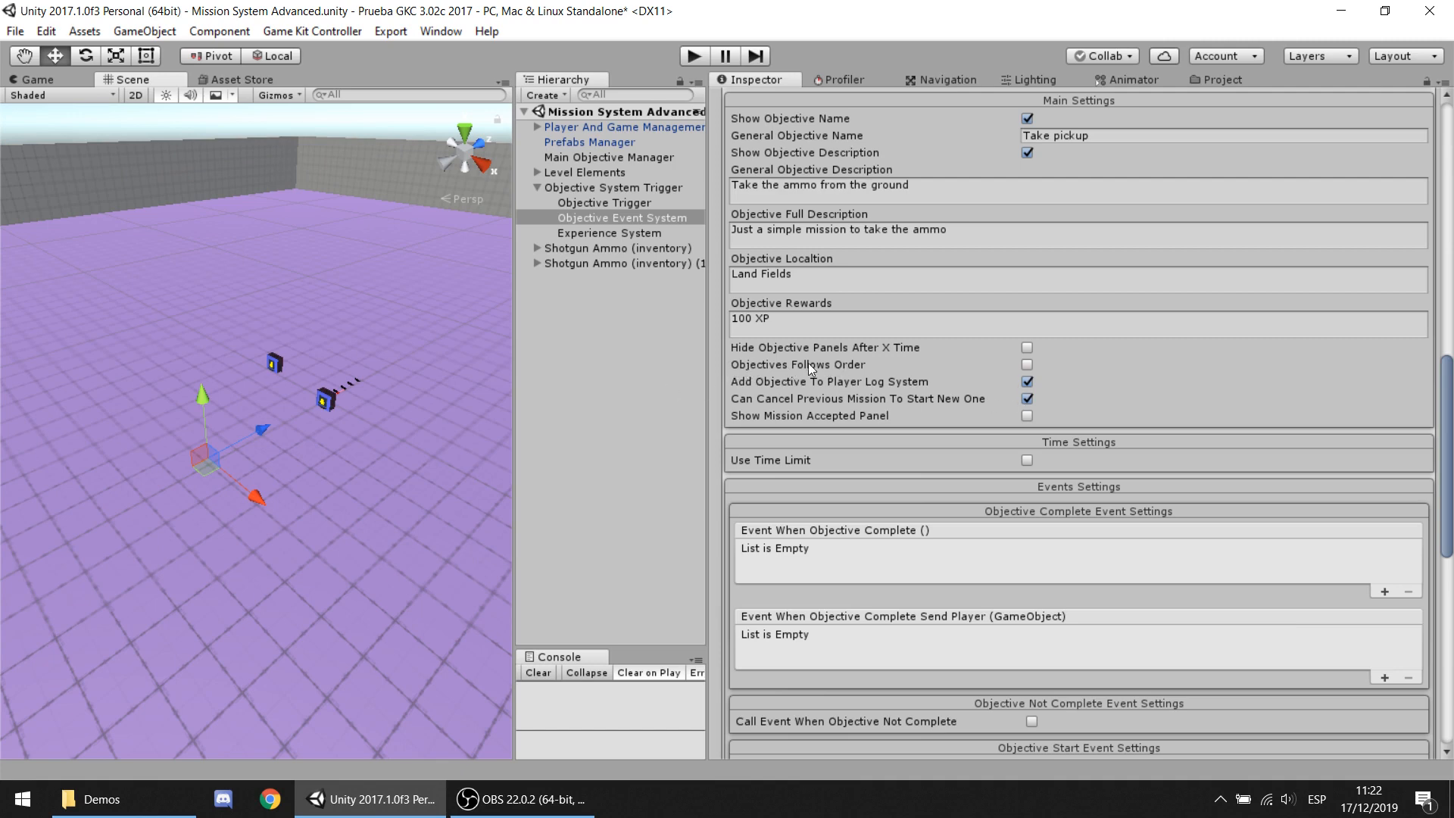
Step: Try the Objectives Follows Order option and review the order of the two Ammo Taken objectives
click(1026, 365)
scroll(1078, 361, up, 15)
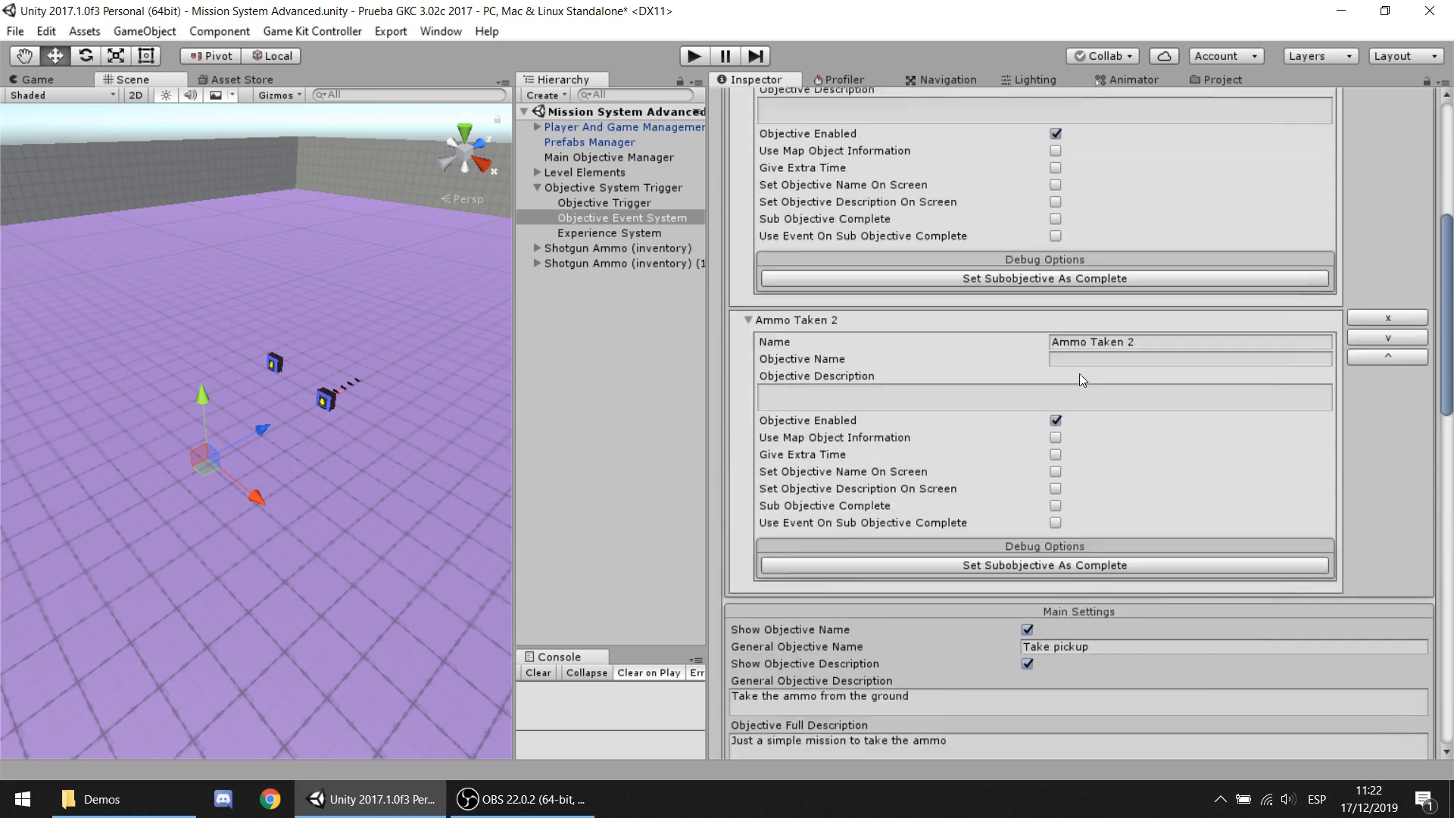
scroll(1030, 424, down, 5)
scroll(988, 205, up, 4)
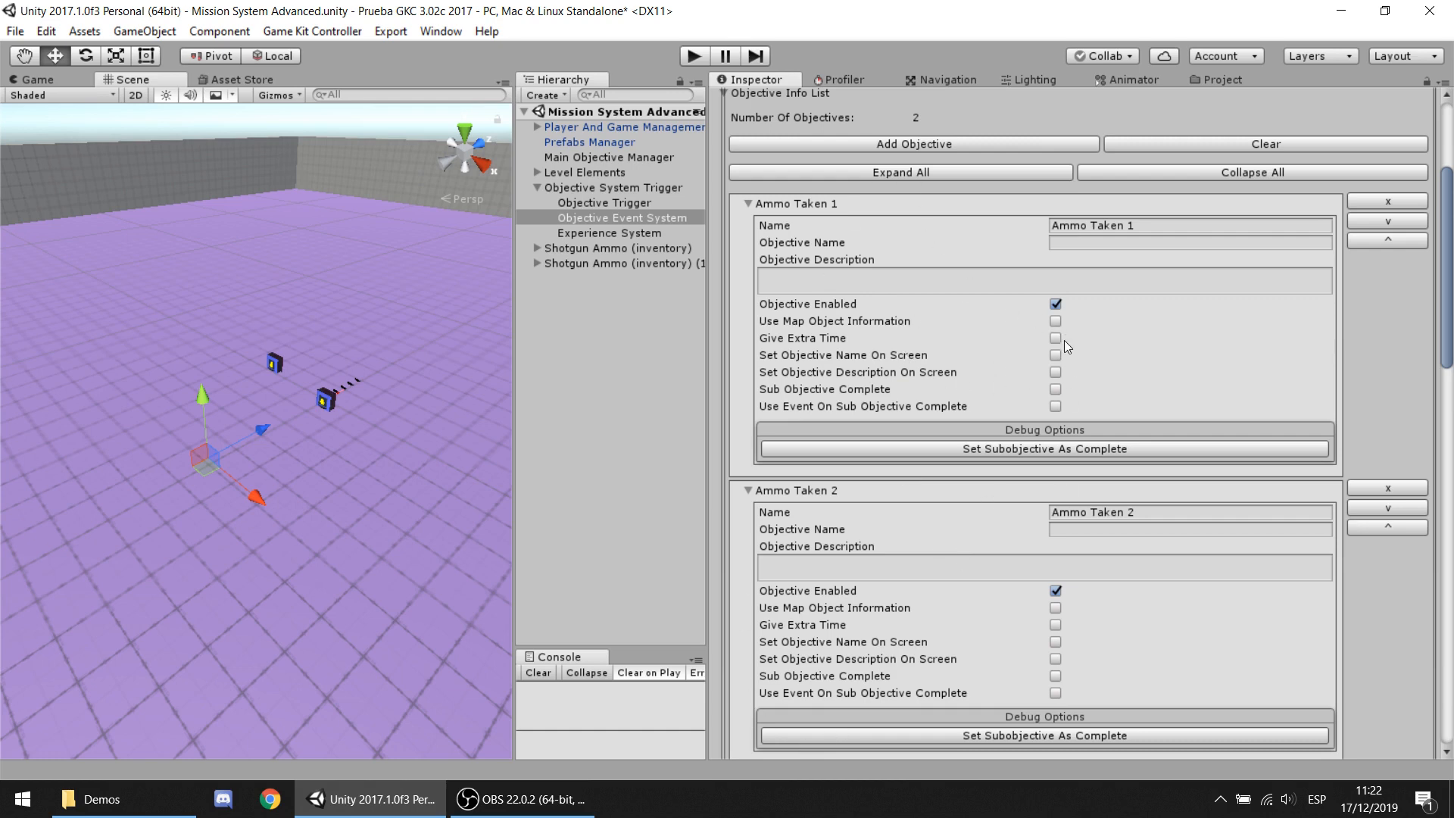
scroll(1156, 319, down, 8)
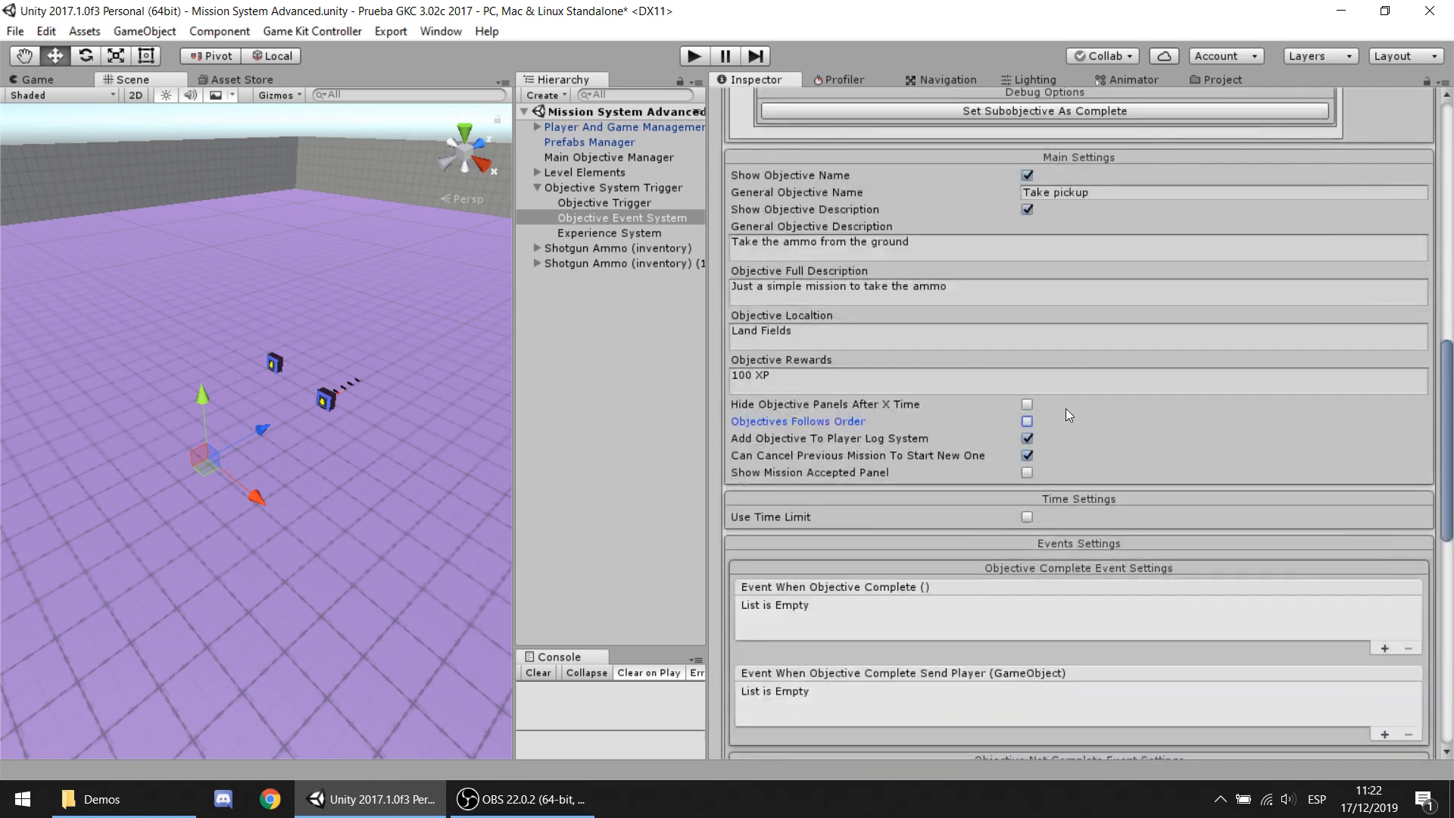
scroll(1066, 409, up, 8)
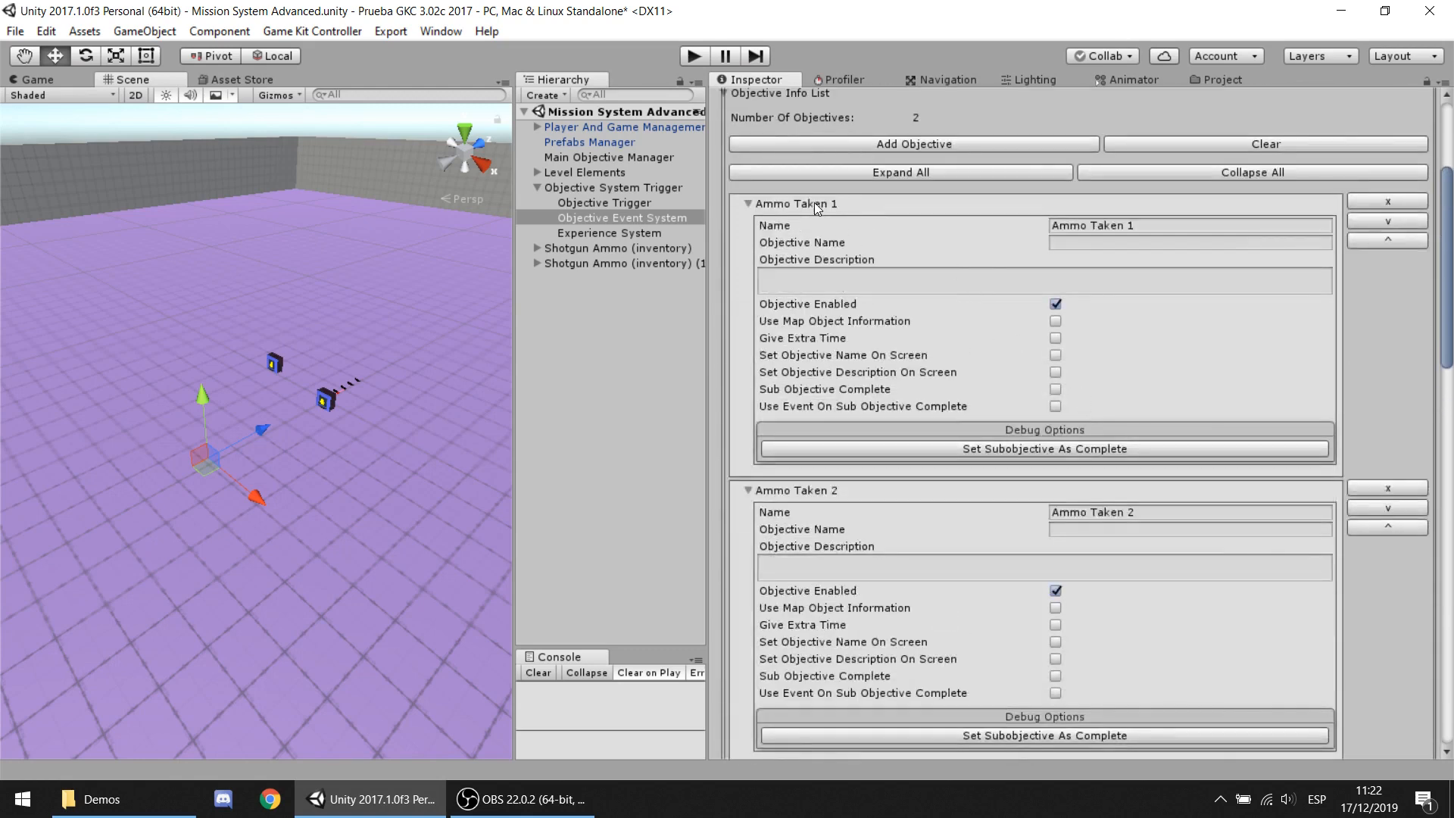
Step: Run the game, walk the player in to start the Take pickup mission, and take the first Shotgun Ammo
drag(508, 312, 659, 316)
click(694, 59)
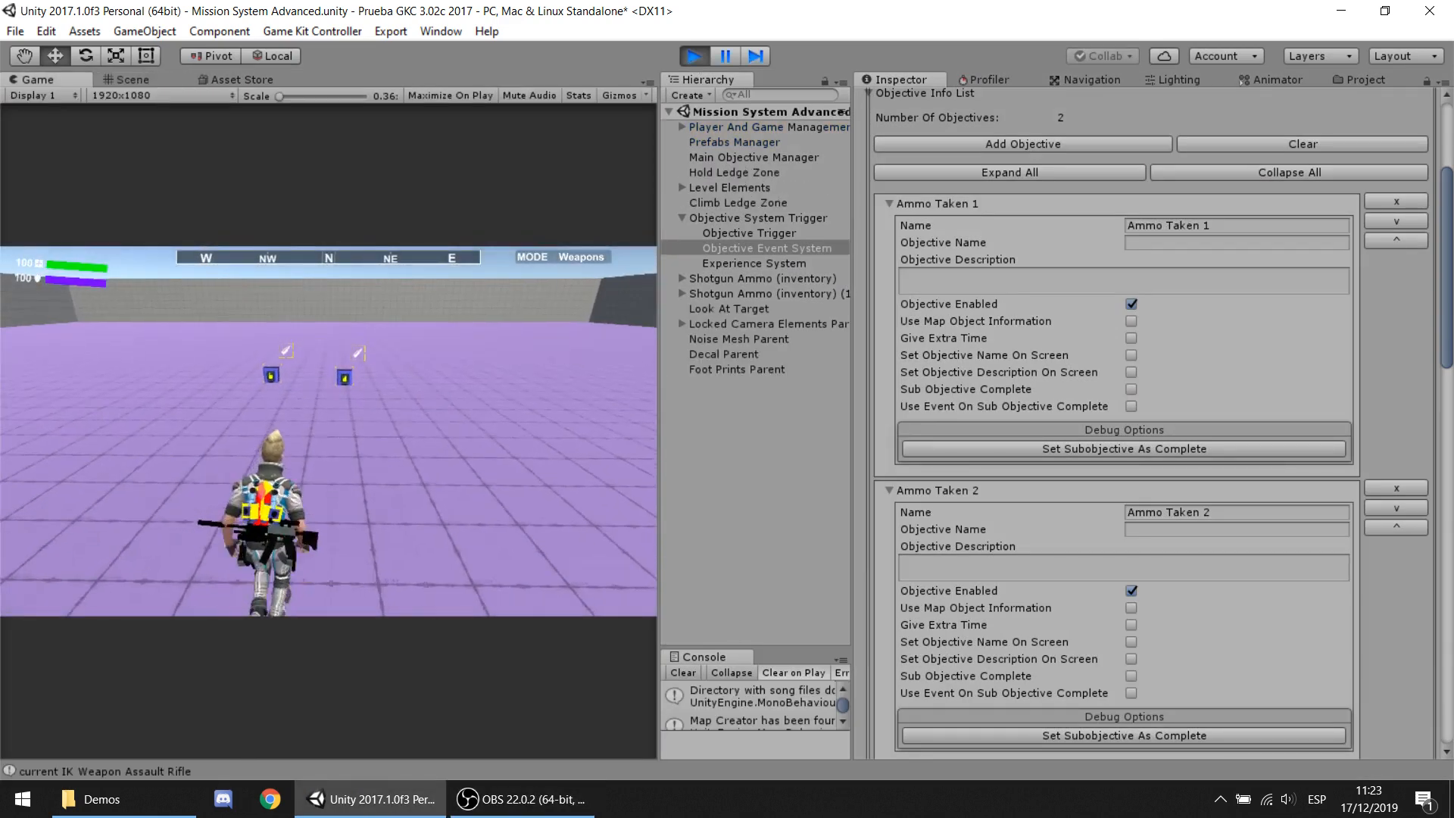
key(w)
key(d)
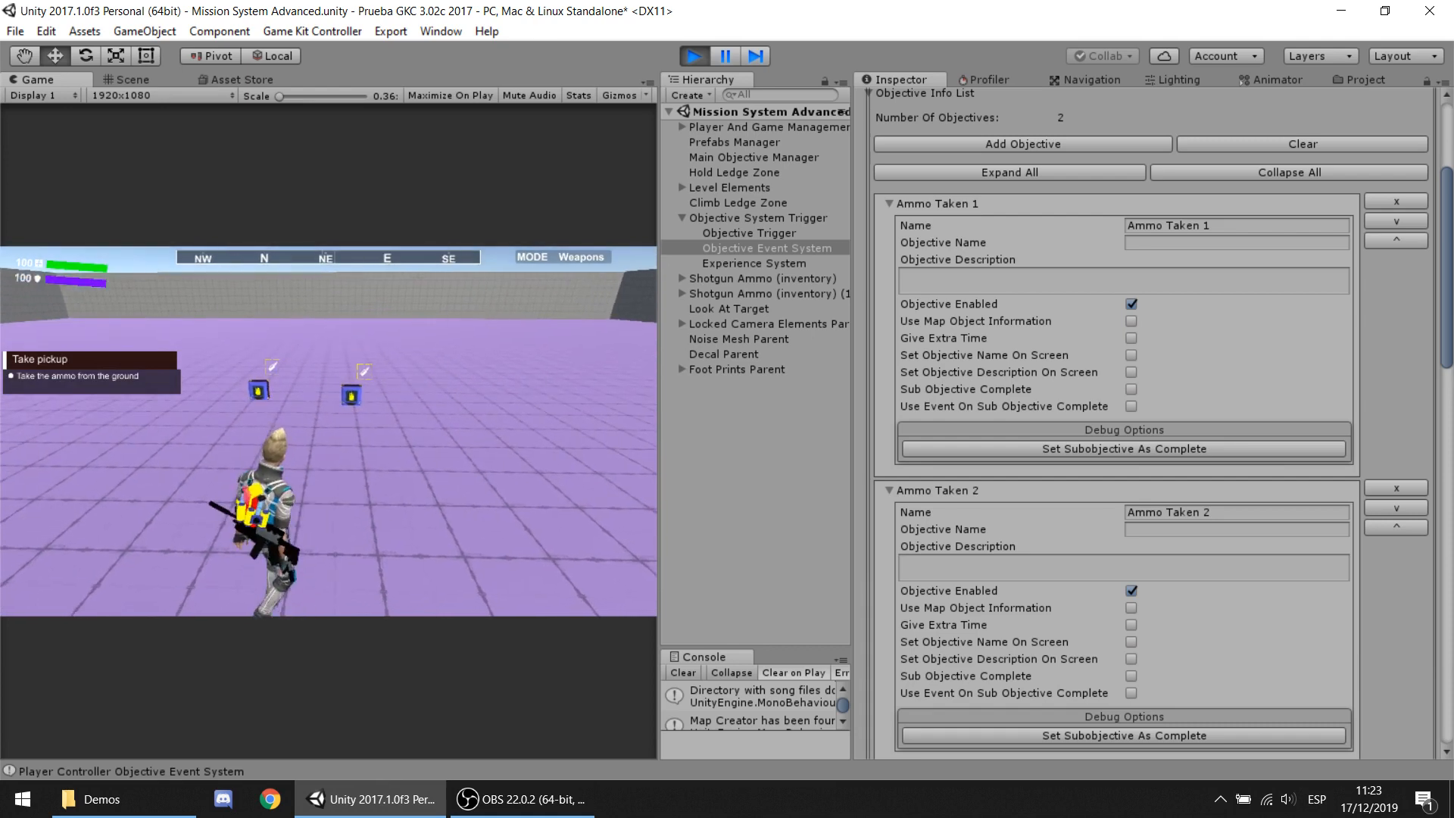
key(t)
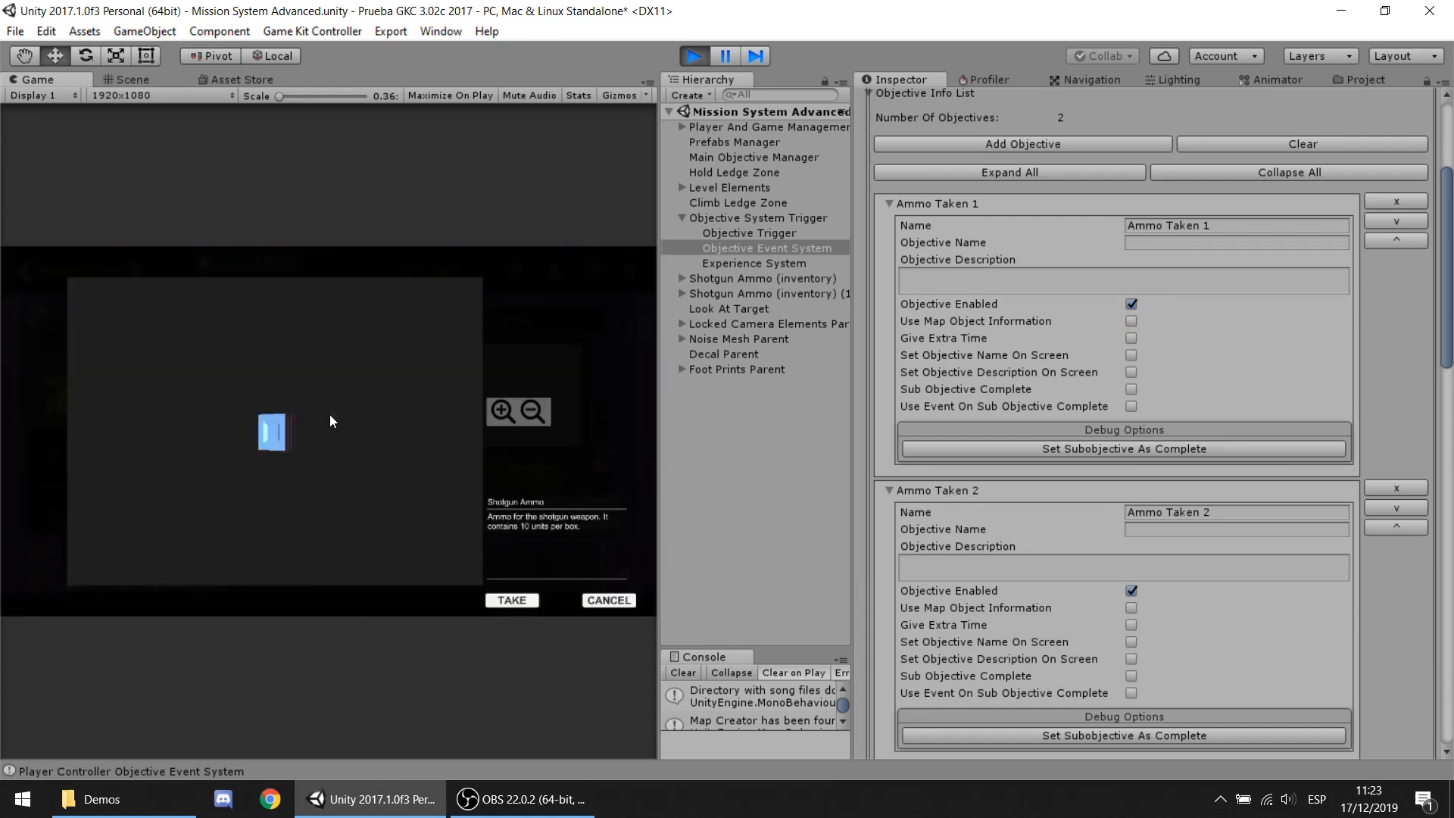
key(t)
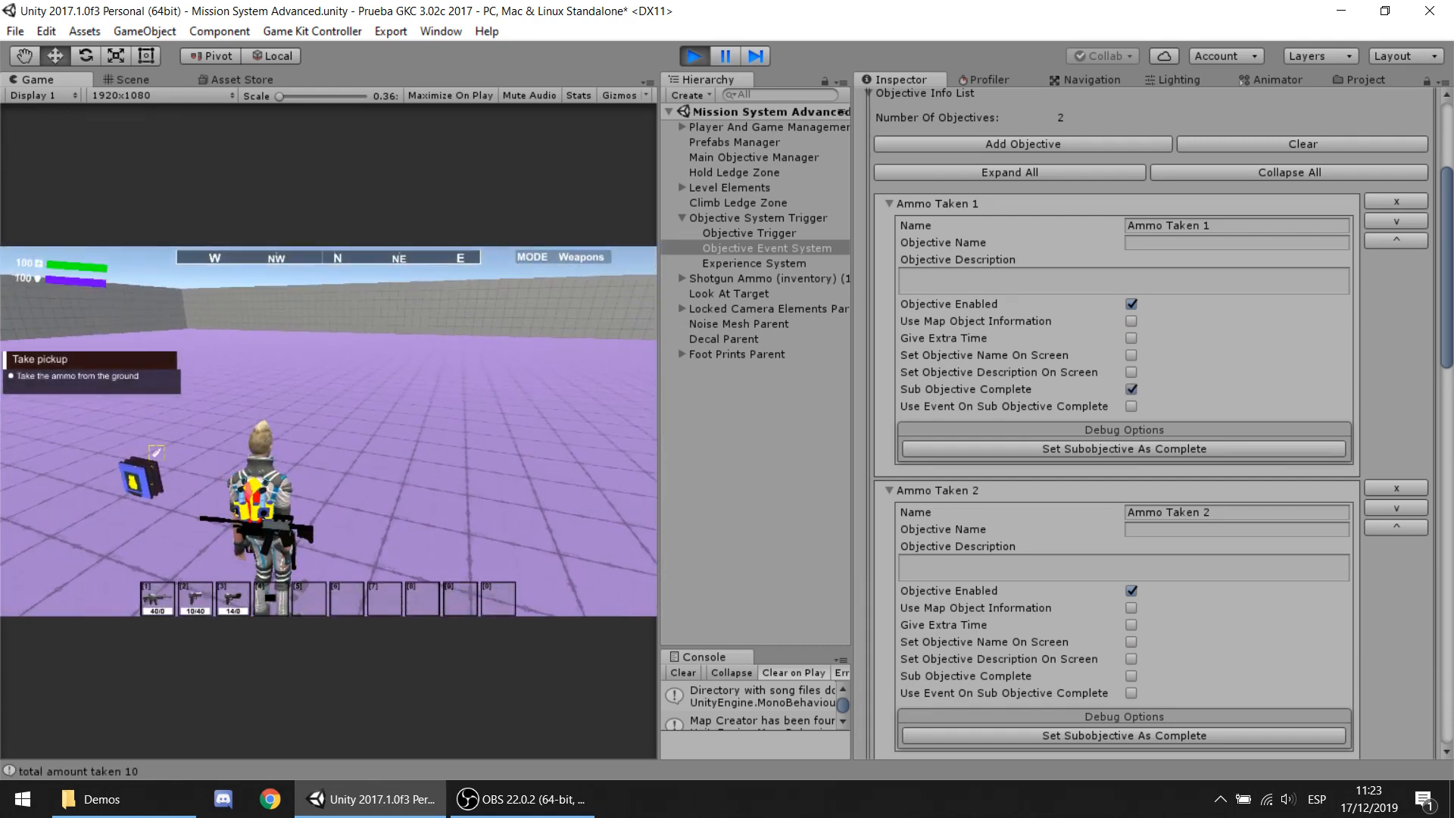
Step: Pause the game and examine Ammo Taken 1's Sub Objective Complete option and the mission's Current State values
key(Escape)
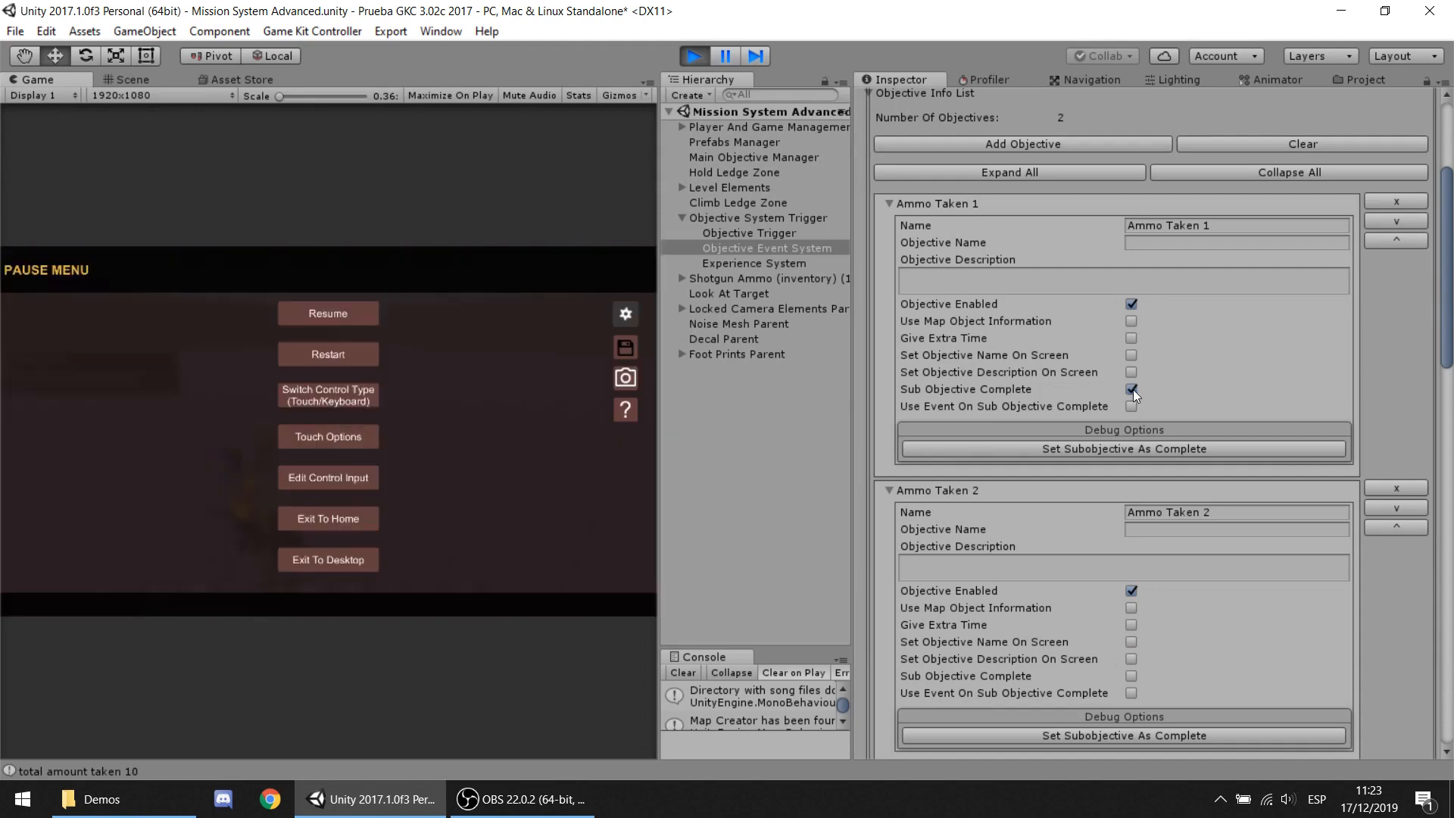
scroll(1132, 389, up, 2)
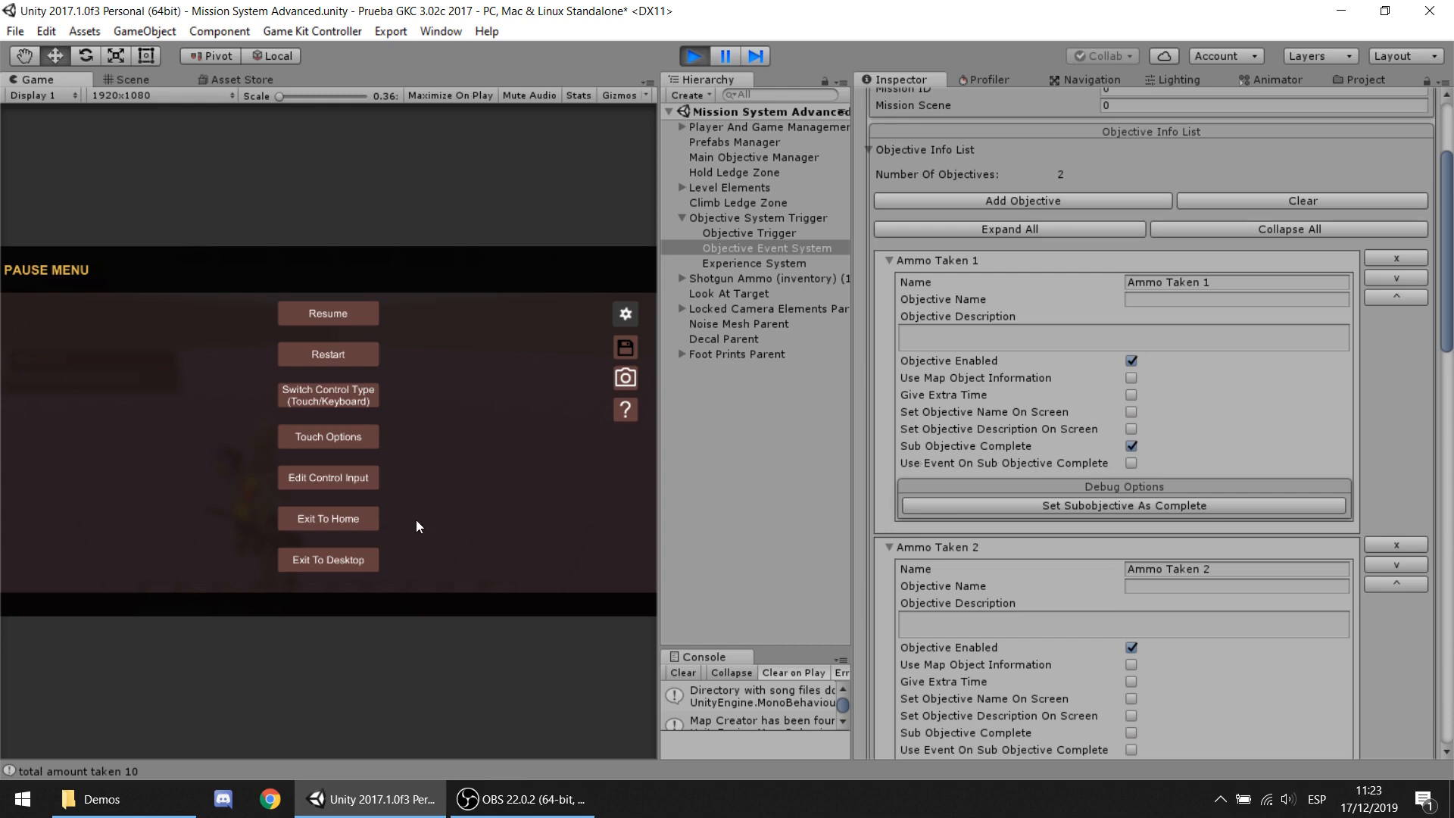
scroll(1101, 511, down, 10)
scroll(1100, 511, down, 6)
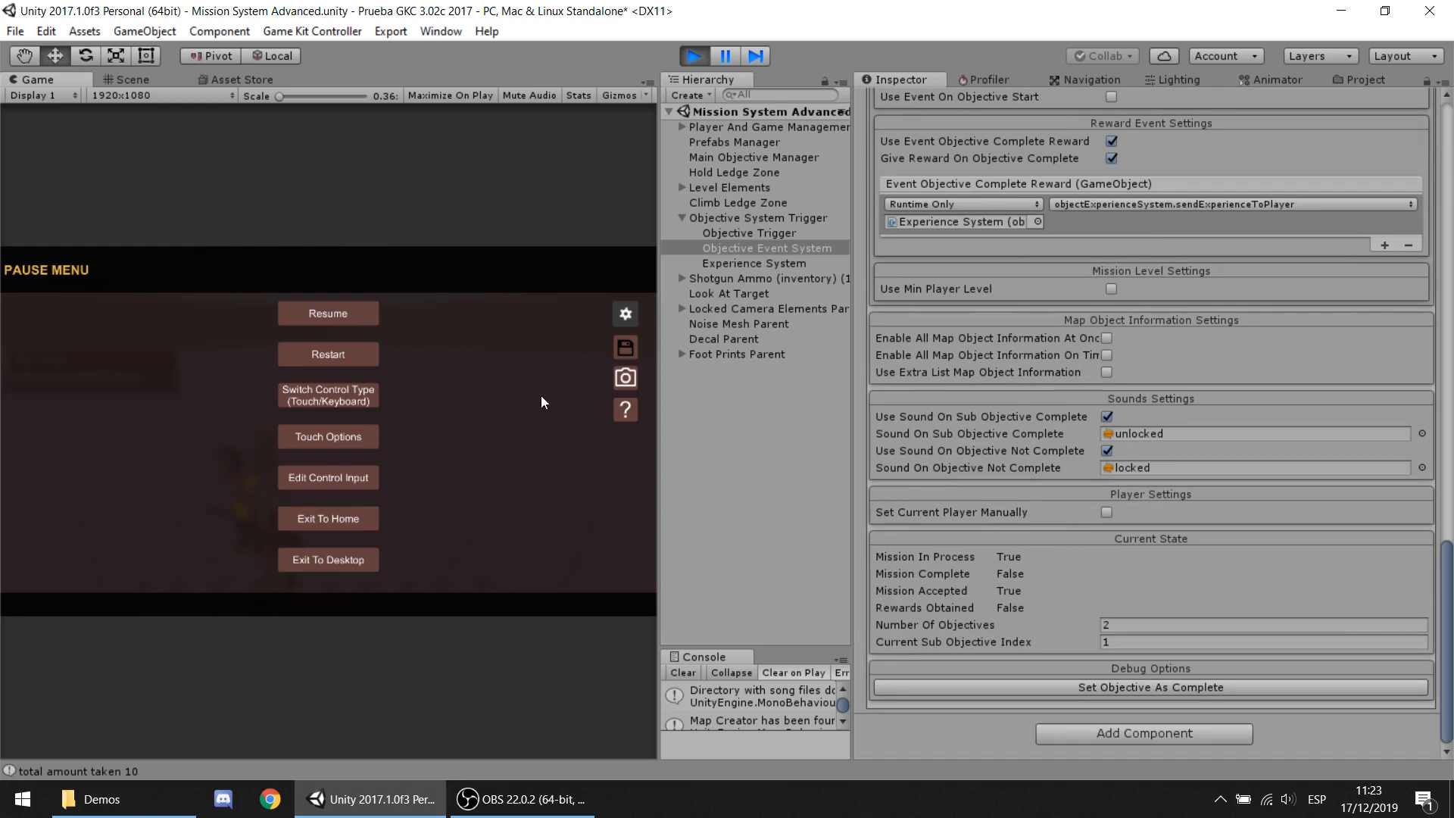
Step: Resume the game and take the second Shotgun Ammo
key(Escape)
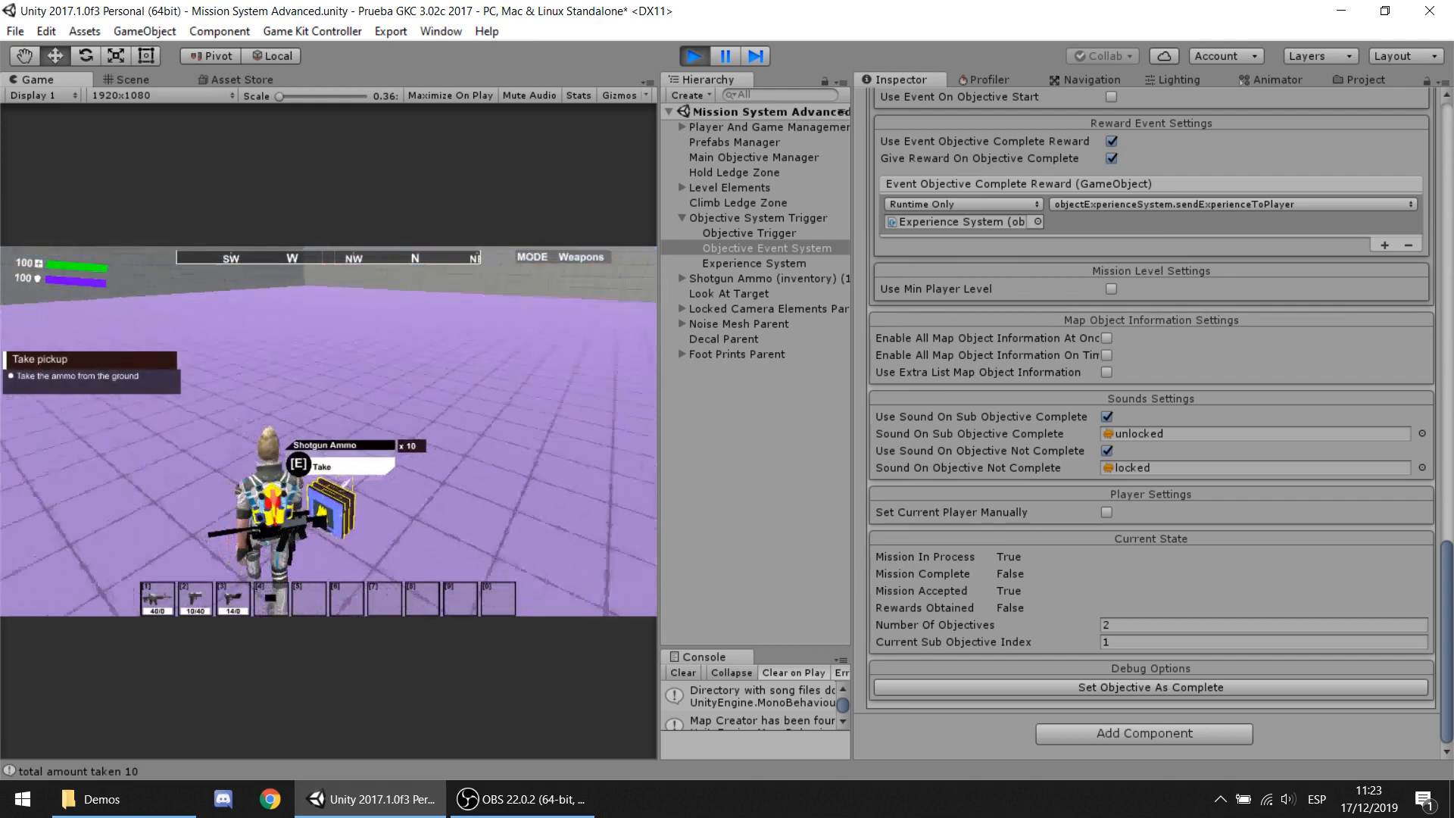
key(e)
key(e)
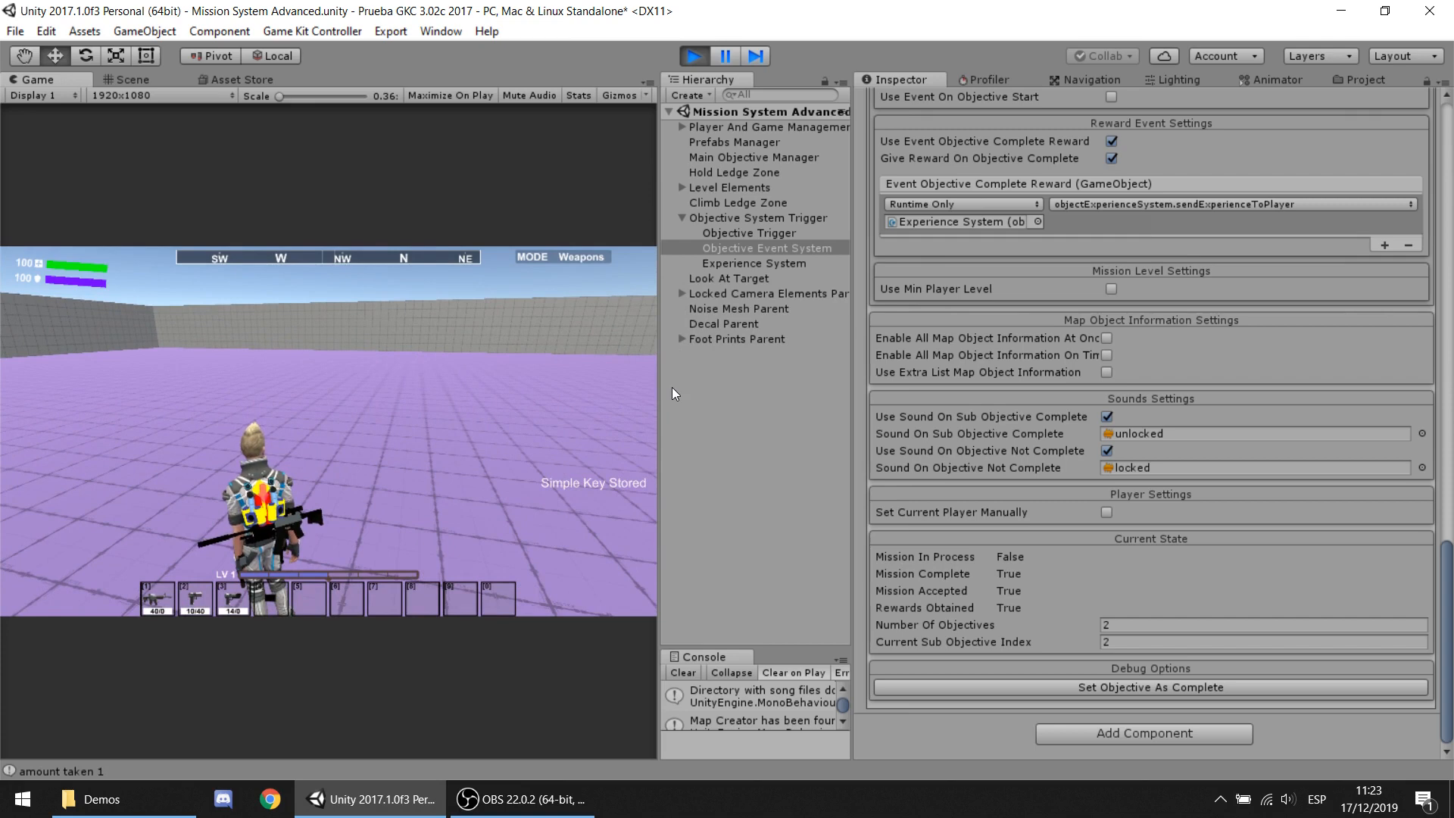
Step: Check the Simple Key and Shotgun Ammo in the player's inventory and view the XP on the Experience stats page
key(i)
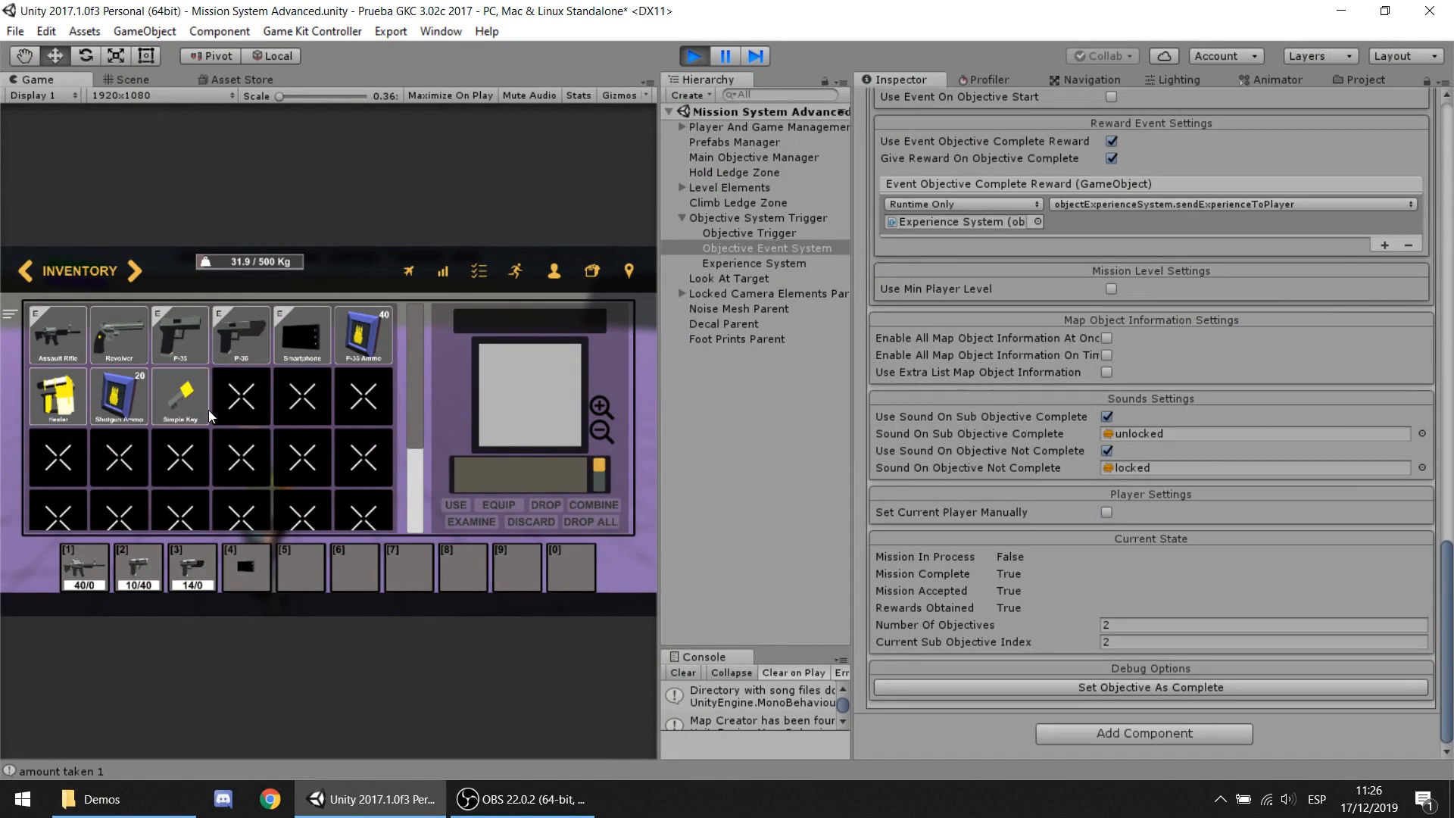
click(178, 401)
click(129, 398)
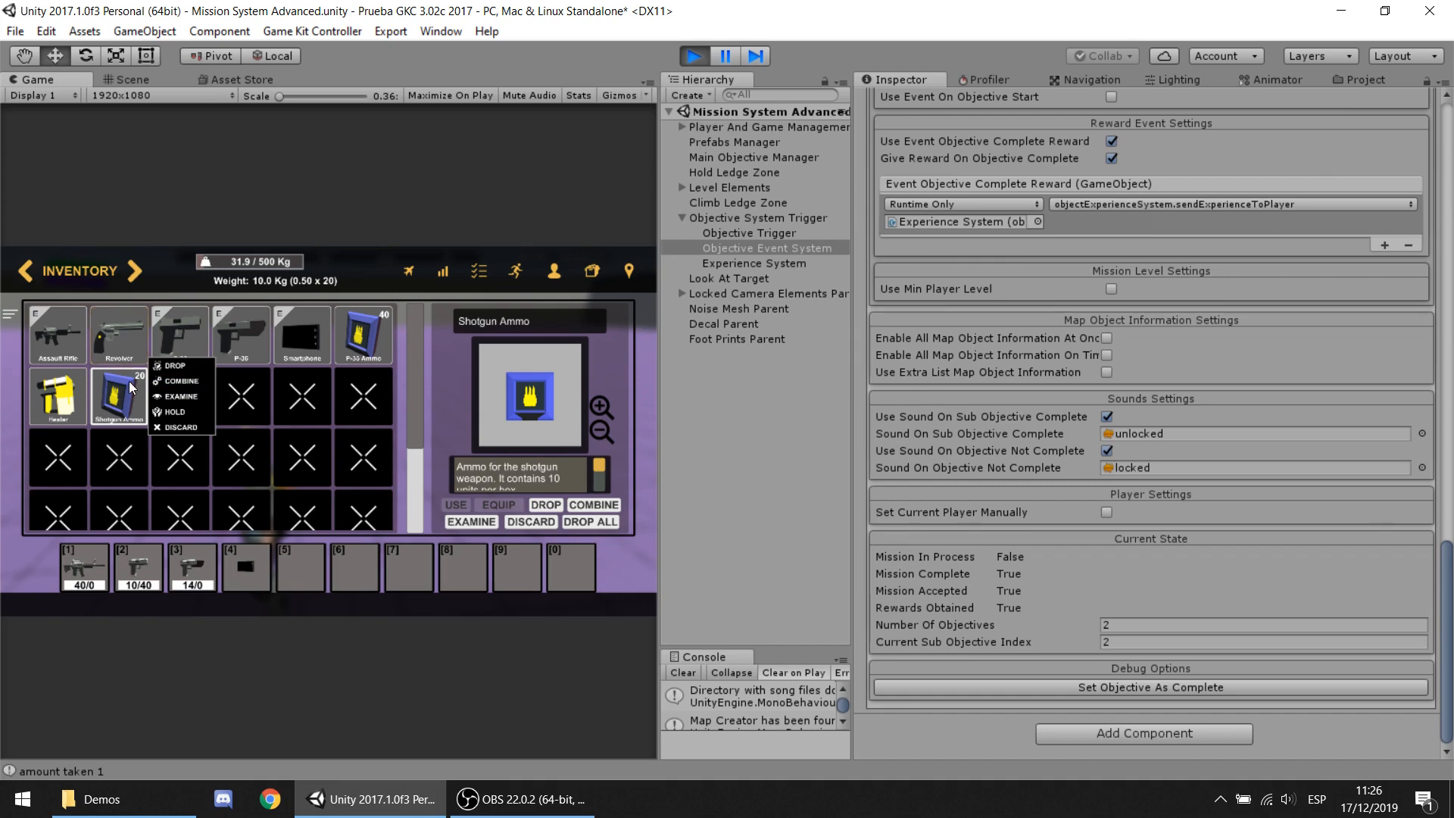
key(i)
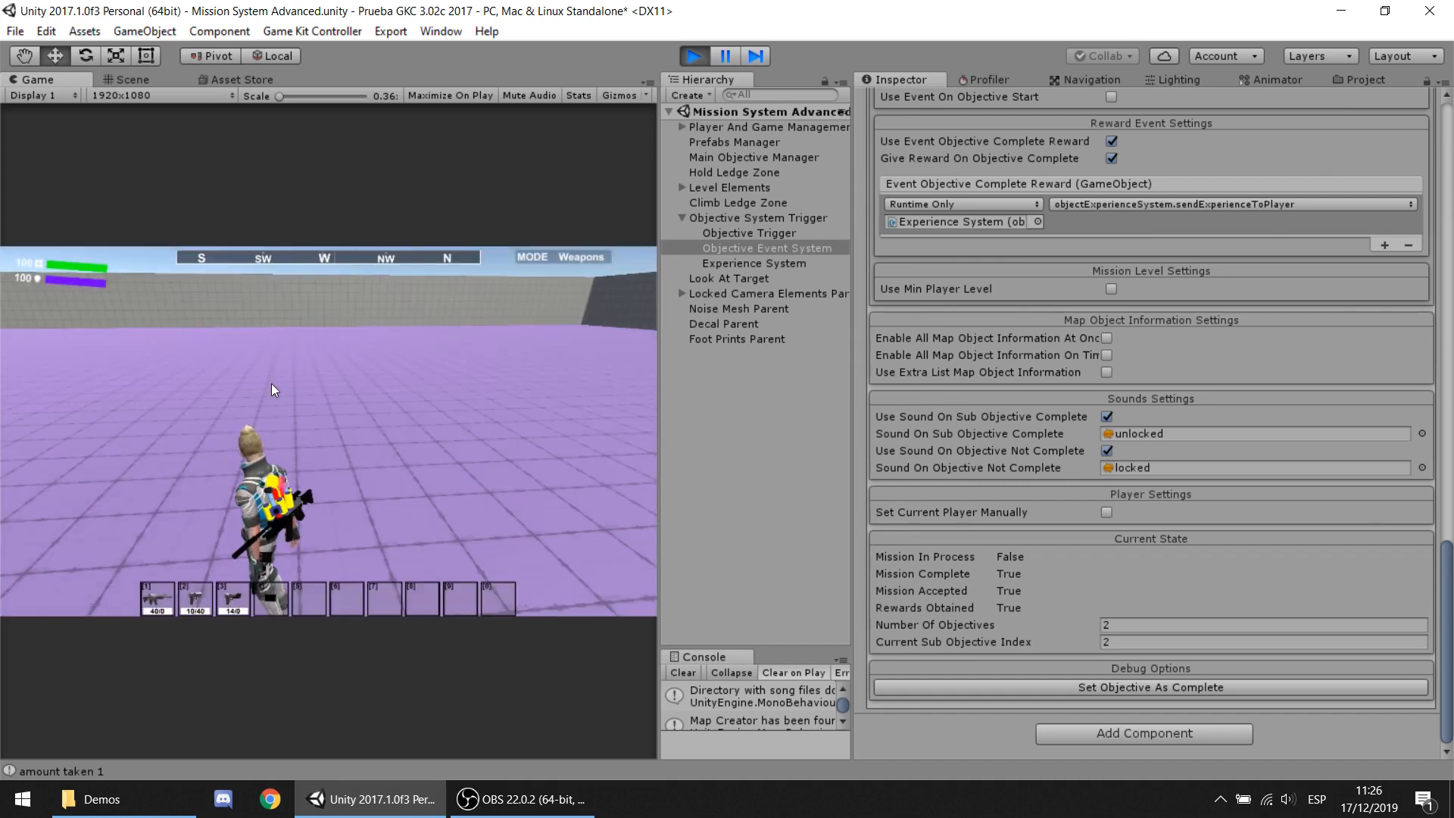
key(j)
click(442, 272)
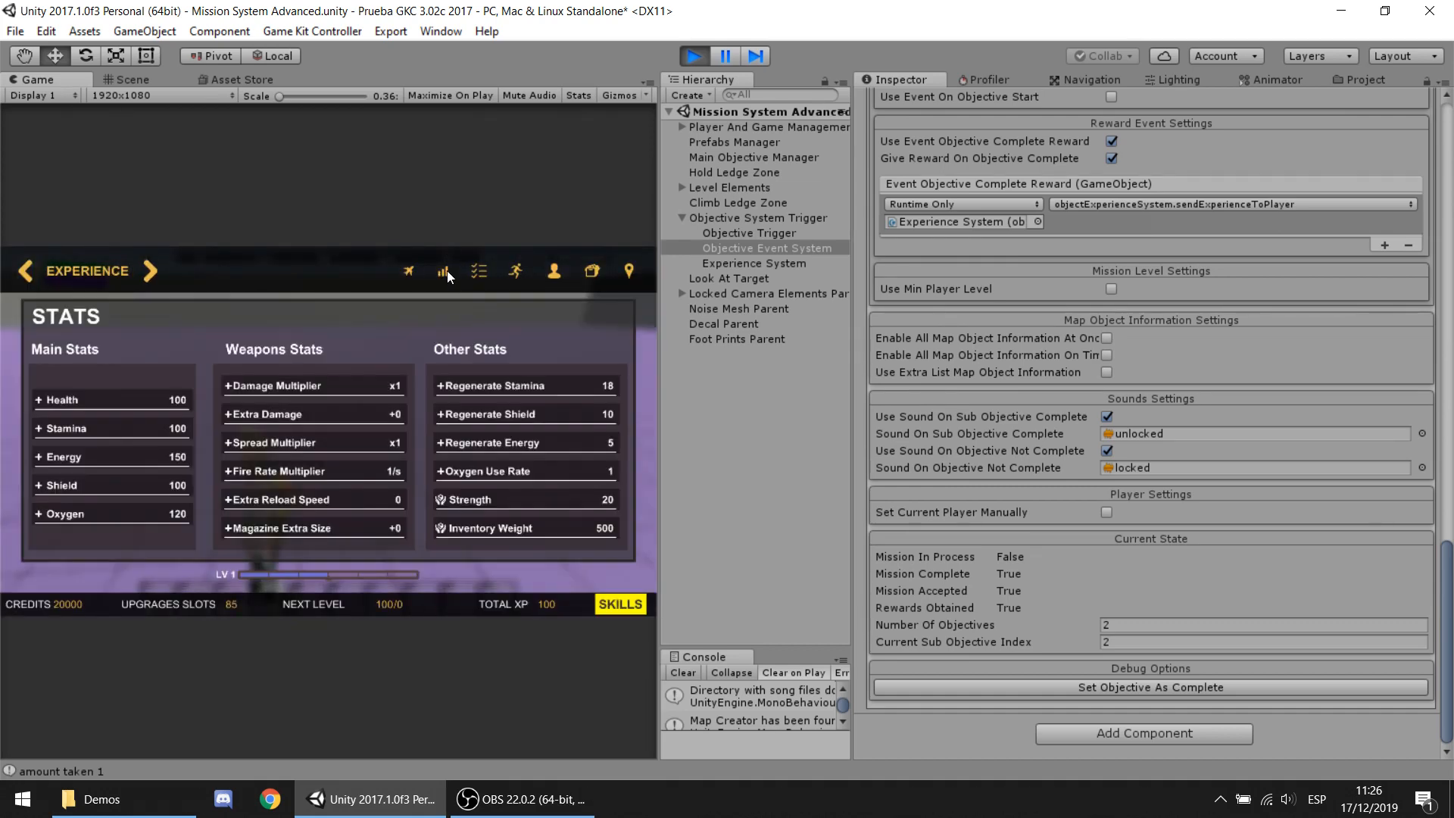